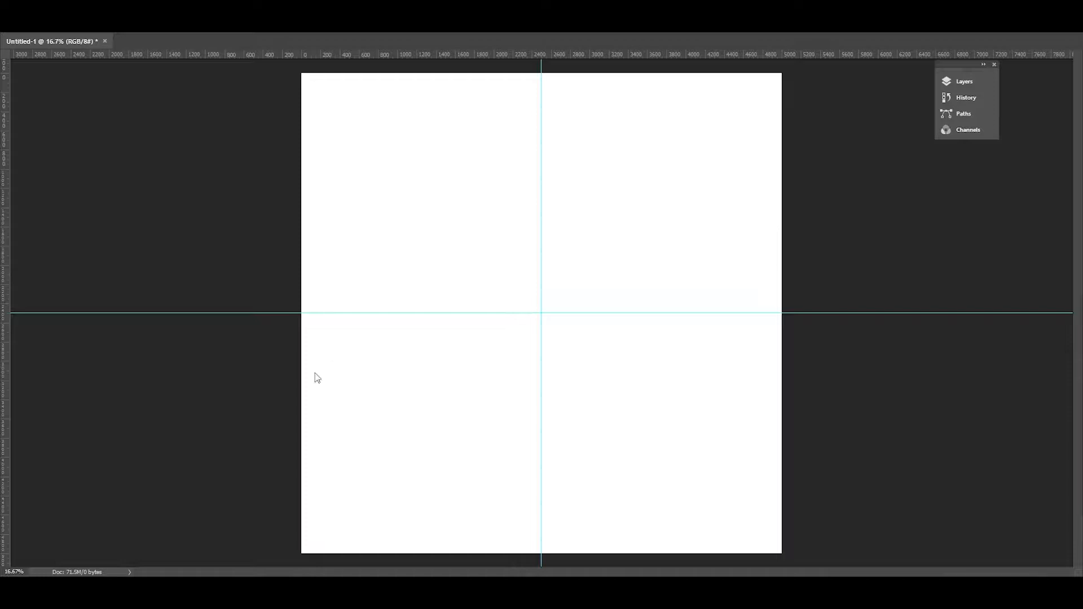
Place the StockSnap_G99QZ3JW7W landscape photo on the canvas, scaled down with its lower-left corner at the guide intersection.
mouse_move(316, 593)
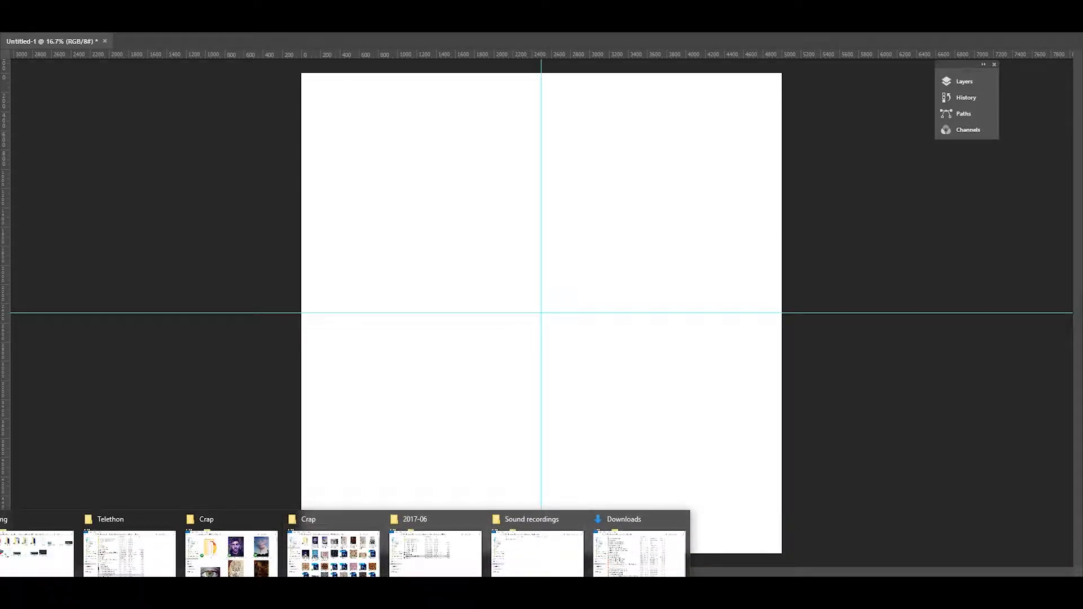
mouse_move(318, 562)
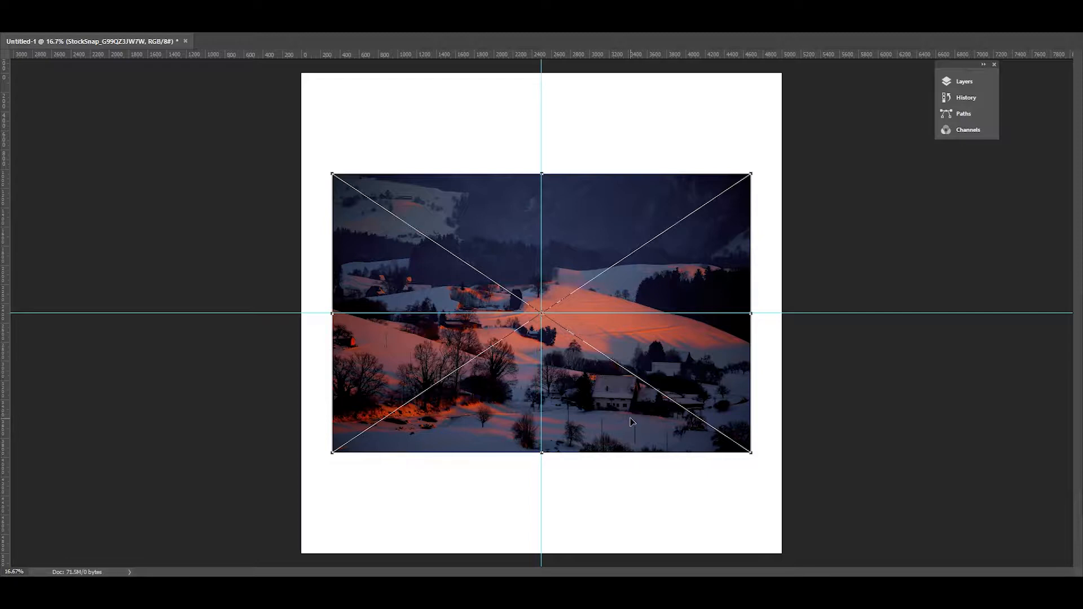
mouse_move(599, 422)
mouse_down()
mouse_move(656, 394)
mouse_move(577, 403)
mouse_move(597, 418)
mouse_up()
drag(332, 454, 583, 303)
key(Return)
Duplicate the photo on the other side of the vertical guide and flip the copy horizontally to mirror it.
drag(676, 271, 381, 285)
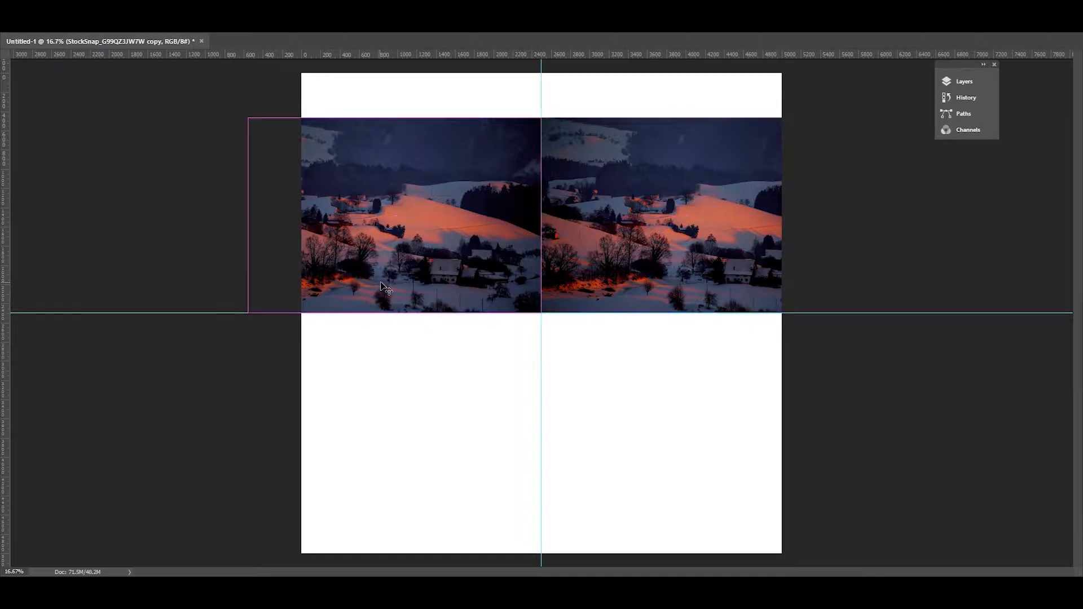
key(ctrl+t)
right_click(381, 287)
click(428, 439)
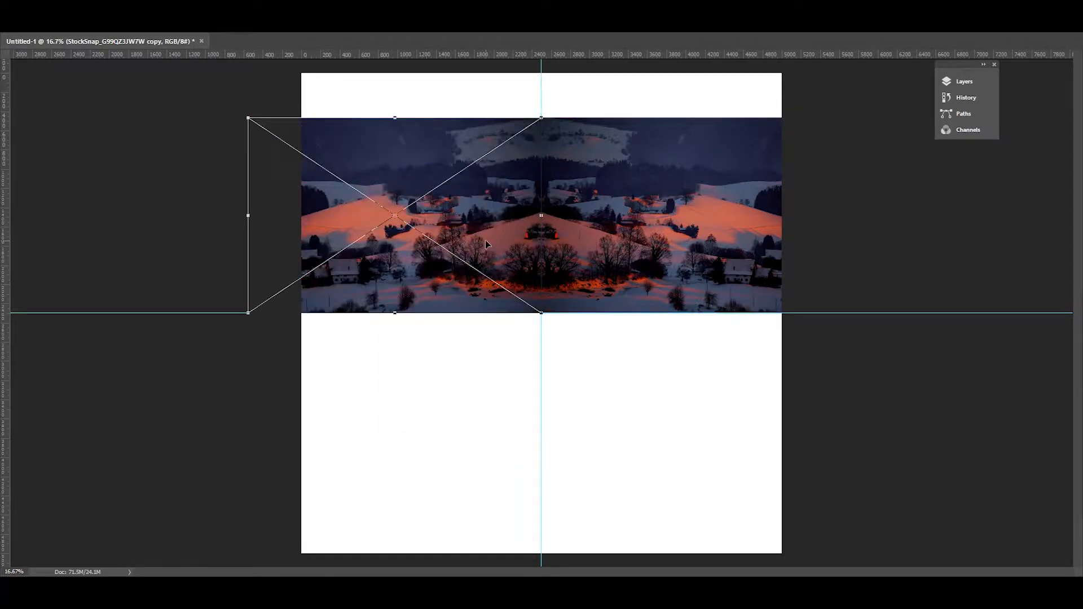
key(Return)
Hide the guides and merge the two photo layers into one layer.
key(ctrl+semicolon)
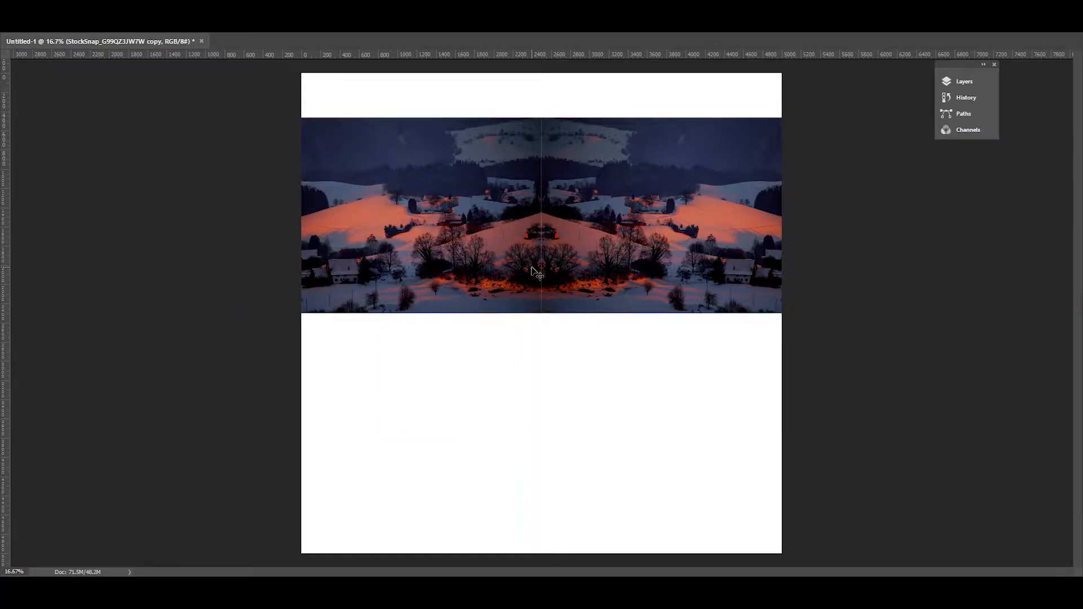
key(ctrl+plus)
key(ctrl+plus)
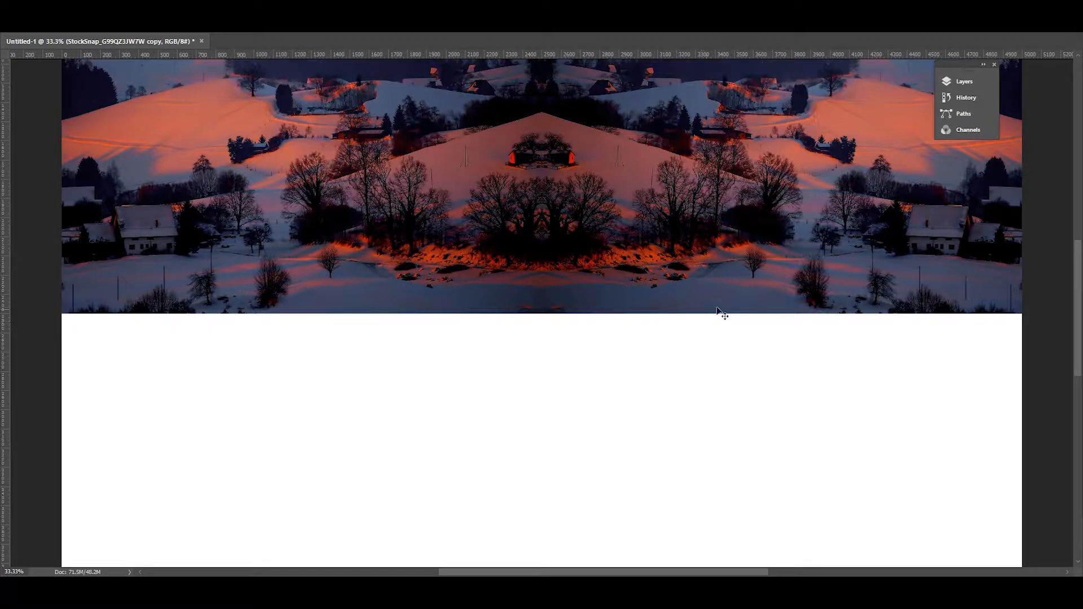
click(966, 82)
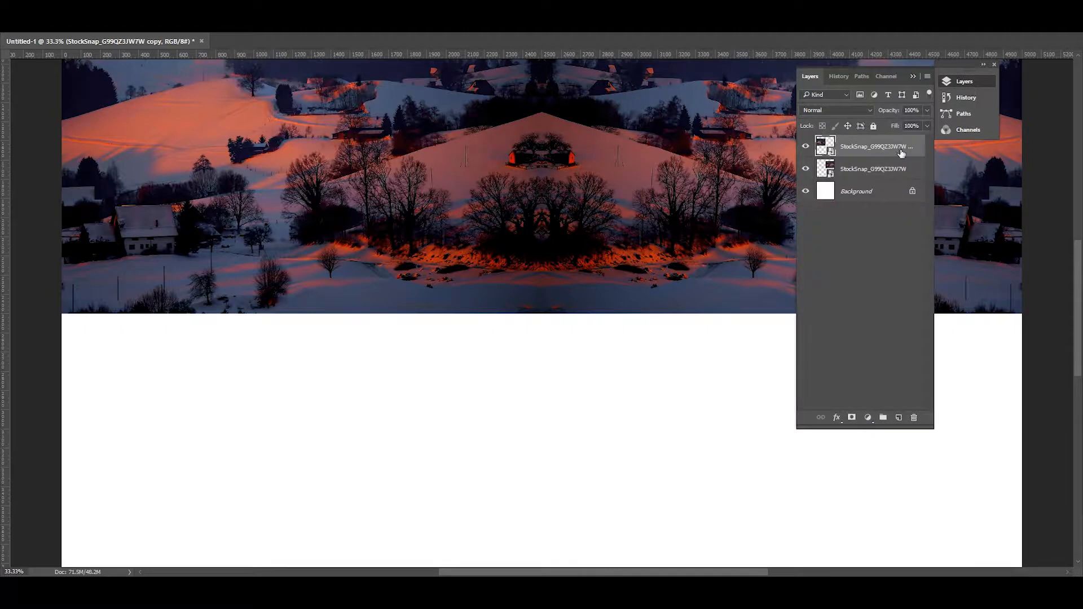
click(950, 82)
click(984, 65)
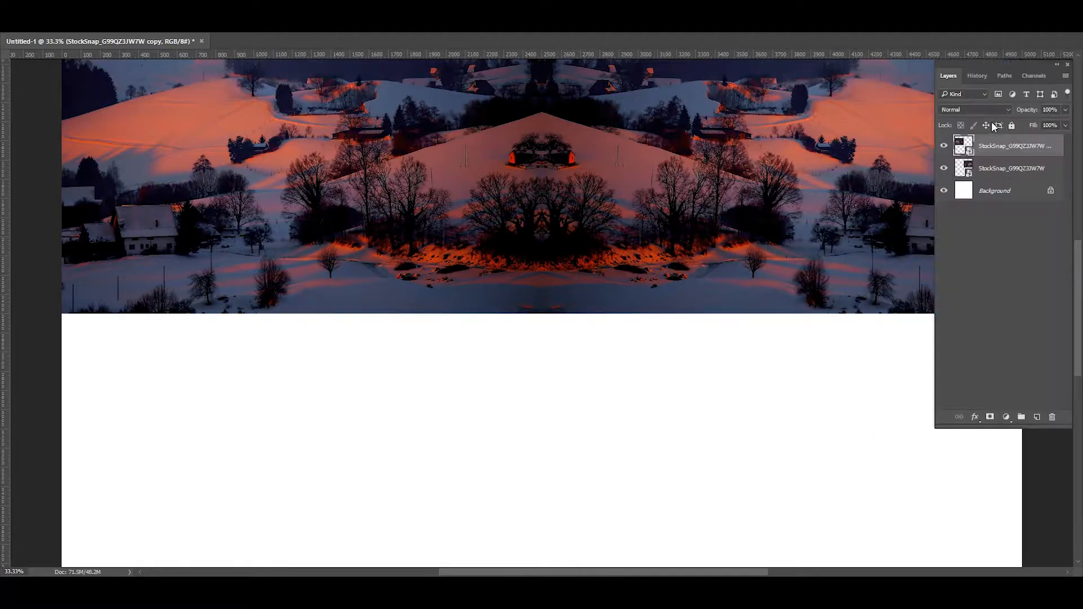
shift+click(1002, 170)
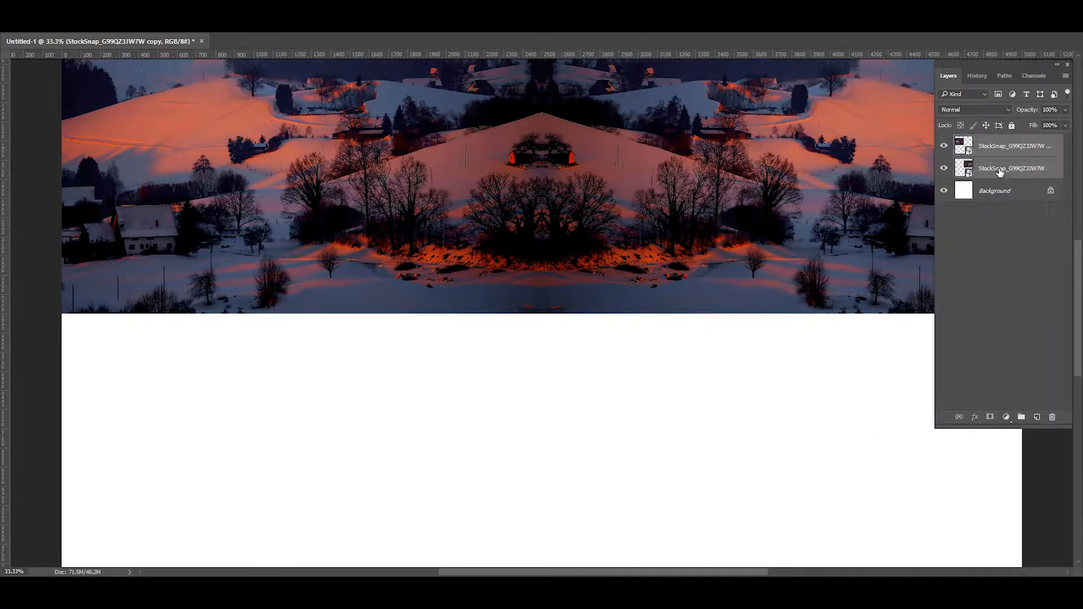
right_click(993, 146)
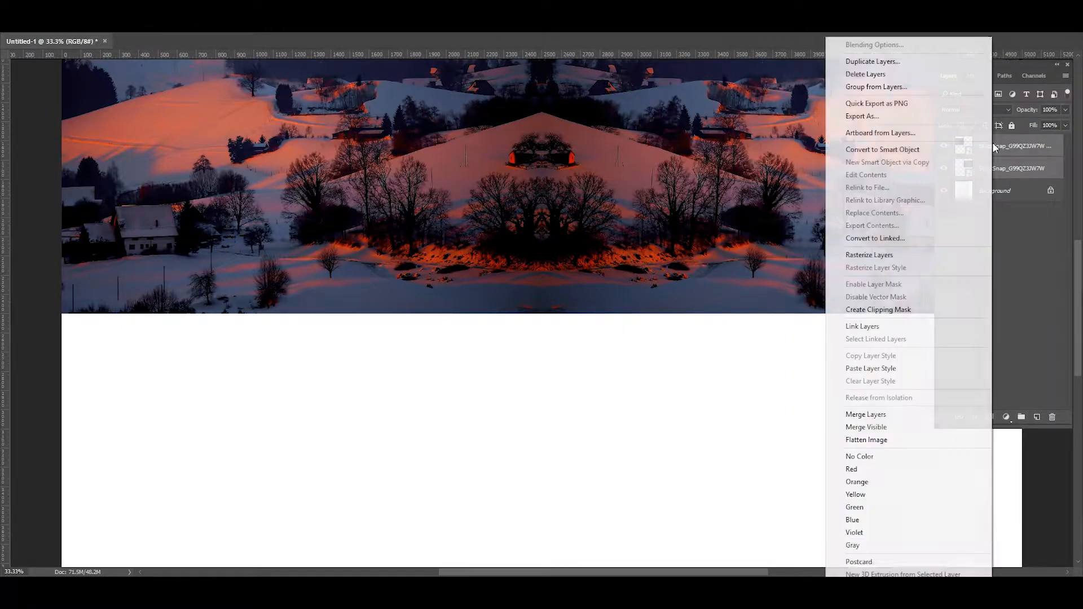
click(885, 414)
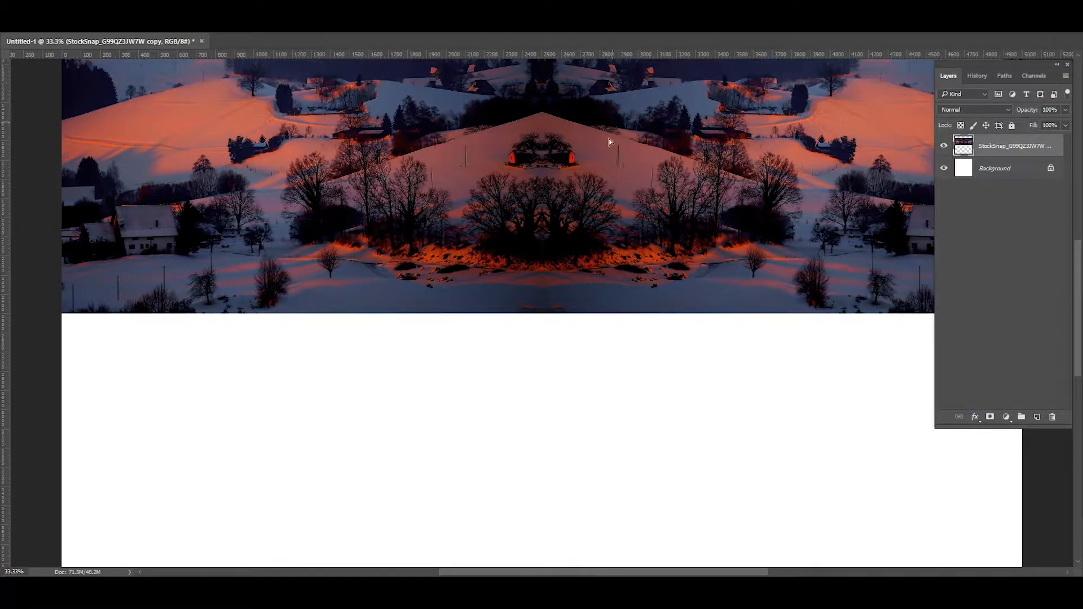
Duplicate the merged photo strip directly below itself and flip the copy vertically.
drag(610, 139, 600, 379)
key(ctrl+j)
key(ctrl+t)
right_click(596, 379)
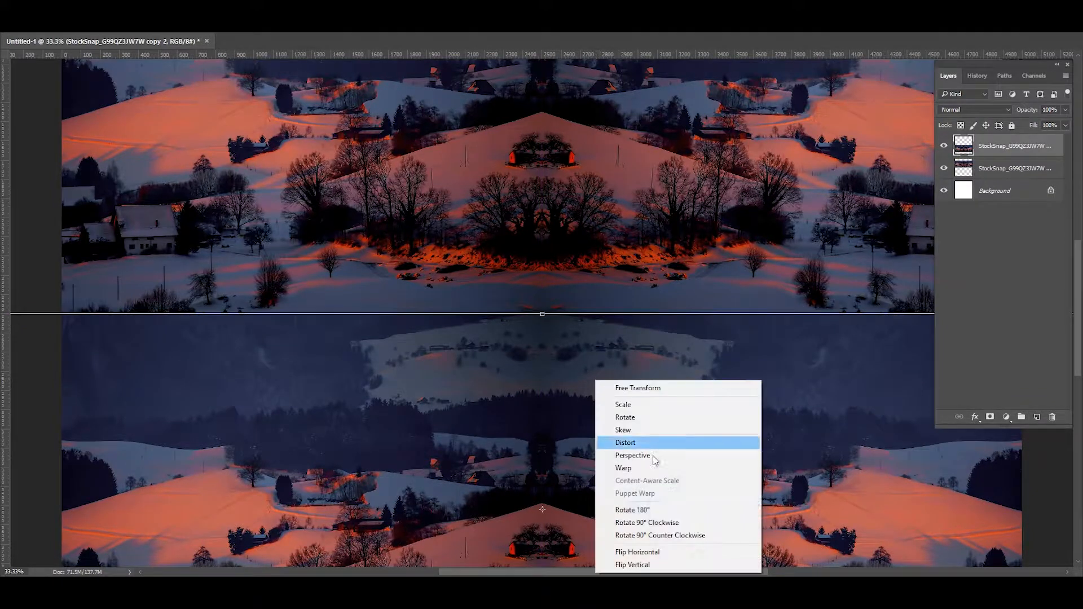
click(654, 563)
key(Return)
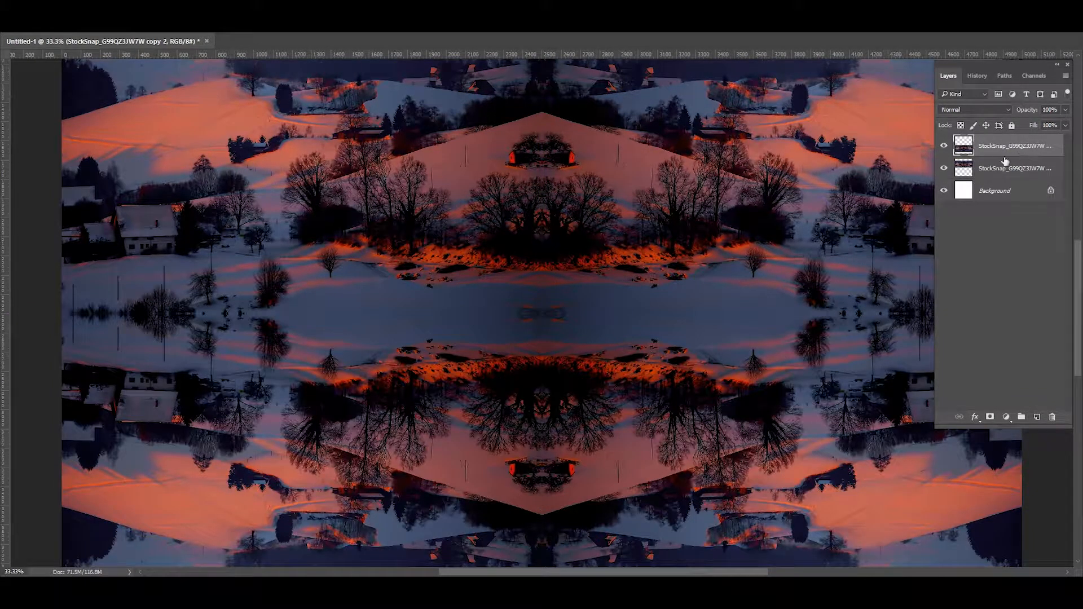
Merge the two mirrored strips and cover the blank band at the canvas's bottom with a copy merged into the same layer.
key(ctrl+e)
key(ctrl+minus)
key(ctrl+minus)
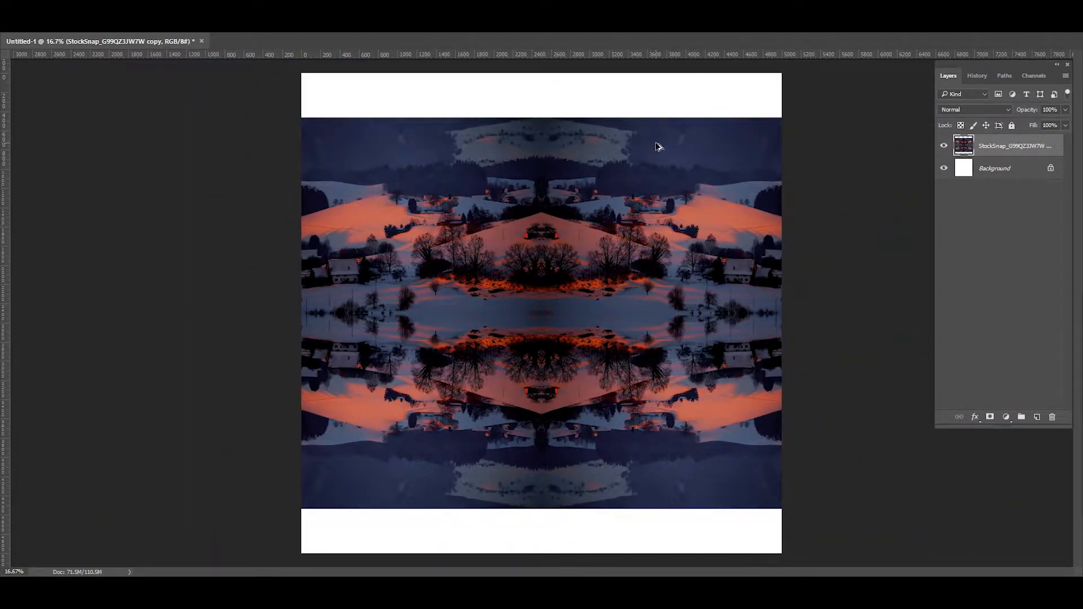
drag(658, 146, 638, 531)
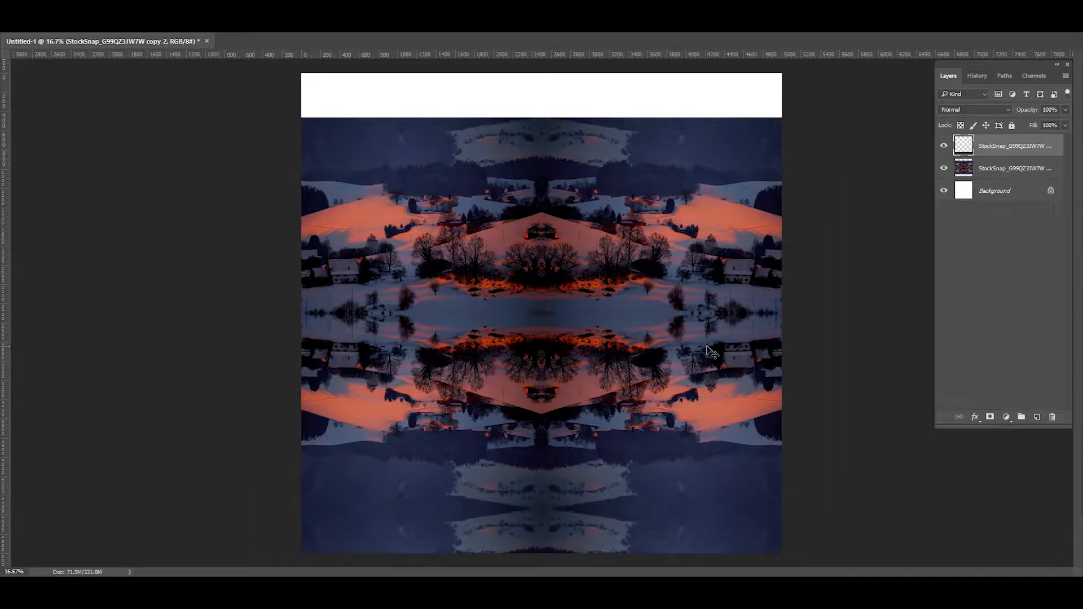
key(ctrl+z)
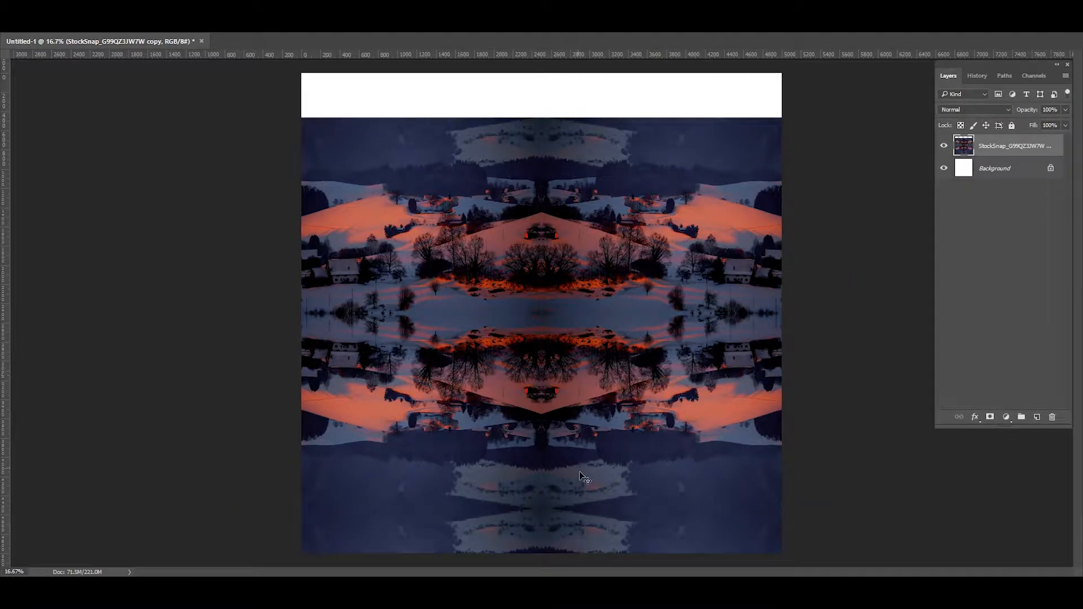
Shift the pattern toward the upper right, merge it with a duplicate placed on its left, and reposition the result higher on the canvas.
drag(585, 478, 764, 293)
drag(739, 351, 162, 346)
key(ctrl+j)
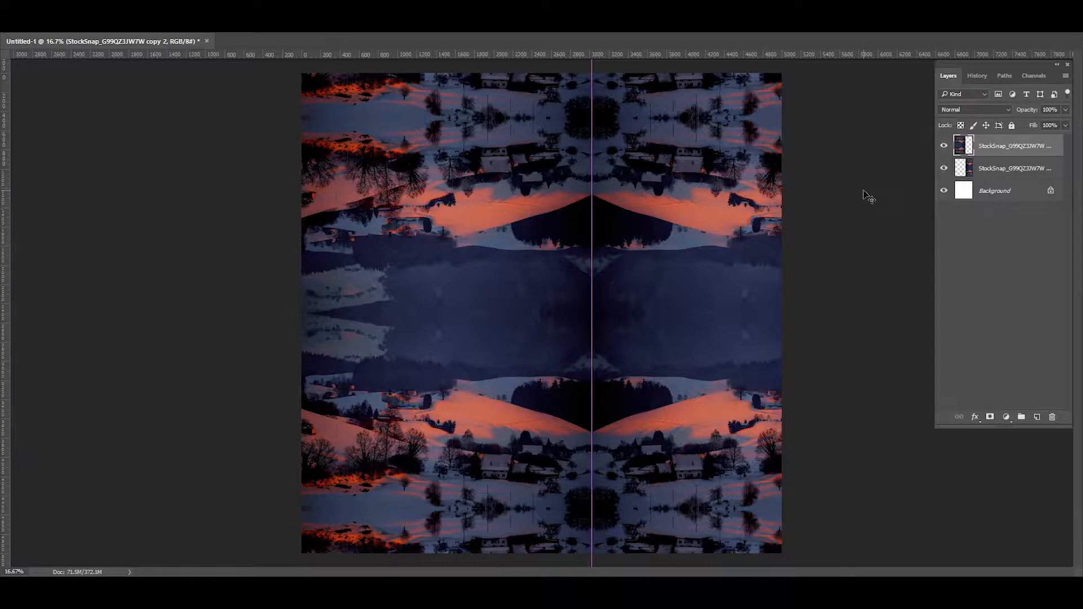
key(ctrl+e)
drag(502, 397, 465, 204)
Show the guides and rotate the merged pattern to a steep diagonal, moving it toward the canvas's upper-right area.
key(ctrl+semicolon)
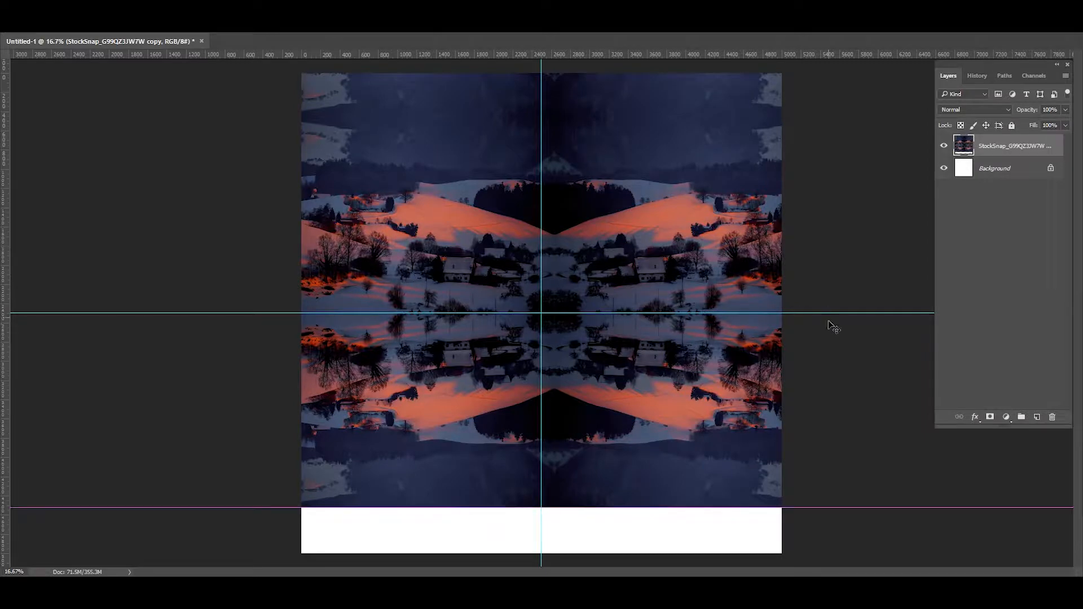
key(ctrl+t)
drag(735, 529, 334, 499)
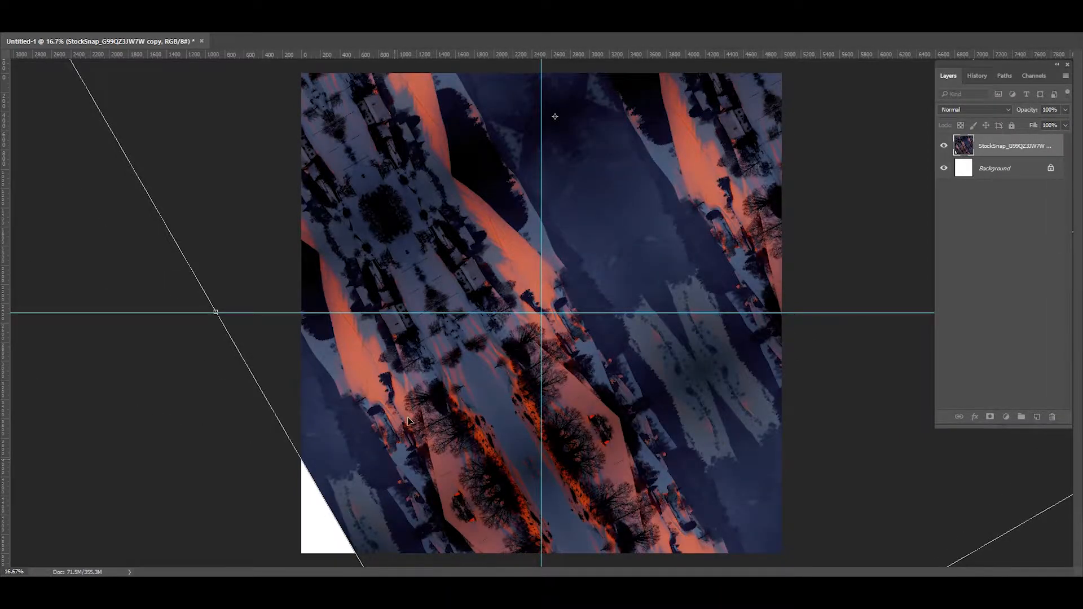
drag(411, 422, 560, 184)
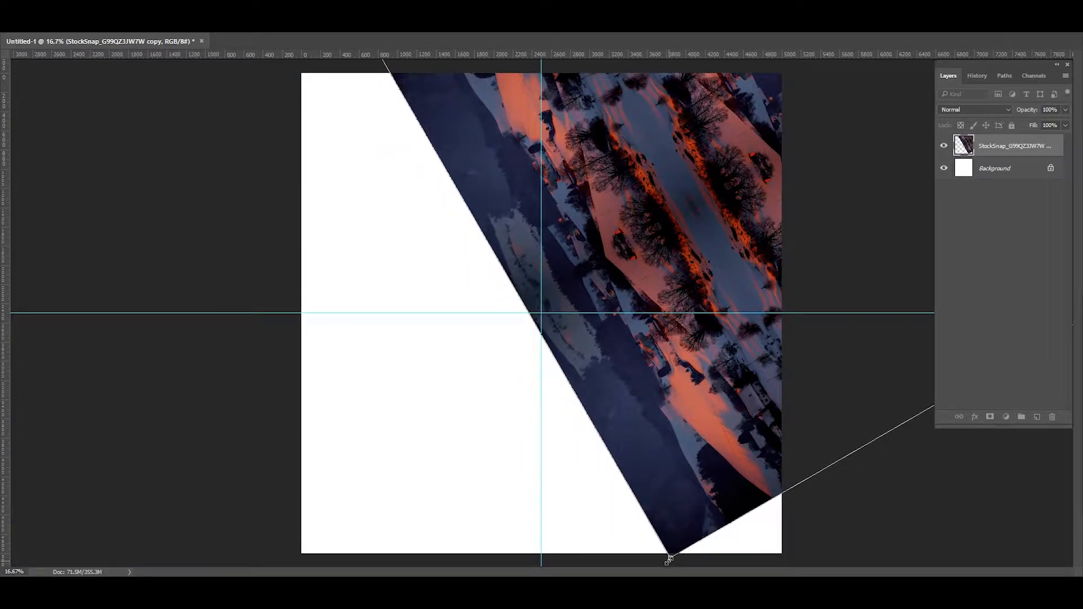
Scale the rotated pattern down and position it so the canvas edges crop it to a tall triangle in the upper-right corner.
drag(668, 556, 778, 501)
drag(784, 540, 760, 249)
drag(759, 135, 721, 227)
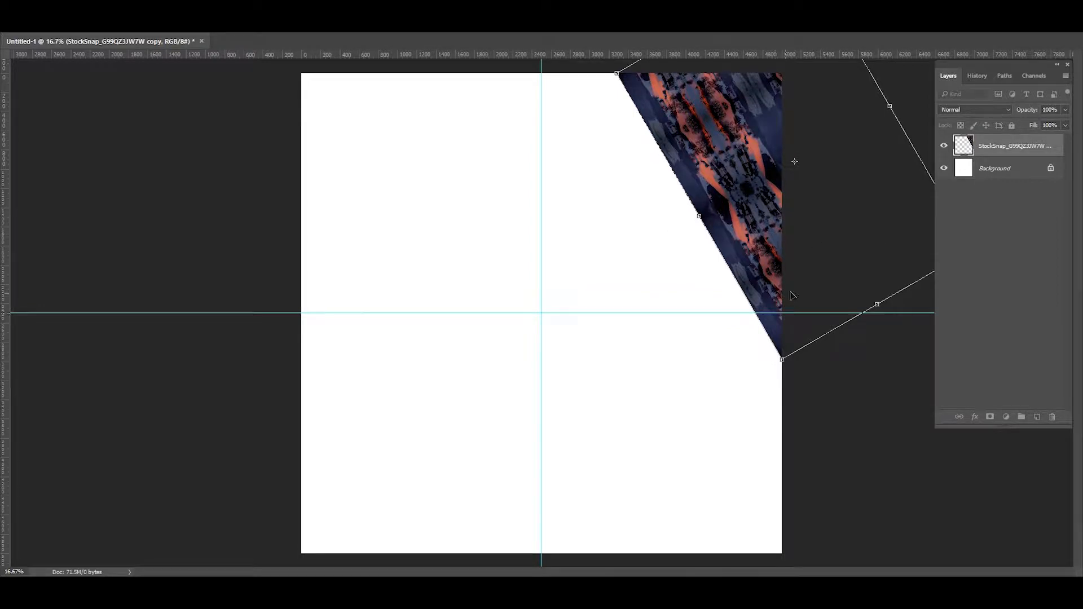
drag(786, 363, 767, 493)
drag(776, 437, 785, 401)
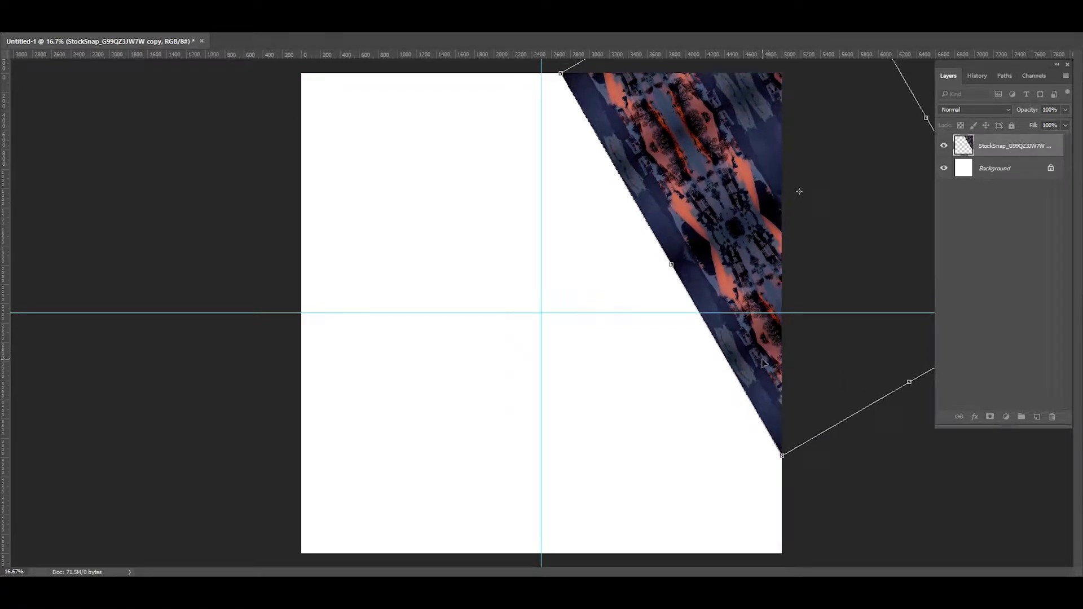
key(Return)
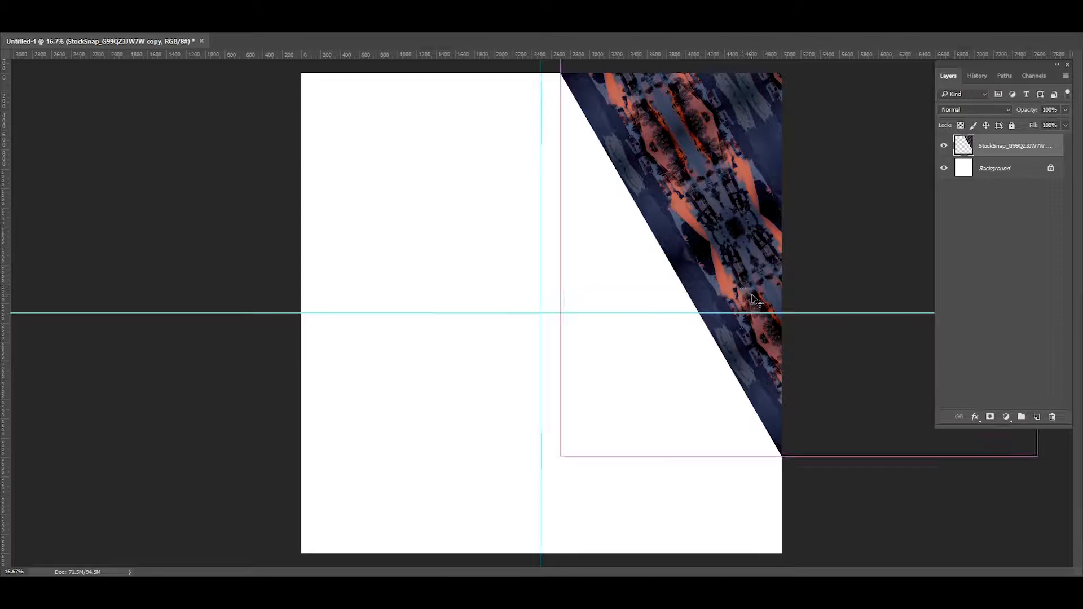
Copy the visible triangle within the canvas onto a new layer and hide that layer.
key(ctrl+a)
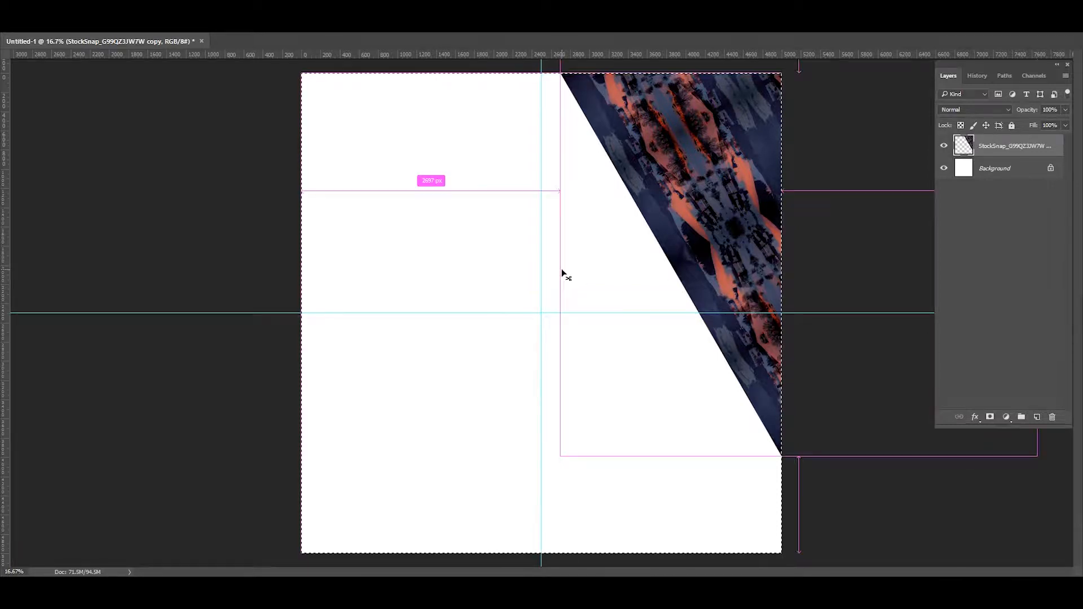
key(ctrl+j)
key(ctrl+shift+t)
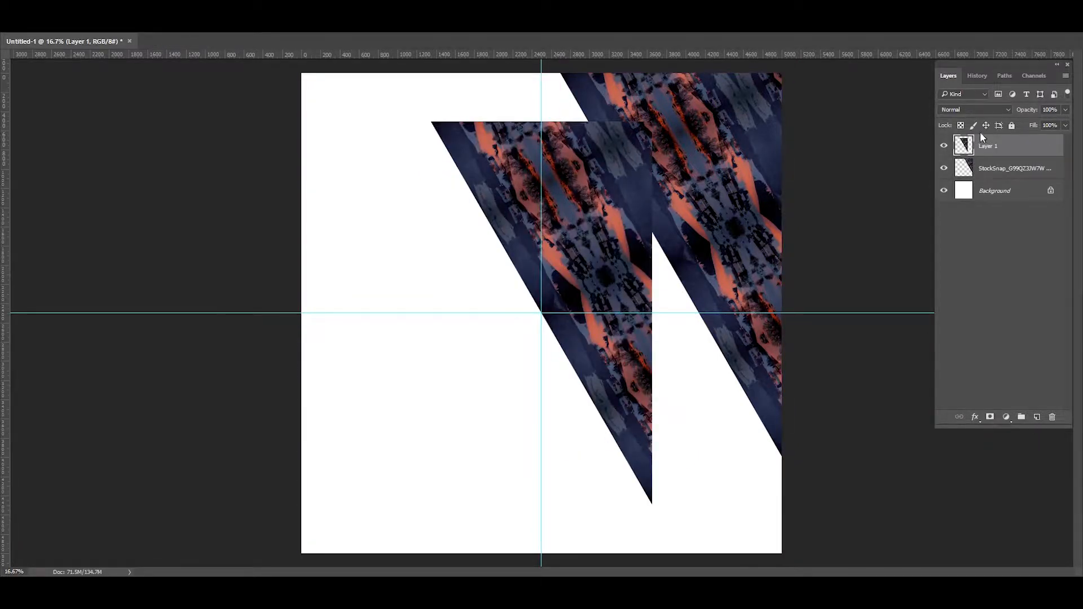
click(944, 146)
Move the full pattern so it forms a flatter triangle in the canvas's upper-left corner, and copy that triangle onto a new layer.
click(985, 172)
drag(718, 247, 301, 192)
drag(418, 164, 392, 120)
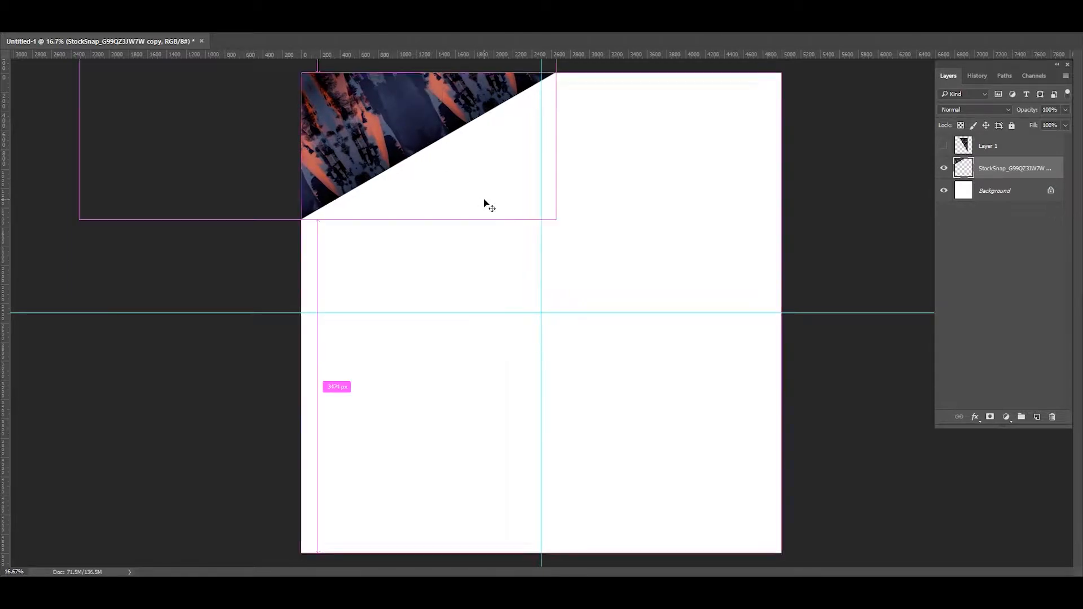
key(ctrl+a)
key(ctrl+c)
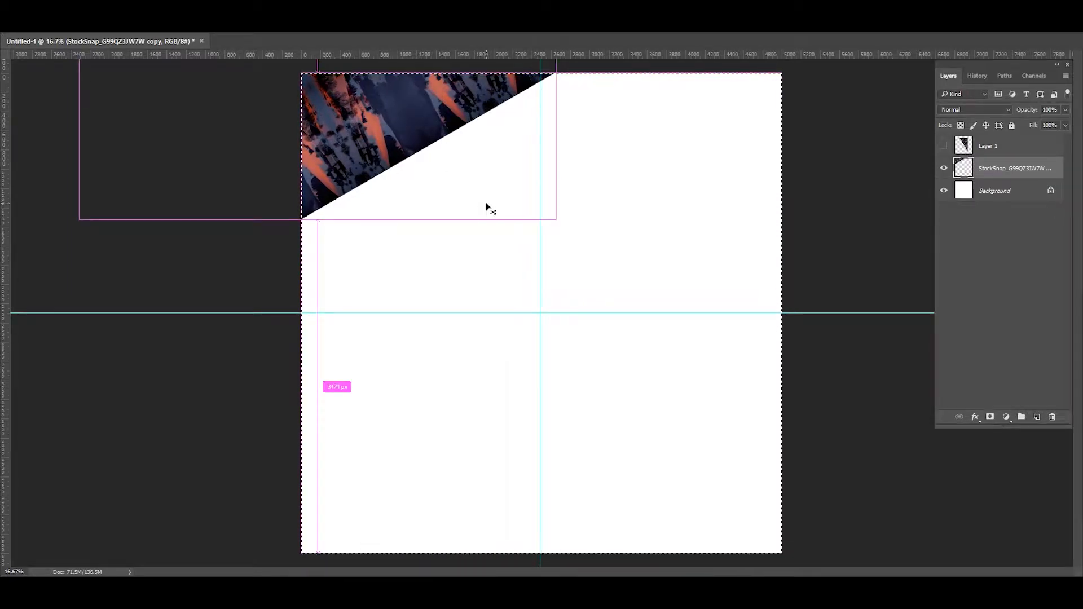
key(ctrl+v)
Display only Layer 1 above the background and move its triangle so the vertical edge meets the vertical guide.
click(944, 168)
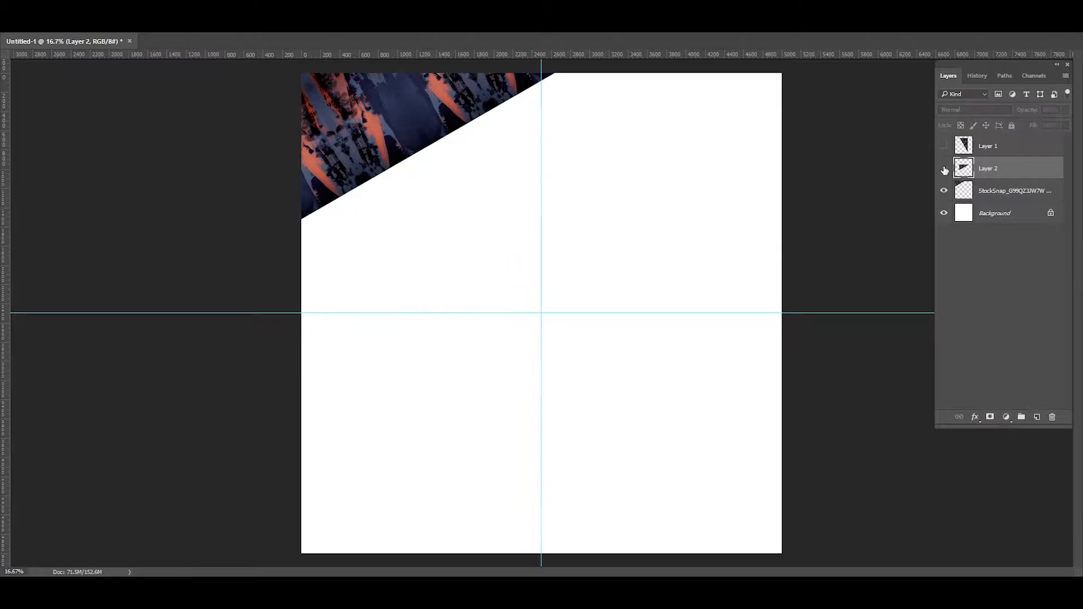
click(943, 192)
click(944, 146)
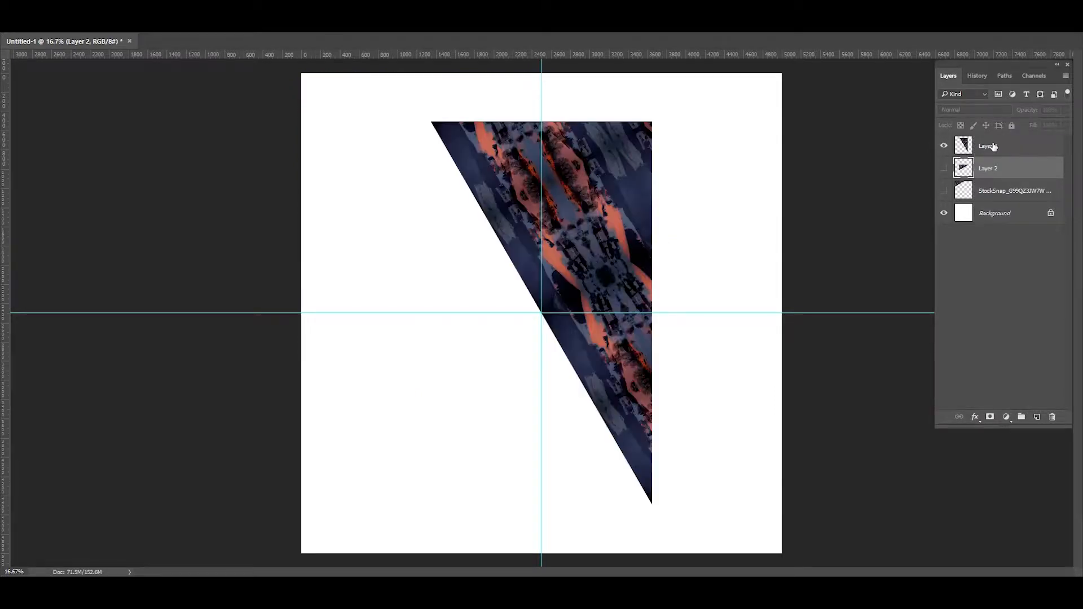
click(993, 146)
drag(632, 460, 536, 440)
Duplicate the Layer 1 triangle on the right side of the vertical guide and flip the copy horizontally.
drag(470, 286, 668, 249)
key(ctrl+t)
right_click(624, 221)
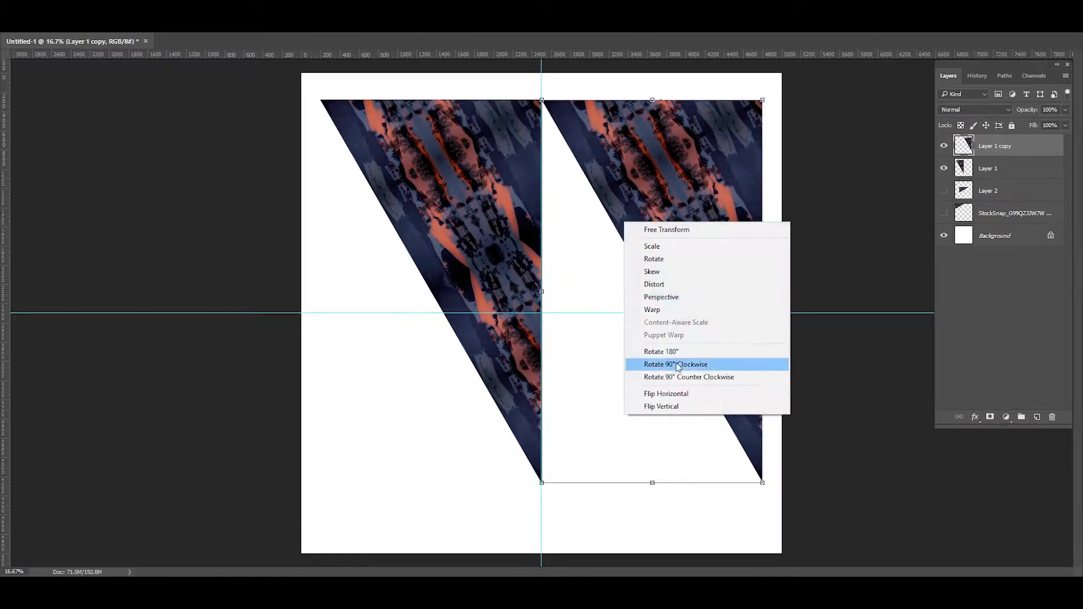
click(649, 391)
key(Return)
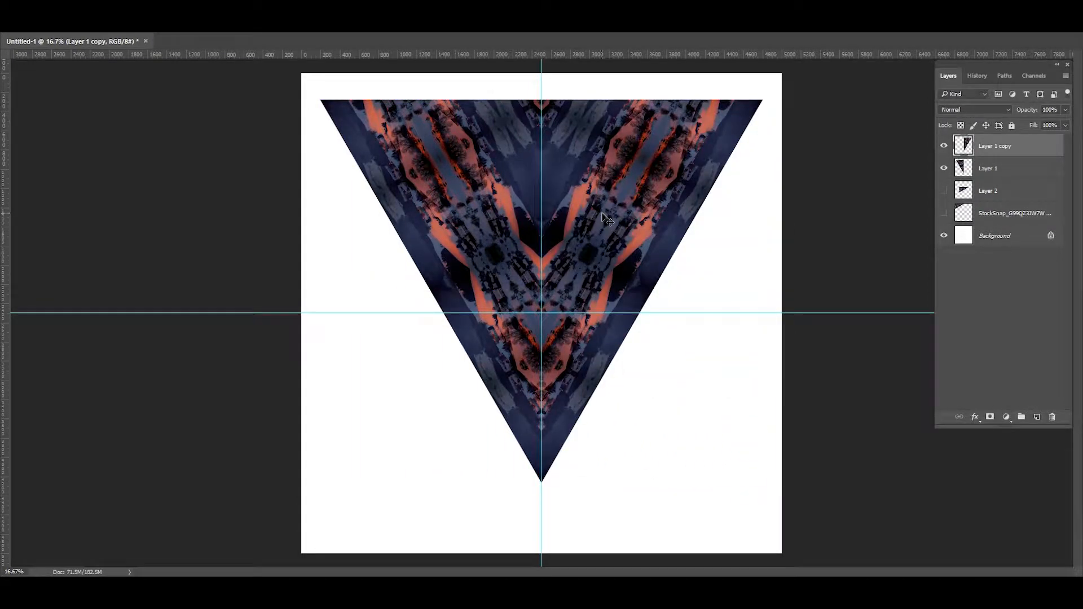
Check the seam between the two triangle halves and move both up so their shared tip sits on the guide intersection.
key(ctrl+semicolon)
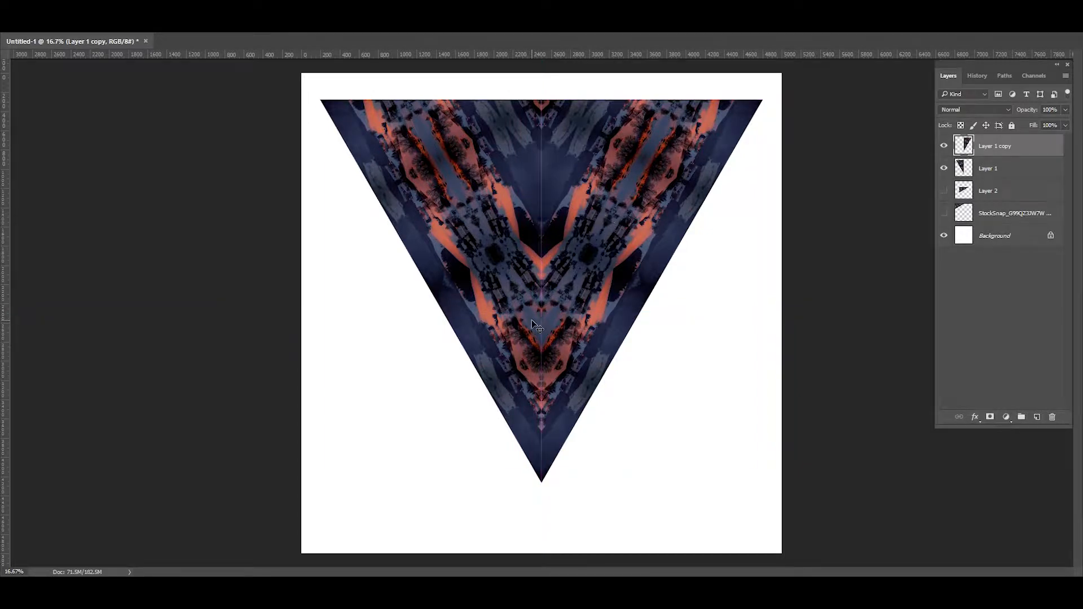
key(ctrl+plus)
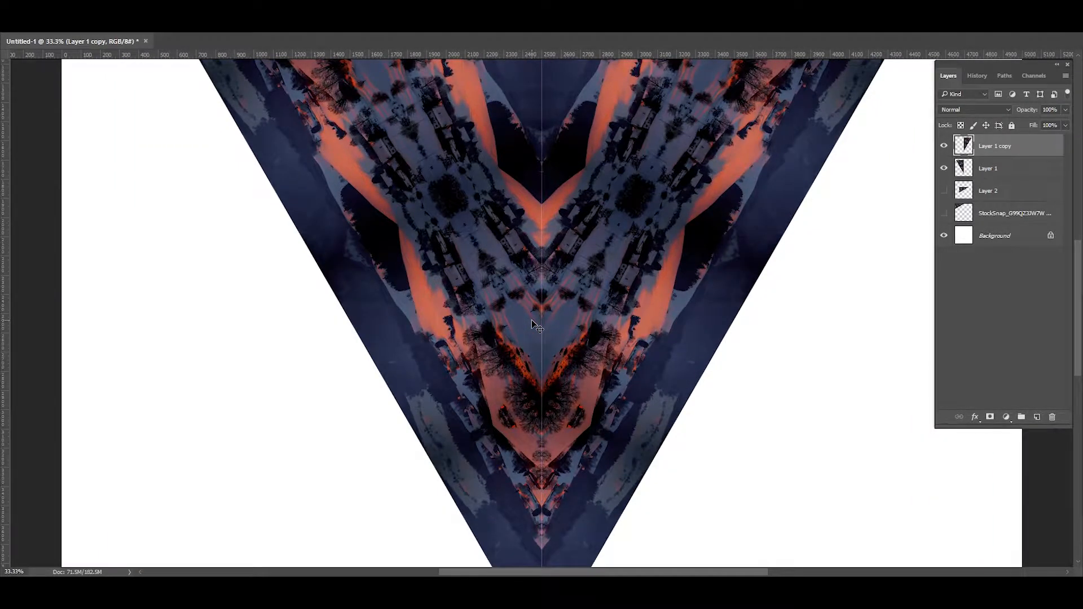
key(ctrl+semicolon)
click(993, 163)
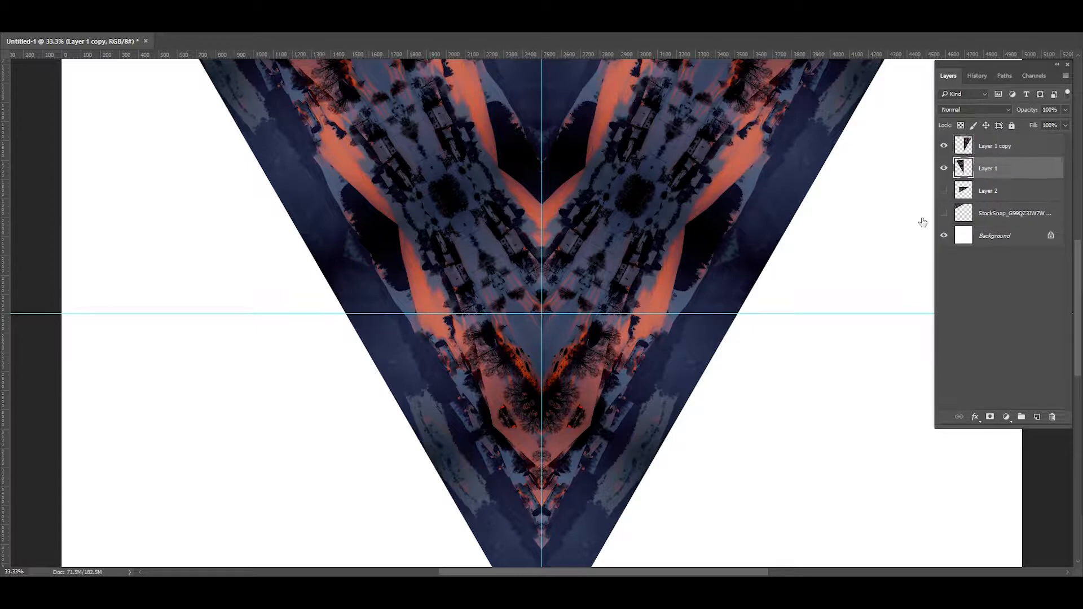
drag(497, 467, 498, 133)
click(993, 146)
drag(619, 449, 619, 118)
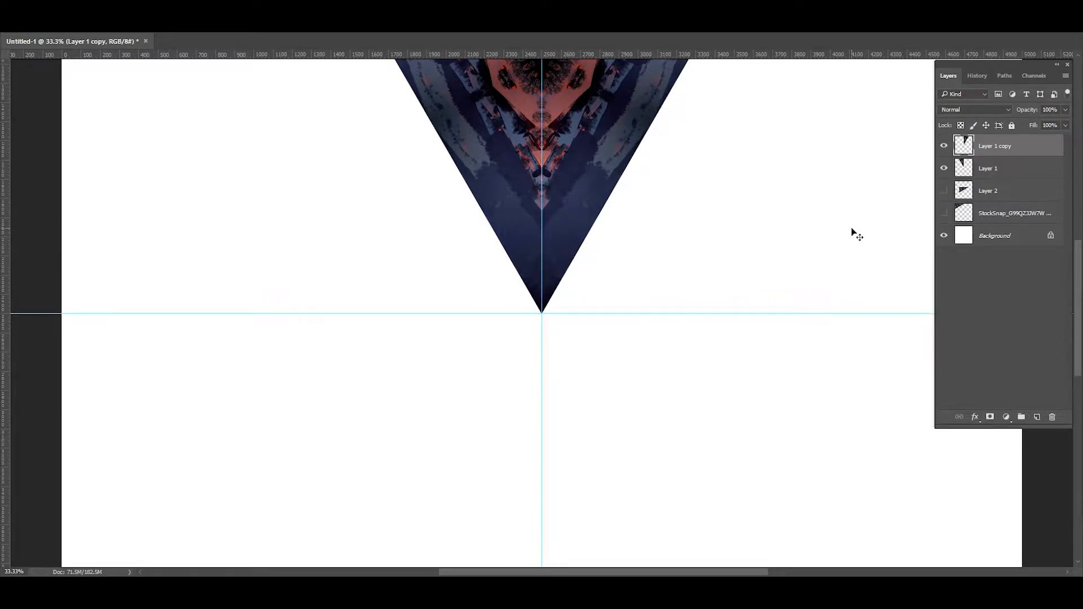
Hide the guides and nudge the Layer 1 half of the triangle sideways against the central seam.
key(ctrl+semicolon)
drag(630, 219, 587, 413)
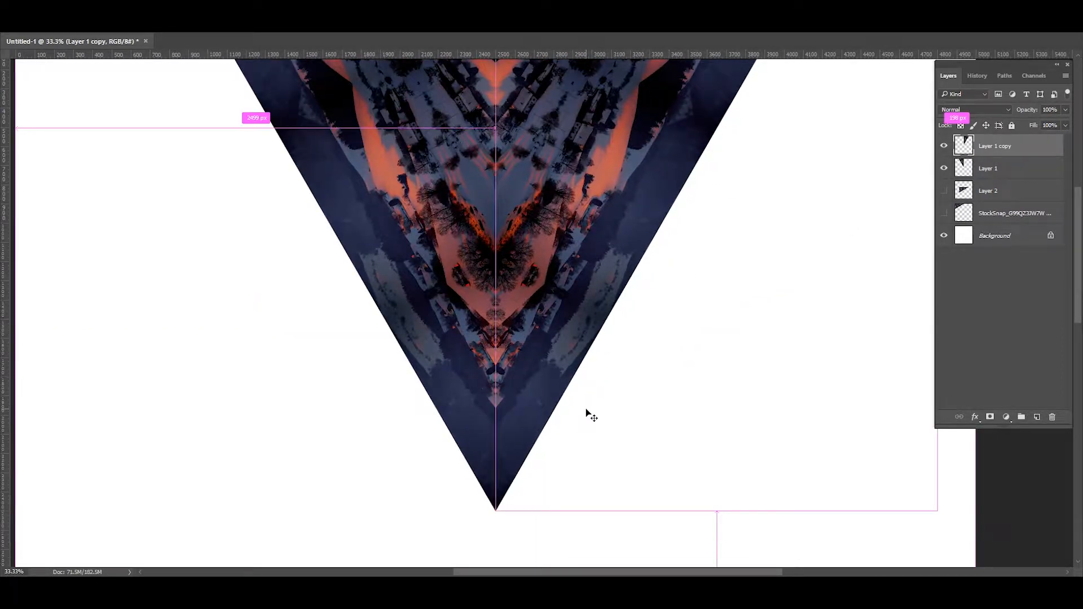
key(ctrl+plus)
drag(568, 367, 567, 367)
click(976, 169)
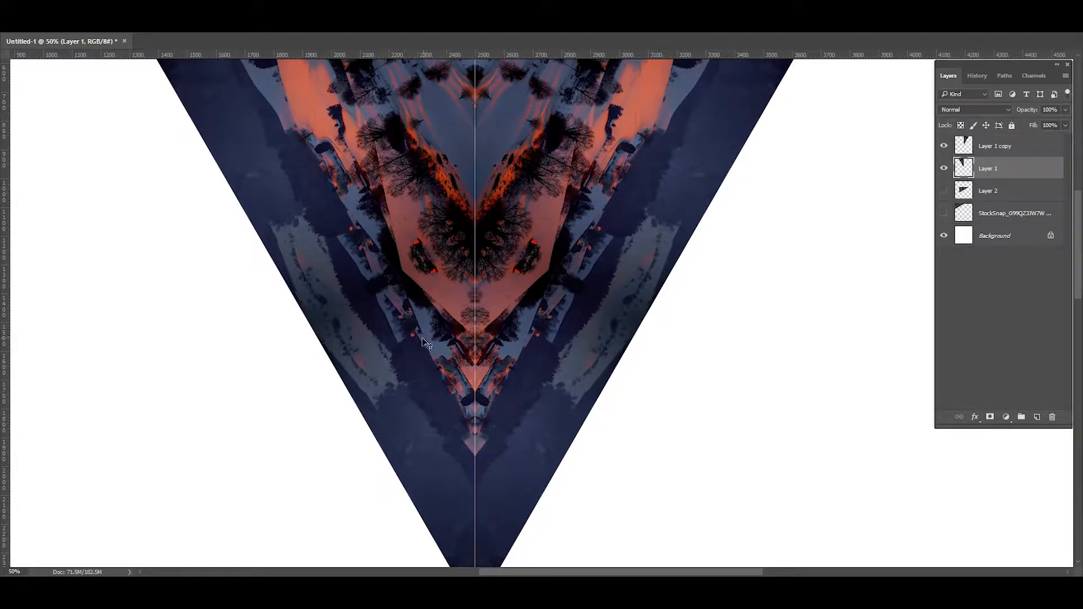
drag(409, 342, 409, 343)
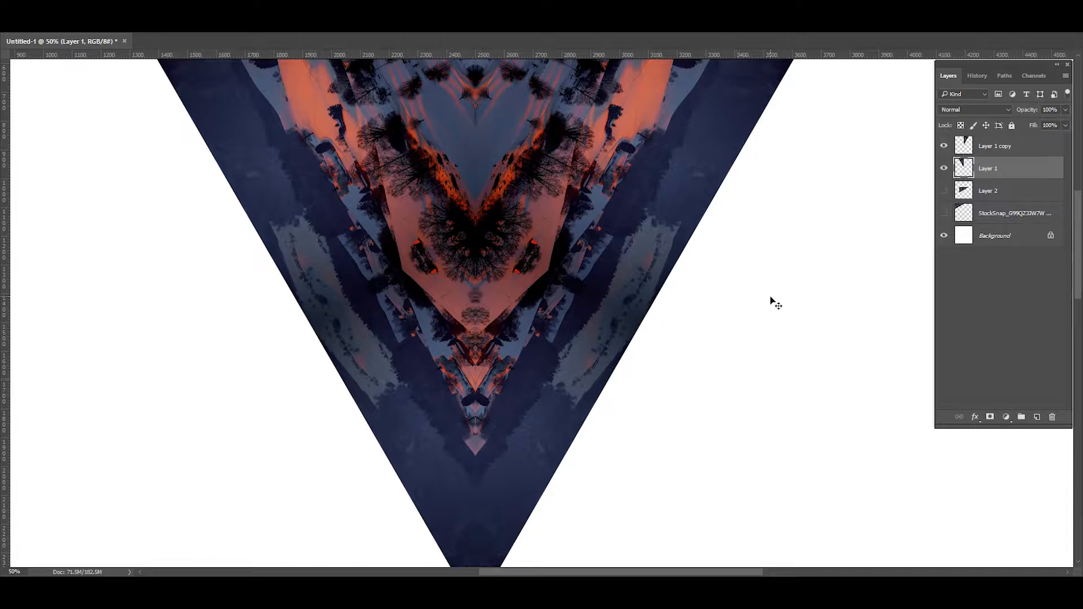
key(Left)
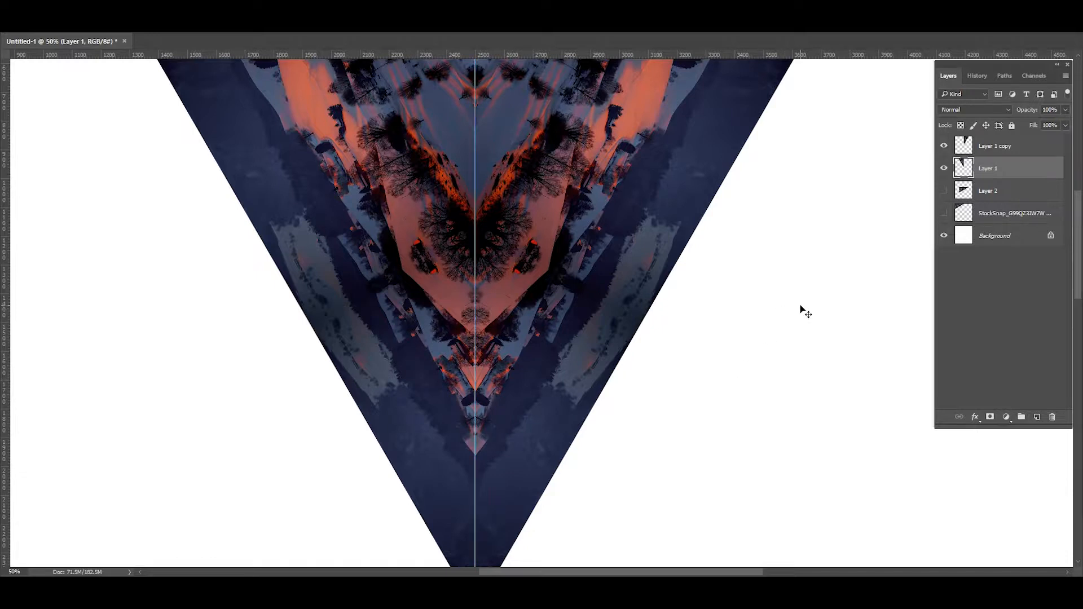
Fine-tune the horizontal position of the Layer 1 copy half at the seam and merge both halves into one layer.
click(1002, 148)
key(Right)
key(Left)
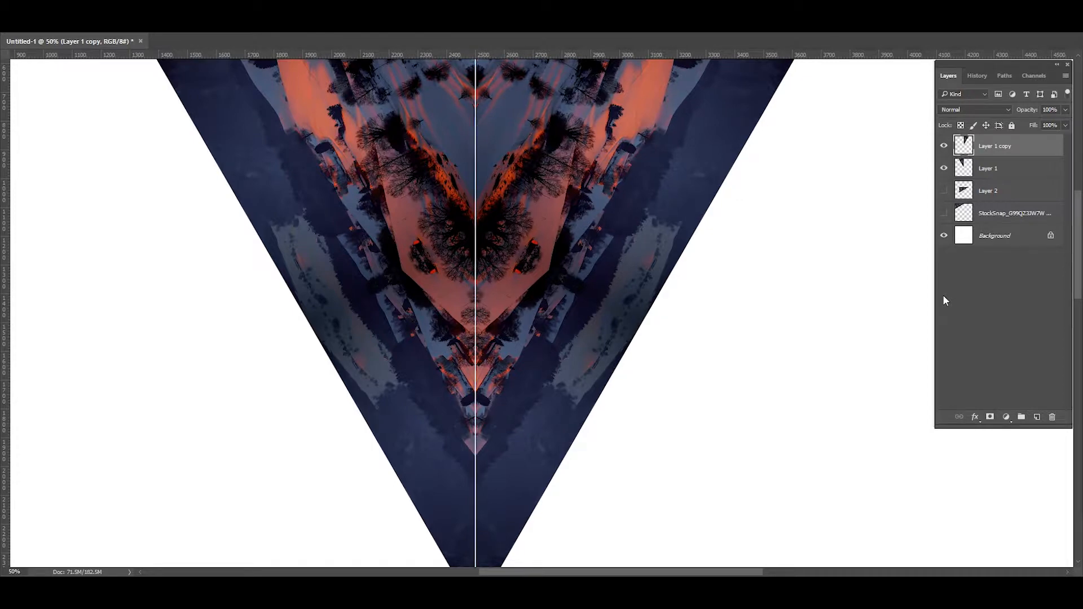
key(ctrl+minus)
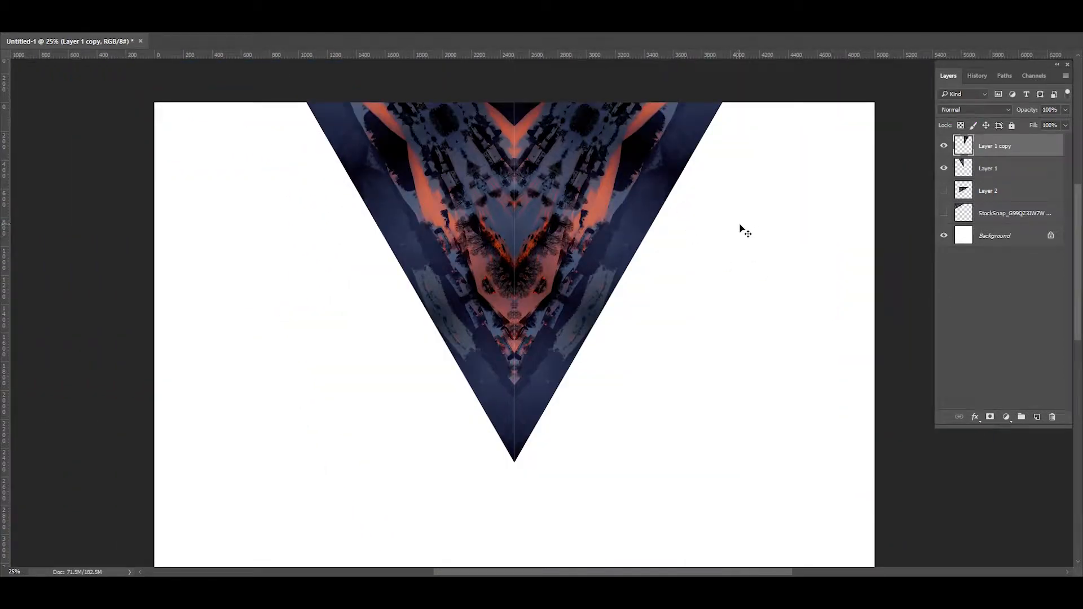
key(ctrl+e)
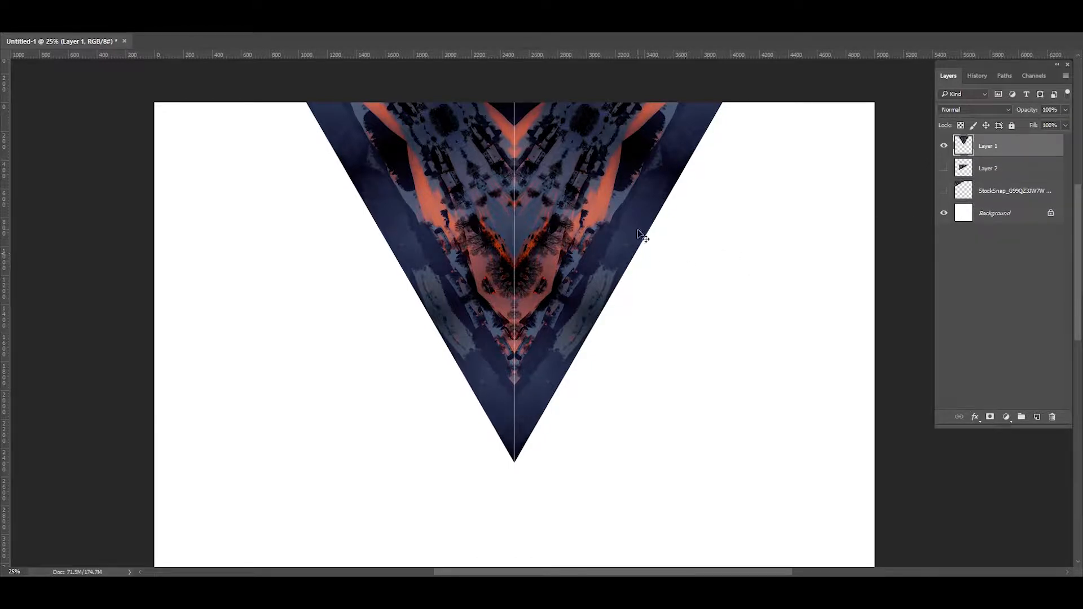
Show the guides and place one duplicate of the triangle in the lower half, its flat edge on the horizontal guide.
drag(636, 389, 643, 279)
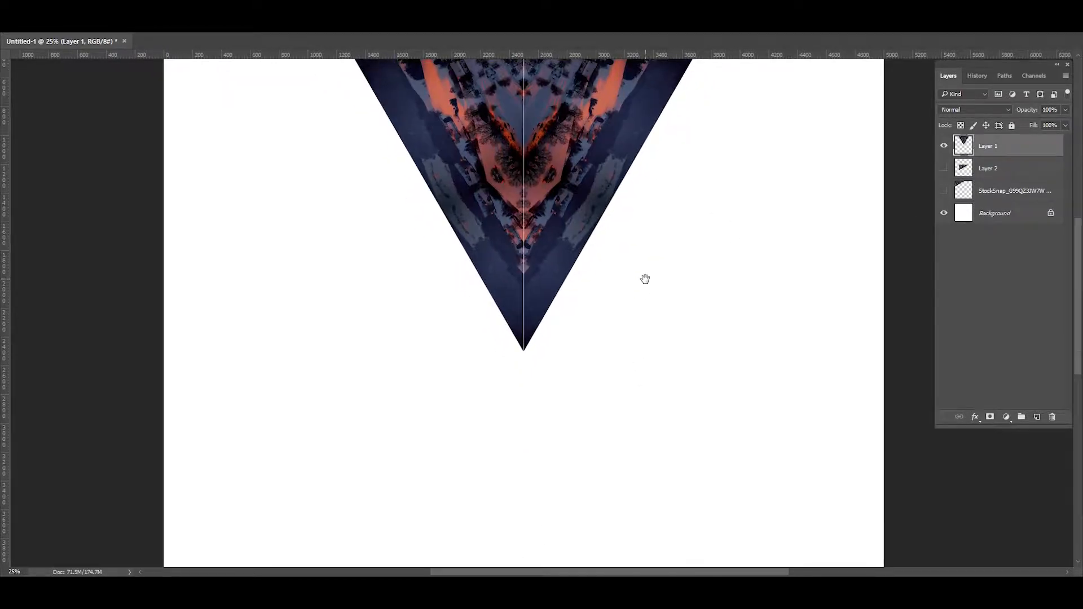
drag(629, 352, 646, 304)
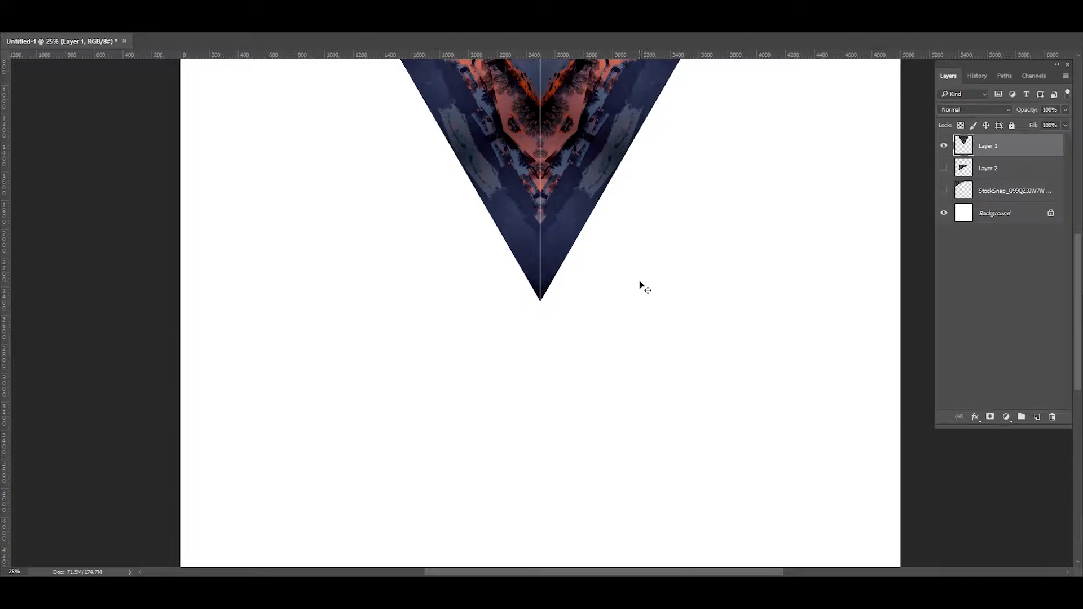
key(ctrl+minus)
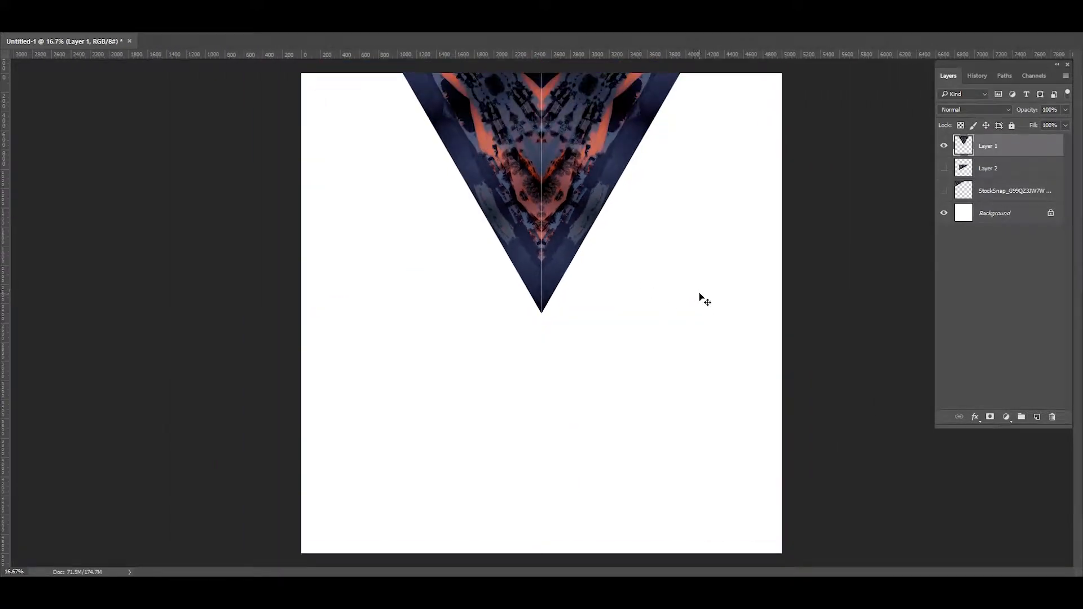
key(ctrl)
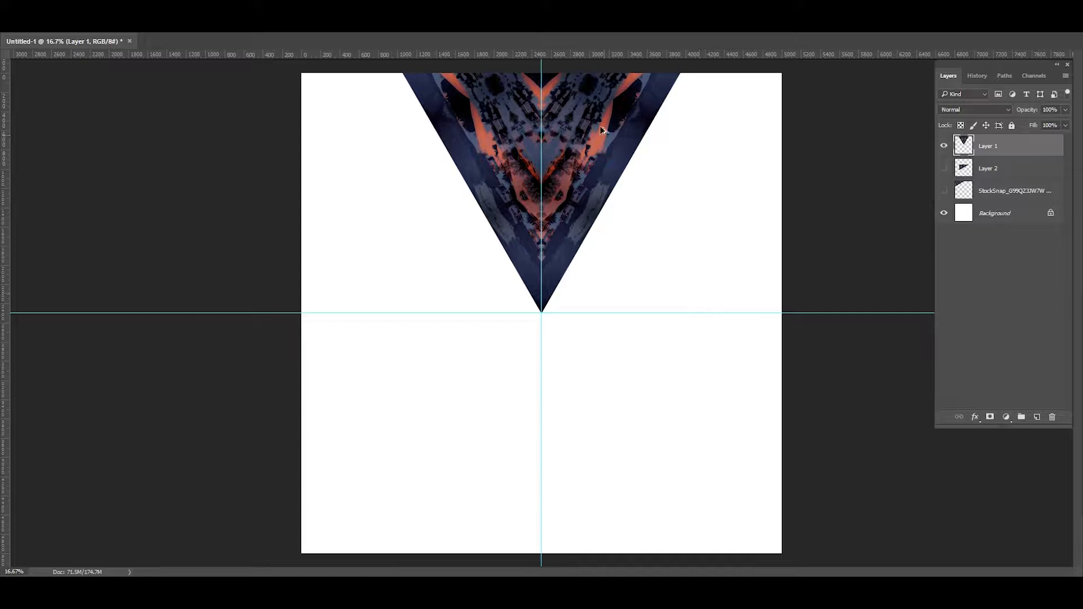
drag(594, 151, 568, 405)
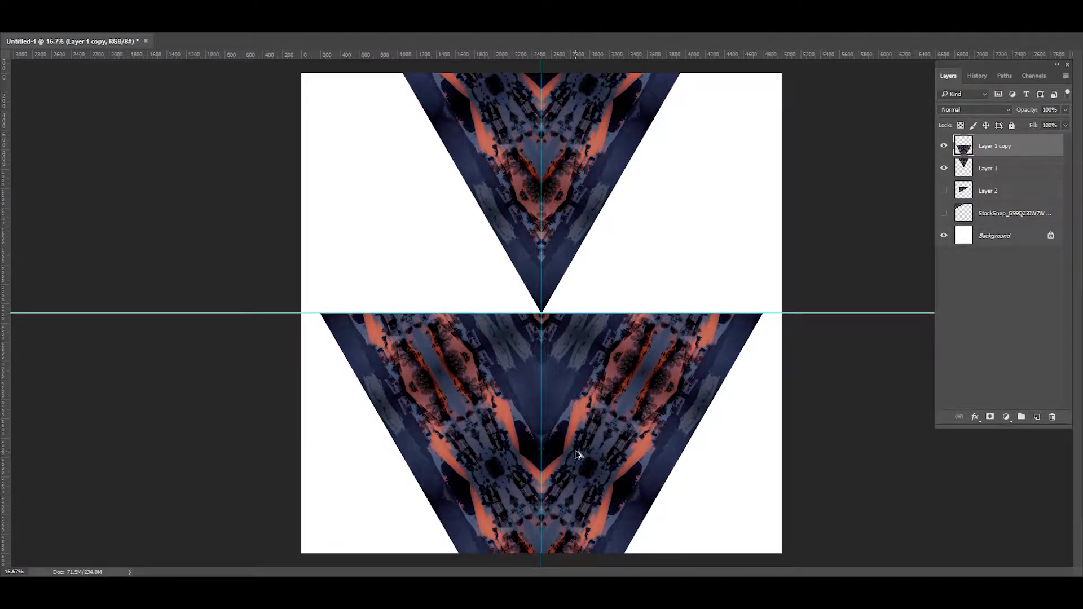
drag(576, 455, 569, 256)
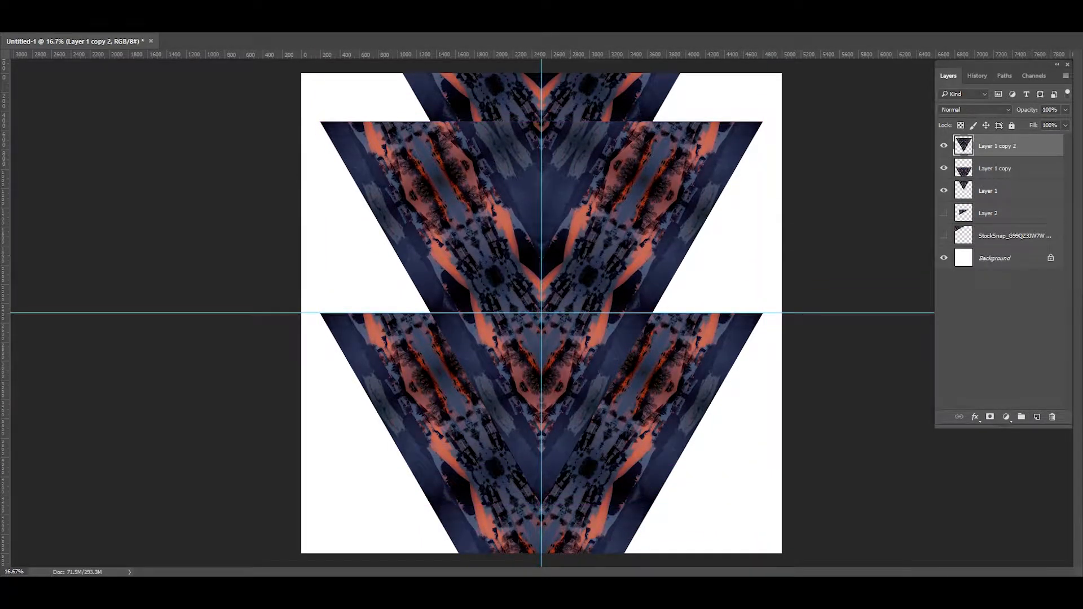
drag(1005, 145, 1052, 416)
Flip the lower triangle vertically so its tip meets the upper triangle's tip at the guide intersection.
key(ctrl+t)
right_click(577, 413)
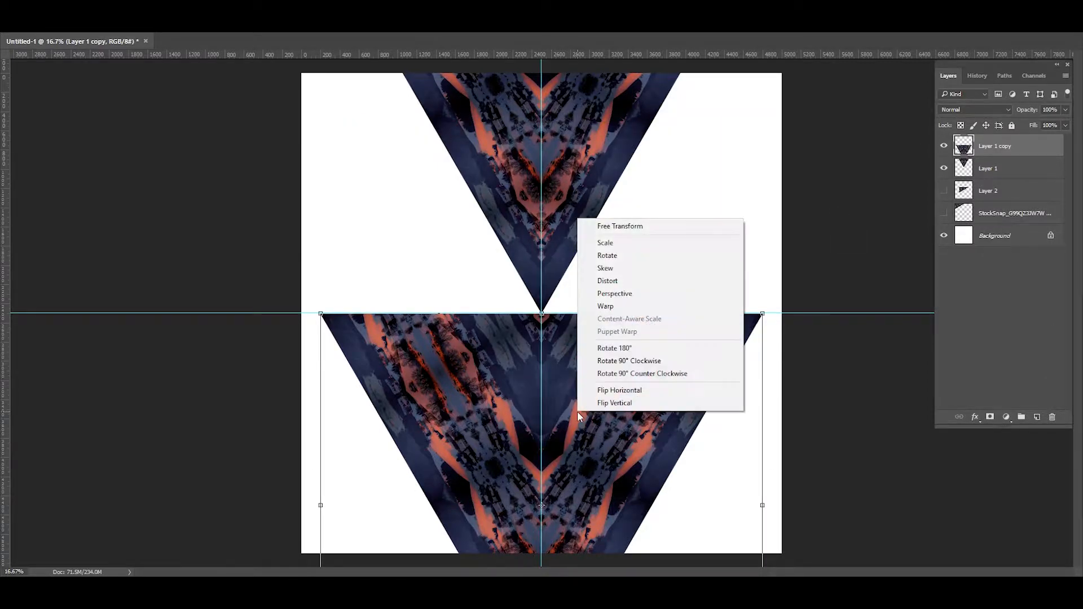
click(607, 403)
key(Return)
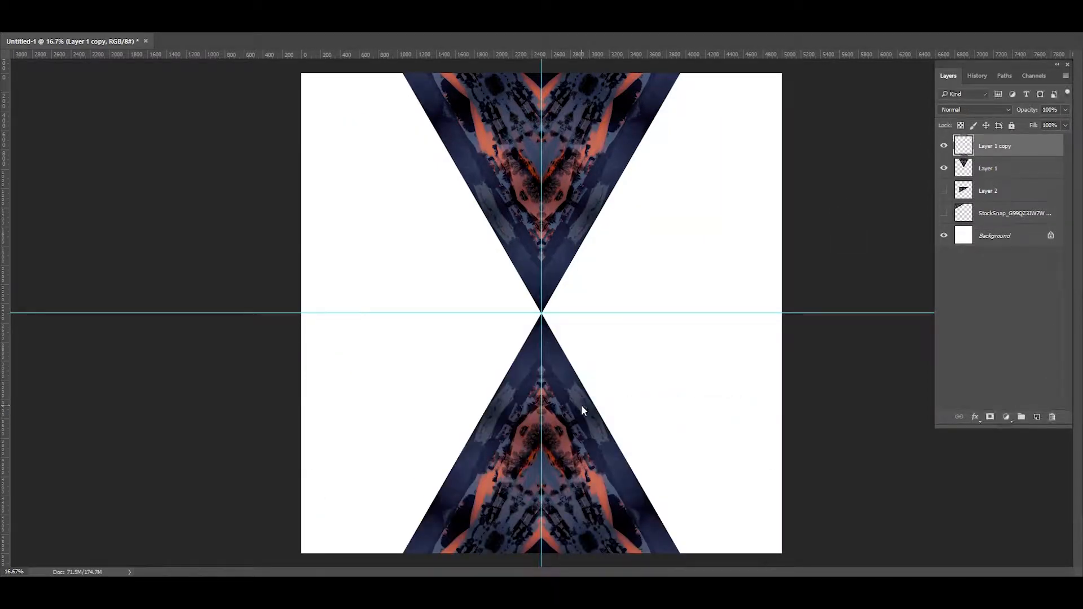
drag(582, 405, 589, 405)
Nudge the upper and lower triangles slightly apart at the centre, hide the guides and merge them into one layer.
key(ctrl+1)
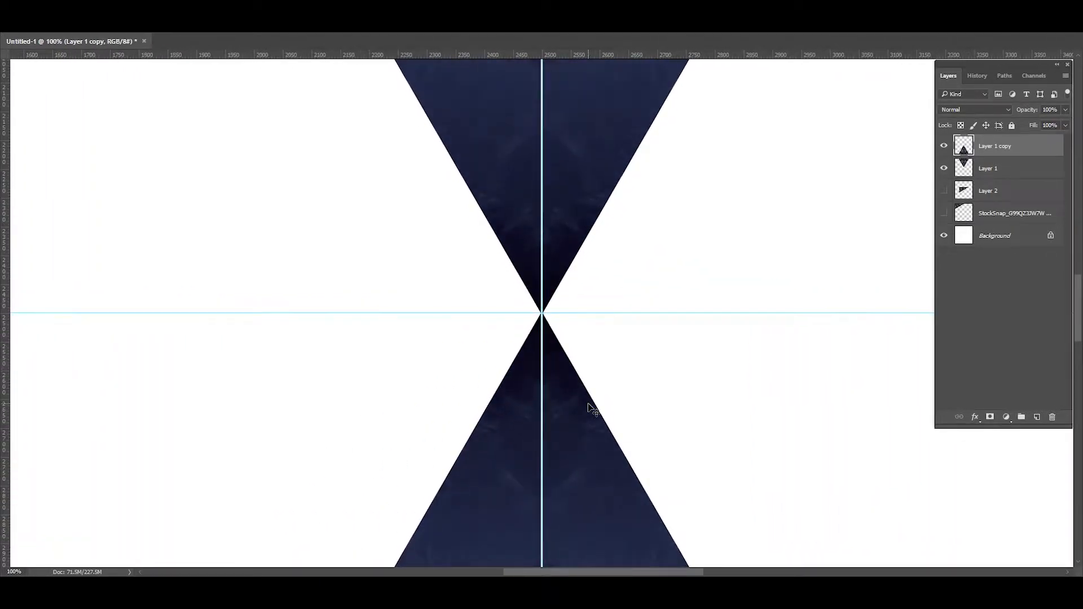
click(989, 169)
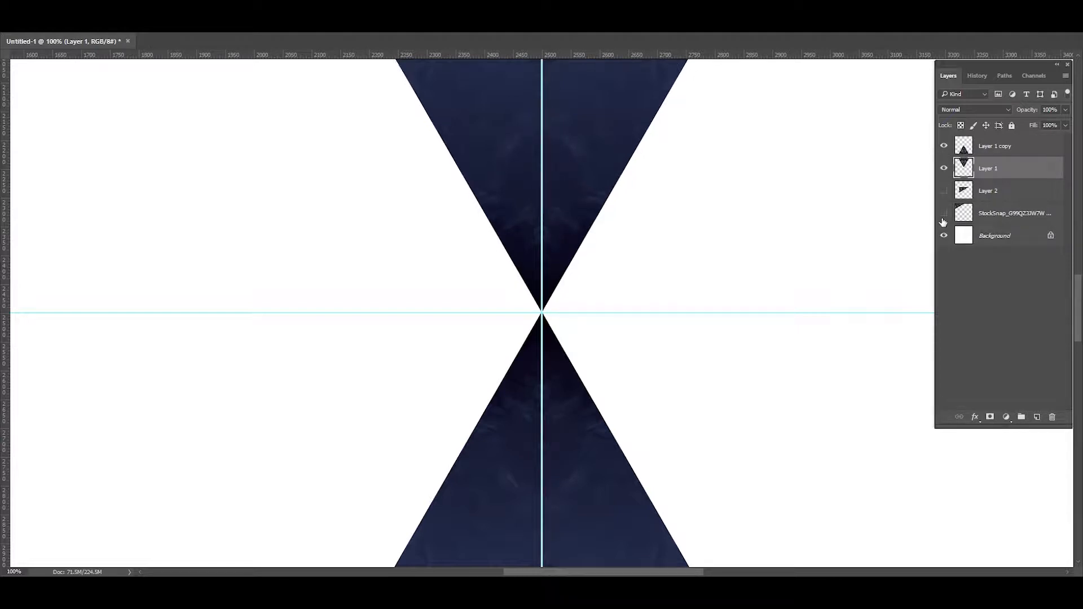
click(1009, 156)
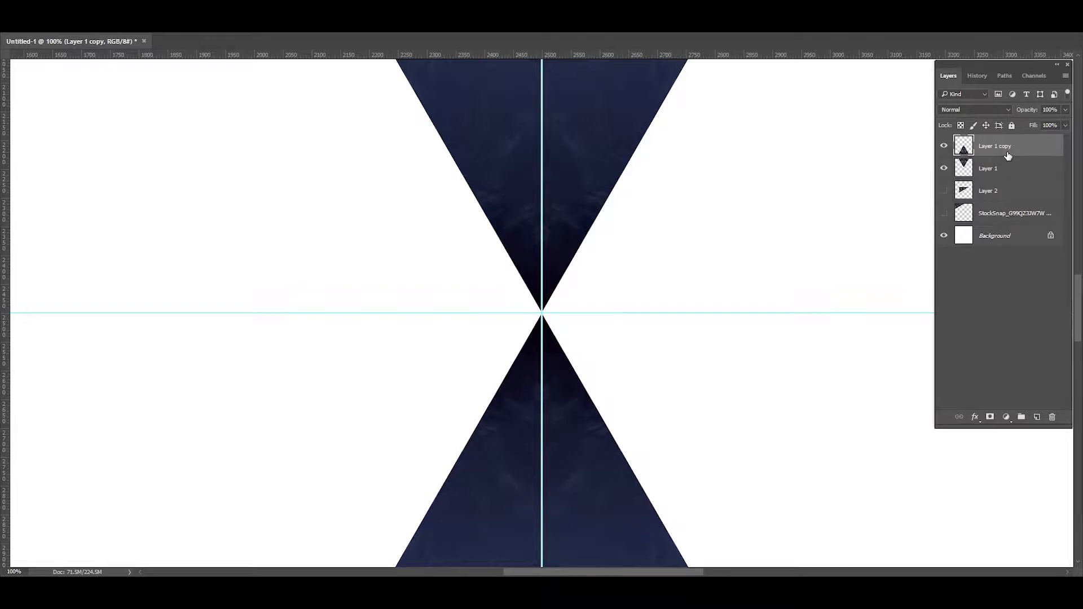
key(ctrl+semicolon)
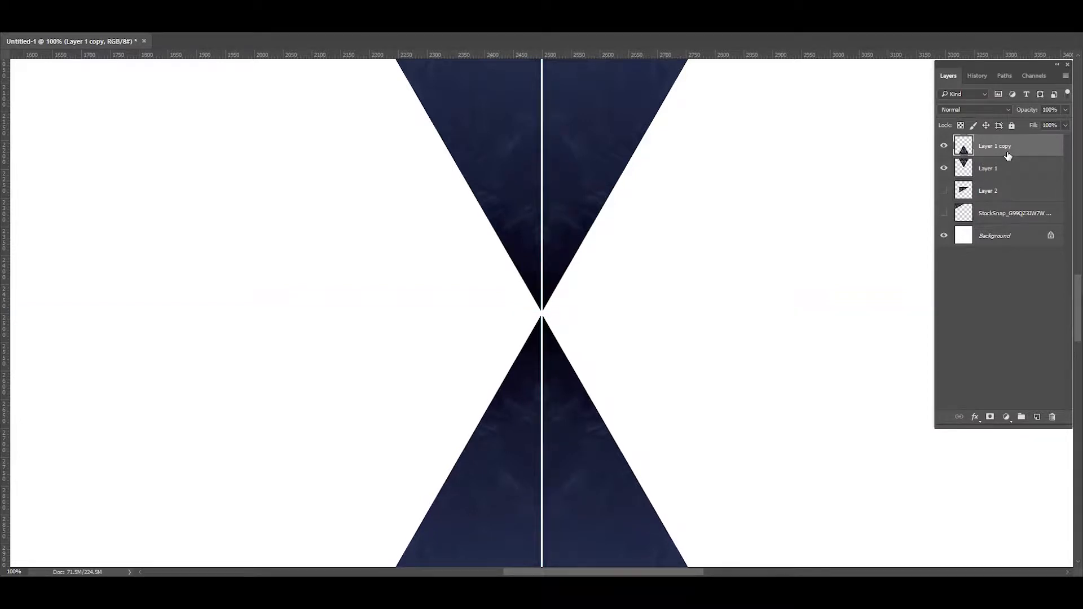
key(ctrl+0)
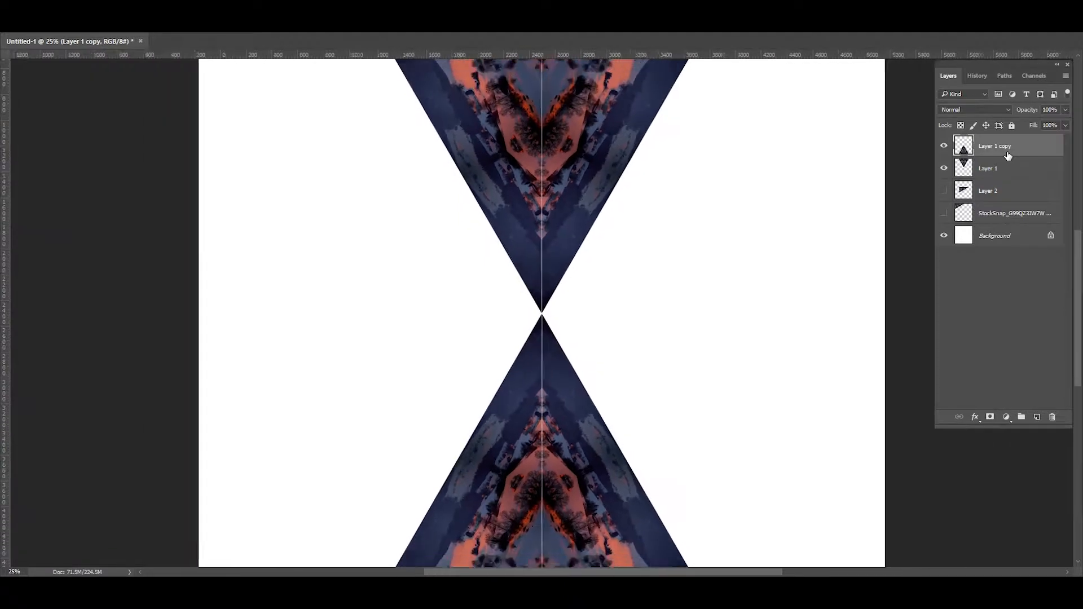
key(ctrl+minus)
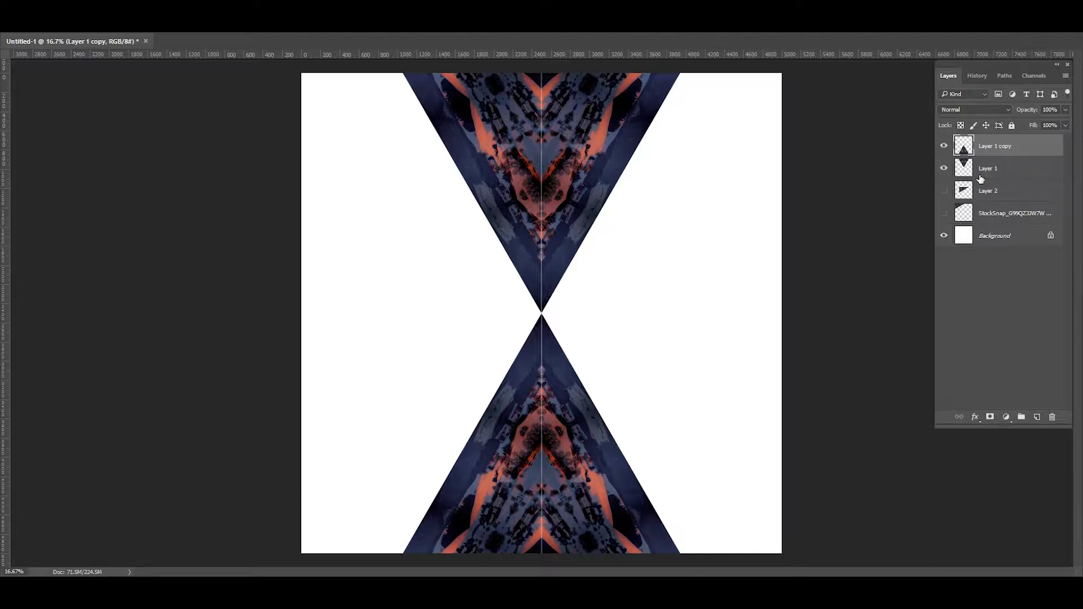
key(ctrl+e)
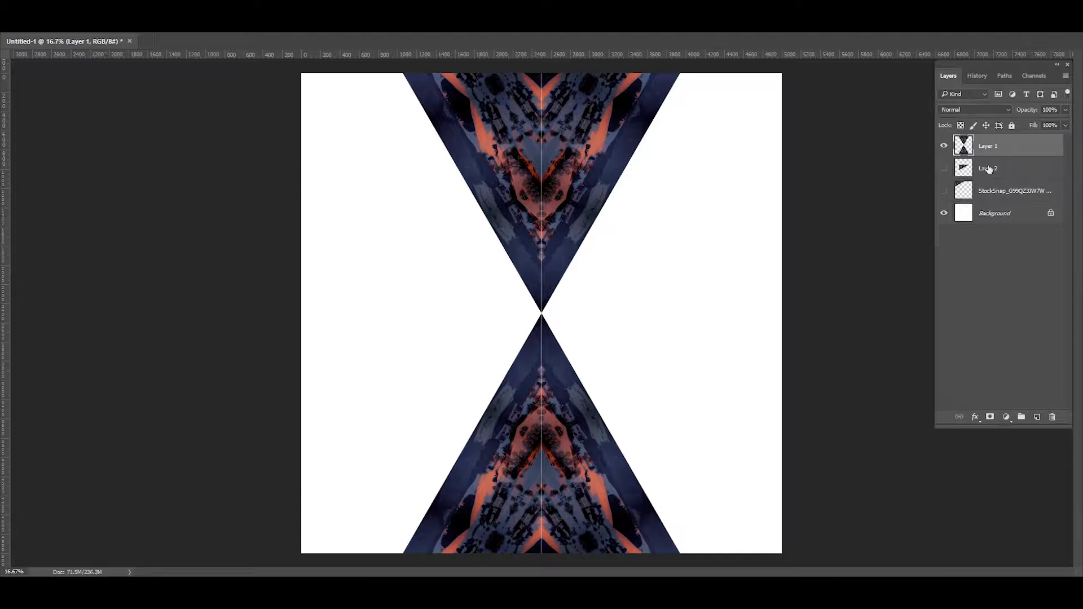
Duplicate Layer 1 and rotate the copy counterclockwise about the canvas centre to cover the upper-left and lower-right gaps.
right_click(991, 149)
click(885, 118)
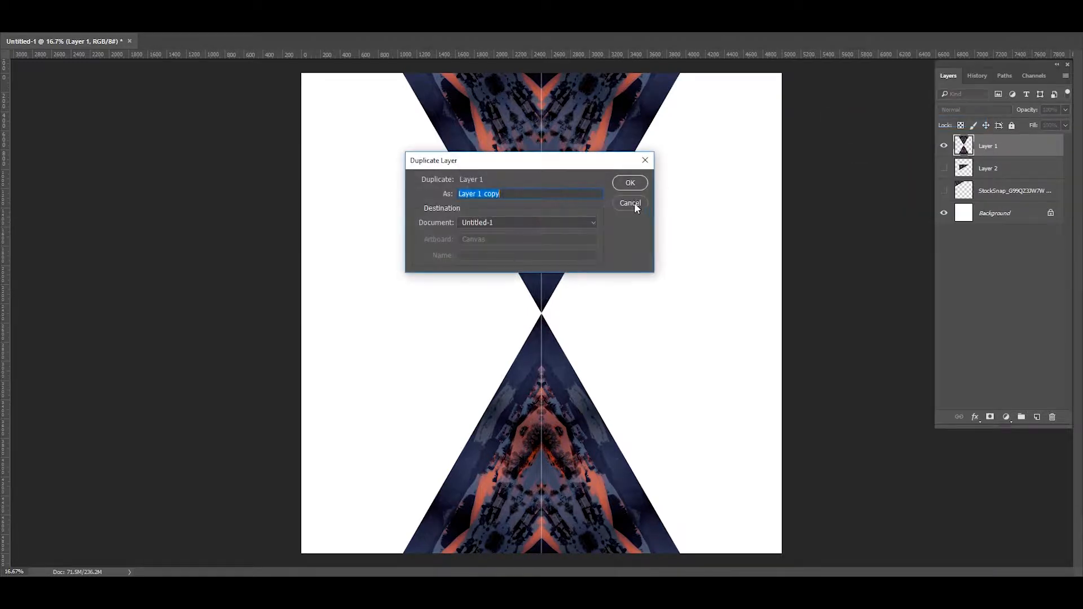
click(629, 184)
key(ctrl+t)
drag(805, 483, 875, 168)
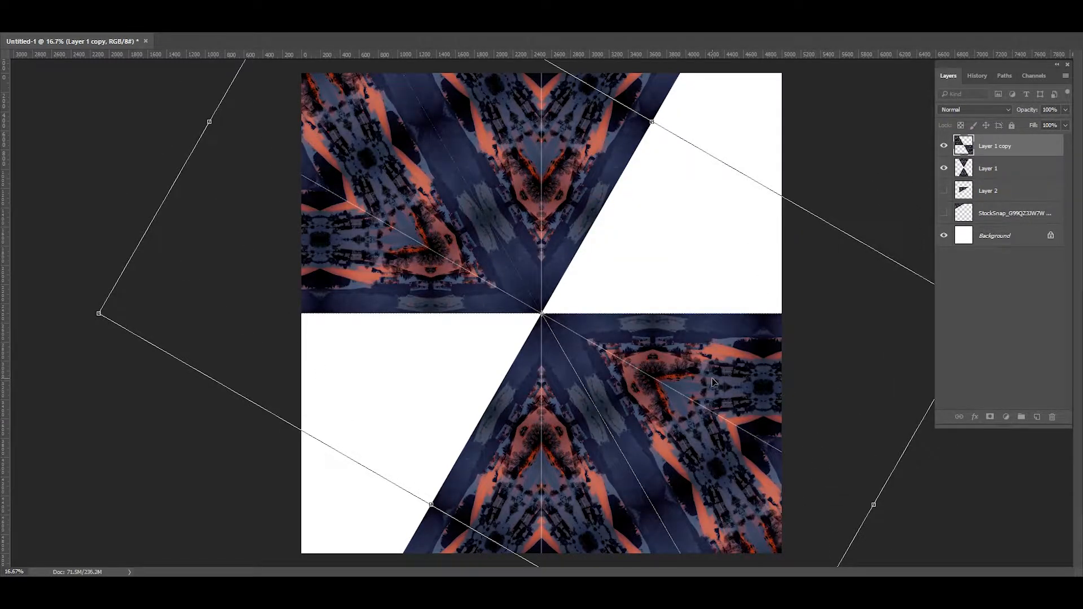
key(Return)
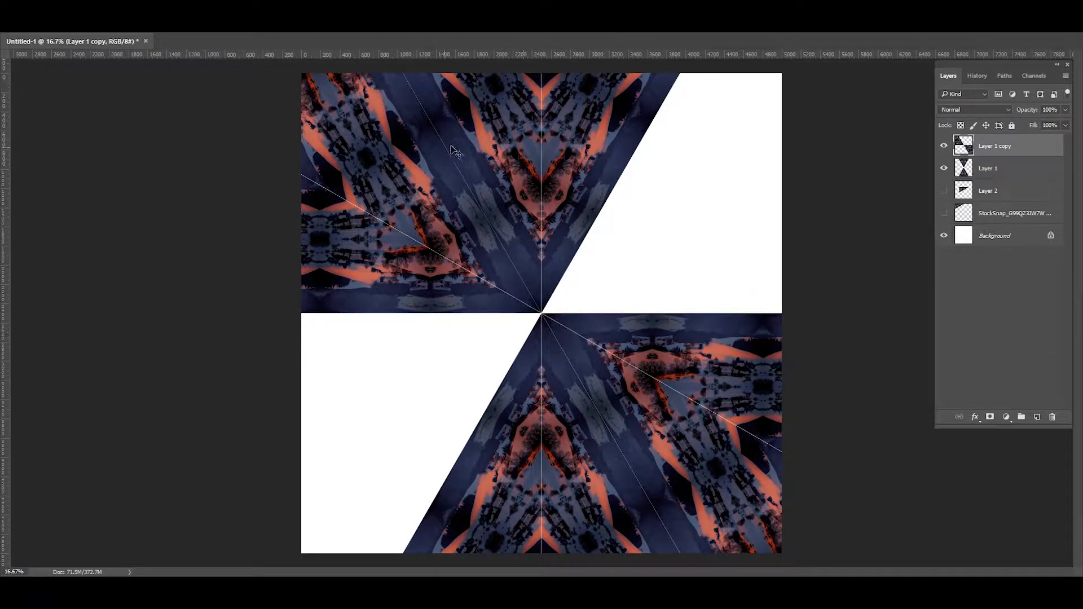
Duplicate Layer 1 copy and rotate the new copy about the canvas centre to cover the upper-right and lower-left gaps.
right_click(986, 151)
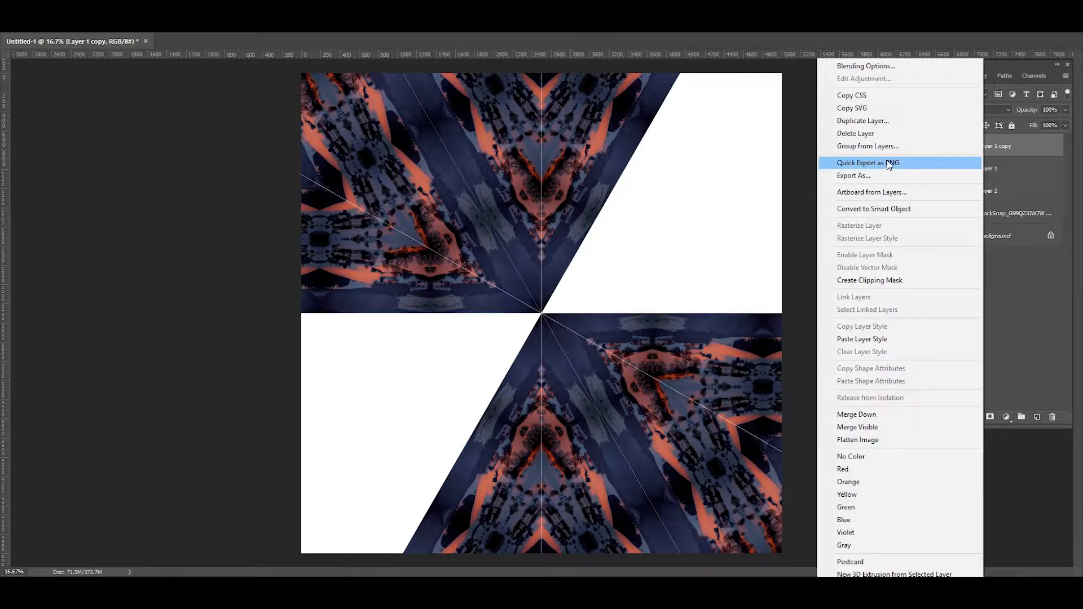
click(877, 117)
click(639, 183)
key(ctrl+t)
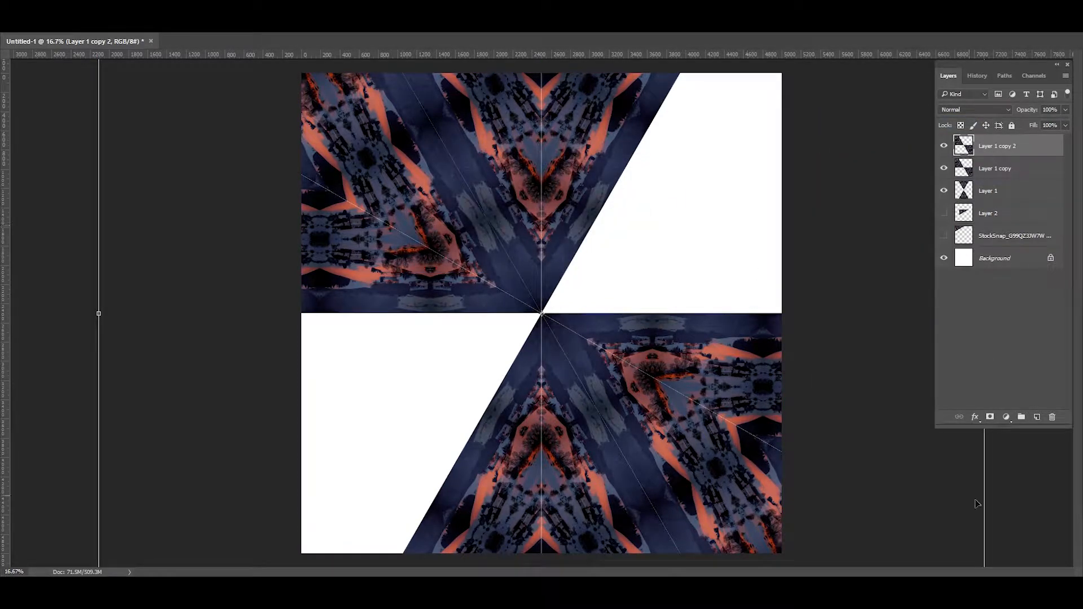
drag(1005, 514, 914, 90)
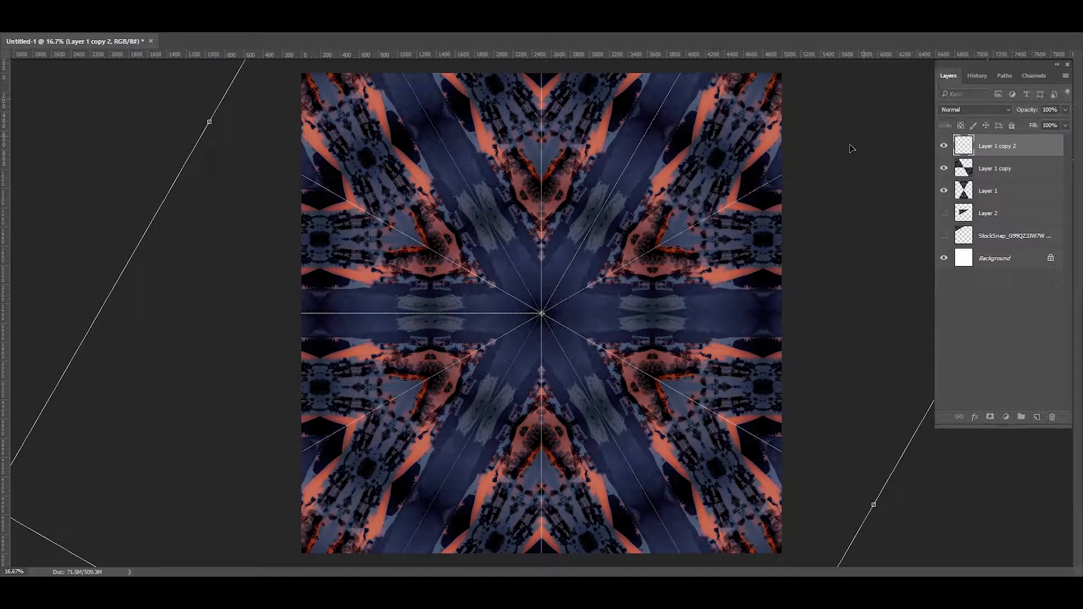
key(Return)
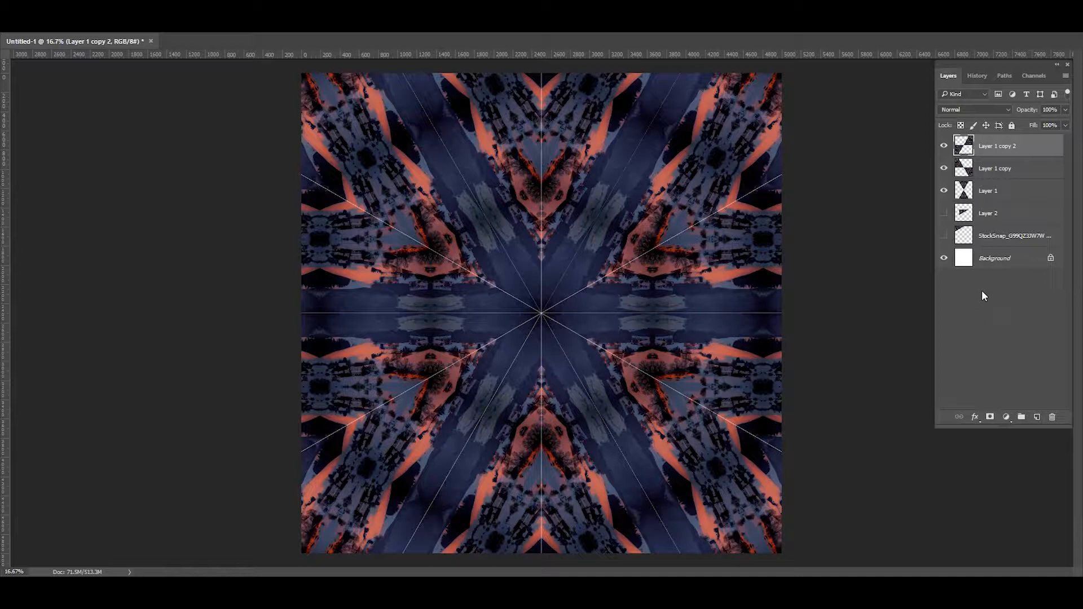
Merge the three wedge layers into a single Layer 1.
key(ctrl+e)
key(ctrl+e)
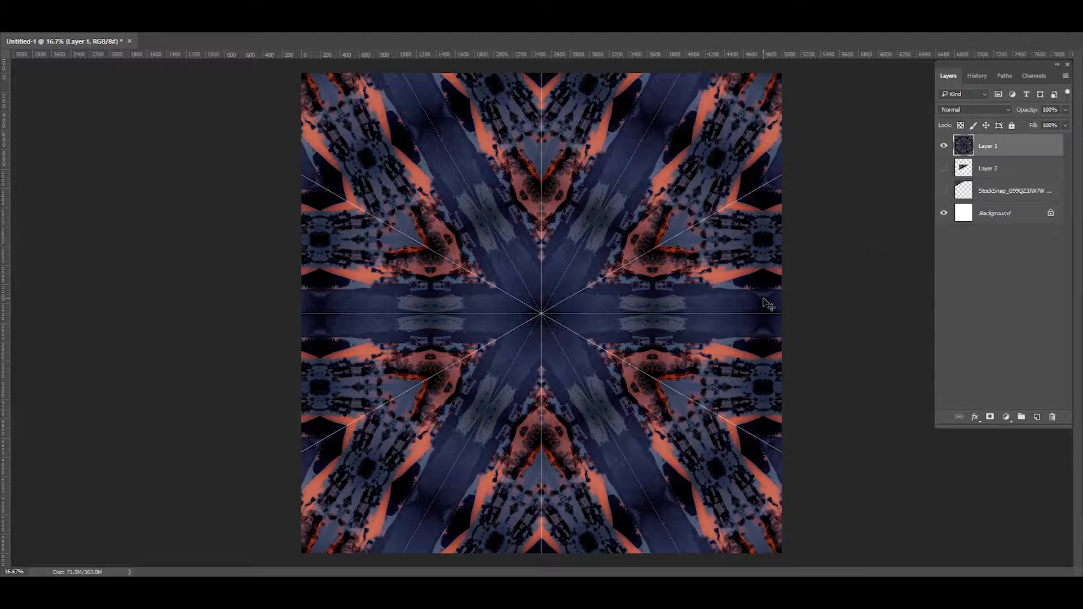
Examine the complete kaleidoscope pattern as a whole and the seams between its wedges at the centre.
key(ctrl+minus)
key(ctrl+minus)
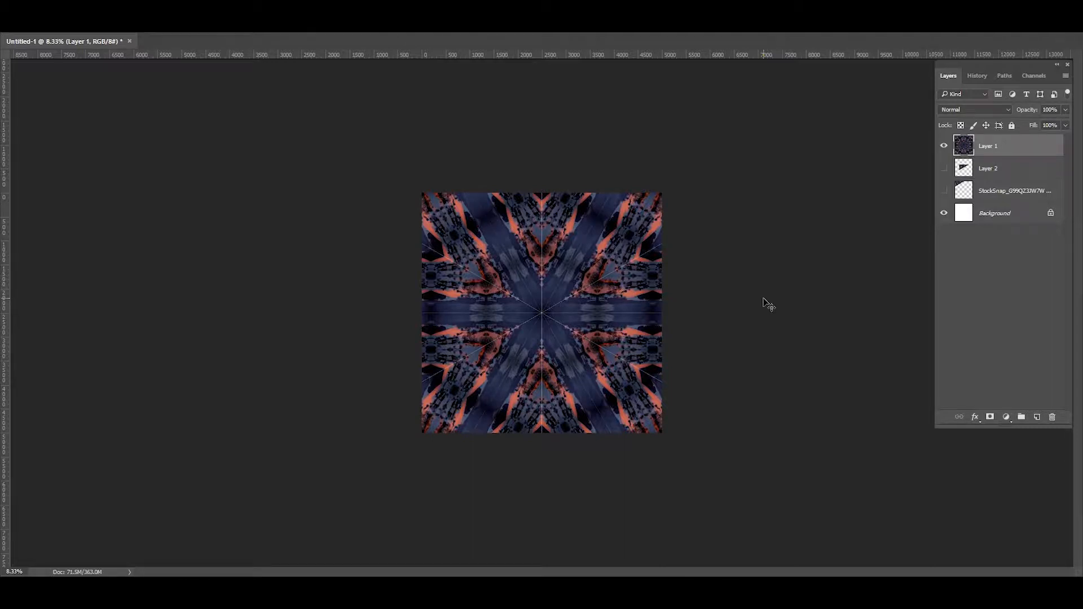
key(ctrl+plus)
key(ctrl+plus)
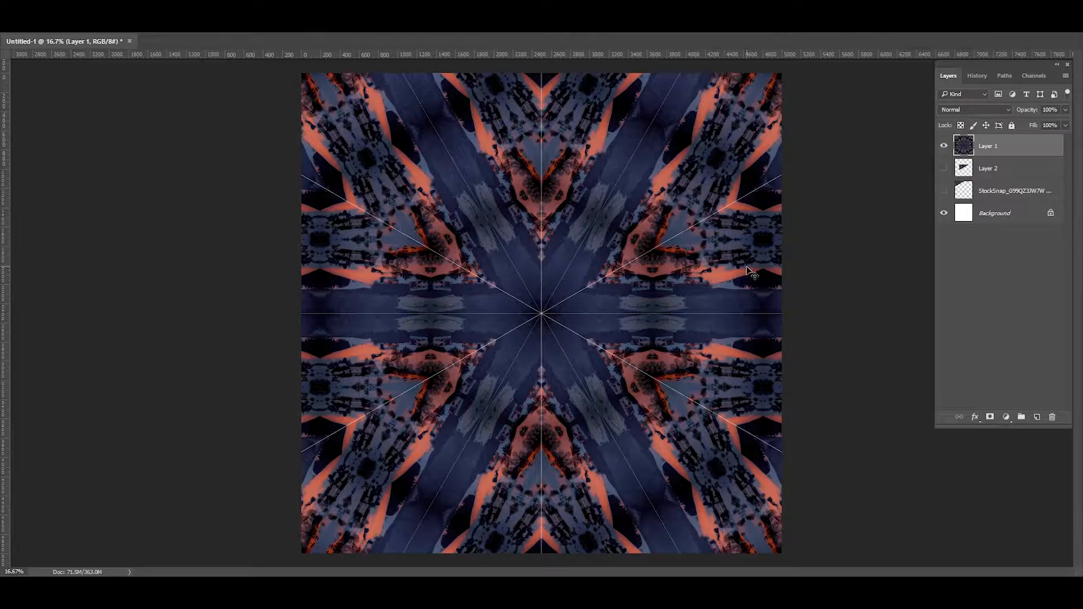
key(ctrl+plus)
key(ctrl+plus)
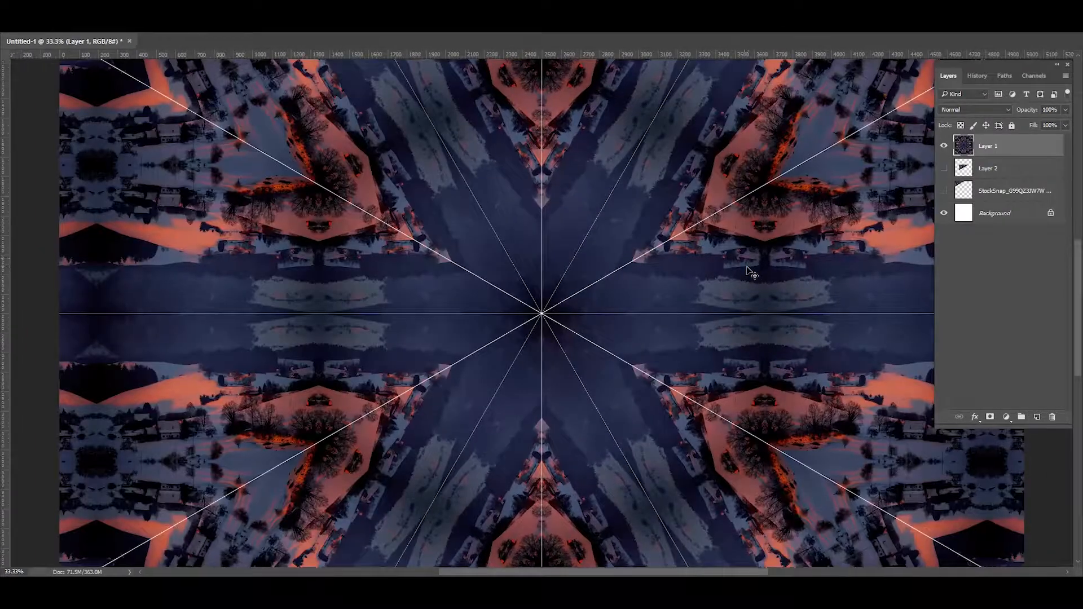
key(ctrl+plus)
key(ctrl+plus)
key(ctrl+plus)
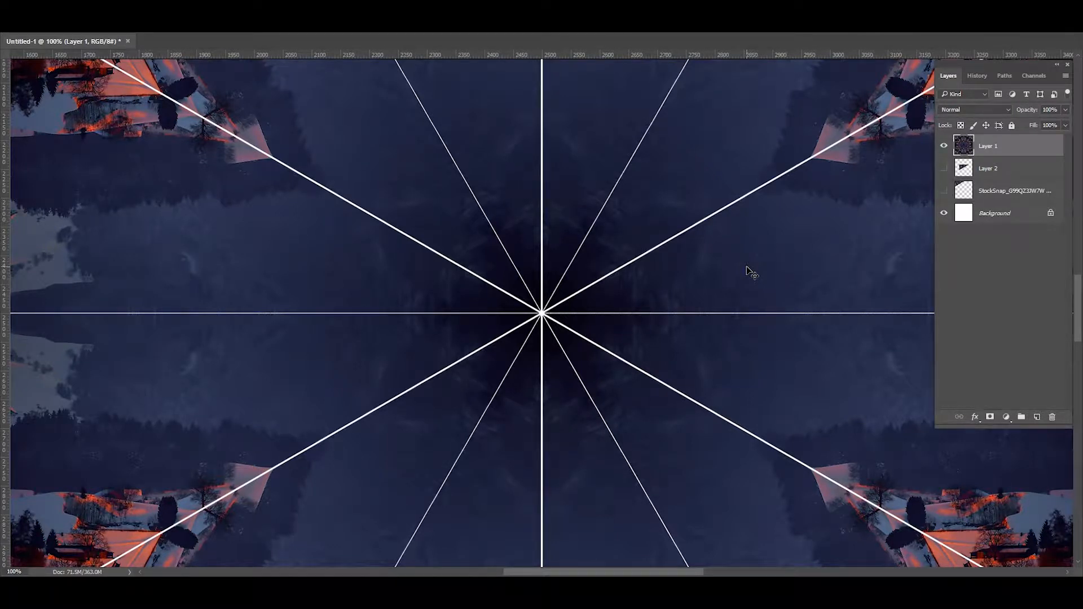
key(ctrl+minus)
key(ctrl+minus)
key(ctrl+minus)
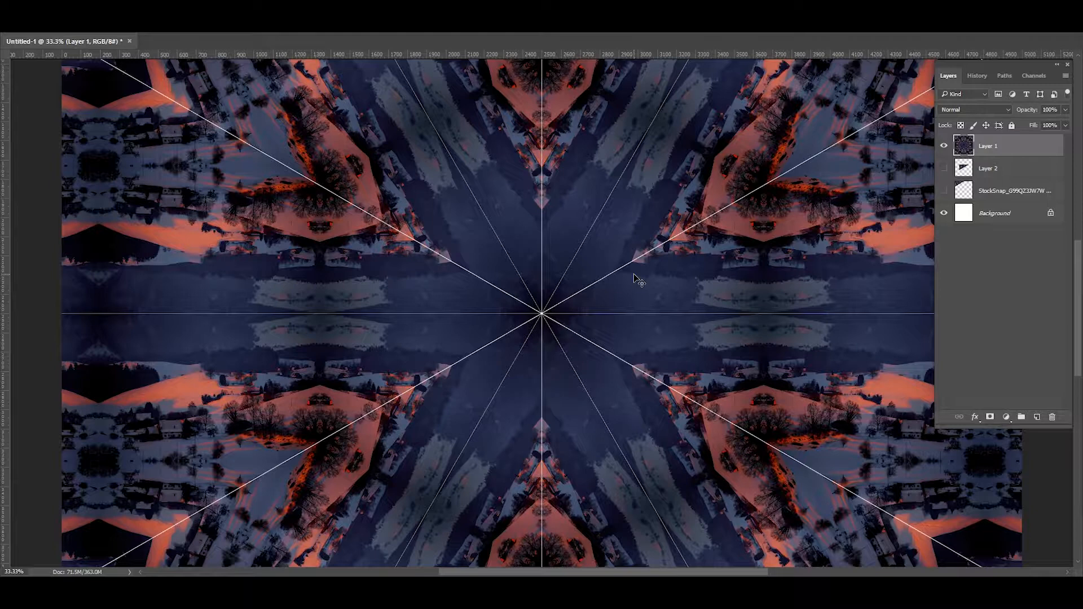
Shift the merged Layer 1 pattern to the right and place a duplicate of it in the lower-left gap of the canvas.
key(ctrl+minus)
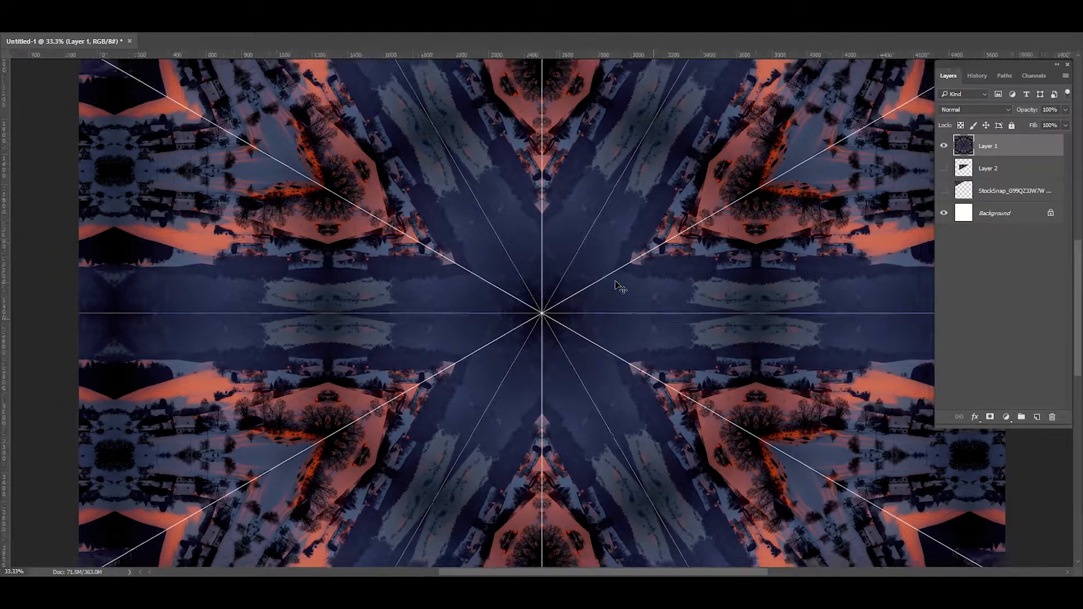
key(ctrl+minus)
key(ctrl+semicolon)
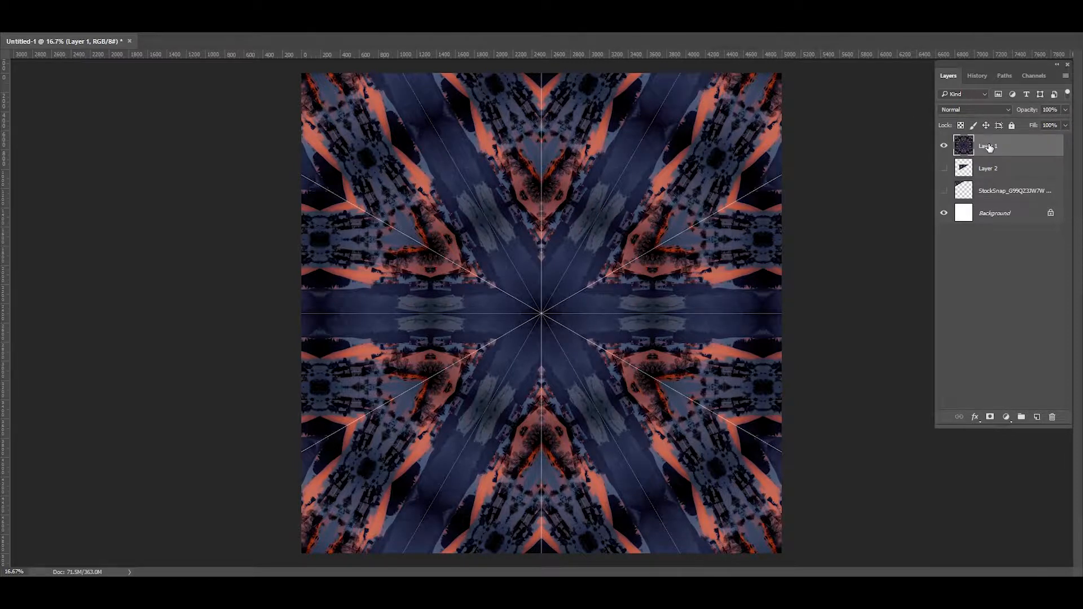
drag(411, 294, 743, 266)
drag(471, 299, 364, 349)
key(ctrl+j)
drag(366, 361, 414, 430)
drag(451, 424, 450, 416)
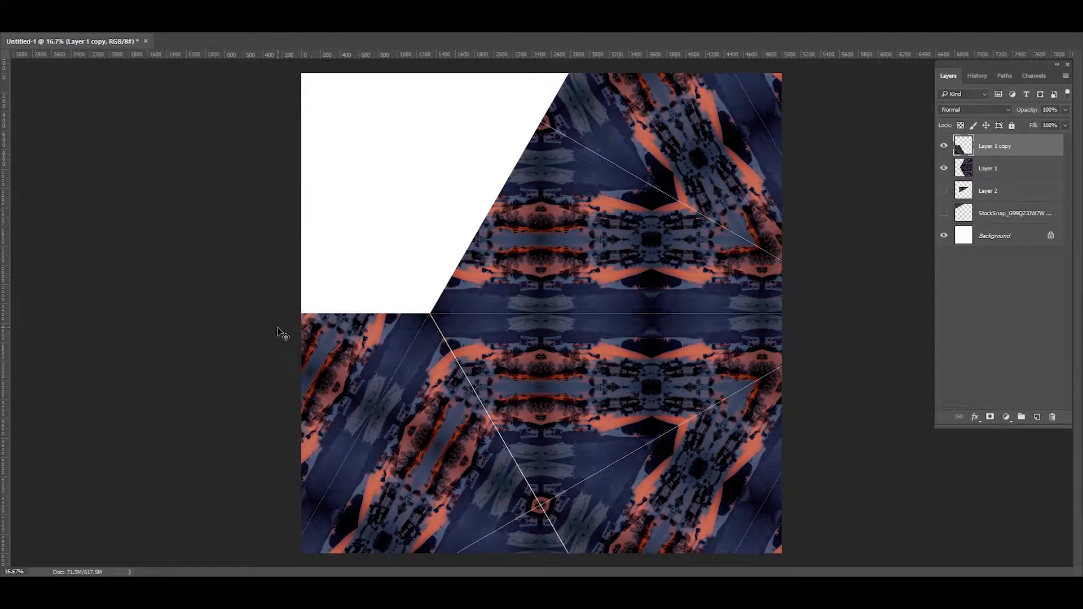
Line up Layer 1 copy with Layer 1 to close the white gap, and check their diagonal seam along its length.
key(ctrl+plus)
key(ctrl+plus)
key(ctrl+plus)
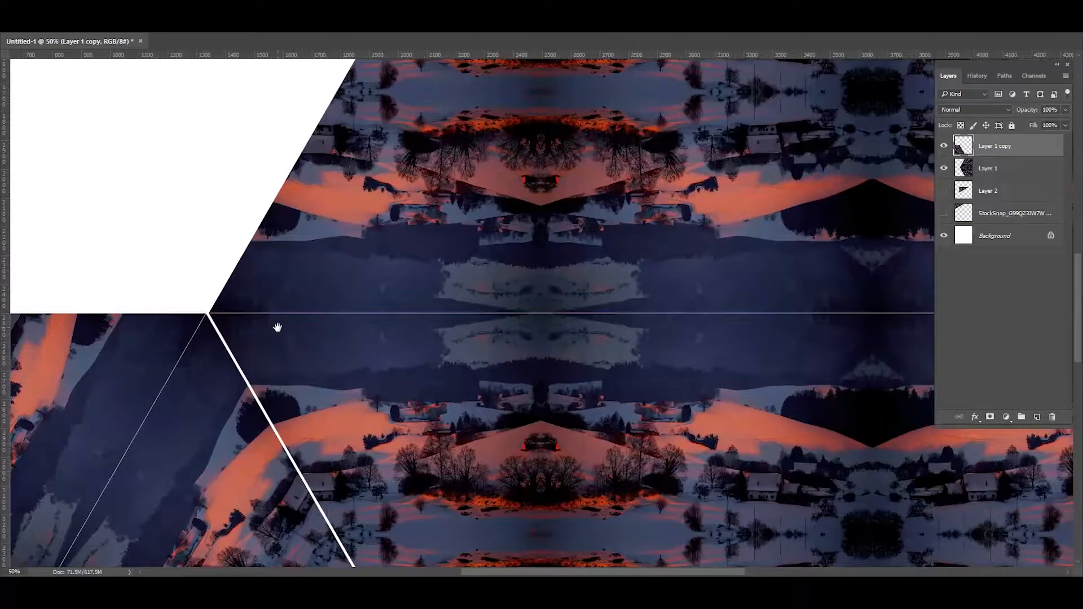
scroll(372, 251, down, 2)
scroll(372, 252, down, 5)
scroll(423, 399, up, 4)
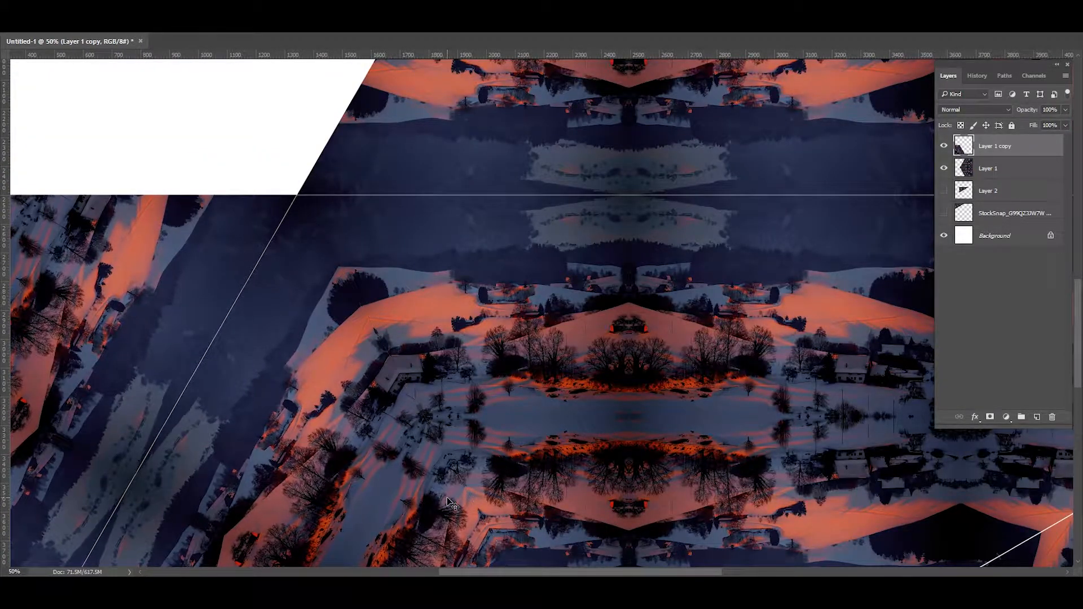
scroll(438, 252, down, 6)
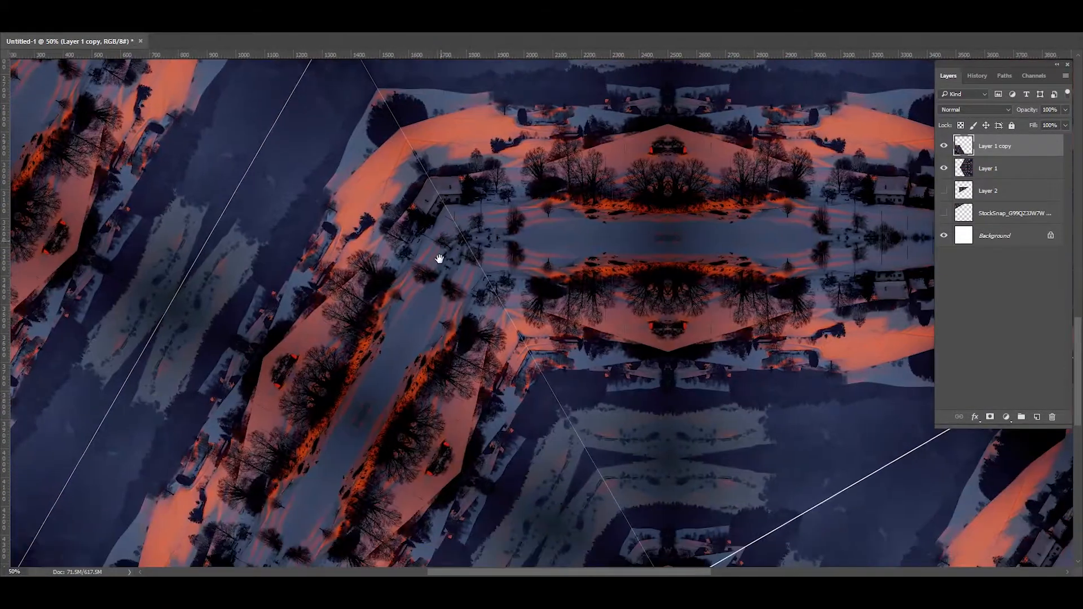
scroll(542, 353, left, 2)
scroll(653, 337, left, 3)
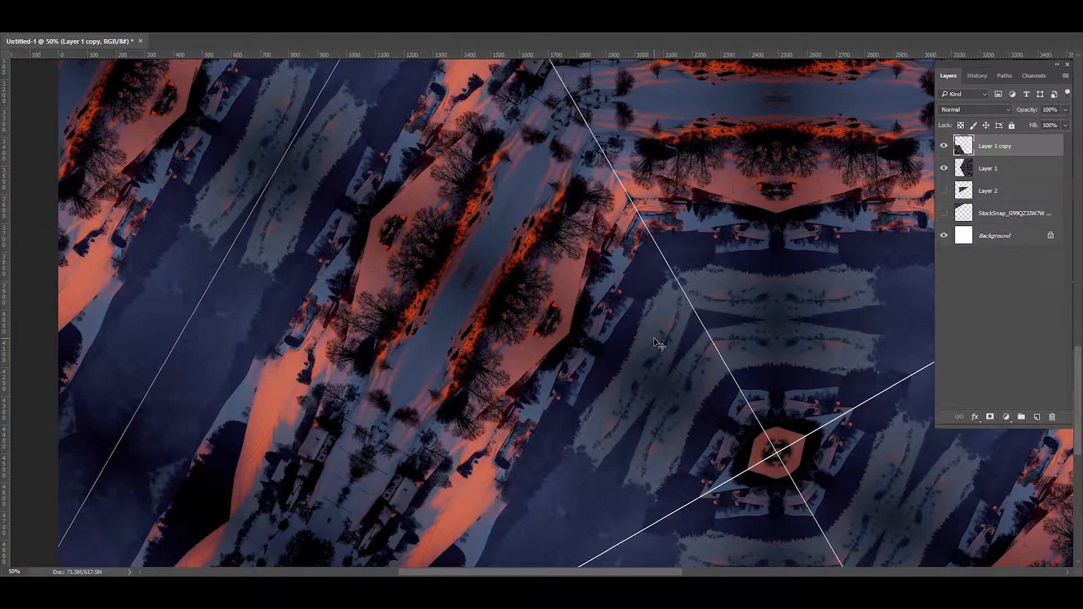
scroll(547, 305, up, 5)
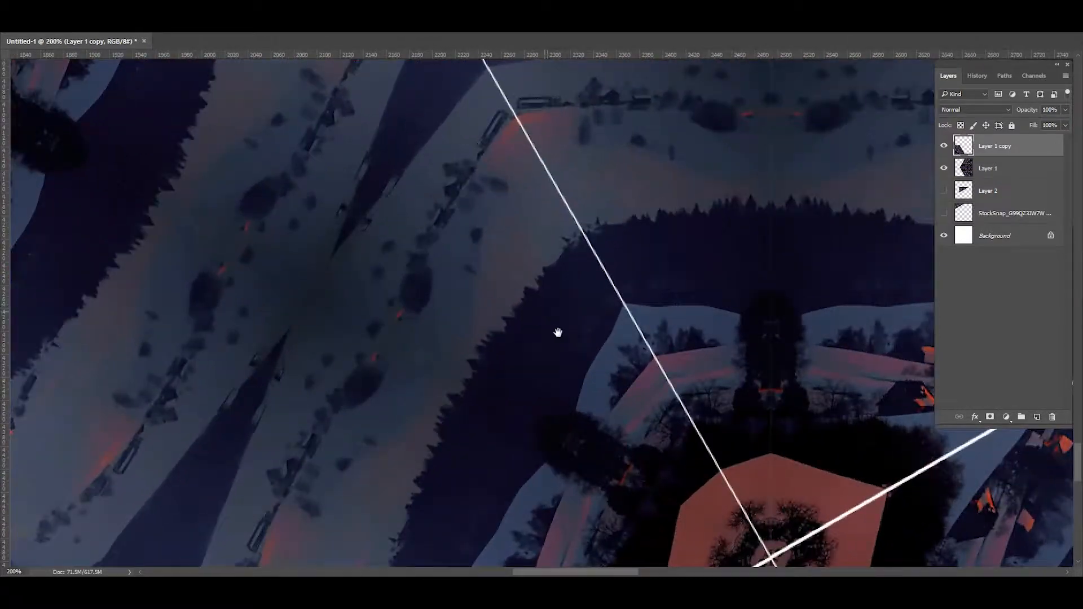
scroll(559, 331, up, 5)
drag(558, 331, 524, 241)
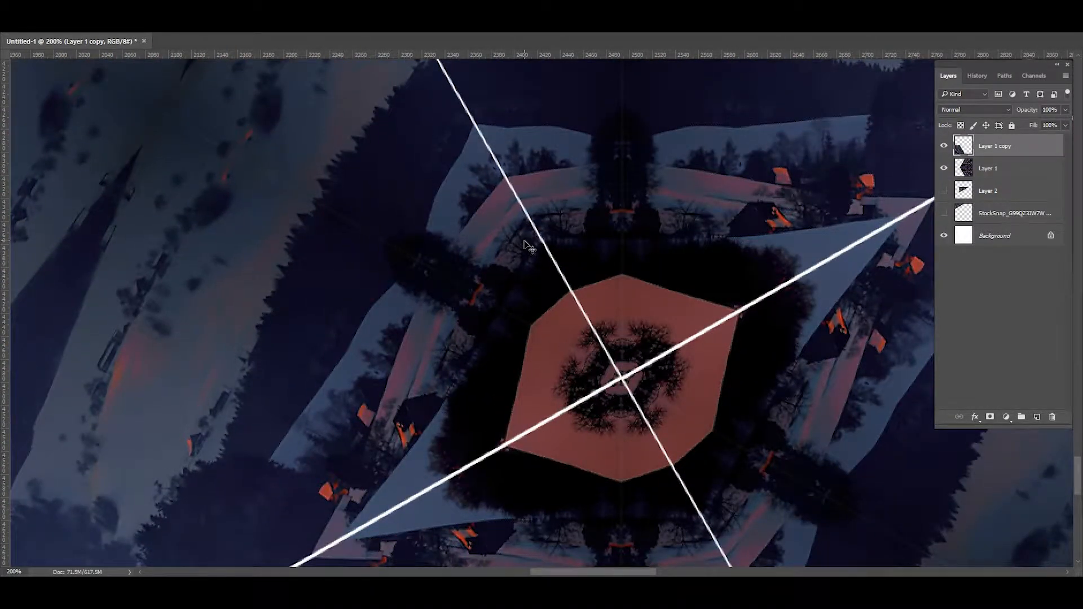
scroll(524, 244, down, 5)
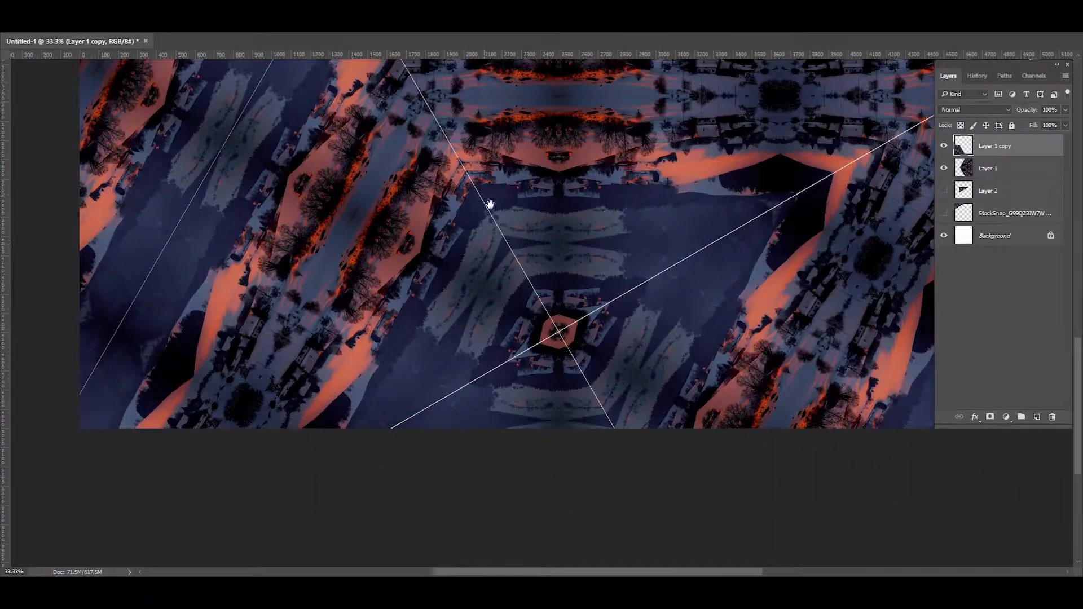
Duplicate the pattern again and fit the copy into the upper-left gap, aligned with the seams of the two existing pieces.
drag(489, 204, 597, 406)
drag(557, 457, 489, 181)
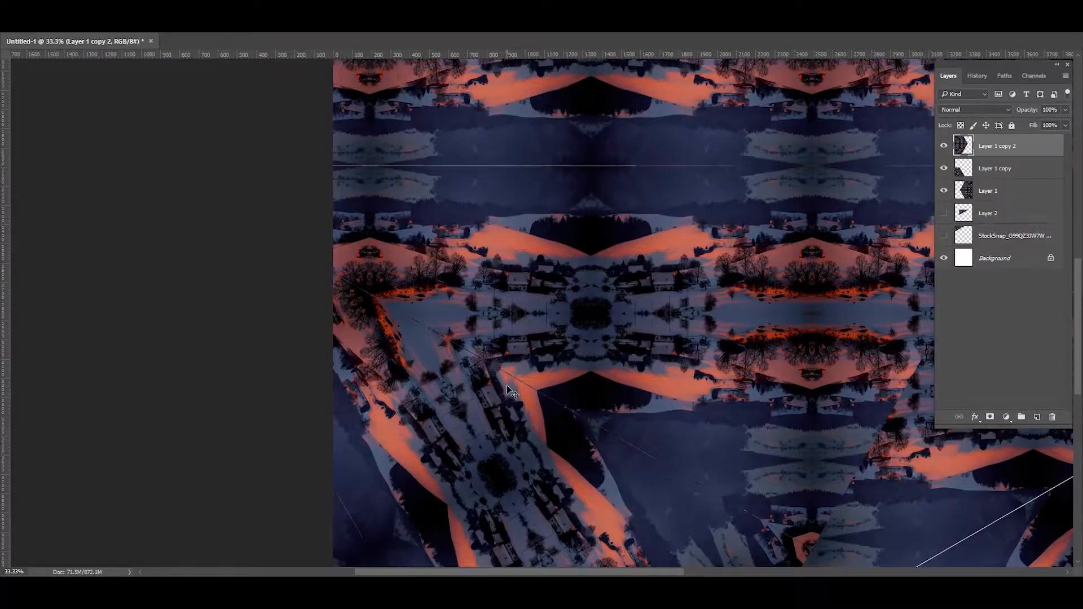
drag(516, 411, 480, 161)
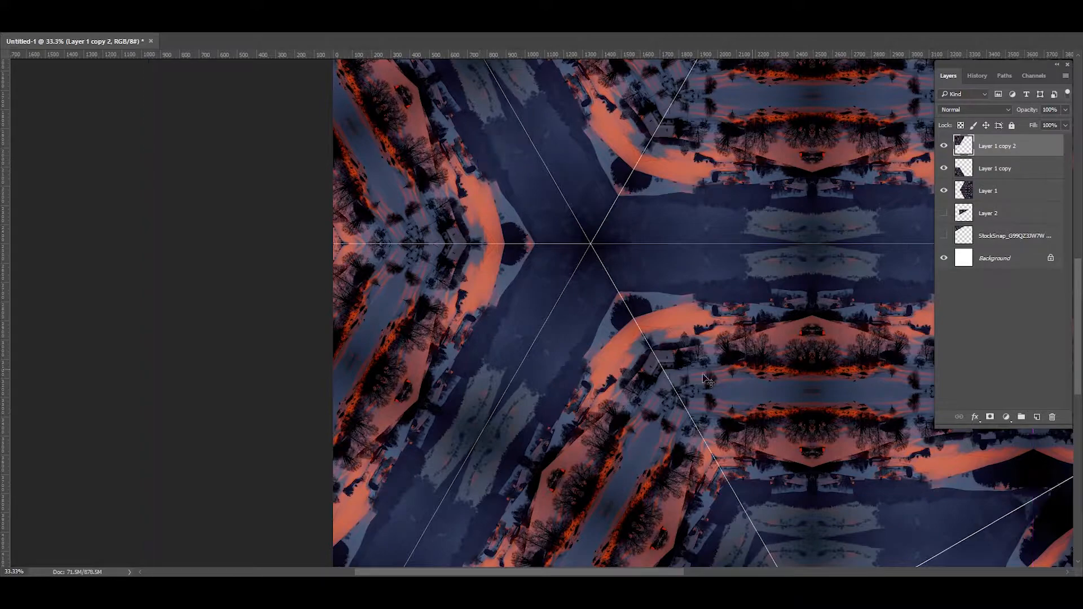
key(ctrl+plus)
key(ctrl+plus)
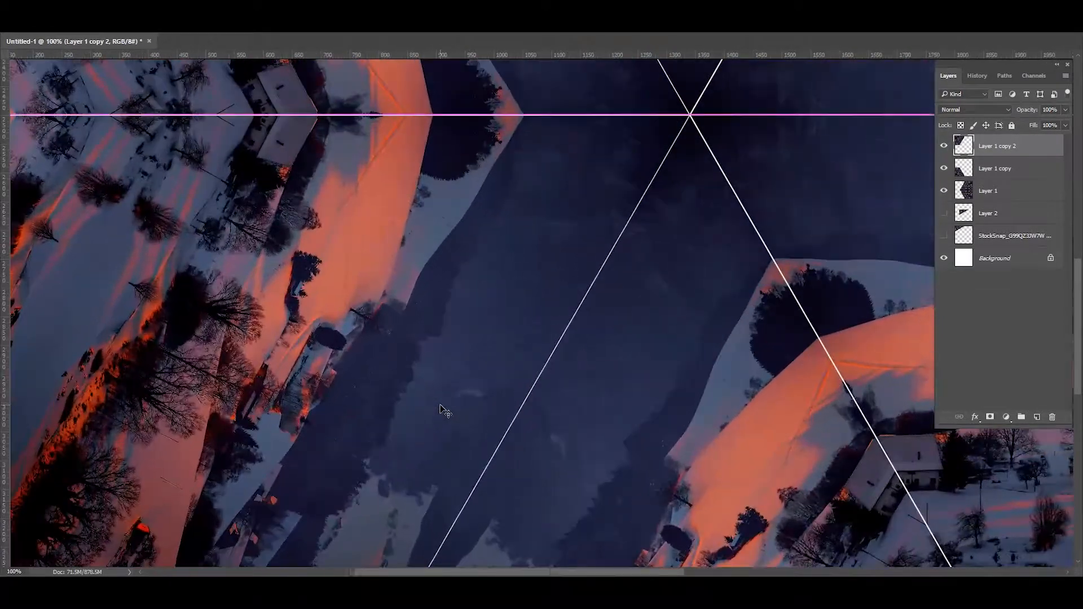
key(ctrl+plus)
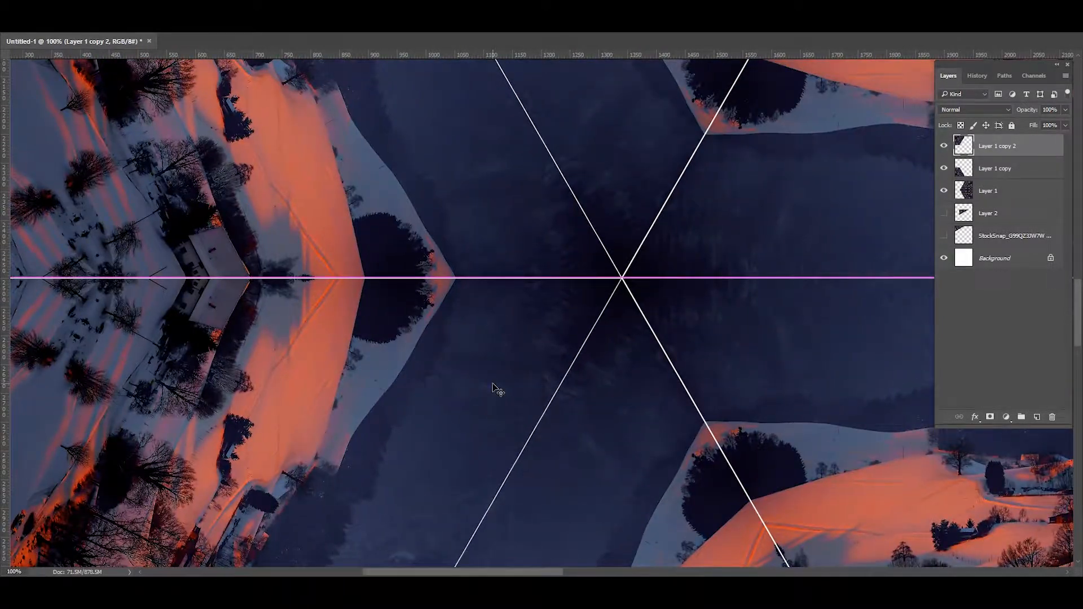
Merge the three pattern layers into a single Layer 1 and shift the merged pattern to the right.
key(ctrl+minus)
key(ctrl+minus)
key(ctrl+minus)
key(ctrl+minus)
key(ctrl+minus)
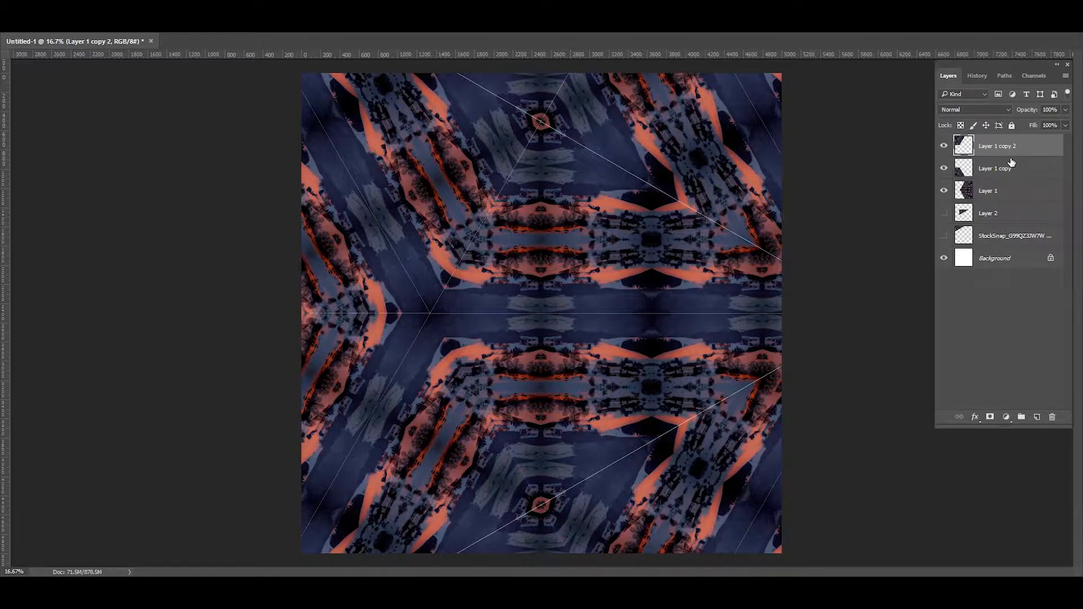
key(ctrl+e)
key(ctrl+e)
drag(468, 314, 589, 297)
Copy the full canvas area of Layer 1 to a new layer and hide Layer 1.
key(ctrl+a)
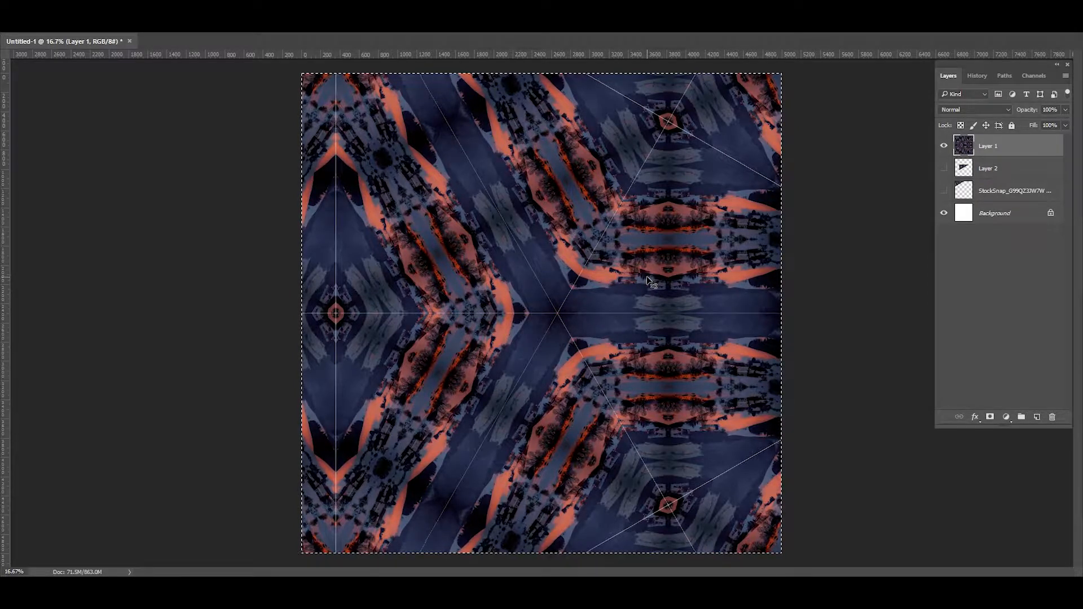
key(ctrl+j)
click(945, 169)
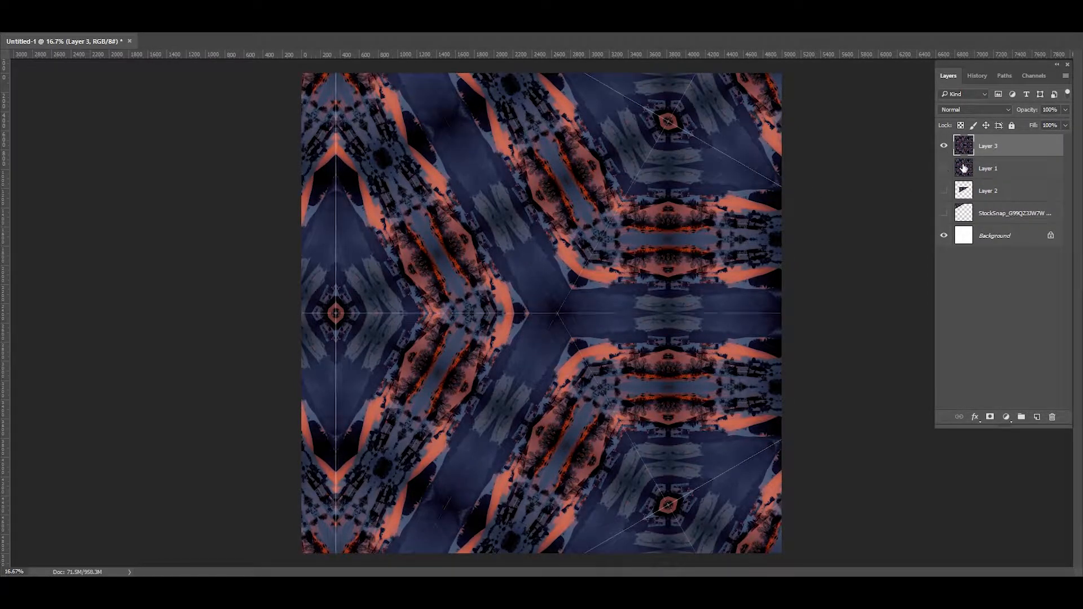
Place Layer 2 above Layer 3 in the stack and scale Layer 3 down into the canvas's upper-left quadrant against the centre guides.
drag(986, 193, 992, 138)
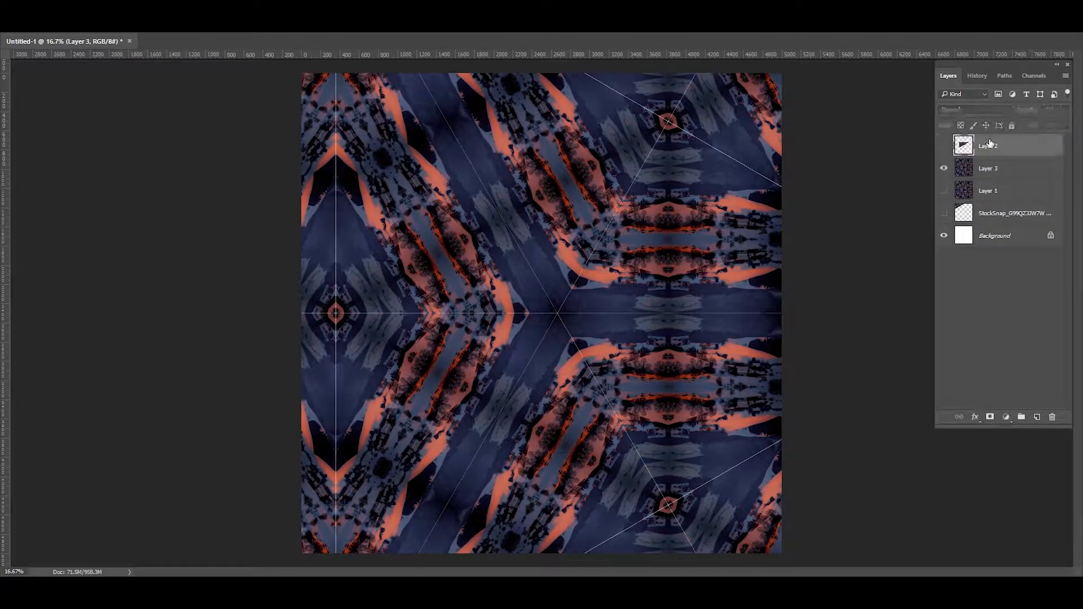
click(993, 170)
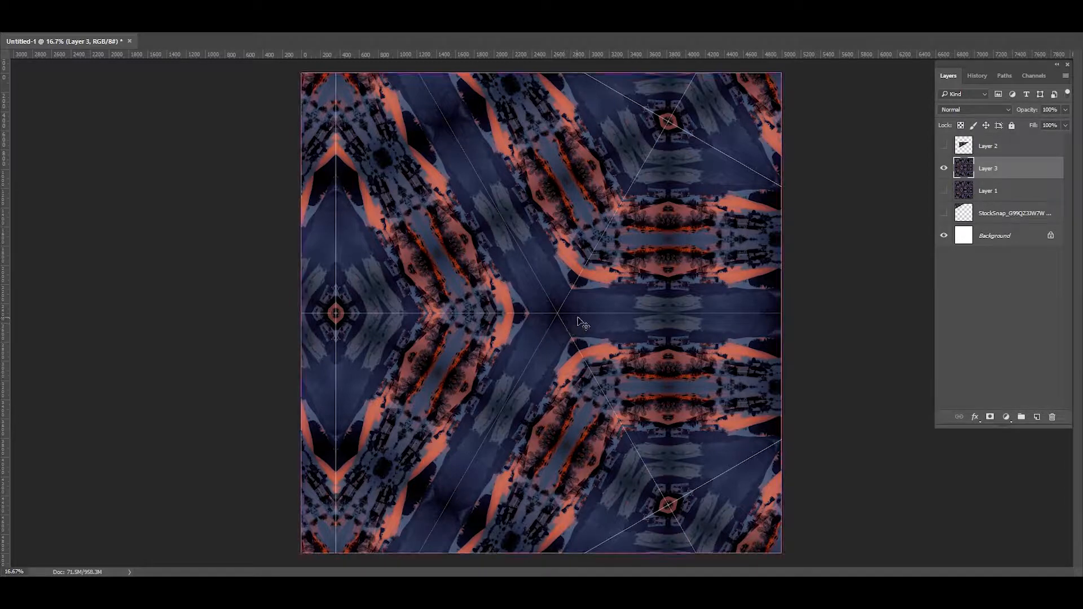
key(ctrl+t)
key(ctrl+semicolon)
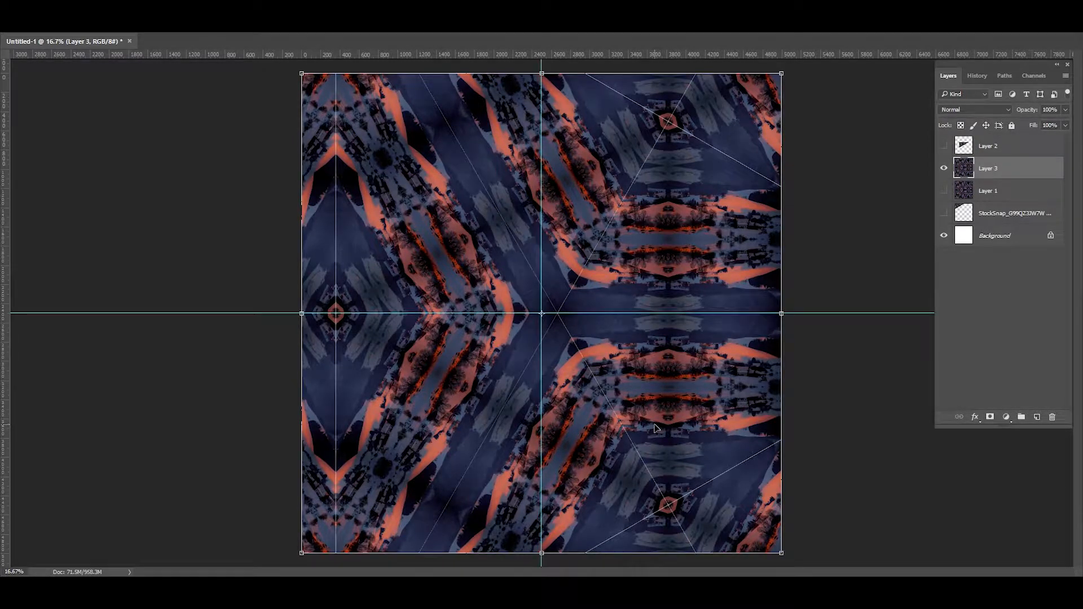
drag(782, 554, 500, 290)
key(Return)
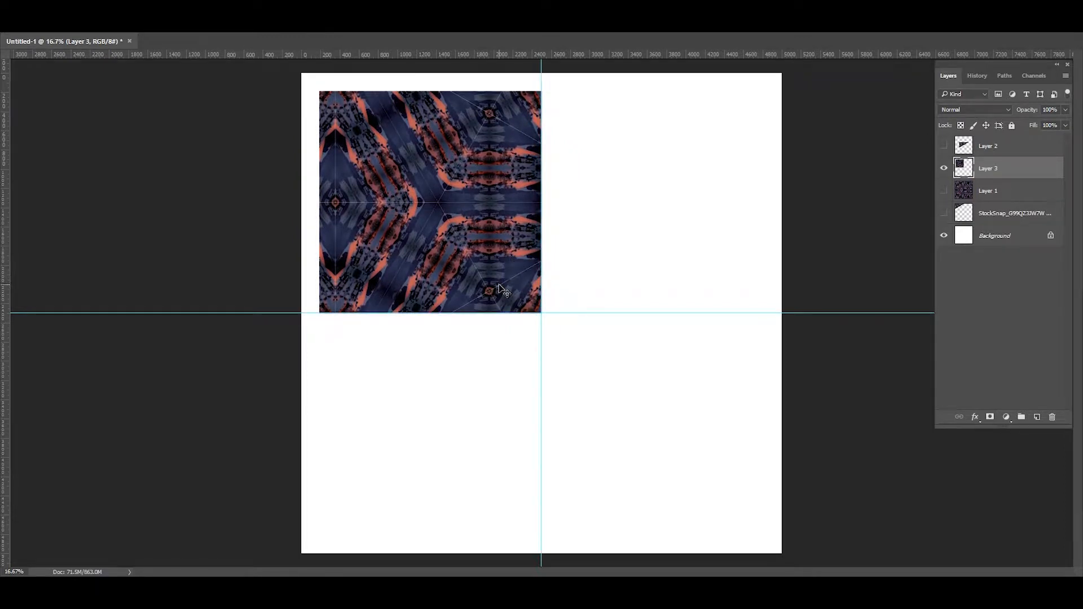
Duplicate Layer 3 into the upper-right quadrant against the vertical centre guide and flip the copy horizontally.
drag(405, 275, 627, 274)
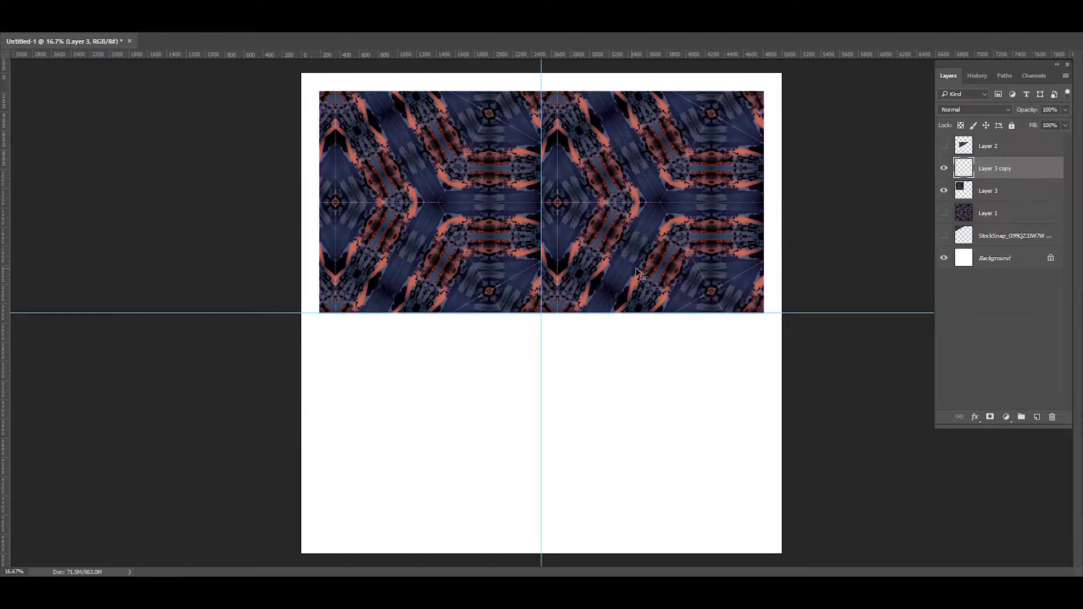
key(ctrl+t)
right_click(617, 261)
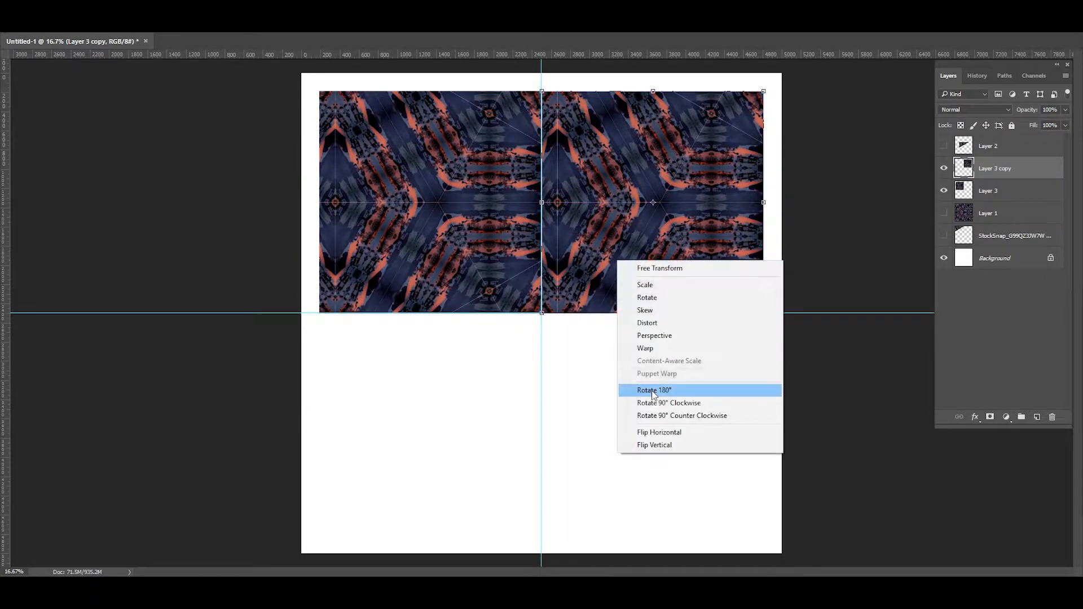
click(643, 429)
key(Return)
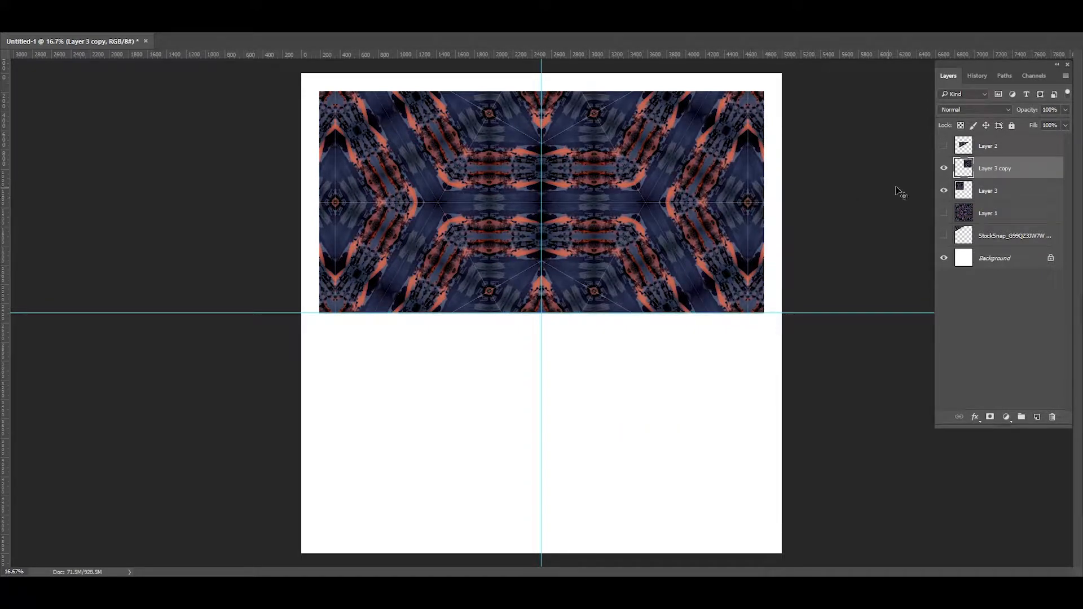
Merge the two upper tiles into Layer 3 and mirror a duplicate of them into the lower half of the canvas.
key(ctrl+e)
key(ctrl+j)
drag(627, 203, 628, 397)
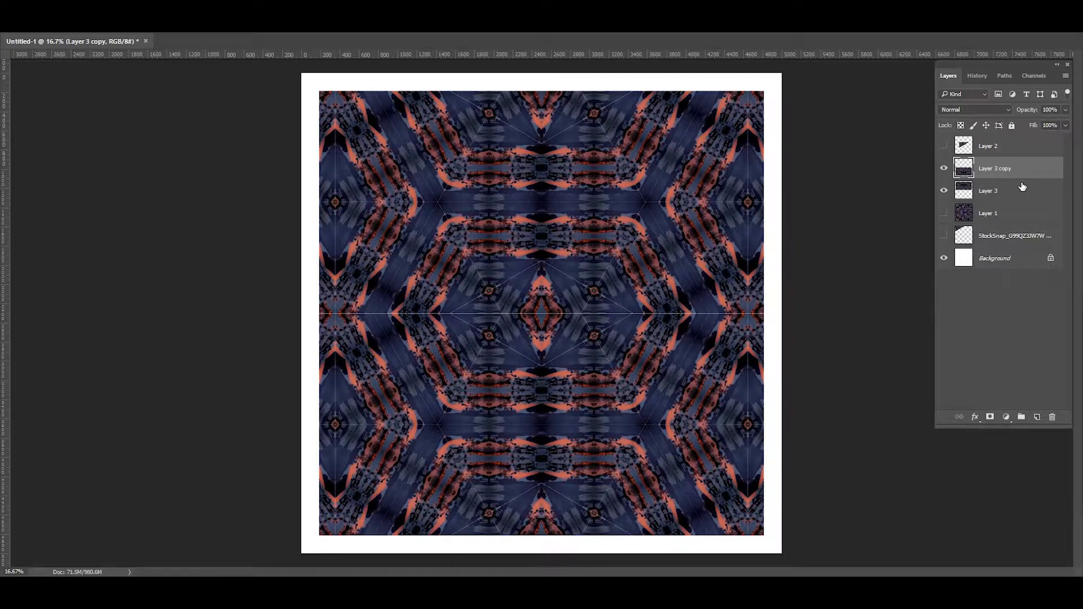
Check the horizontal seam between the upper and lower halves and merge Layer 3 copy into Layer 3.
scroll(743, 275, up, 2)
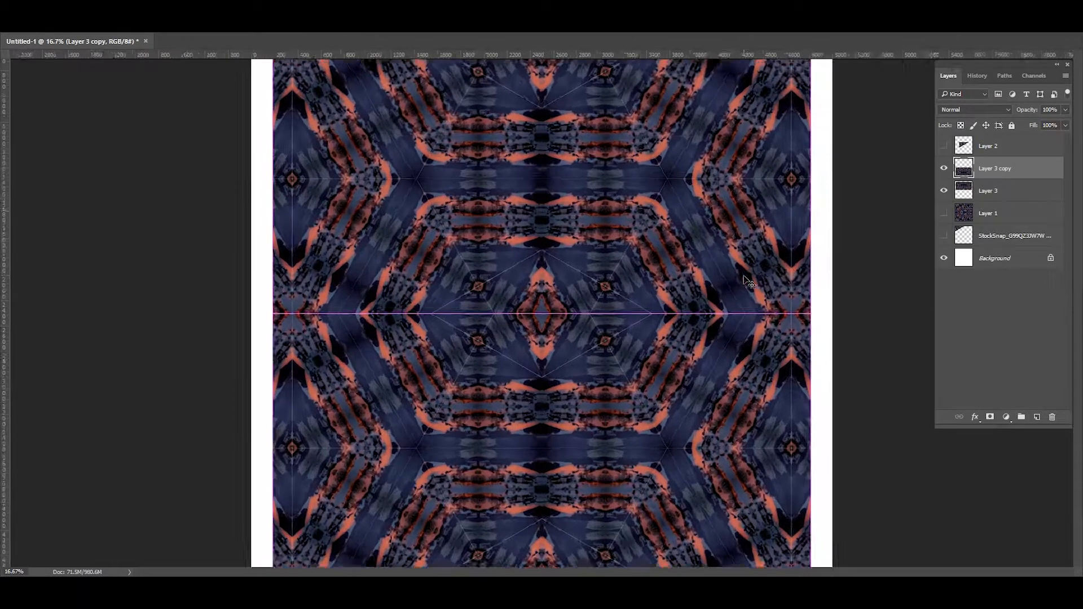
scroll(743, 276, up, 1)
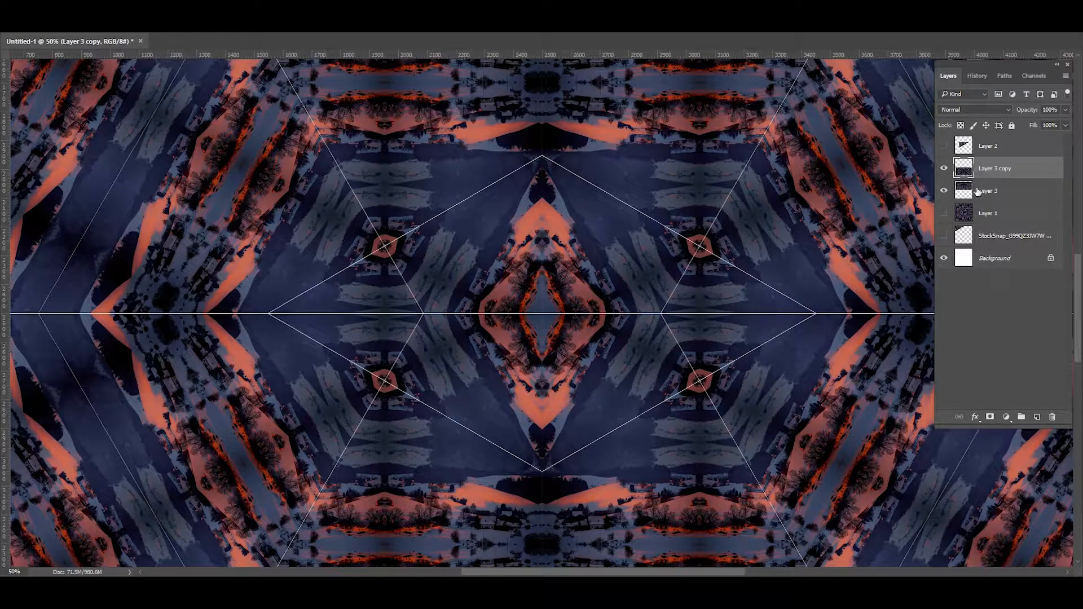
key(ctrl+minus)
key(ctrl+minus)
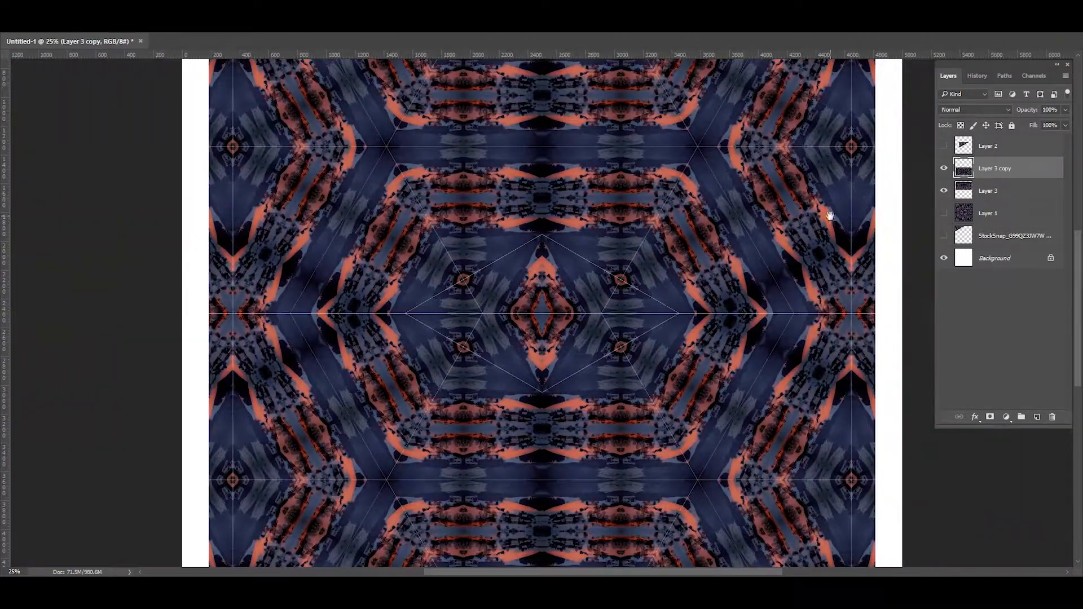
scroll(733, 226, down, 3)
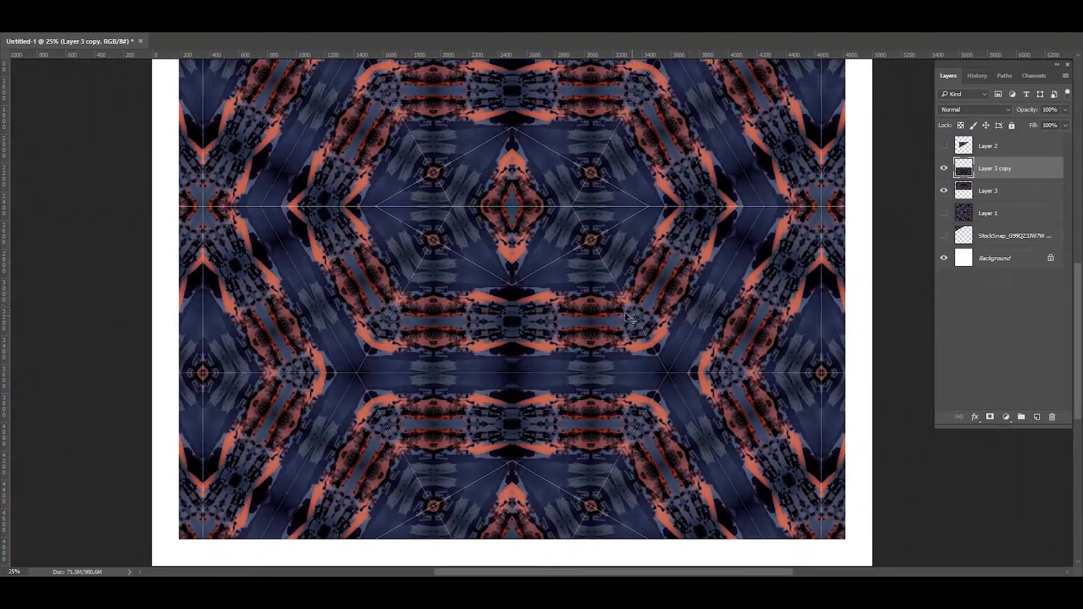
scroll(590, 228, up, 1)
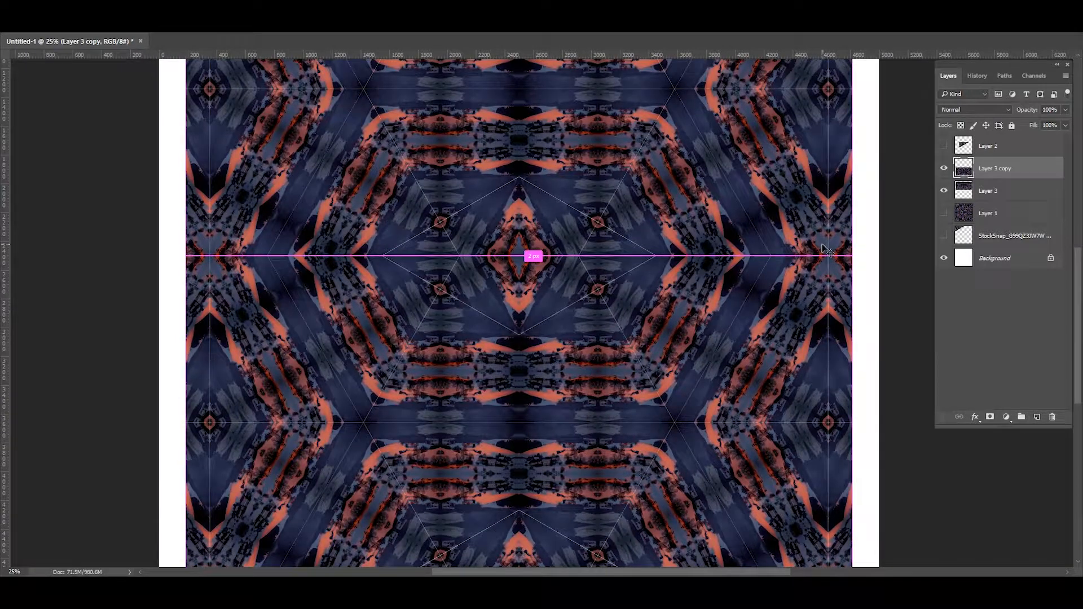
key(ctrl+e)
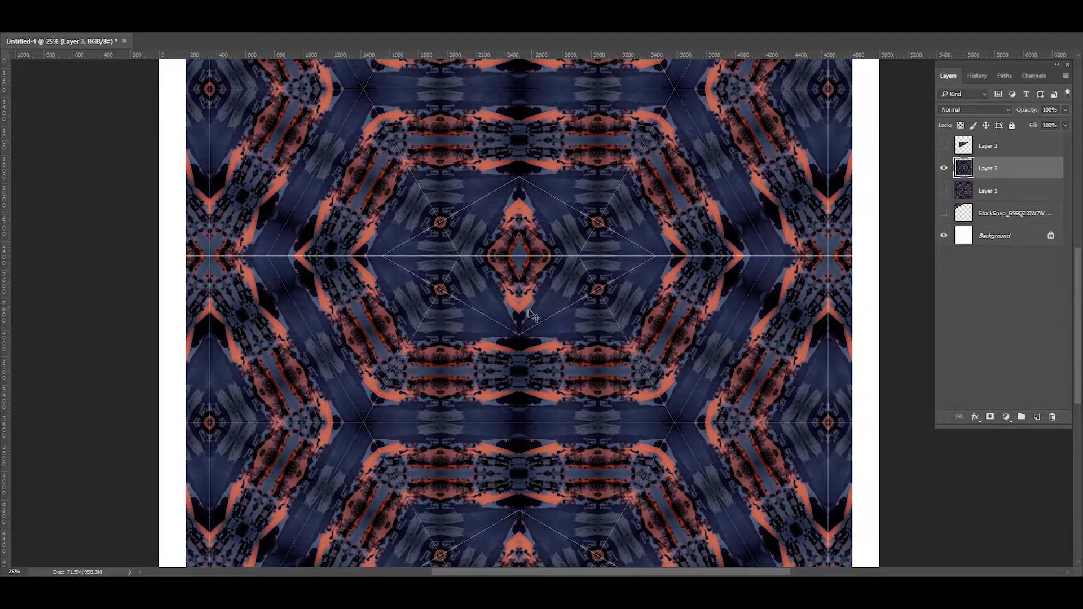
Duplicate the merged Layer 3 and place the copy against the pattern's right edge to fill the right margin.
drag(503, 355, 553, 292)
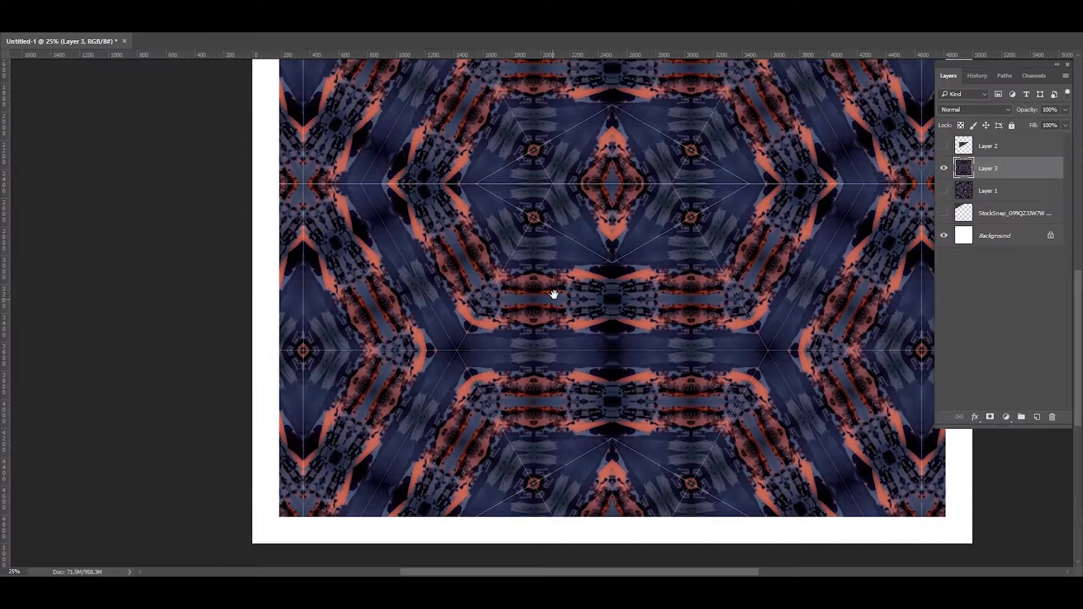
scroll(554, 294, down, 1)
scroll(555, 299, down, 1)
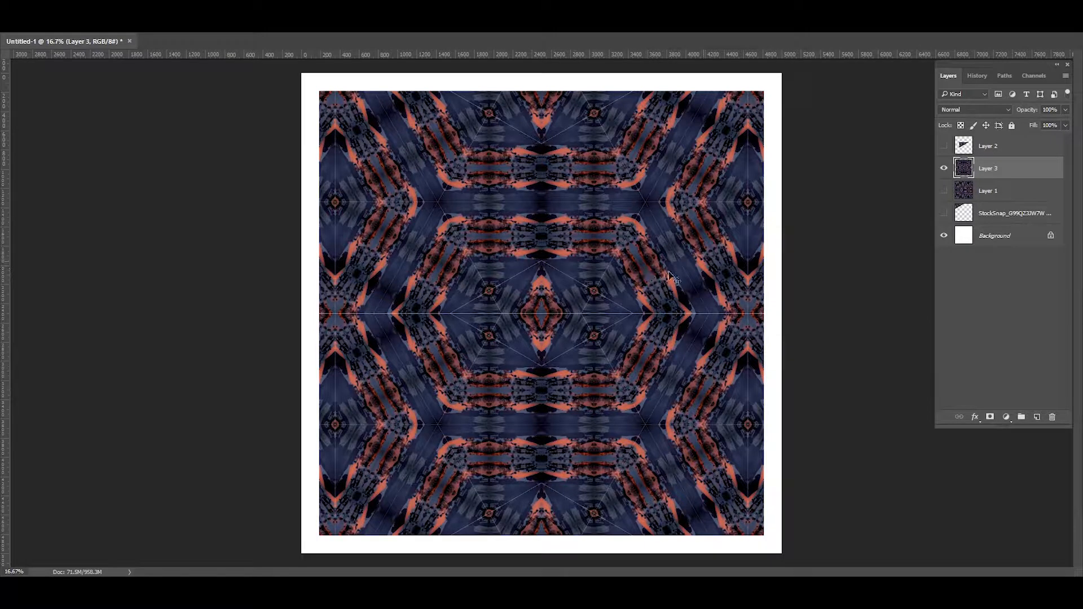
drag(343, 323, 807, 284)
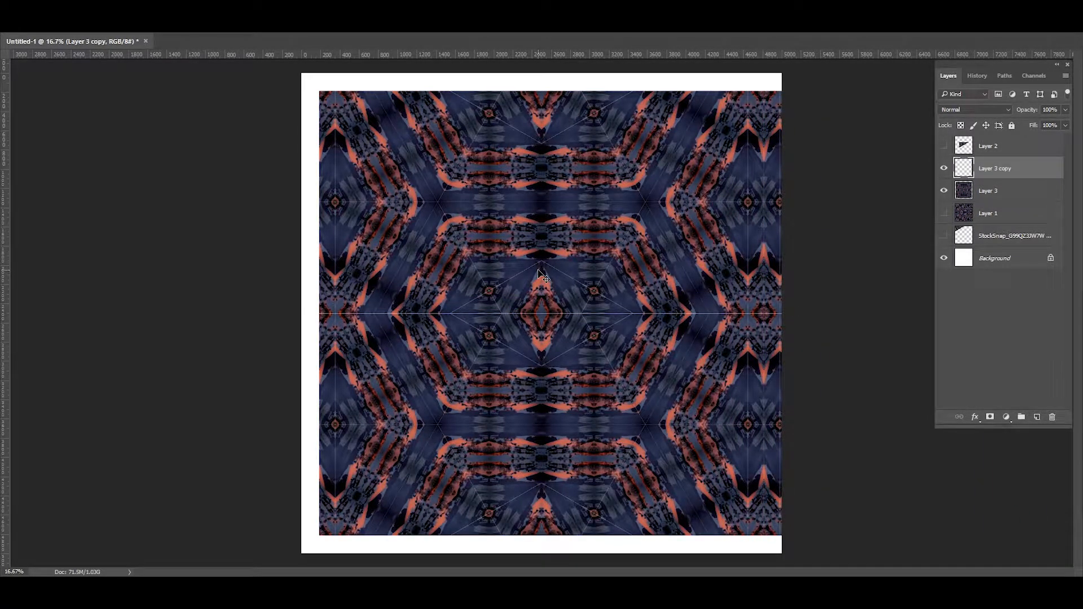
key(Left)
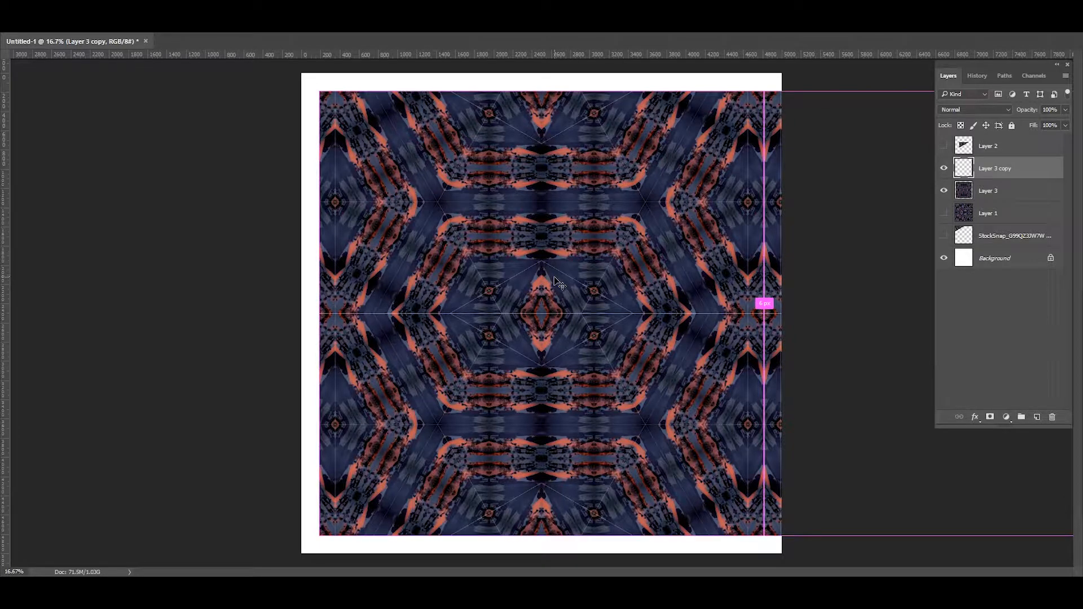
Merge the tiled pattern into Layer 3, shift it down and left, and fill the canvas's upper gap with a merged duplicate.
key(ctrl+e)
drag(646, 420, 599, 399)
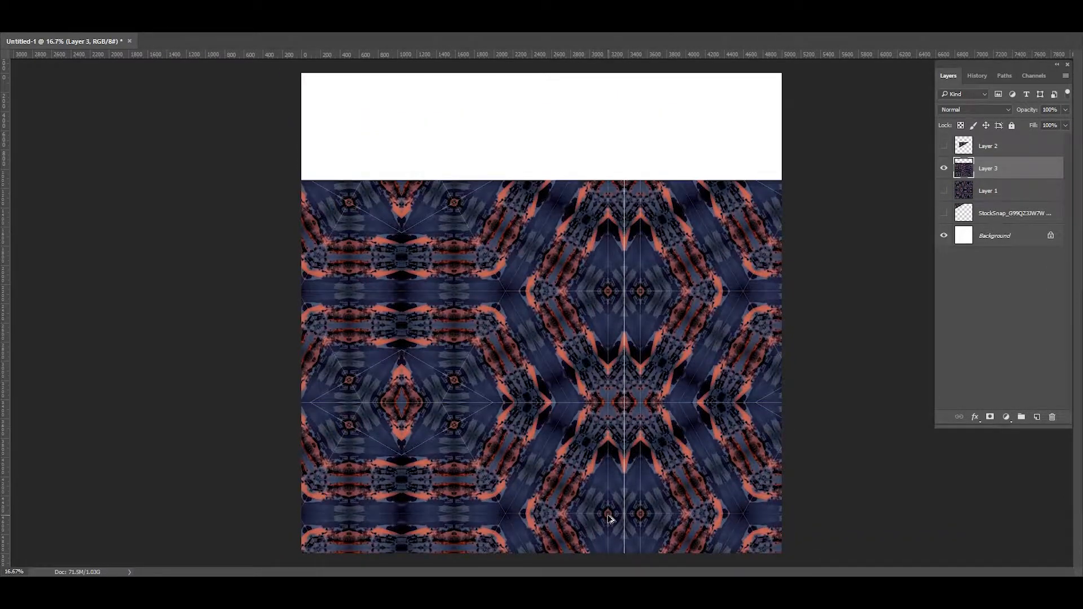
drag(609, 518, 650, 148)
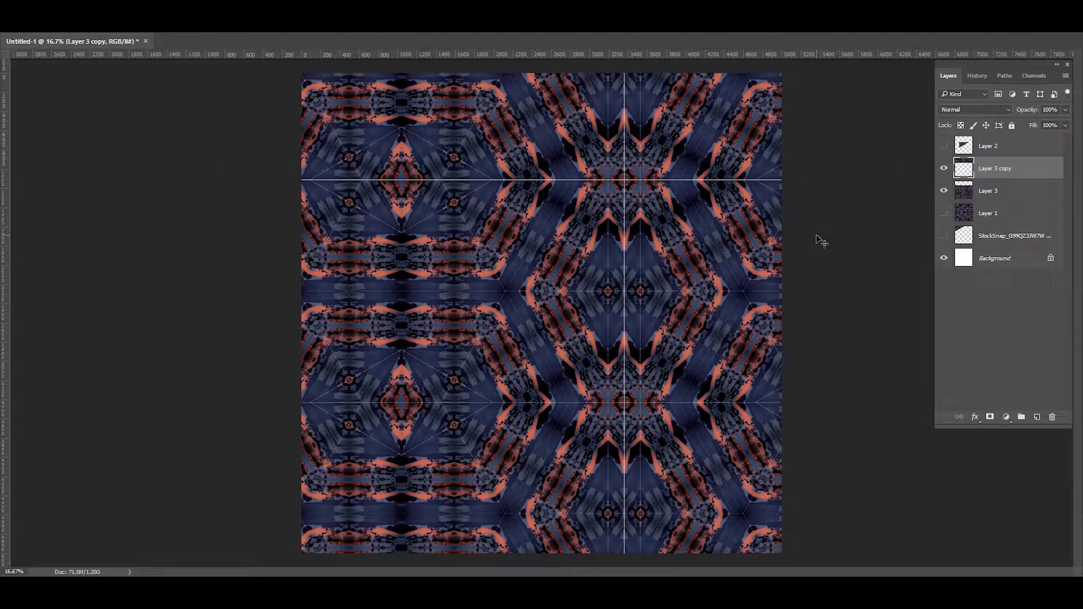
key(Delete)
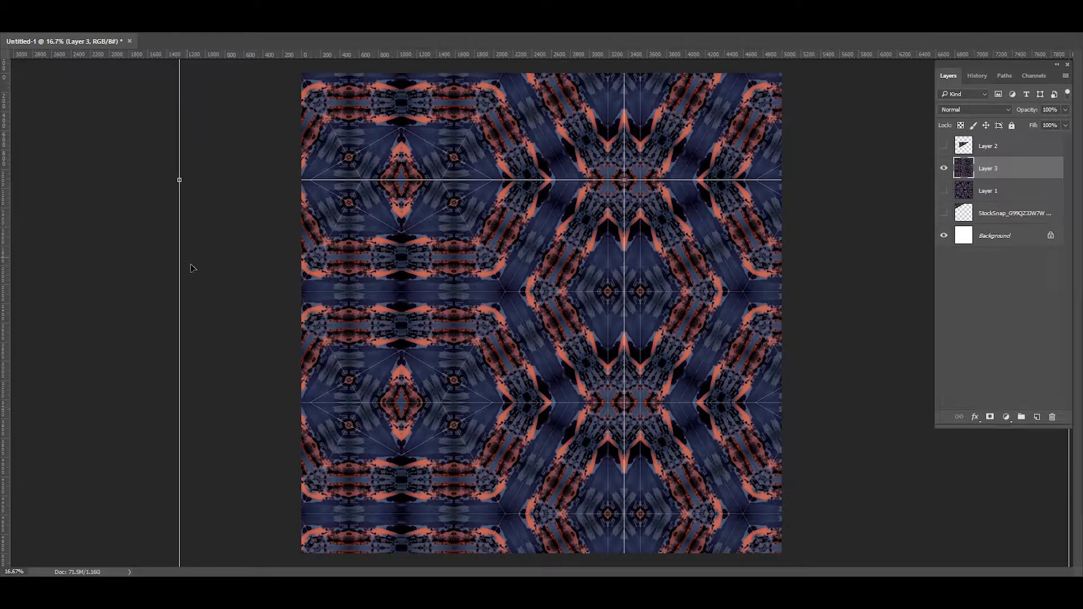
Scale down and rotate Layer 3 so its slanted edge runs from the canvas's upper edge to its right edge.
drag(143, 307, 471, 50)
drag(412, 409, 733, 163)
drag(774, 540, 728, 462)
drag(756, 535, 764, 325)
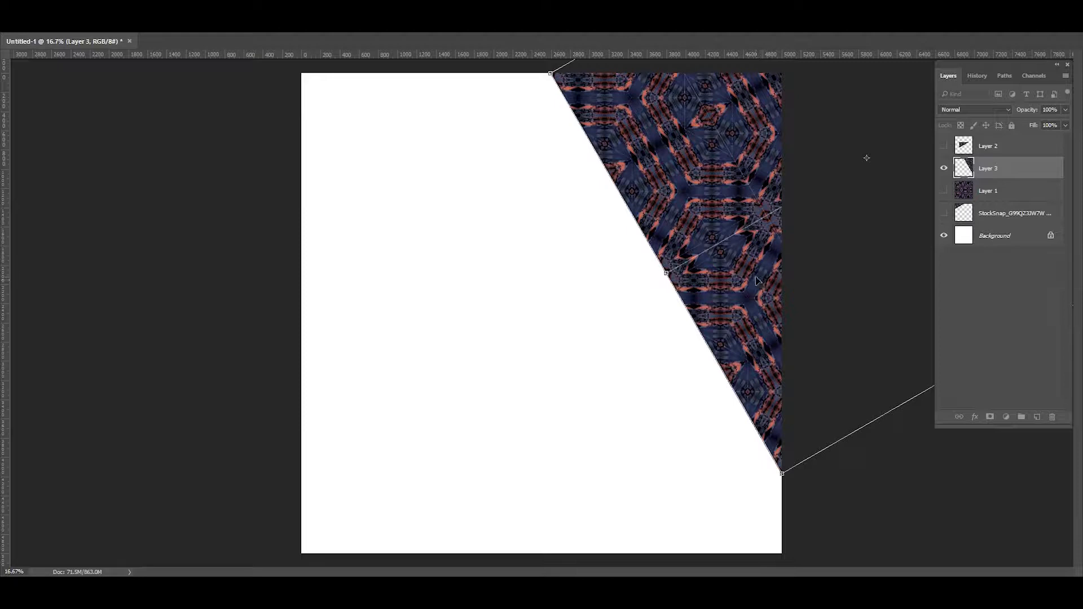
key(Return)
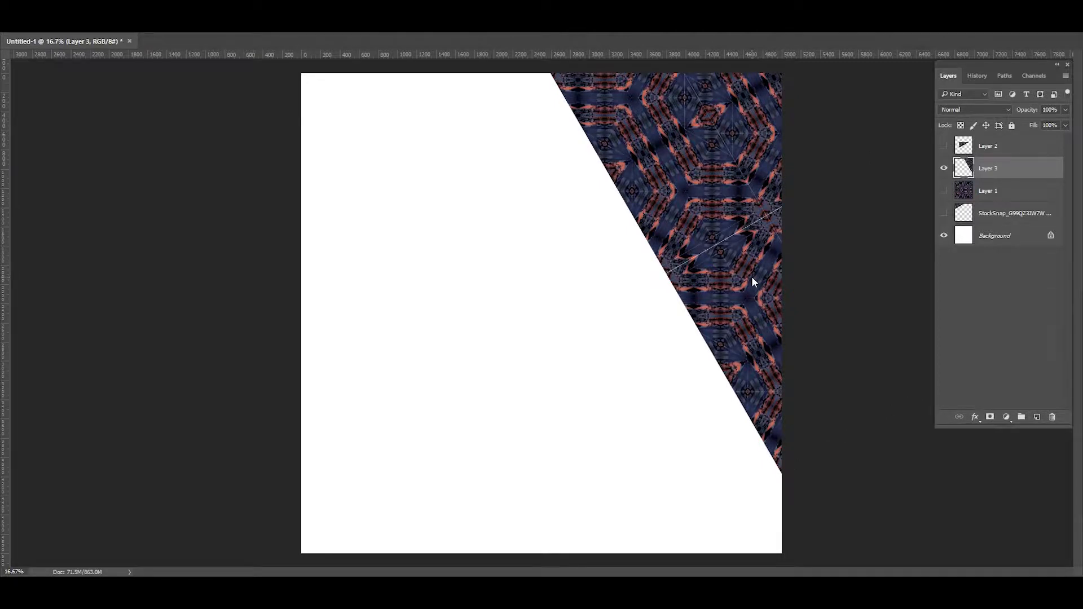
Copy the visible wedge of Layer 3 onto a new Layer 4 and hide Layer 3.
key(ctrl+a)
key(ctrl+c)
key(ctrl+v)
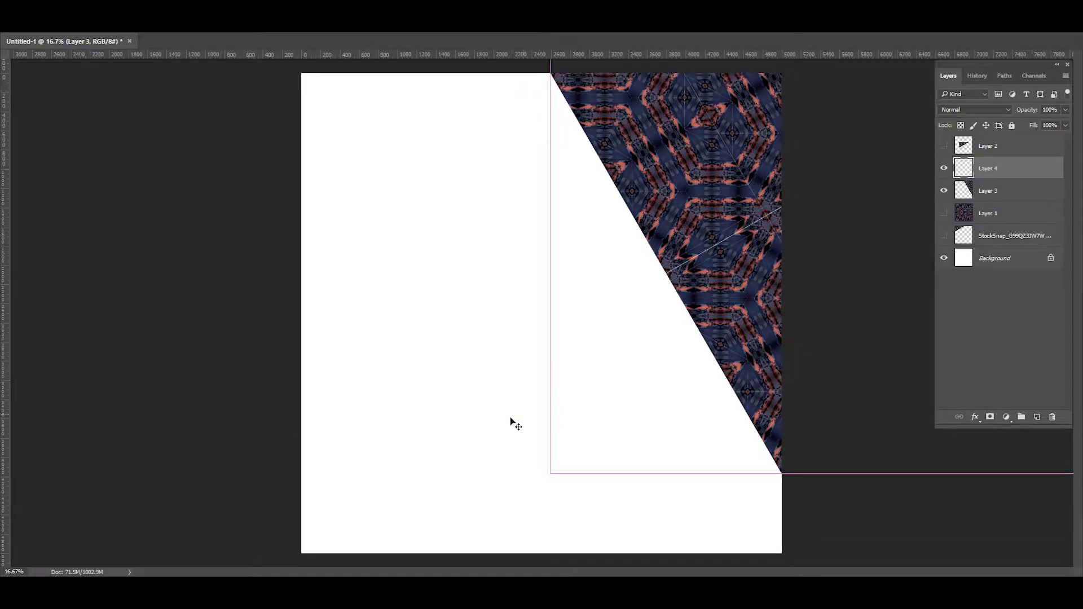
click(943, 192)
Scale Layer 4 down and place the wedge's lower tip on the canvas centre, with its straight edge along the vertical guide.
drag(662, 410, 573, 389)
key(ctrl+t)
drag(315, 504, 359, 427)
drag(540, 358, 535, 243)
key(ctrl+plus)
key(ctrl+plus)
key(ctrl+plus)
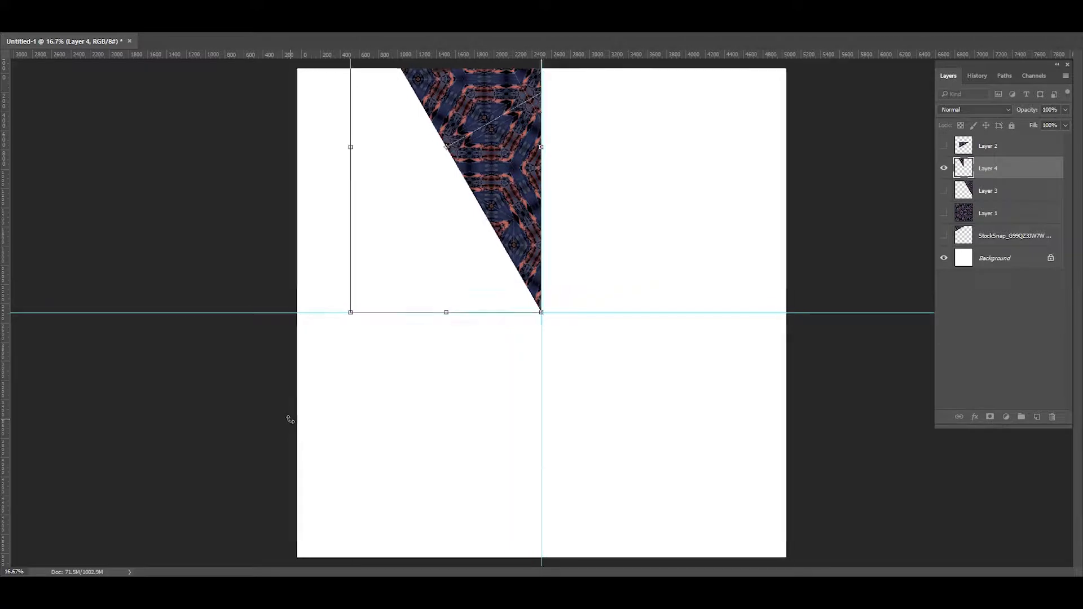
scroll(373, 315, up, 10)
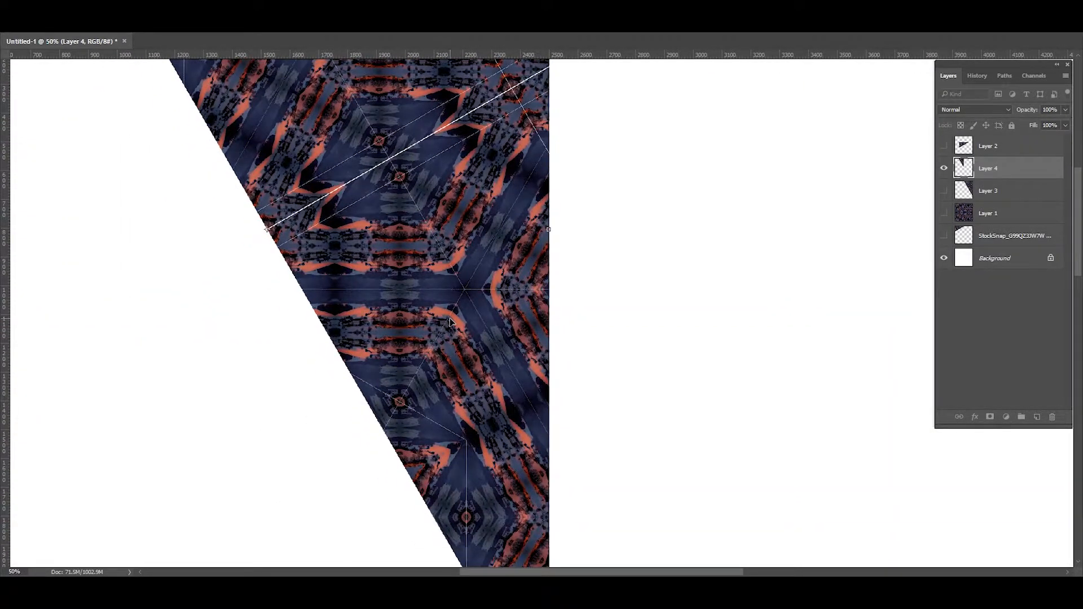
key(ctrl+minus)
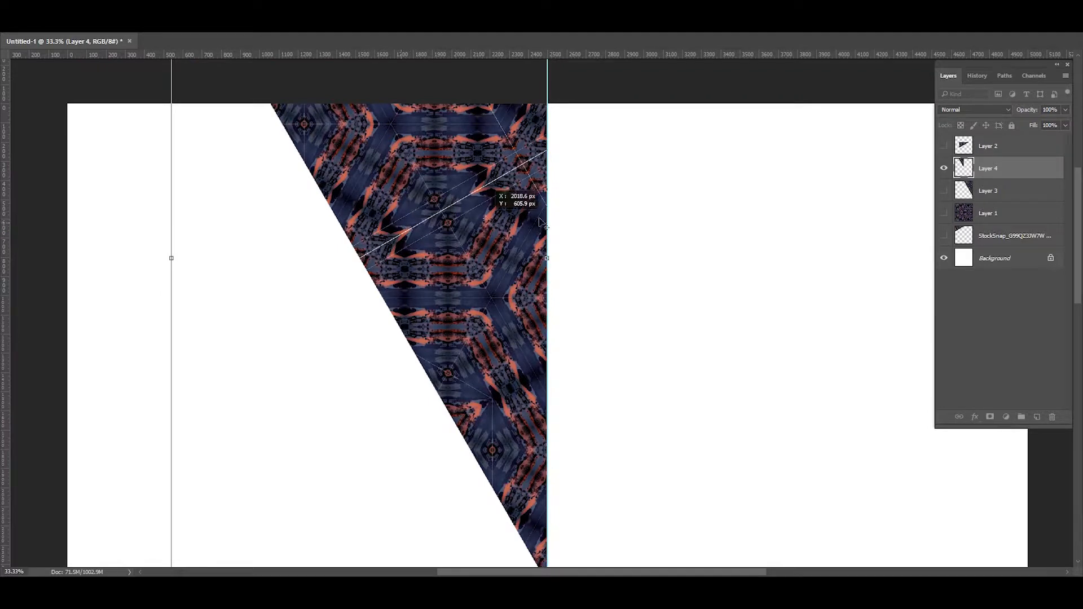
key(Return)
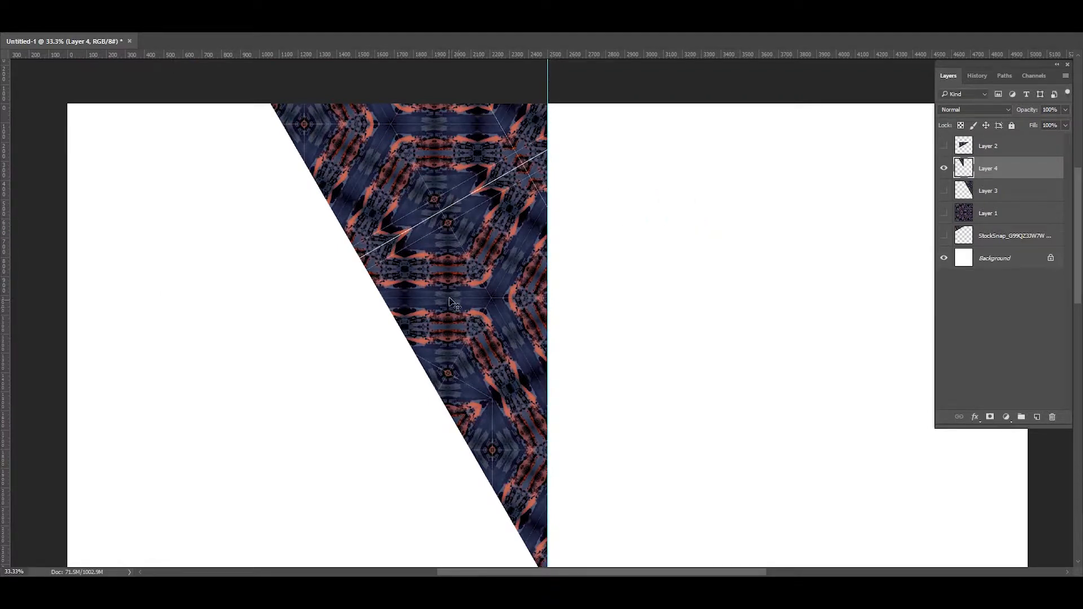
Duplicate Layer 4, flip the copy horizontally and align it against the vertical centre guide to complete the triangle.
drag(411, 242, 712, 232)
key(ctrl+t)
right_click(676, 265)
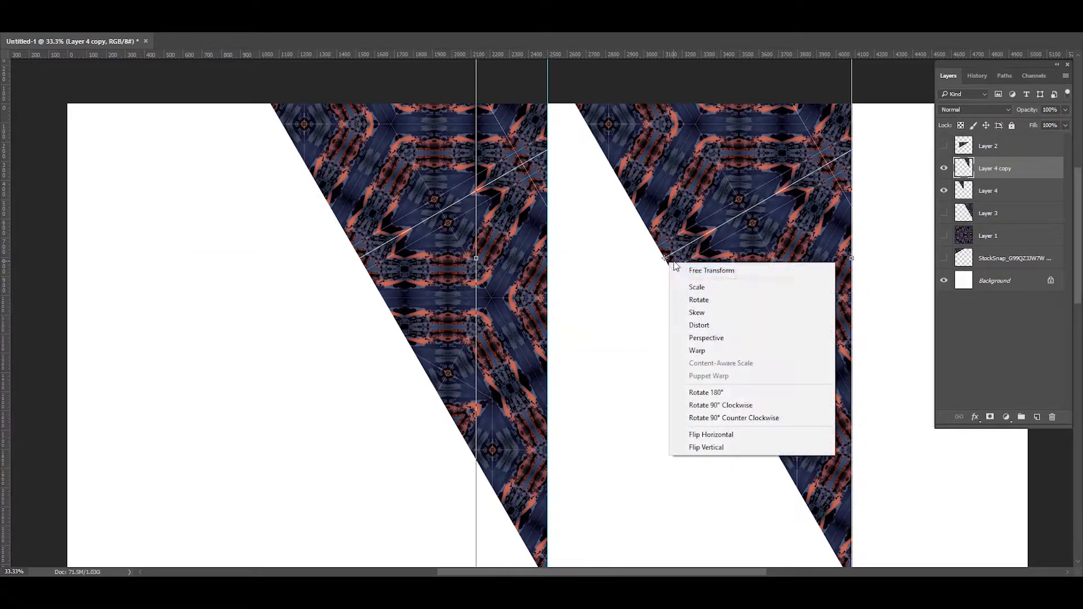
click(702, 434)
drag(523, 362, 589, 365)
key(Return)
key(ctrl)
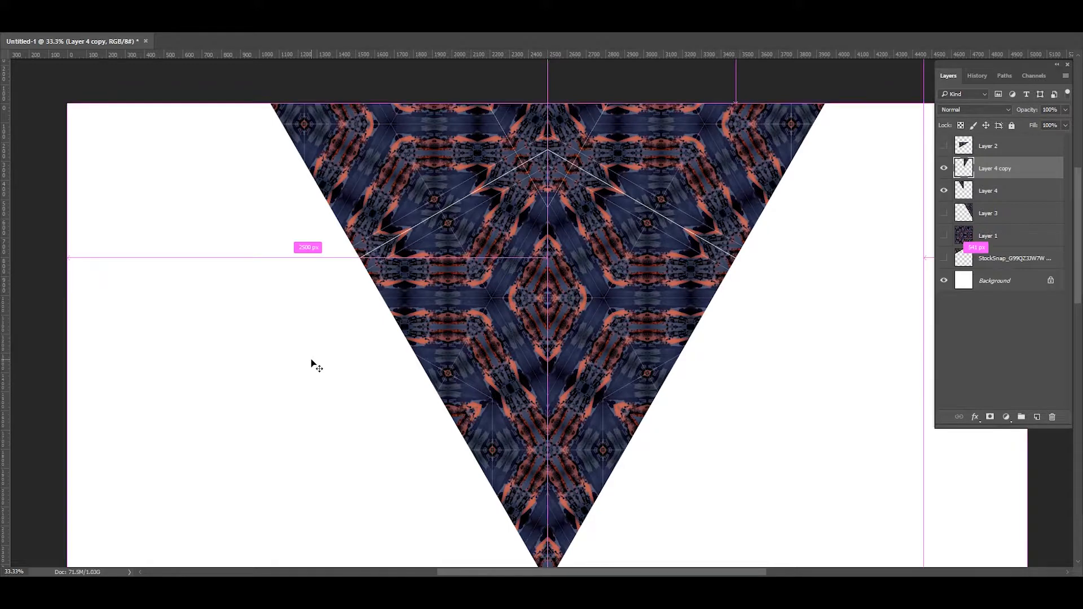
Nudge Layer 4 left and Layer 4 copy right to open a narrow gap along the vertical centre line.
scroll(516, 240, down, 3)
scroll(515, 240, right, 2)
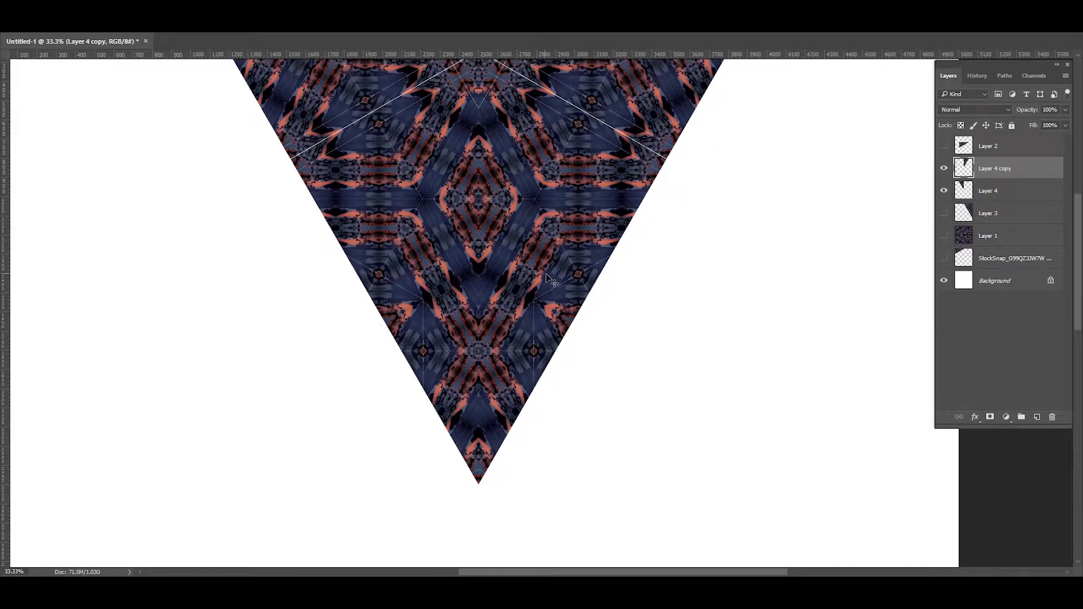
scroll(550, 280, down, 1)
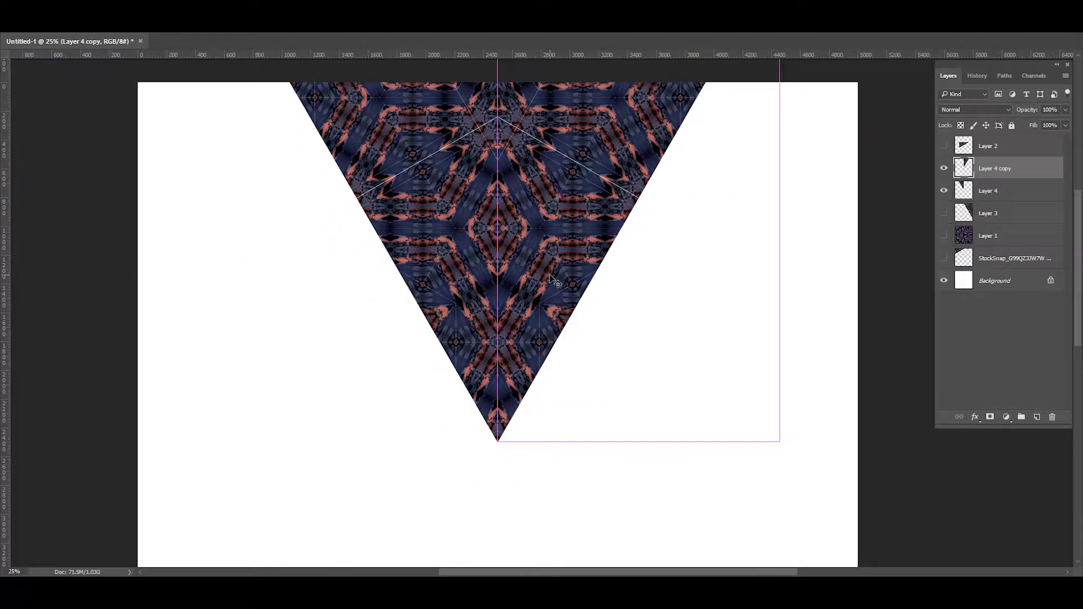
key(ctrl)
scroll(550, 279, up, 1)
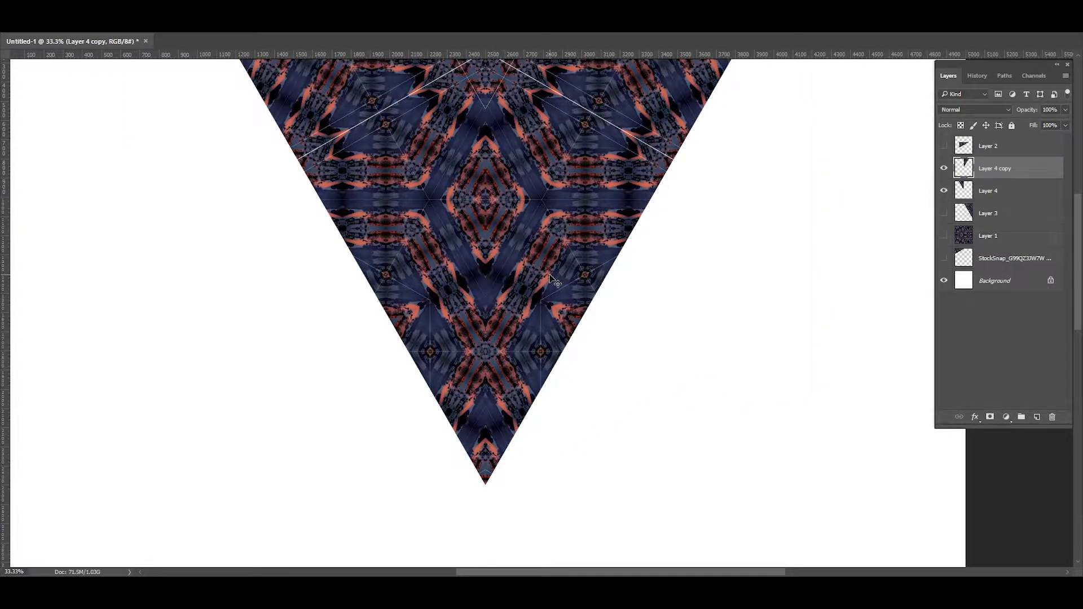
key(ctrl)
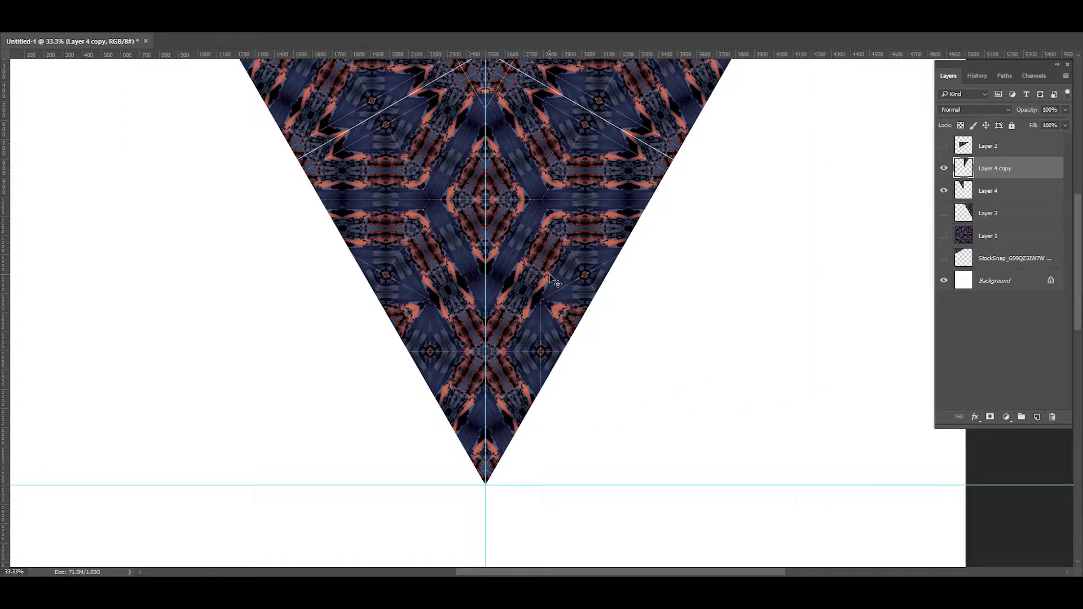
click(985, 191)
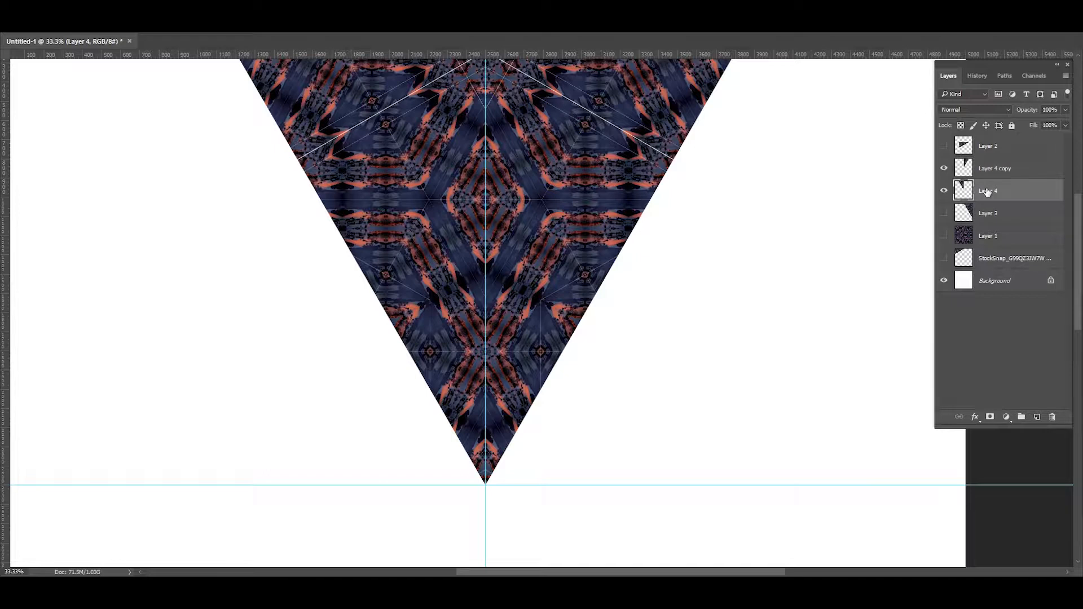
click(1021, 163)
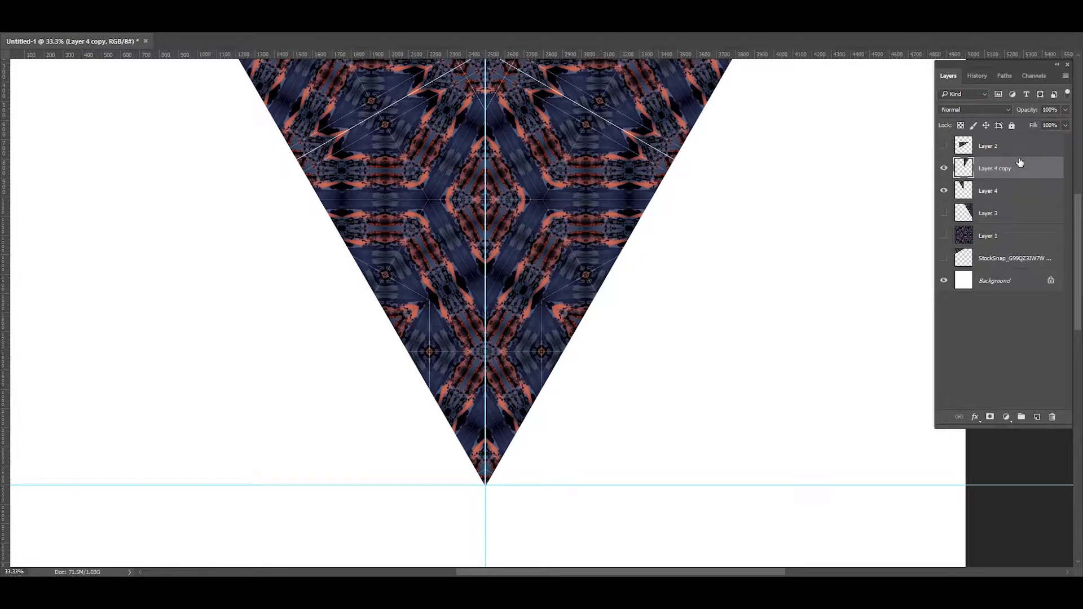
Examine the gap between the two triangle halves with the guides hidden, both close up and on the whole canvas.
key(ctrl+semicolon)
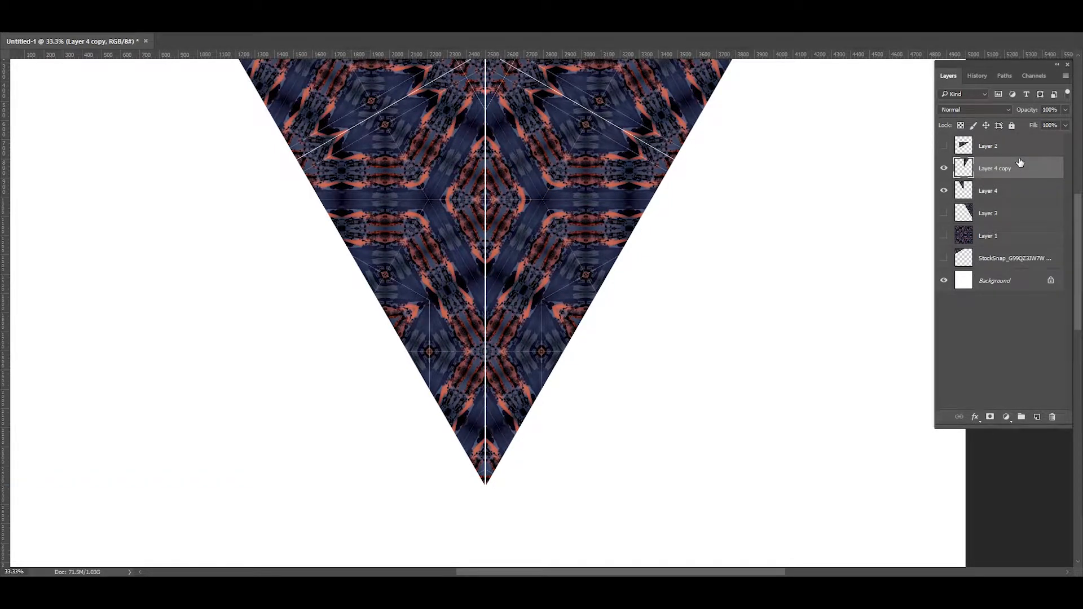
key(ctrl+minus)
key(ctrl+minus)
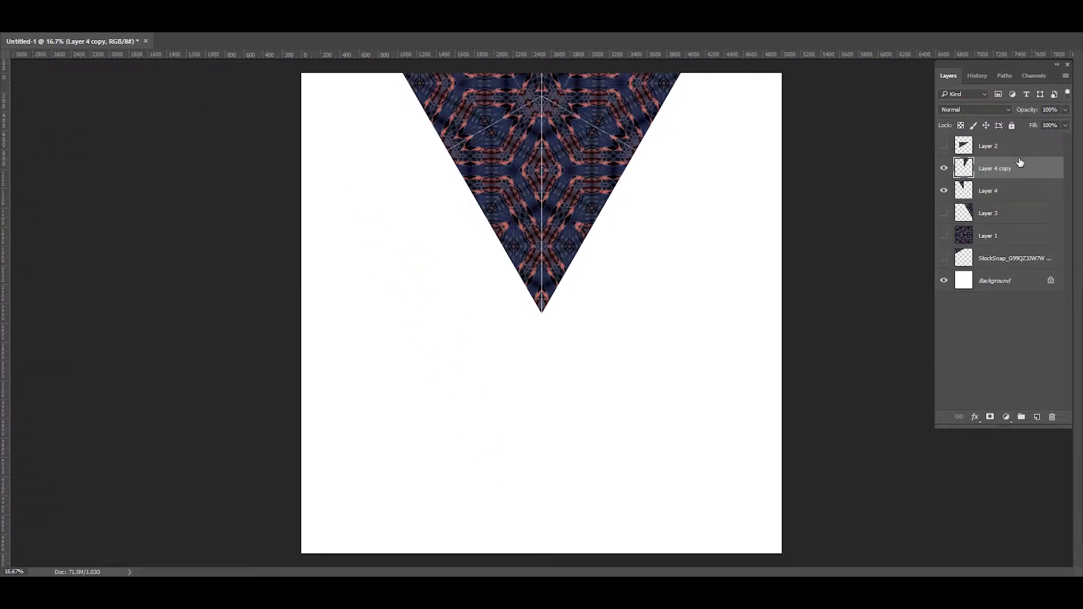
key(ctrl+plus)
key(ctrl+plus)
key(ctrl+plus)
key(ctrl+plus)
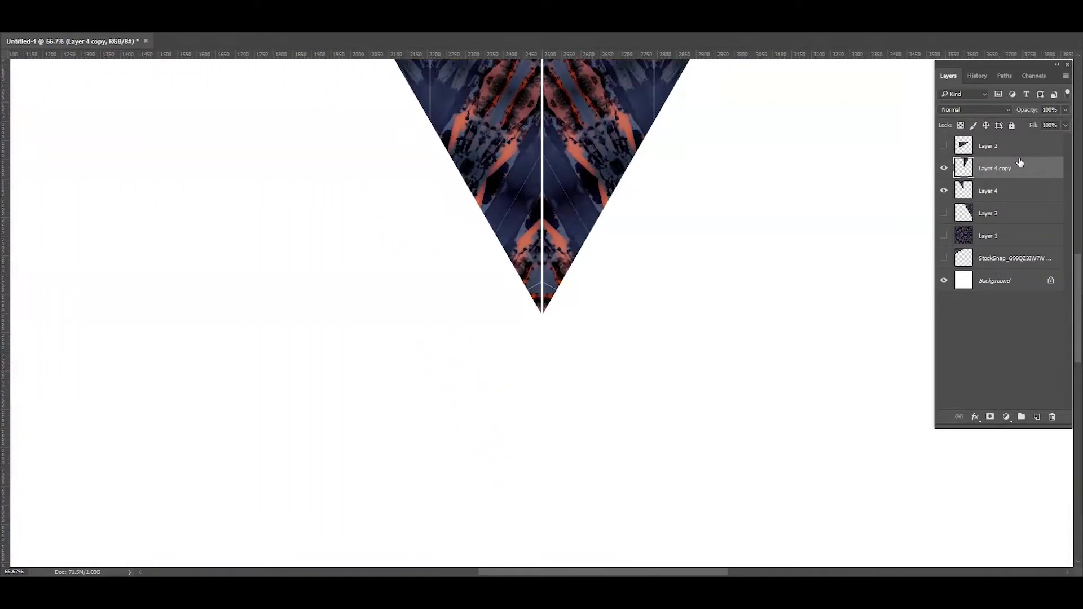
scroll(731, 155, up, 3)
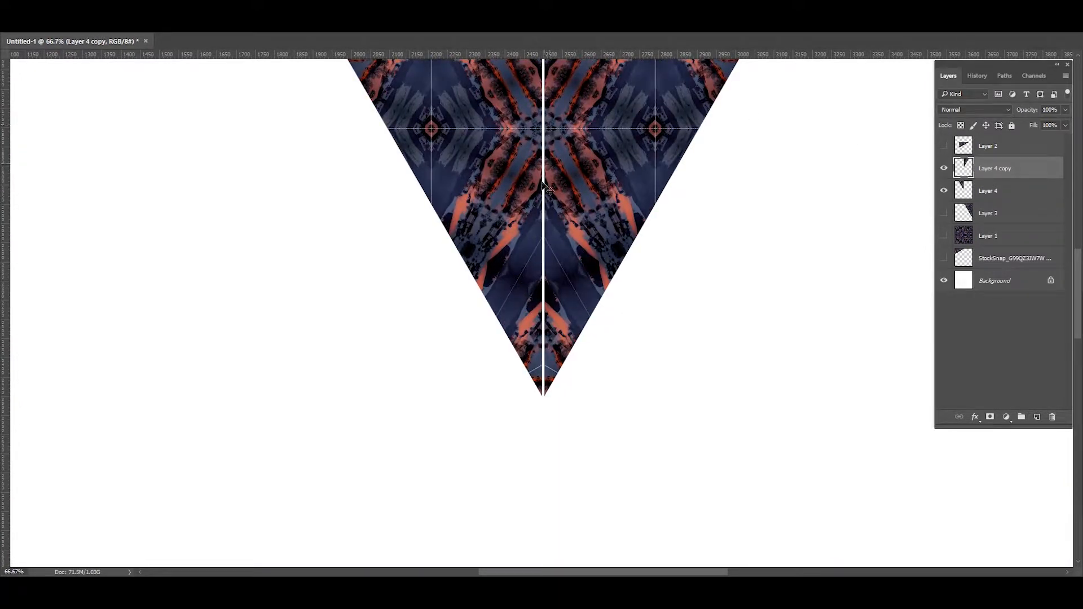
scroll(557, 186, up, 5)
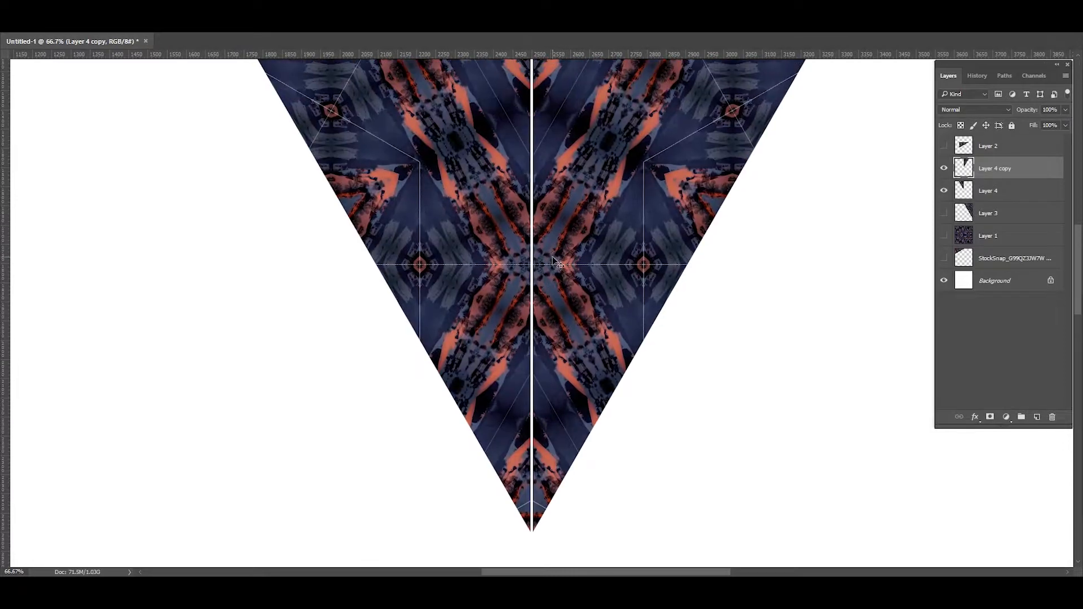
scroll(554, 260, down, 3)
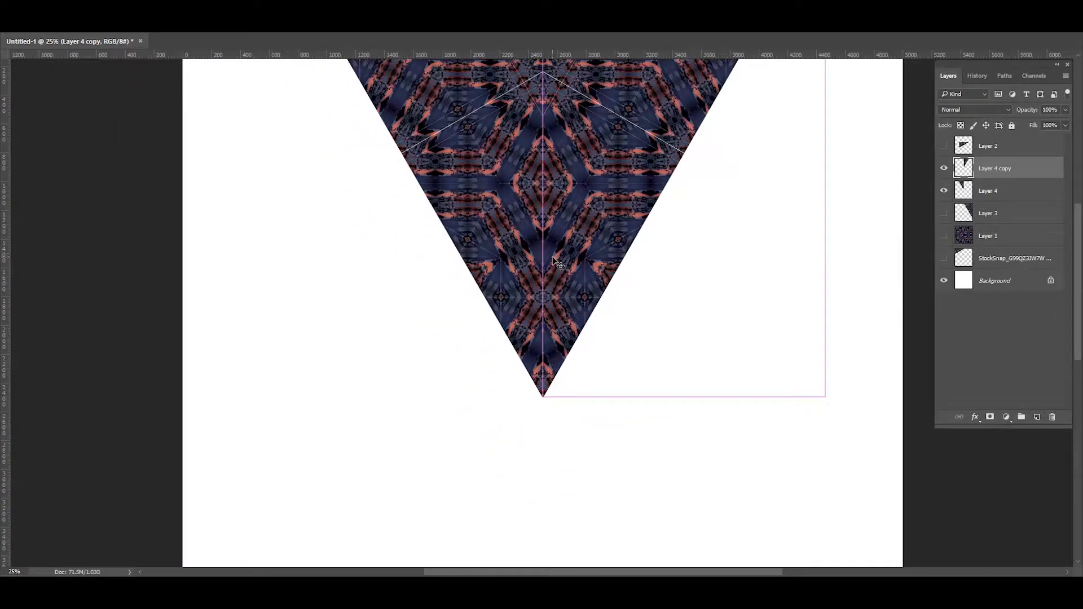
scroll(554, 261, down, 1)
key(ctrl+semicolon)
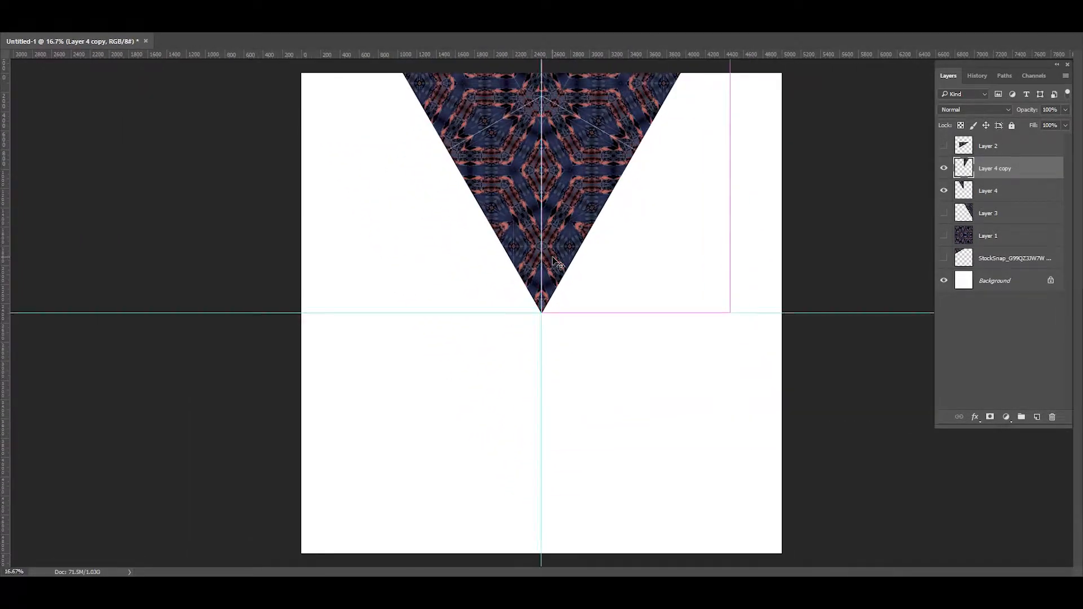
Merge the two halves into Layer 4 and mirror a duplicate of the triangle vertically into the lower half of the canvas.
key(ctrl+e)
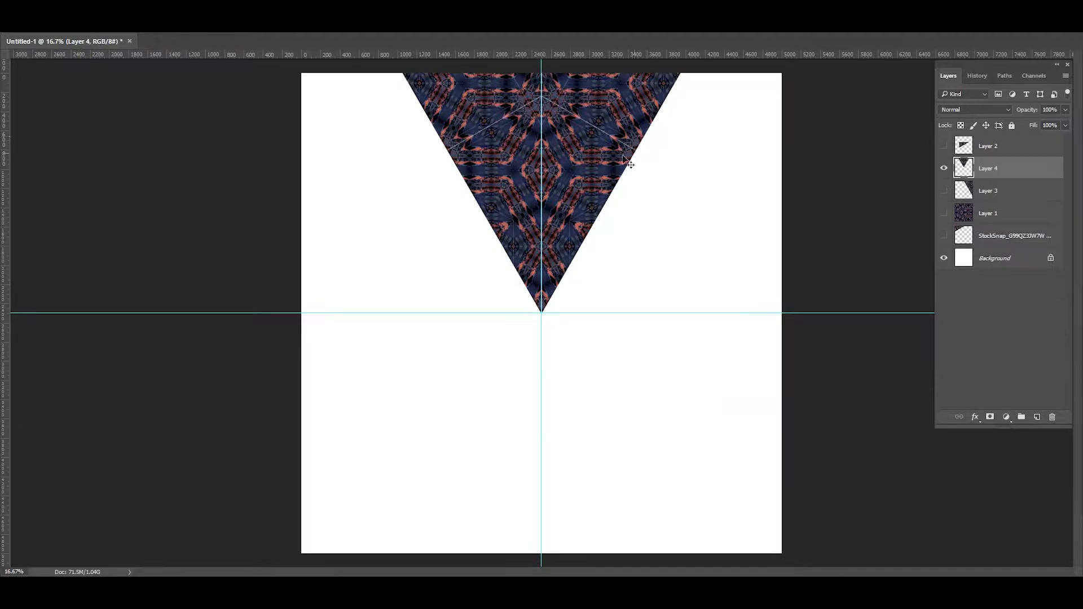
alt+drag(562, 123, 579, 427)
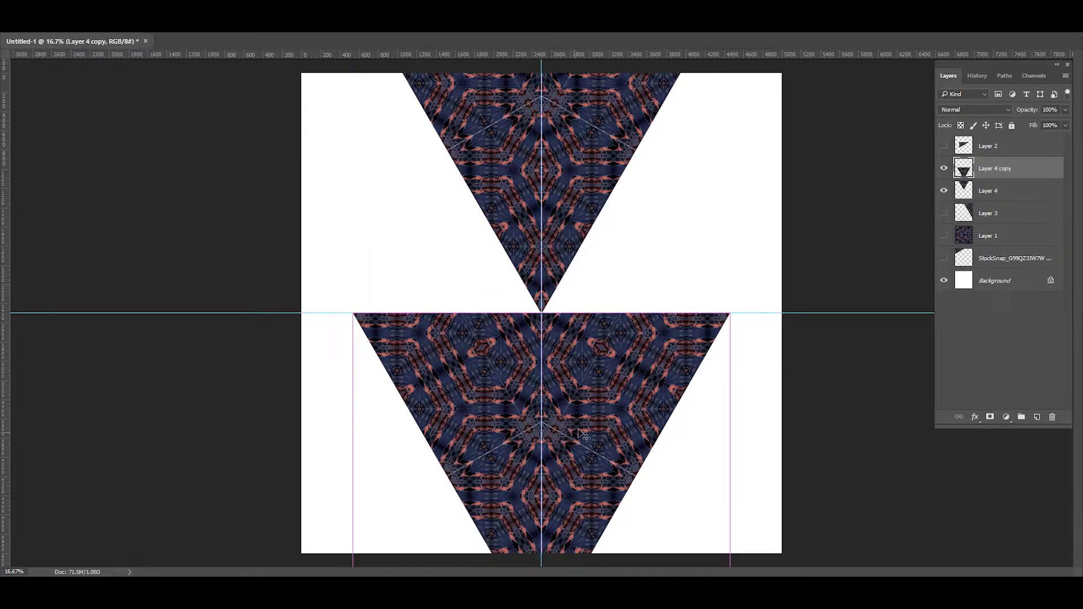
right_click(576, 426)
click(648, 411)
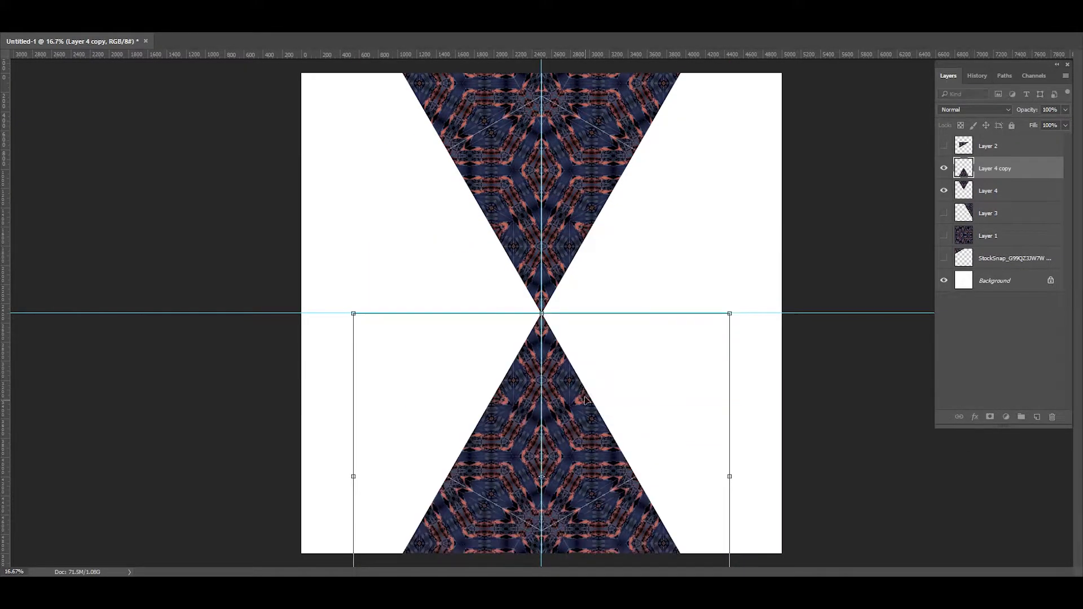
key(Return)
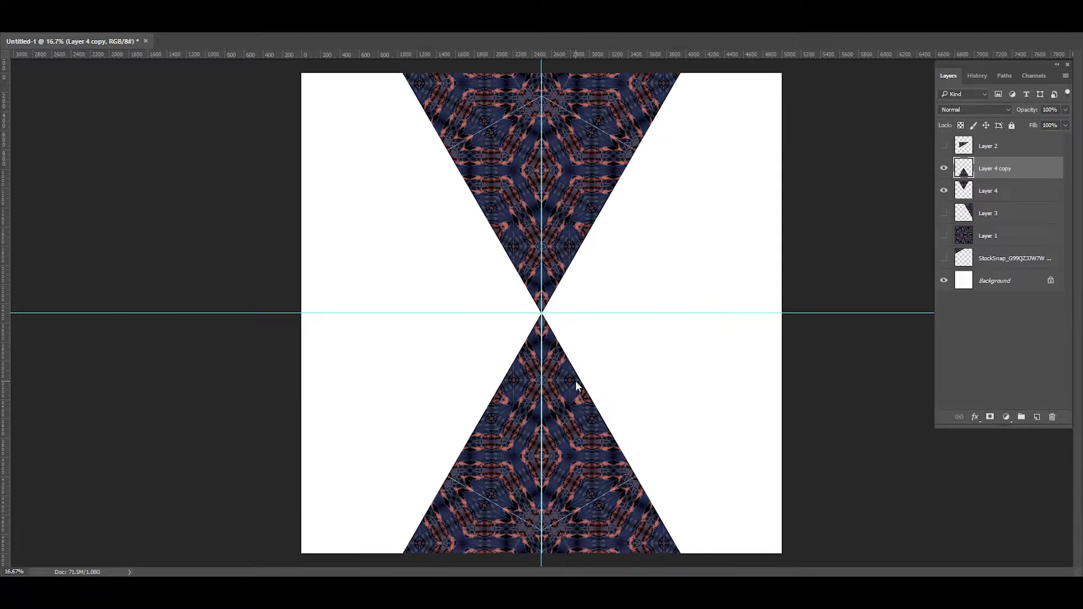
Nudge the lower triangle down and the upper one up to open a small gap between their tips at the horizontal guide.
key(ctrl+plus)
key(ctrl+plus)
key(ctrl+plus)
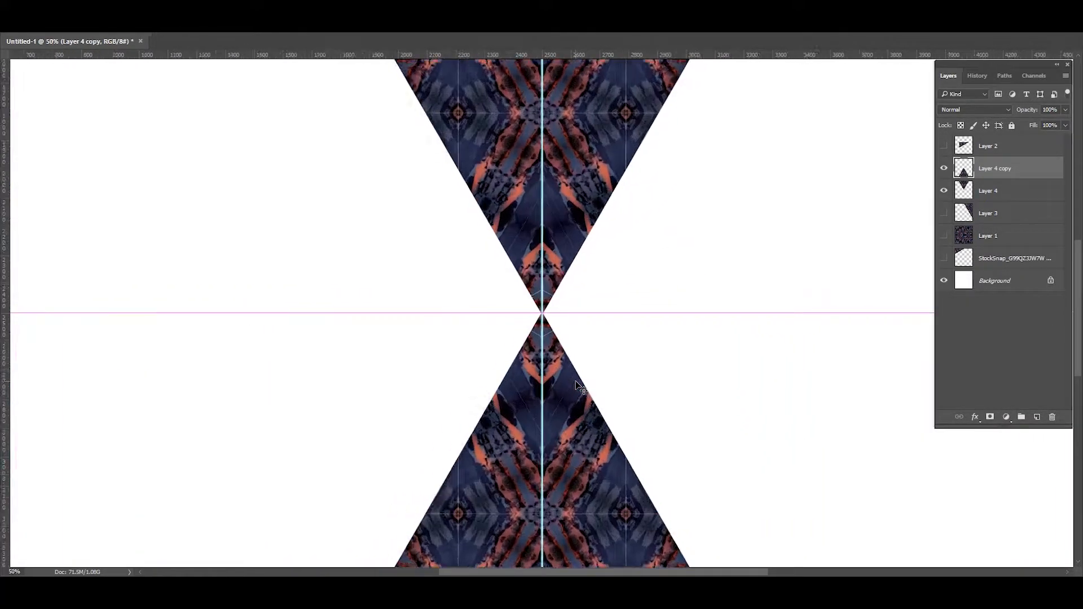
key(ctrl+plus)
key(ctrl+plus)
key(ctrl+plus)
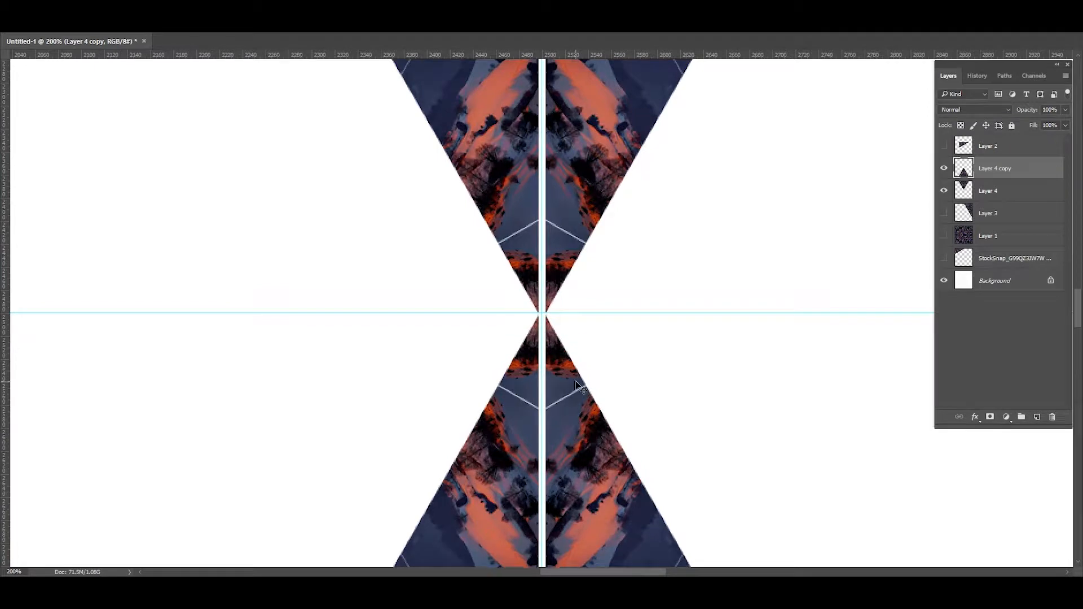
key(Down)
key(Down)
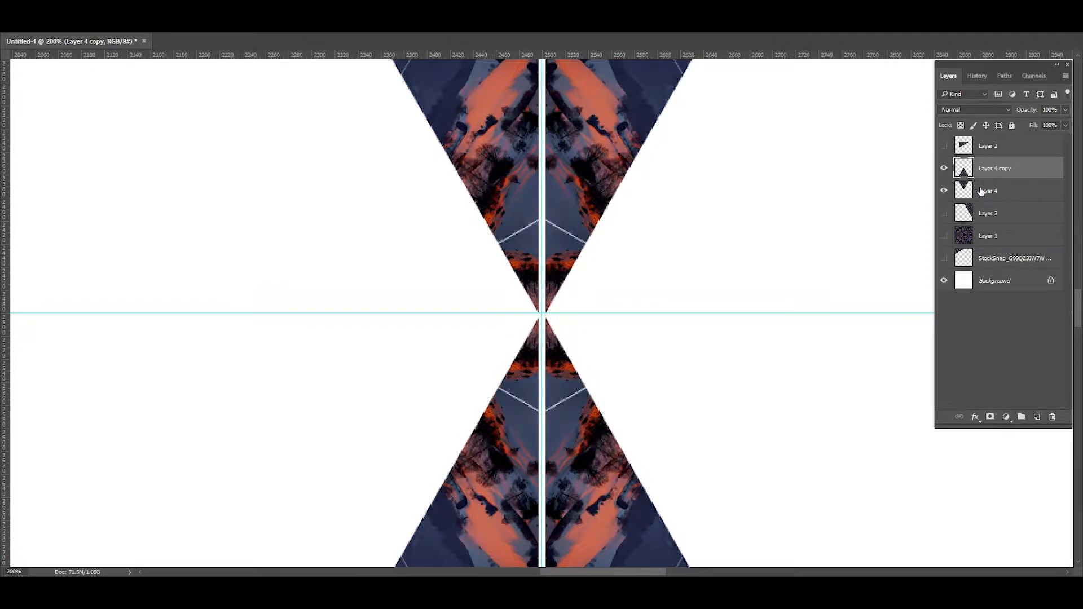
click(981, 192)
key(Up)
key(Up)
key(Up)
key(Up)
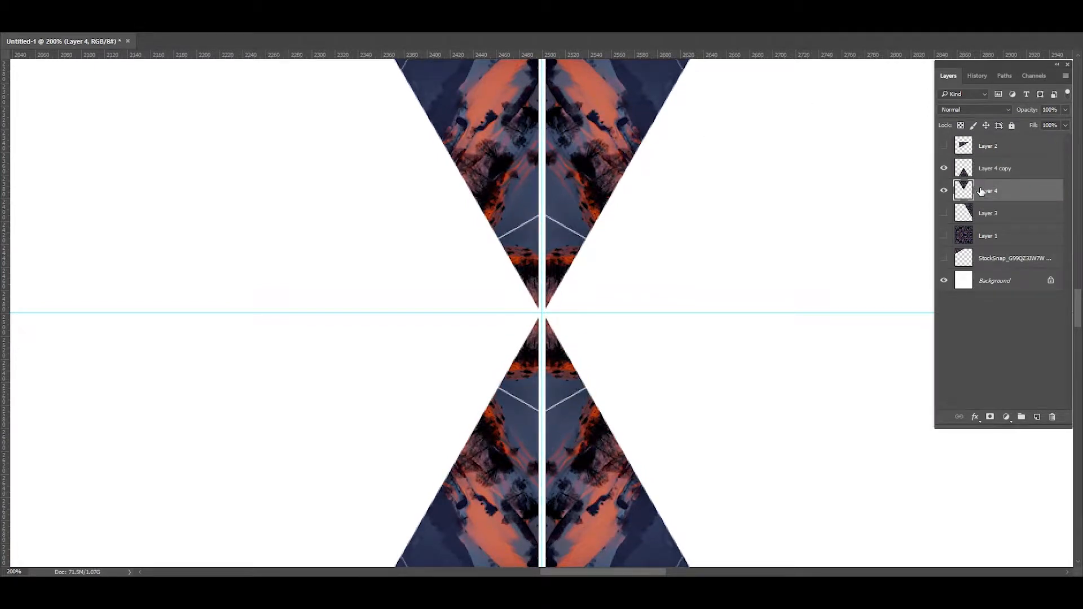
Merge the two triangles into Layer 4 and rotate a duplicate about the canvas centre to fill the adjacent pair of wedges.
click(987, 174)
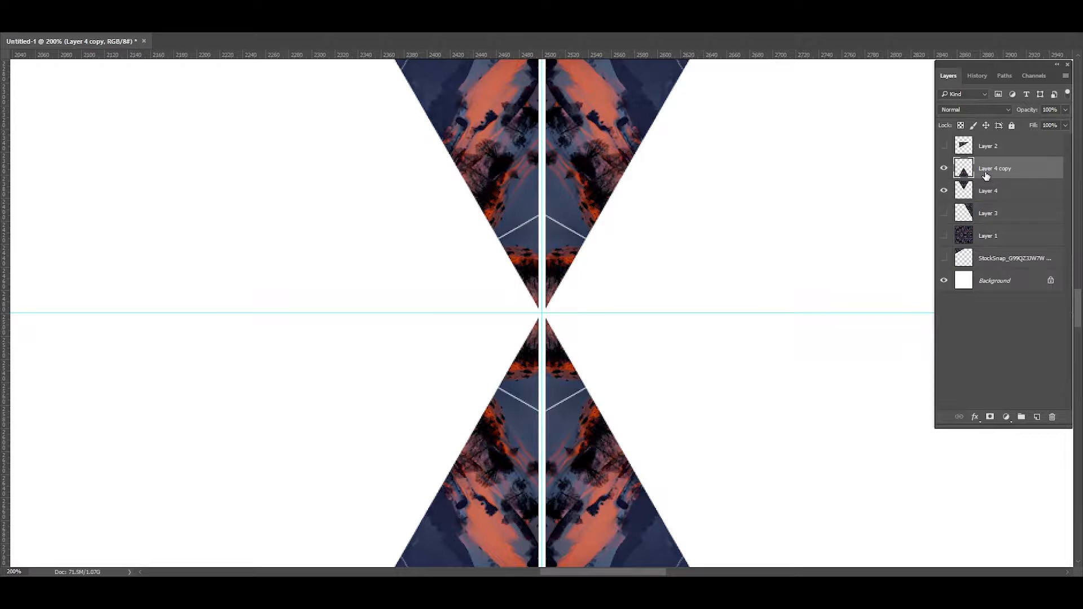
key(ctrl+e)
right_click(986, 173)
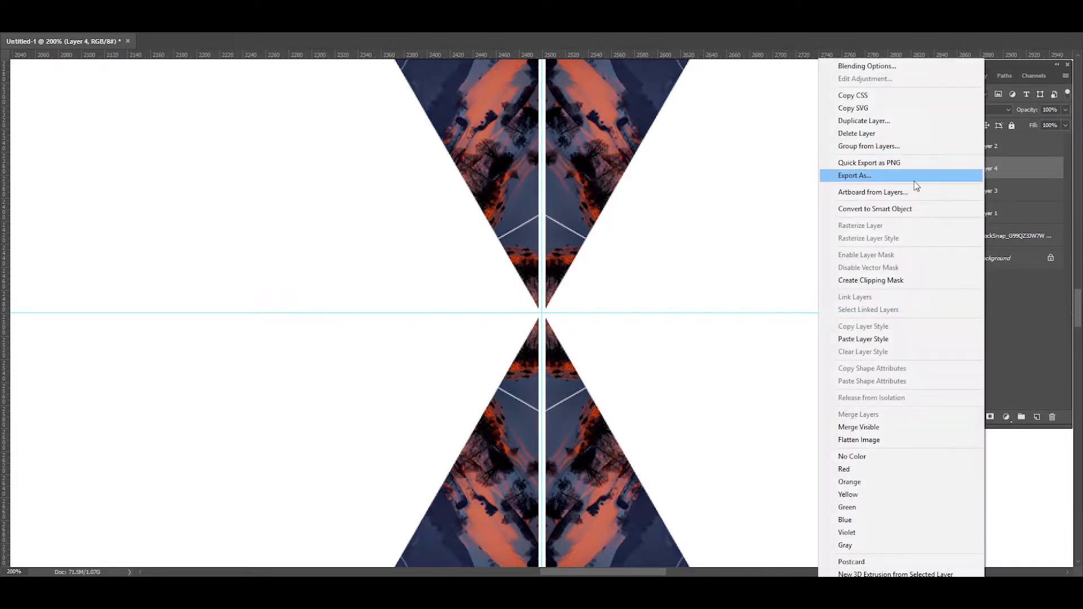
click(880, 121)
click(632, 184)
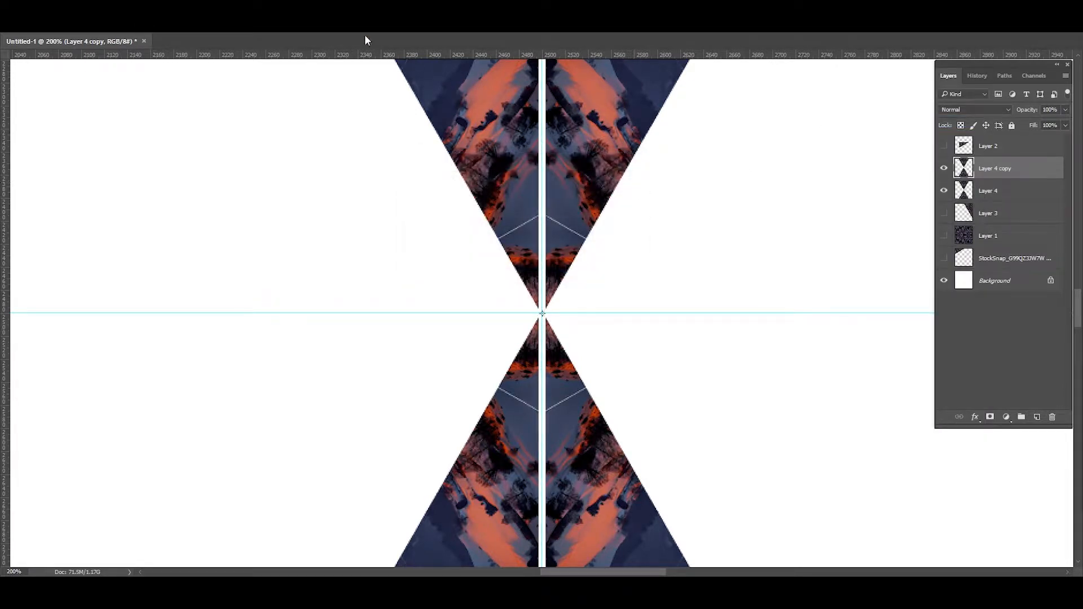
key(ctrl+t)
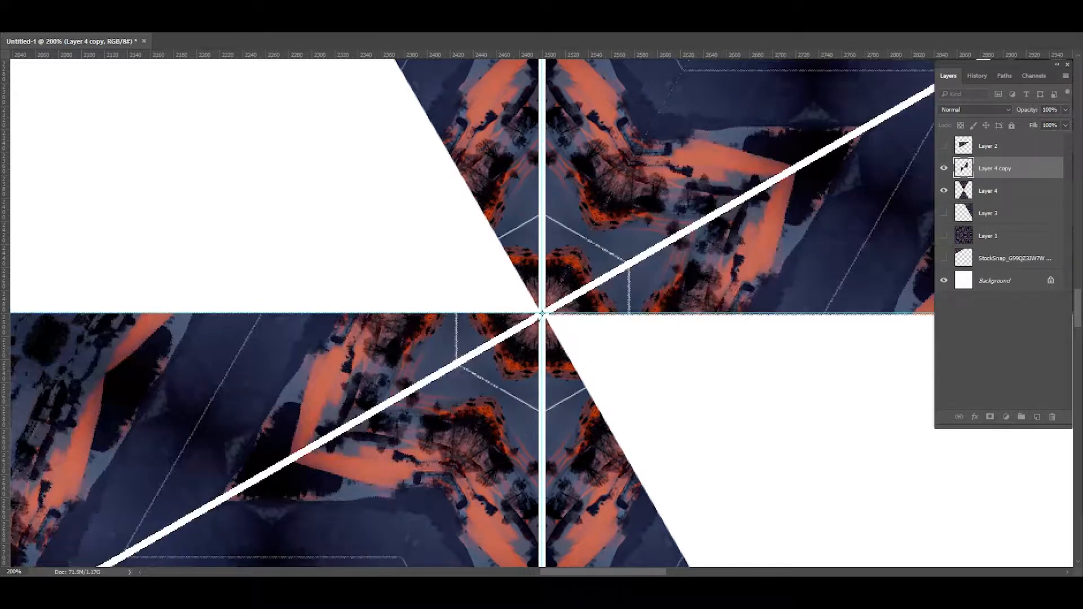
key(Return)
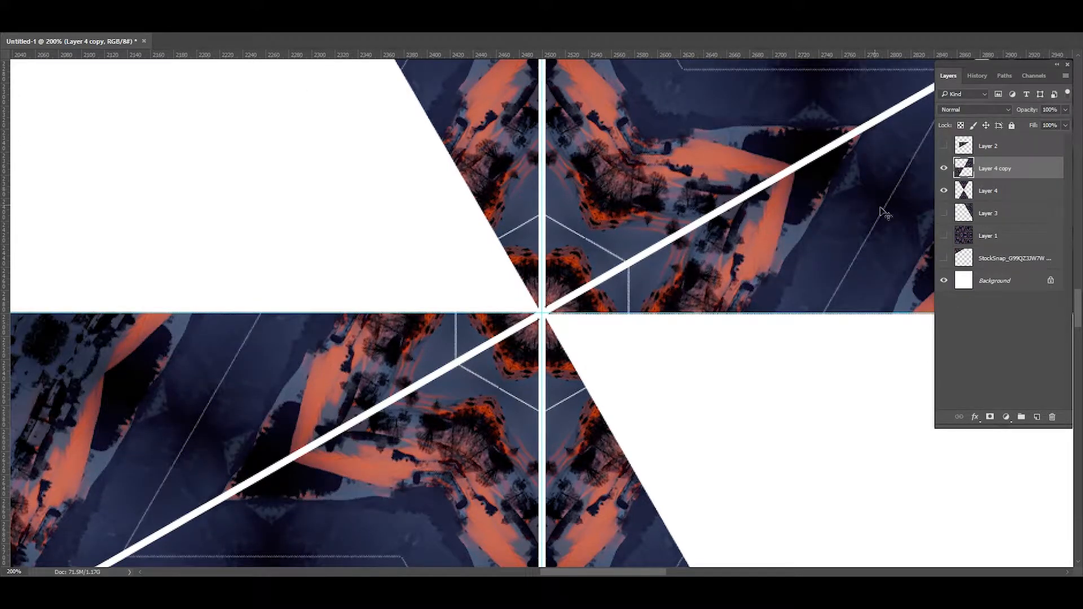
Duplicate Layer 4 copy and rotate the duplicate about the canvas centre to fill the two remaining empty wedges.
right_click(986, 173)
click(880, 120)
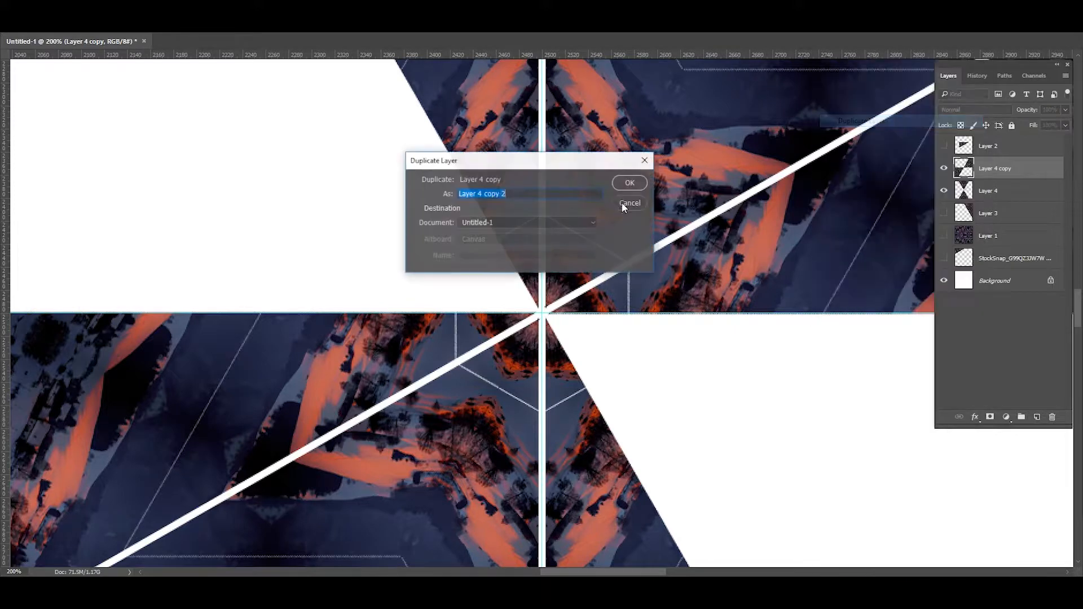
click(628, 184)
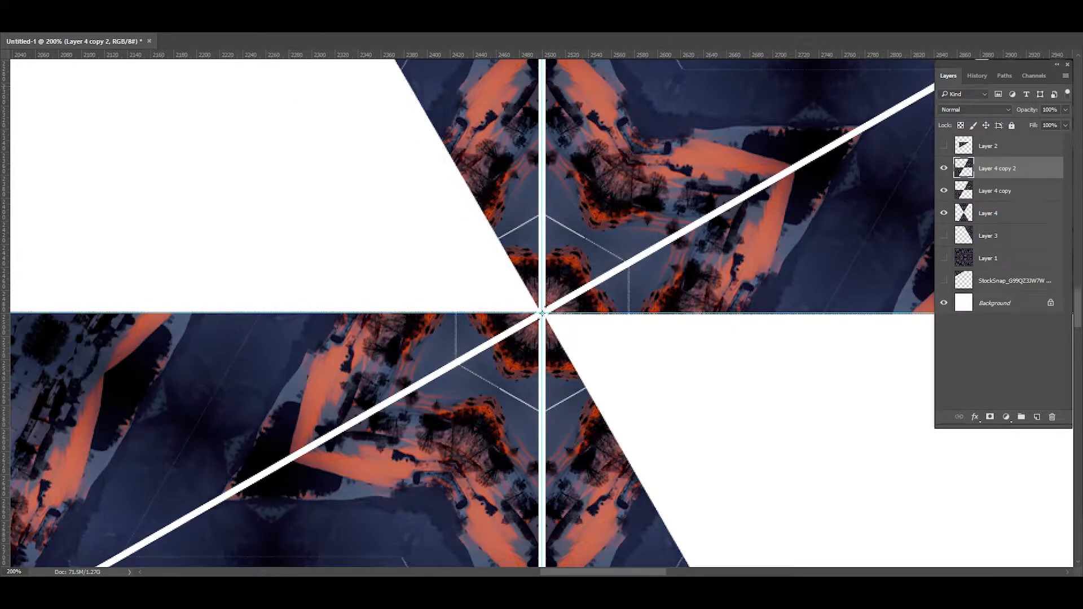
key(ctrl+shift+t)
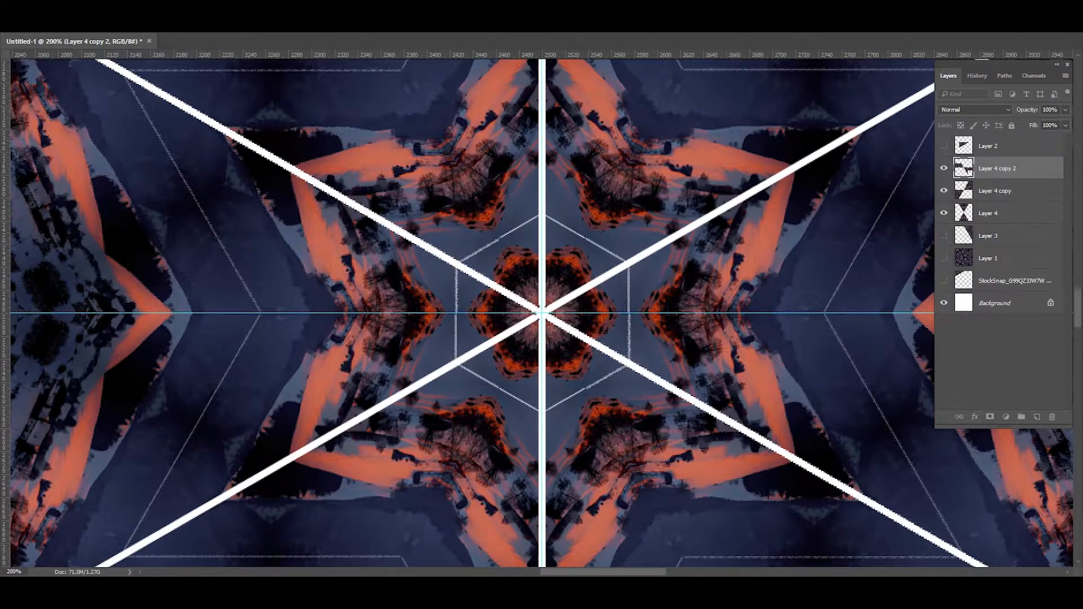
key(ctrl+shift+t)
Examine the completed six-part kaleidoscope and the white gaps between its wedges, both close up and on the whole canvas.
key(ctrl+minus)
key(ctrl+minus)
key(ctrl+minus)
key(ctrl+minus)
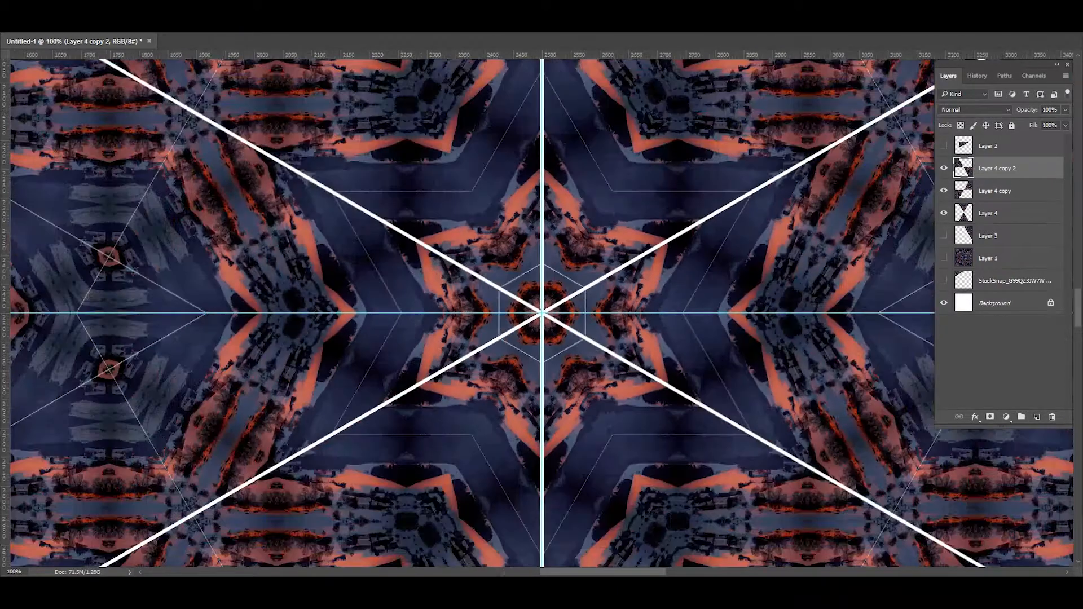
key(ctrl+minus)
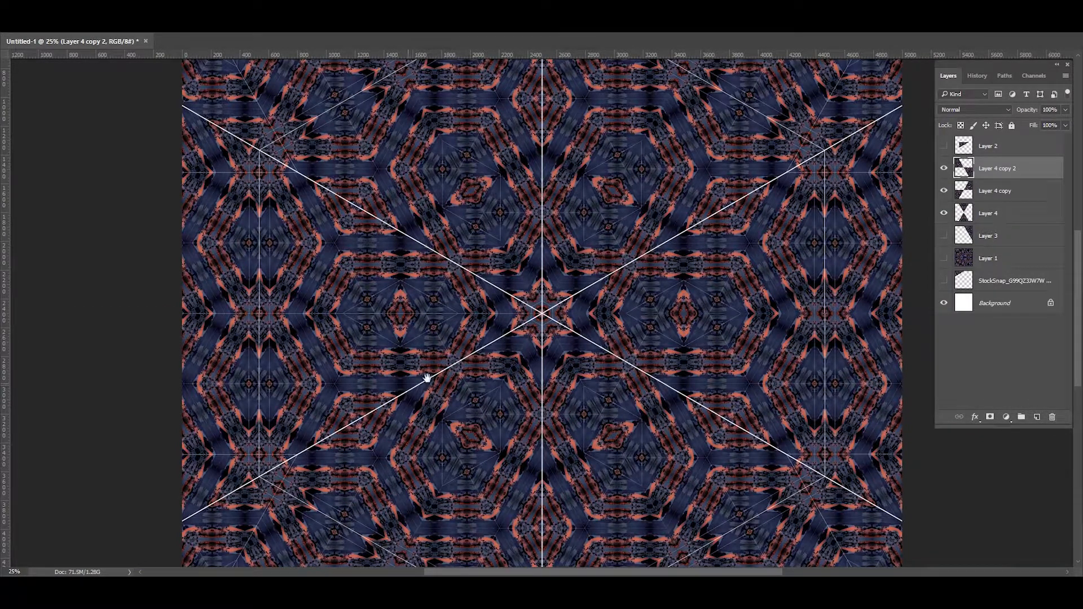
drag(427, 378, 462, 329)
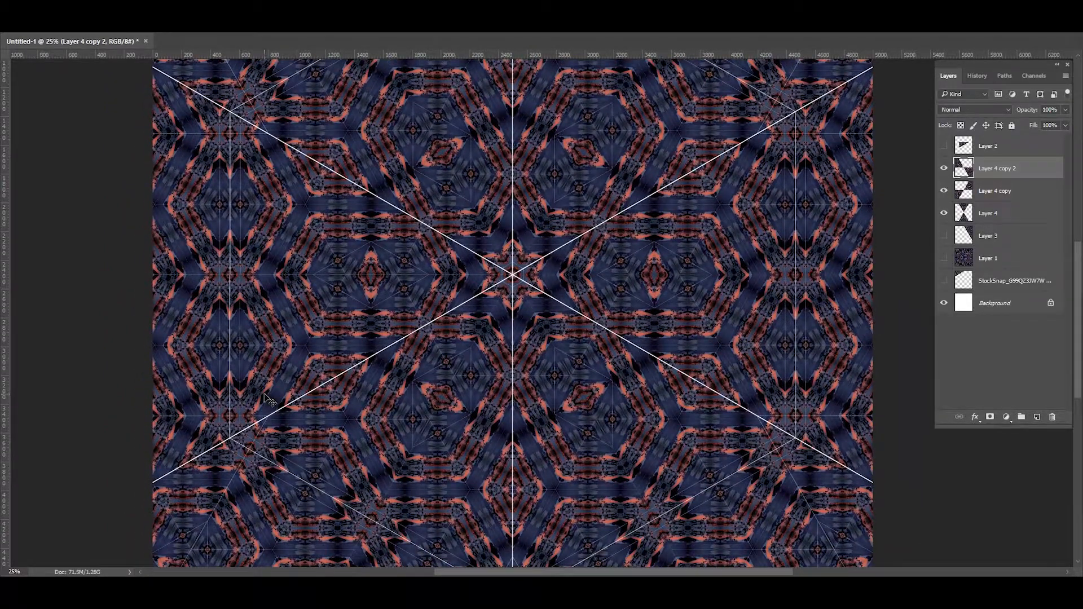
key(ctrl+plus)
key(ctrl+plus)
key(ctrl+plus)
key(ctrl+plus)
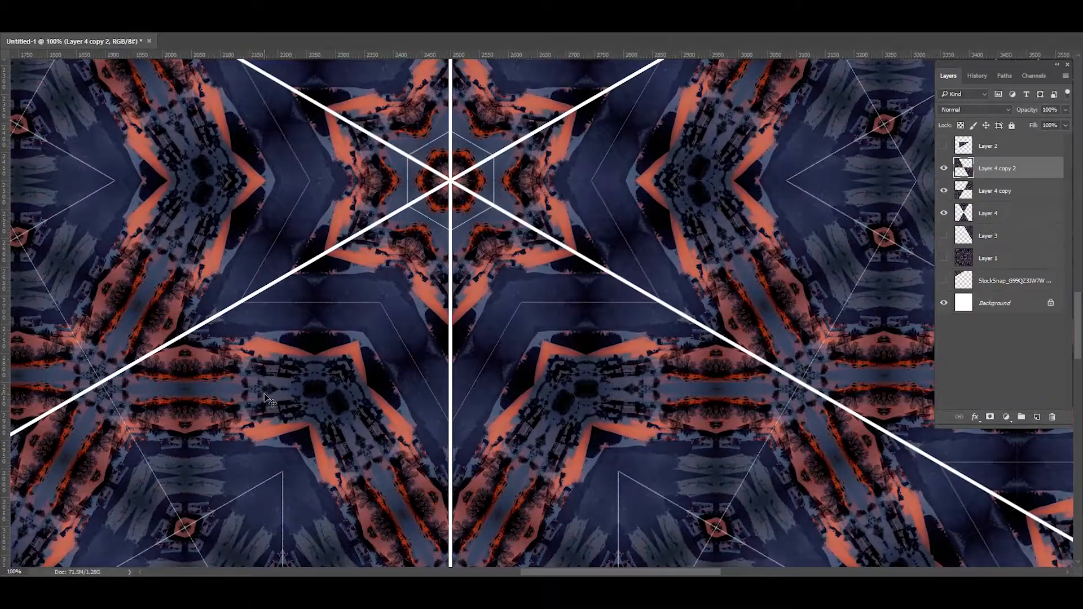
drag(419, 359, 477, 483)
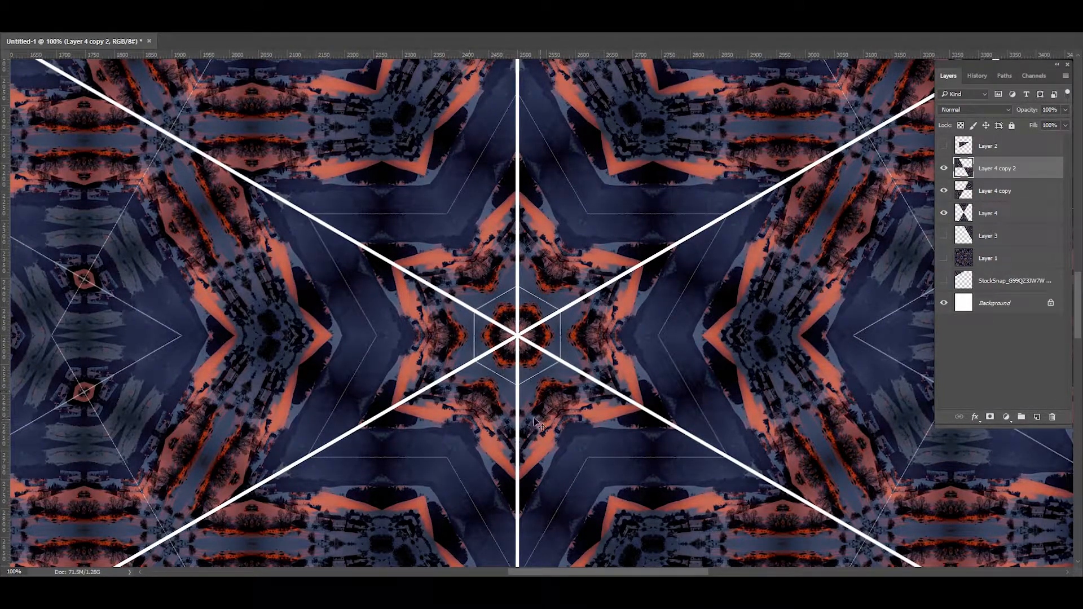
drag(315, 289, 406, 257)
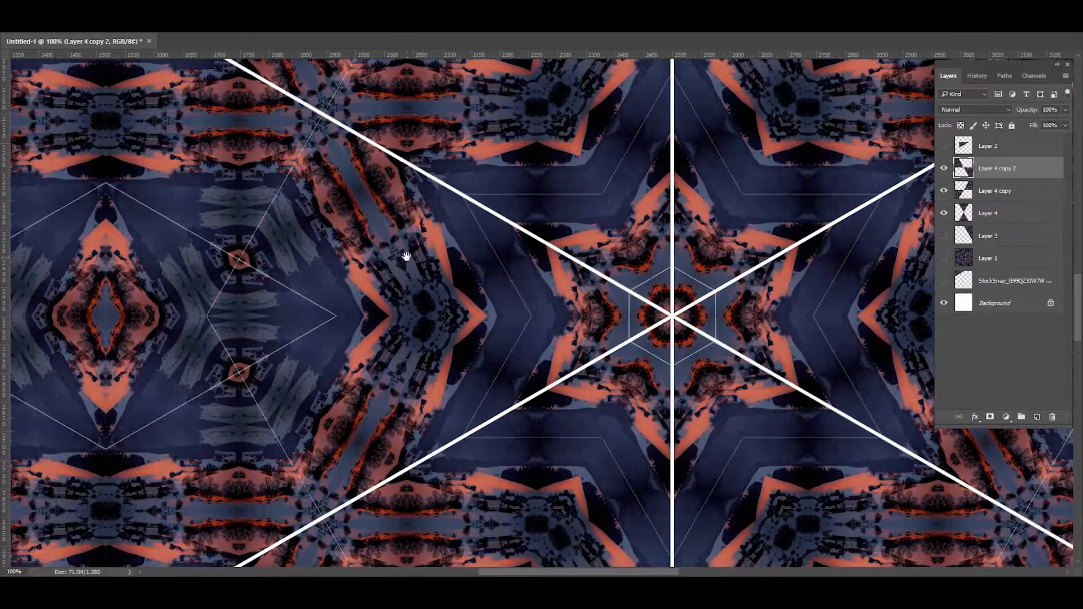
scroll(411, 261, down, 5)
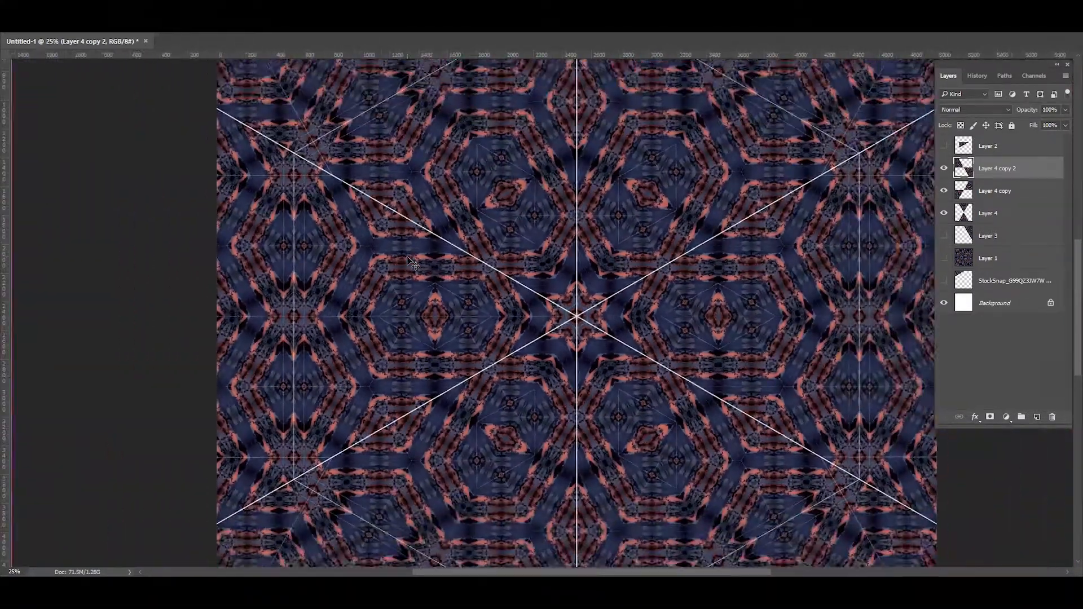
key(ctrl+semicolon)
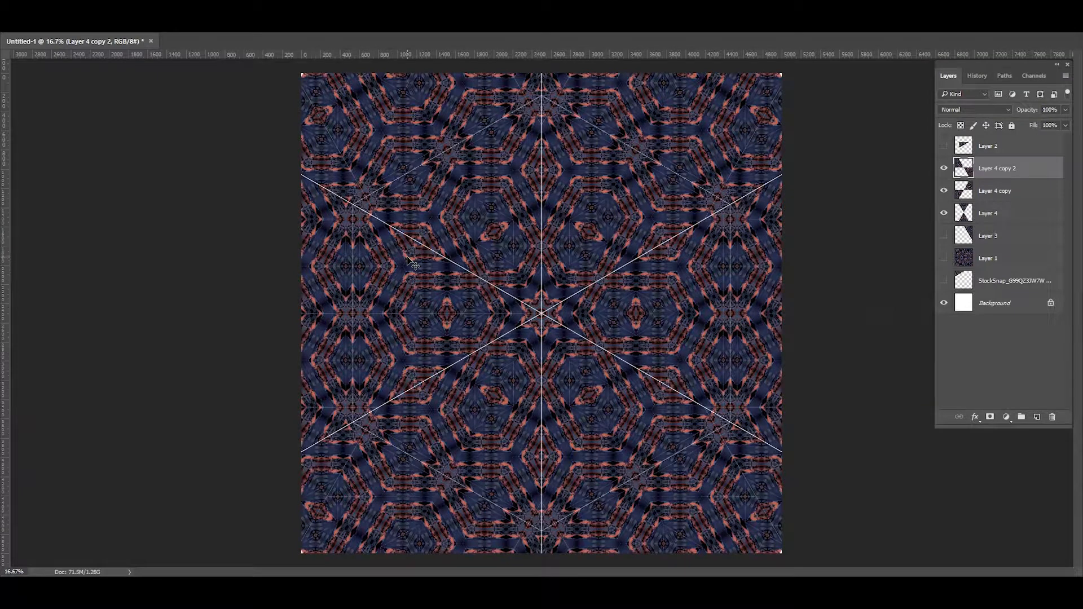
key(ctrl+semicolon)
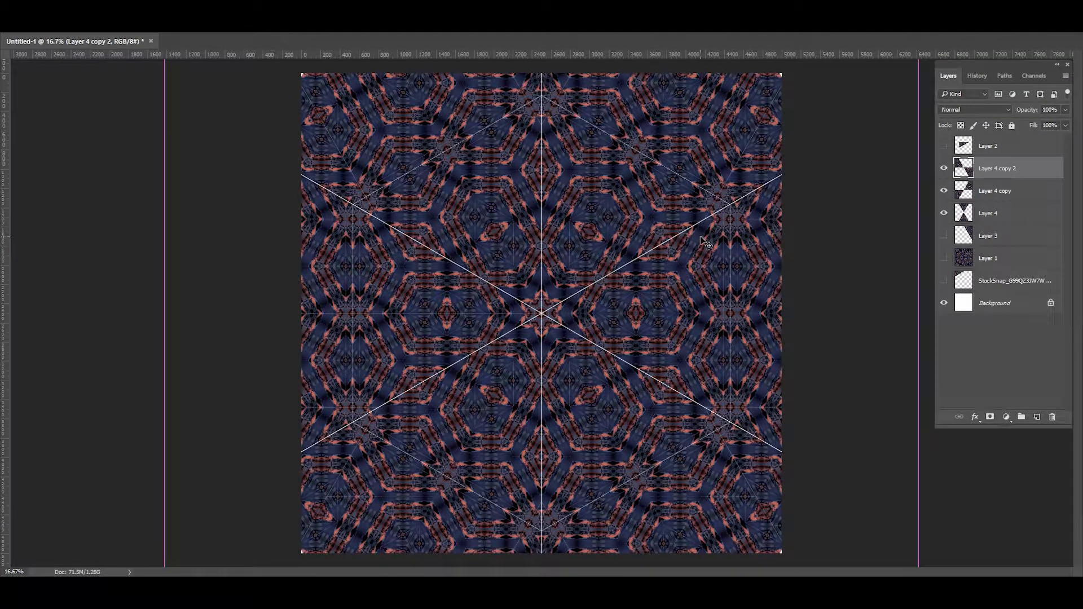
Merge the three wedge layers into a single Layer 4 and hide the guides.
key(ctrl+e)
key(ctrl+e)
key(ctrl+semicolon)
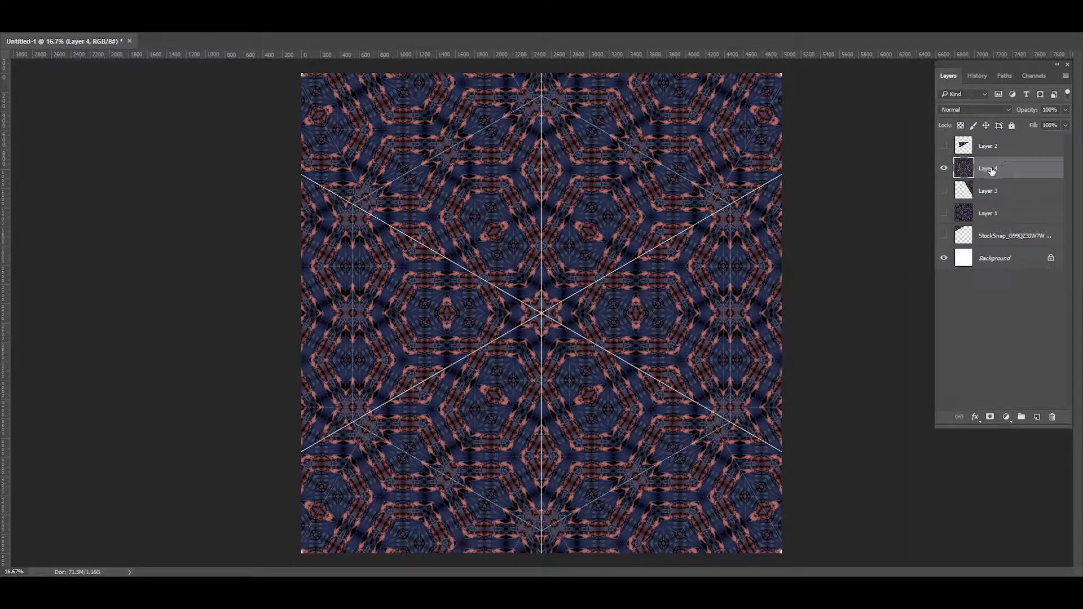
Duplicate Layer 4 and scale the copy down about the canvas centre to roughly a third of the canvas width.
right_click(992, 171)
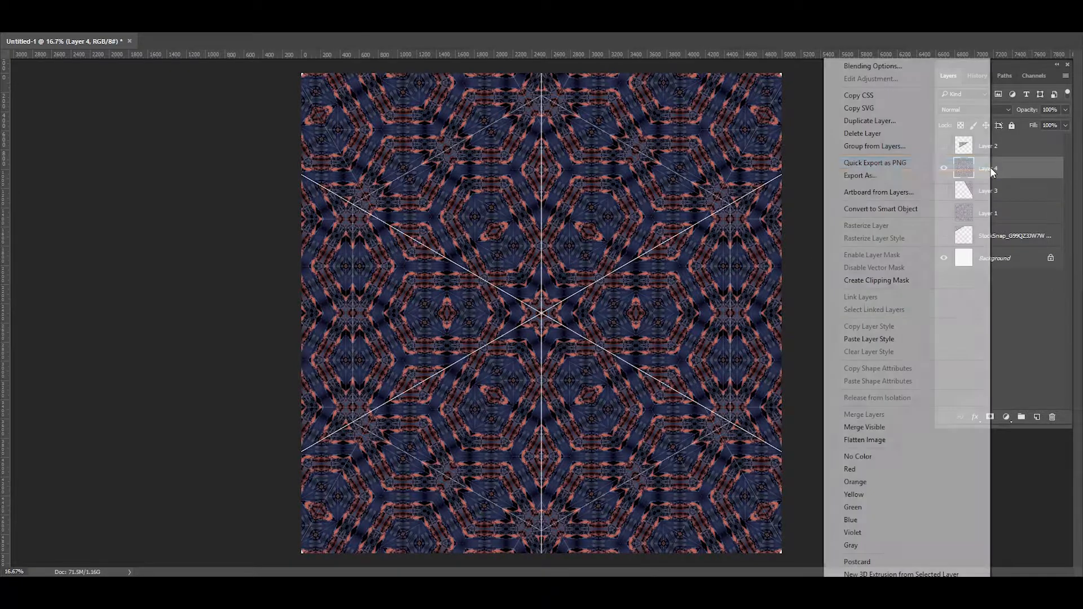
click(871, 121)
click(632, 185)
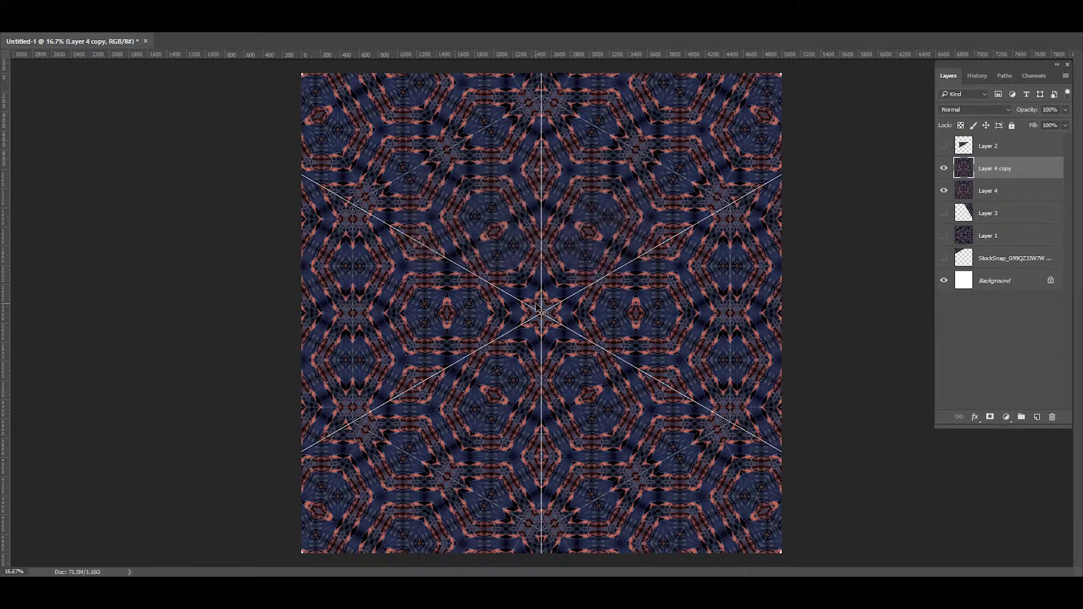
key(ctrl+semicolon)
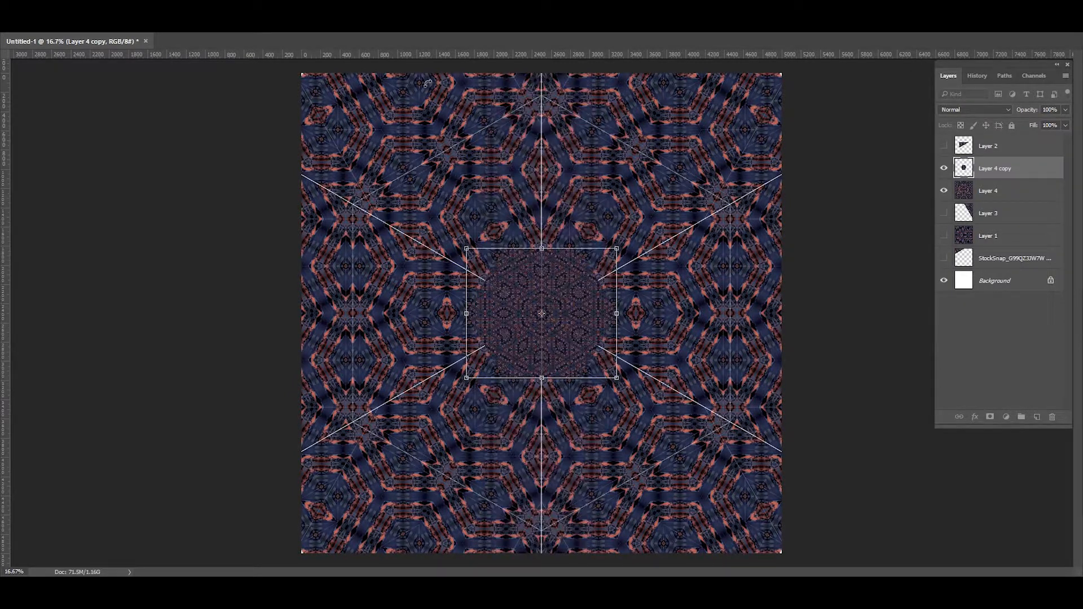
key(Return)
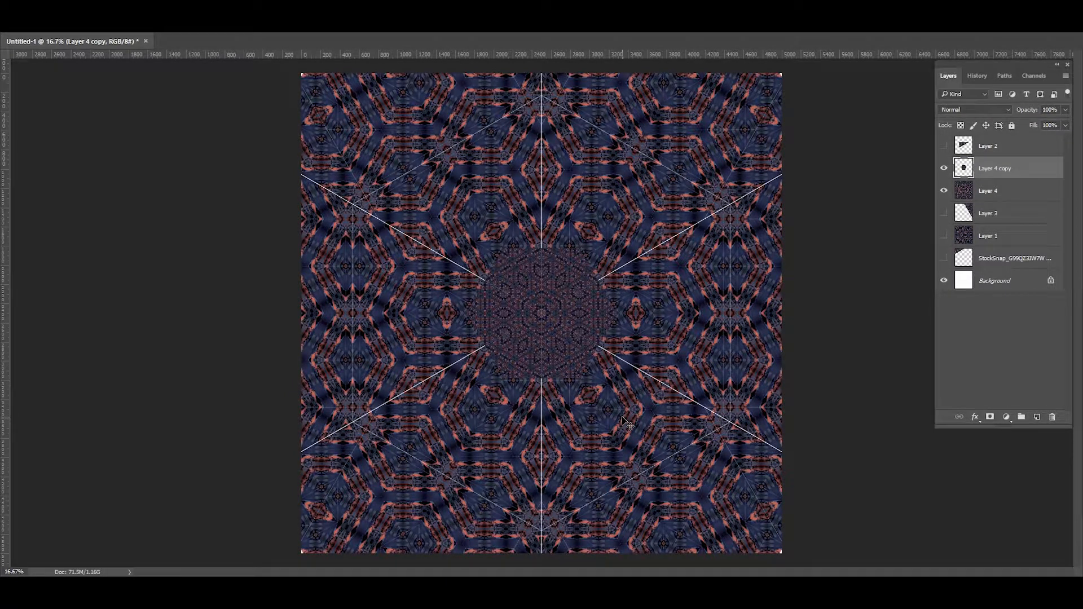
Rotate the small central Layer 4 copy about 30 degrees clockwise.
key(ctrl+t)
drag(632, 415, 557, 444)
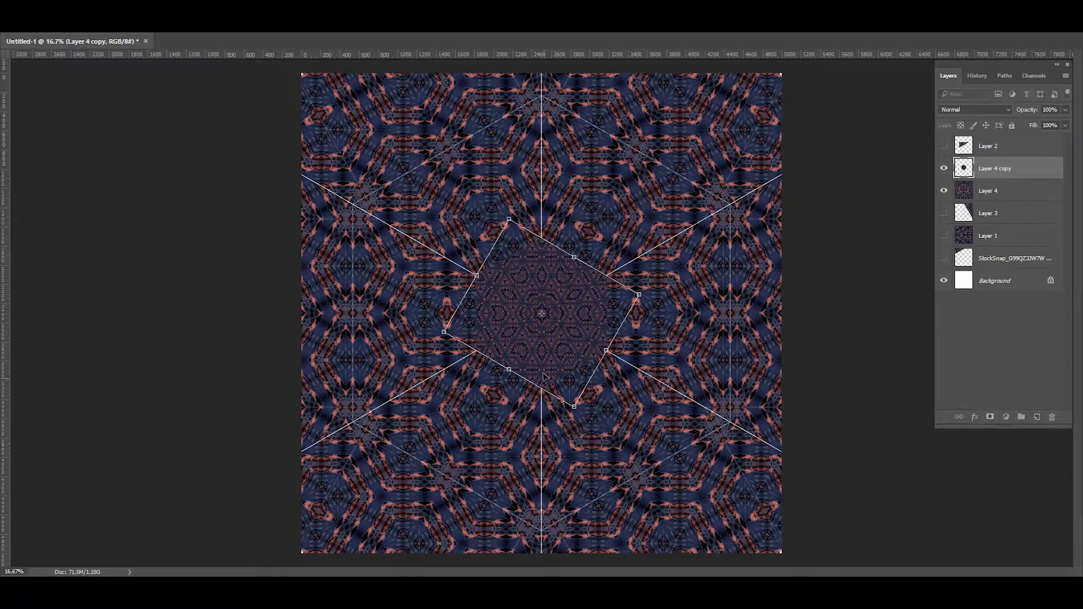
key(Return)
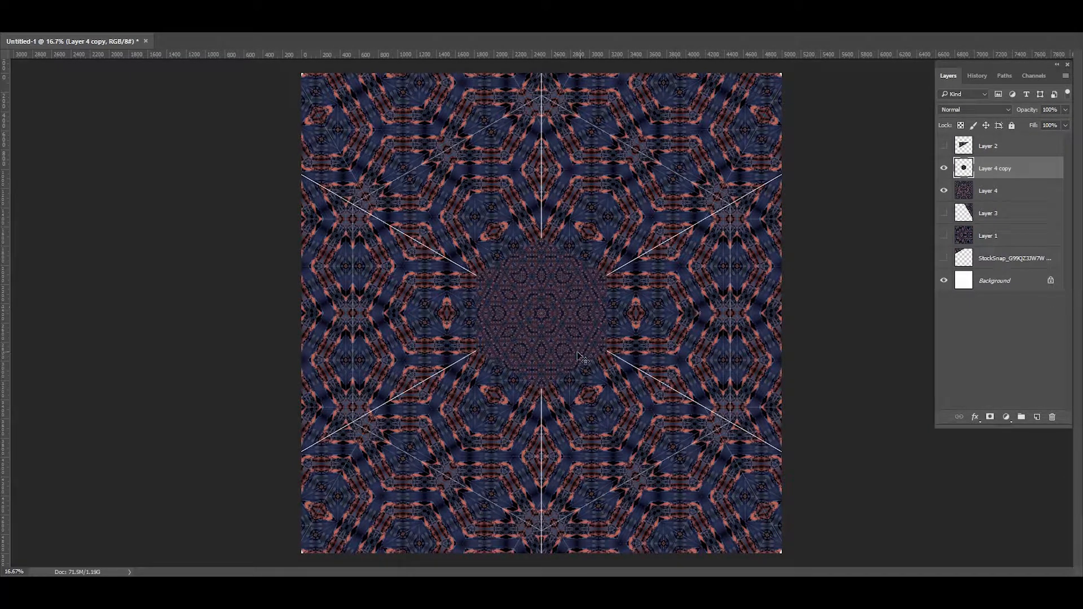
Examine the centre of the small rotated pattern close up and its fit on the whole canvas.
key(ctrl+plus)
key(ctrl+plus)
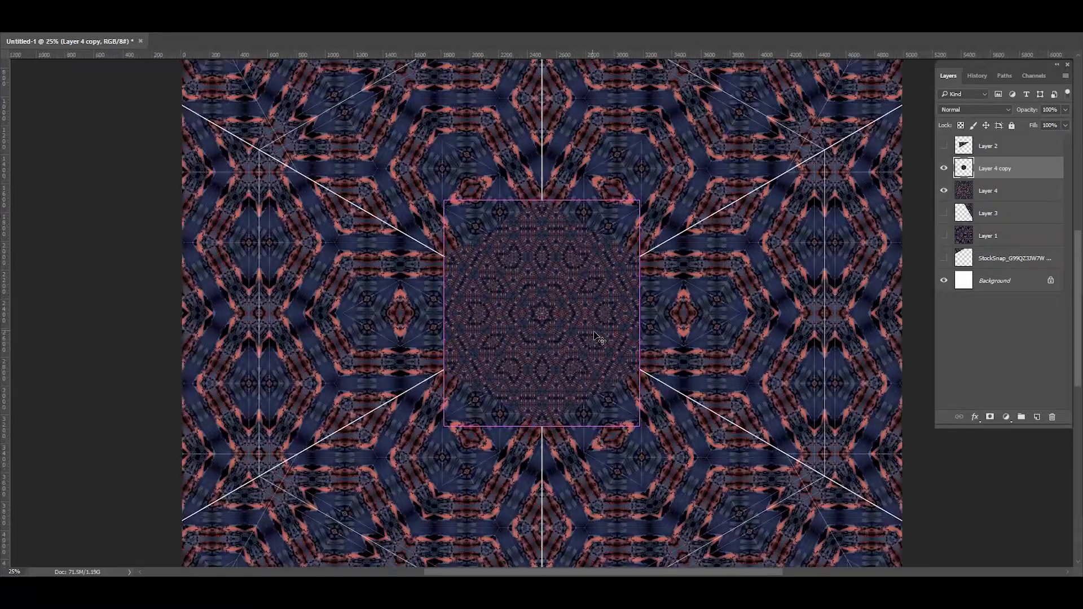
key(ctrl+plus)
key(ctrl+plus)
key(ctrl+plus)
key(ctrl+plus)
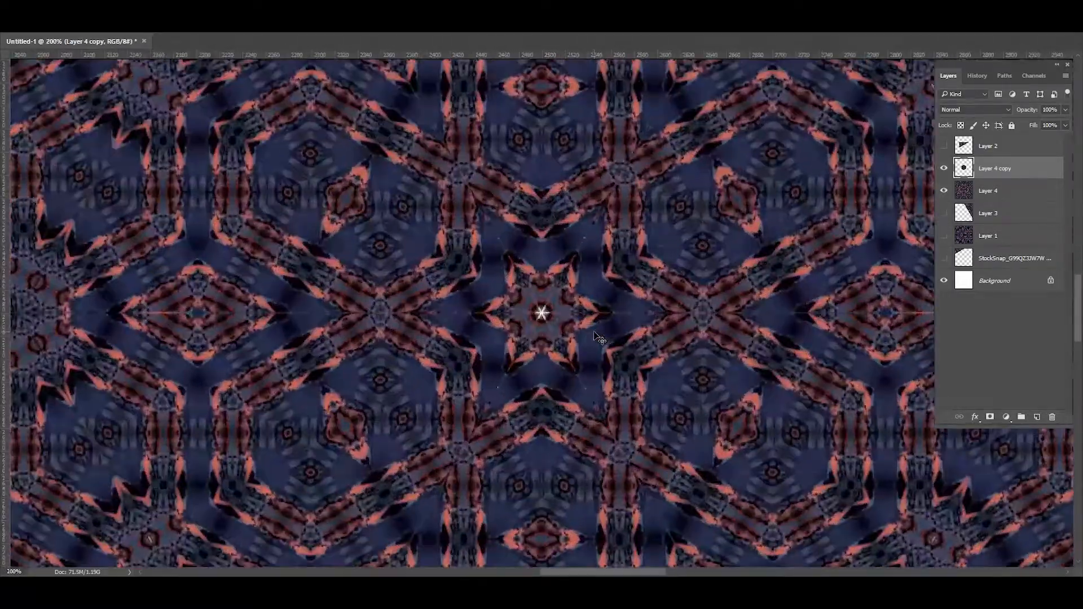
key(ctrl+minus)
key(ctrl+minus)
key(ctrl+minus)
key(ctrl+minus)
key(ctrl+minus)
key(ctrl+minus)
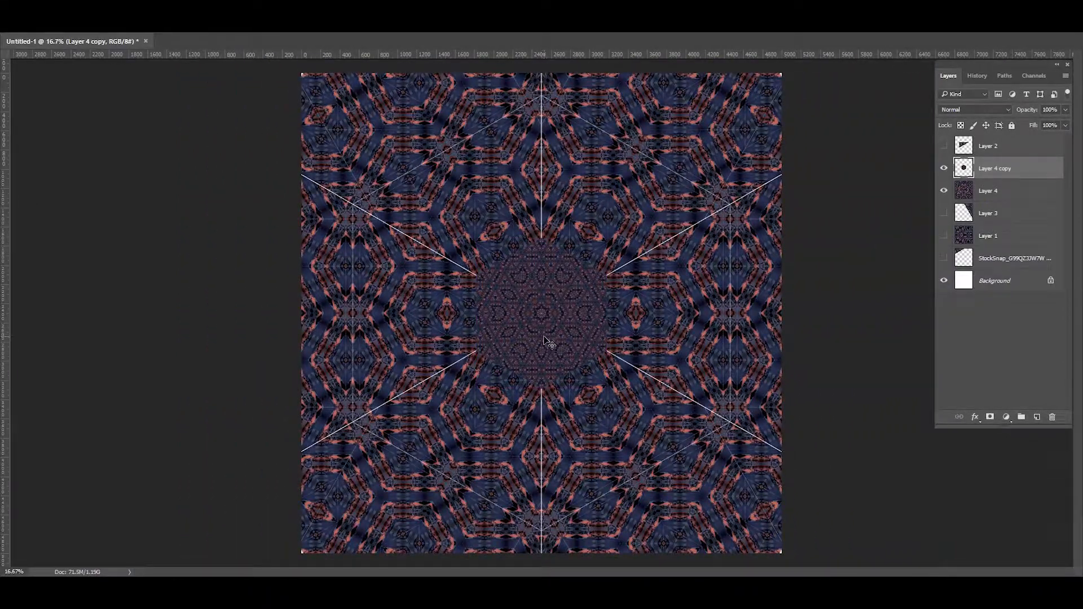
Move Layer 4 copy up to the top edge of the canvas along the vertical centre line and set its blend mode to Screen.
drag(555, 357, 576, 152)
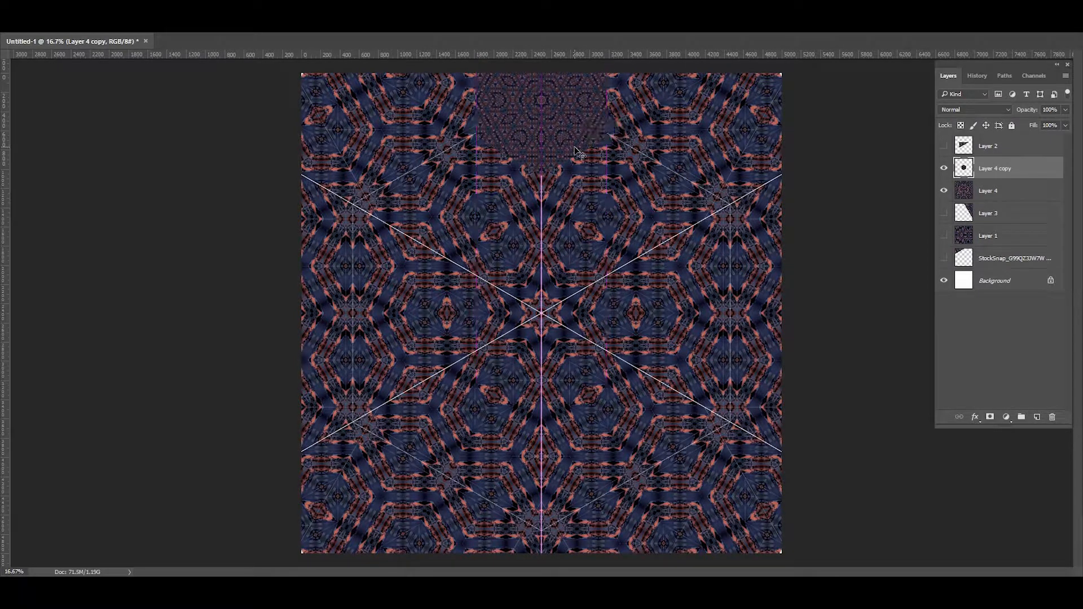
click(982, 109)
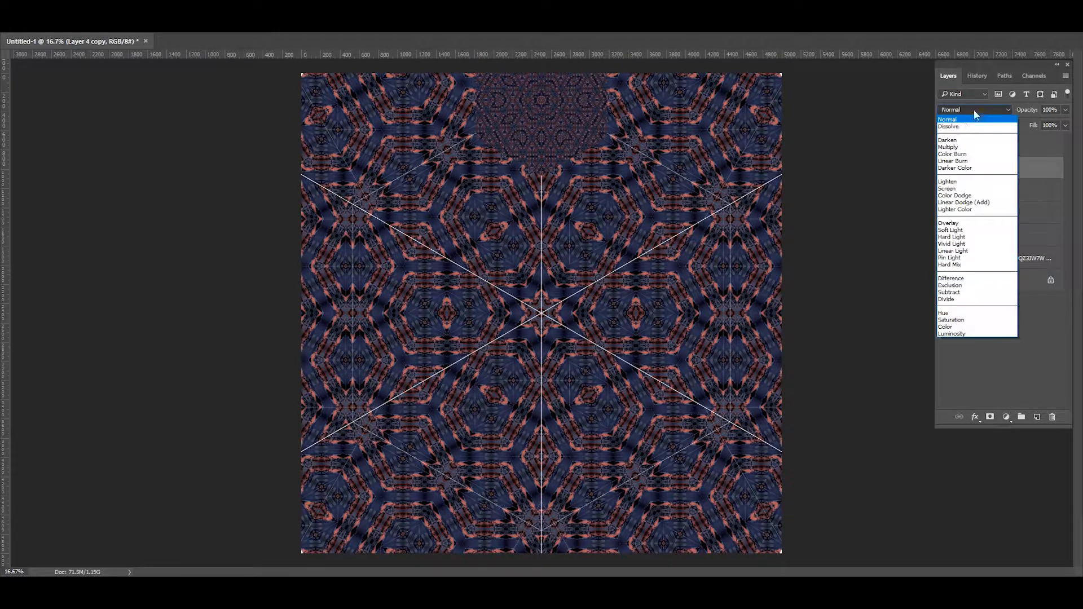
click(949, 185)
drag(571, 153, 567, 146)
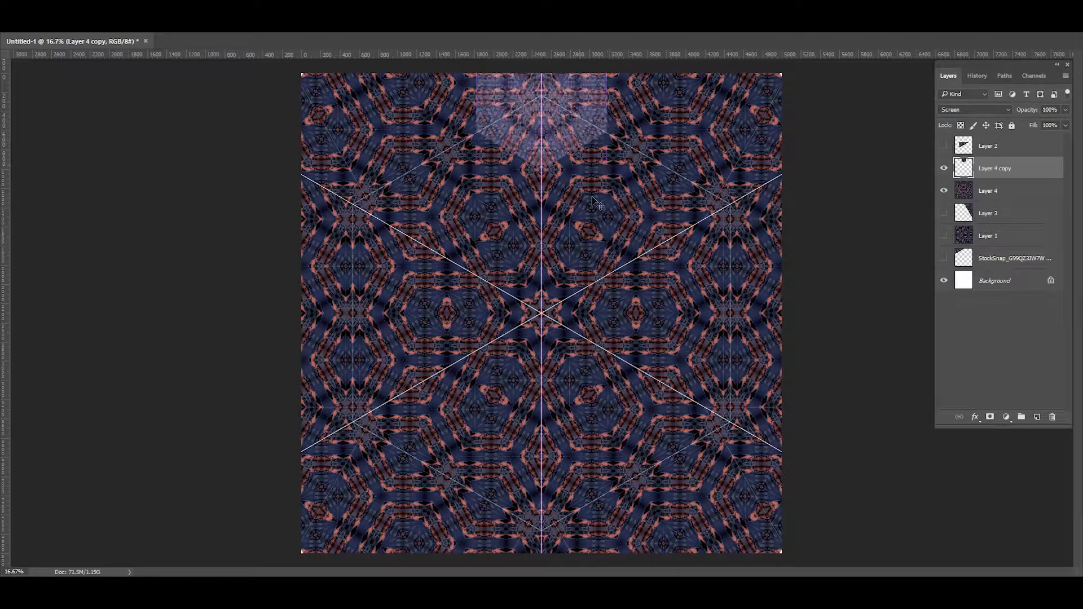
Compare Layer 4 copy in Normal and Screen blend modes, ending on Screen, and shift it slightly upward.
key(ctrl+plus)
key(ctrl+plus)
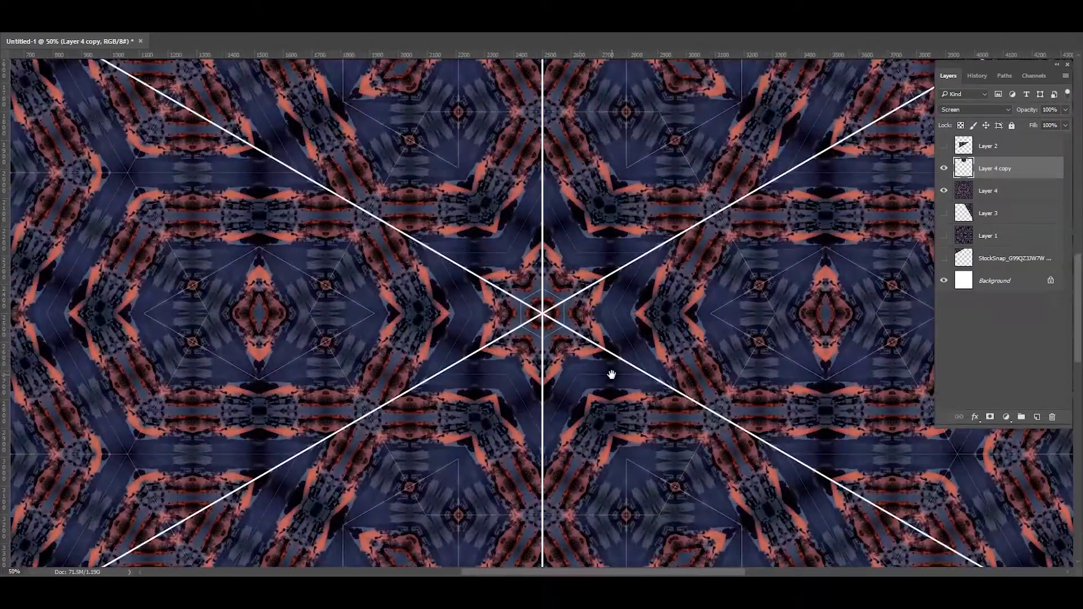
key(ctrl+plus)
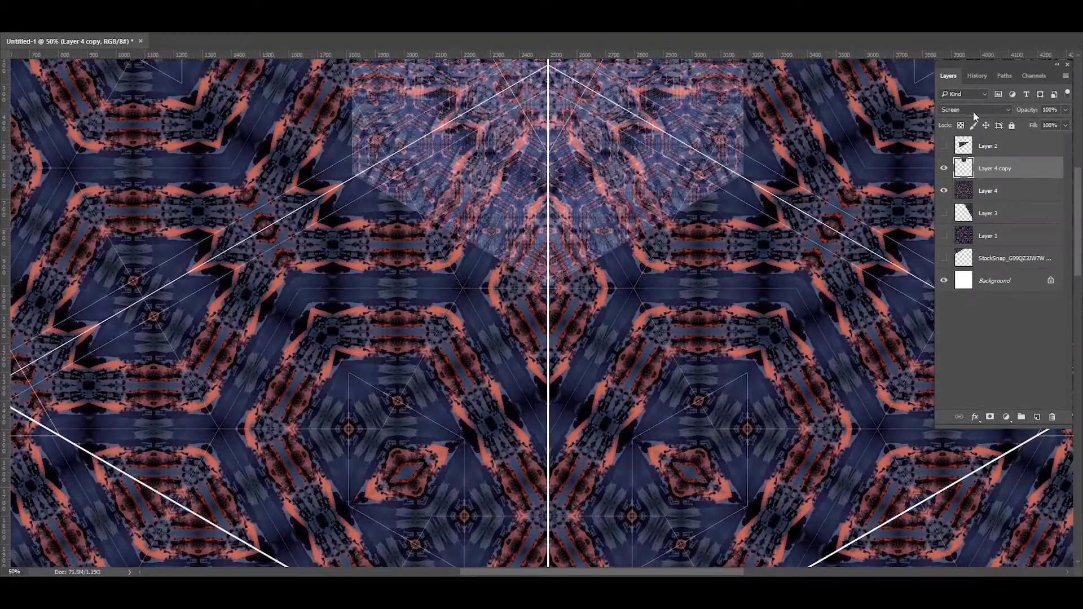
click(974, 110)
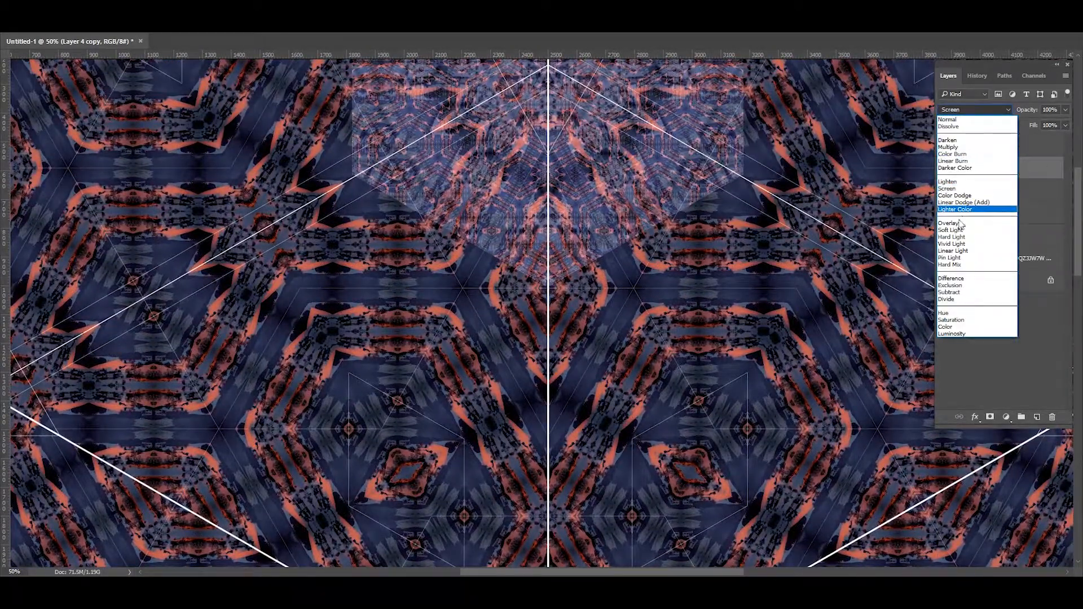
click(1008, 108)
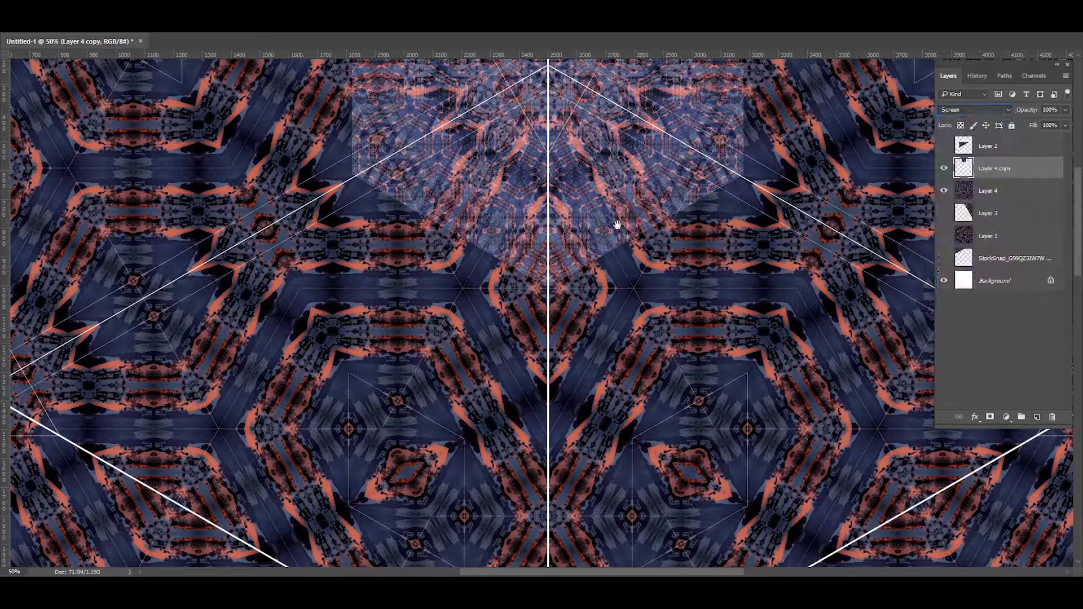
key(shift+alt+n)
drag(617, 224, 604, 306)
click(973, 110)
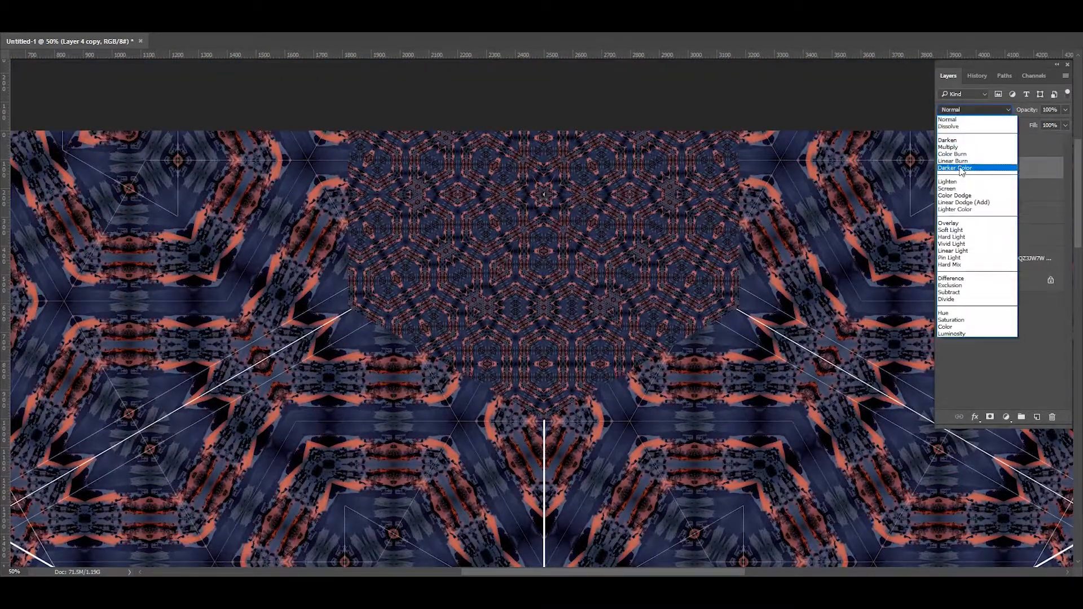
click(973, 189)
drag(621, 281, 616, 258)
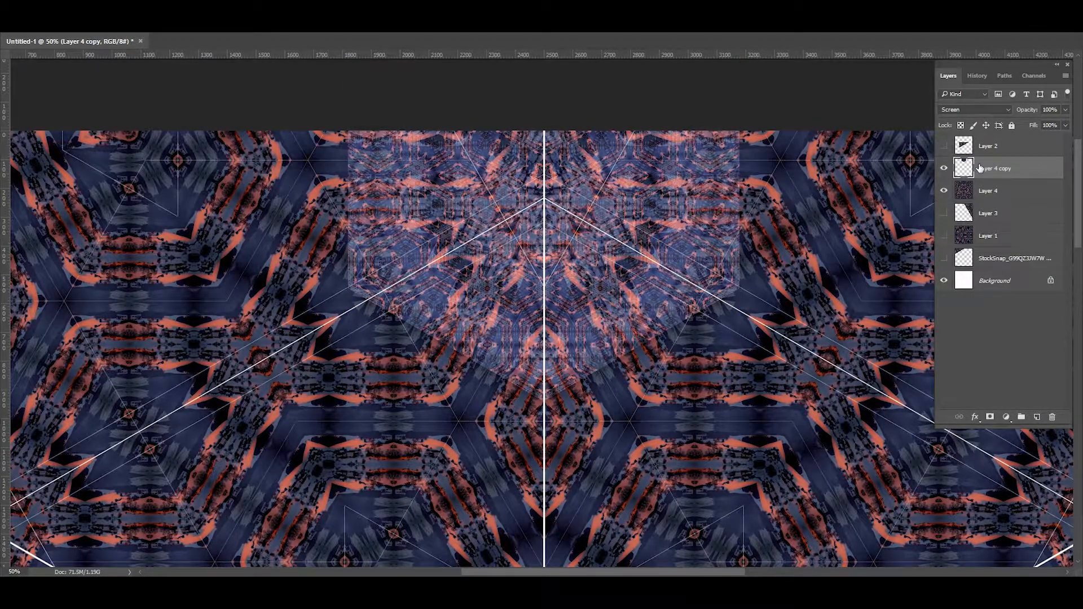
Try the Multiply and Overlay blend modes on Layer 4 copy and set it back to Screen.
click(972, 112)
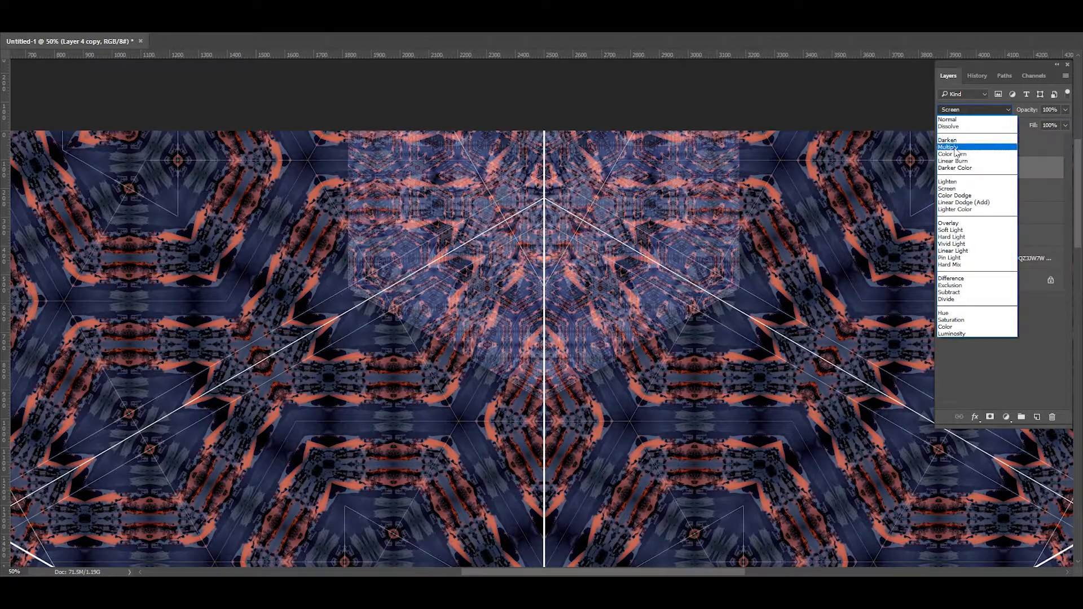
click(959, 129)
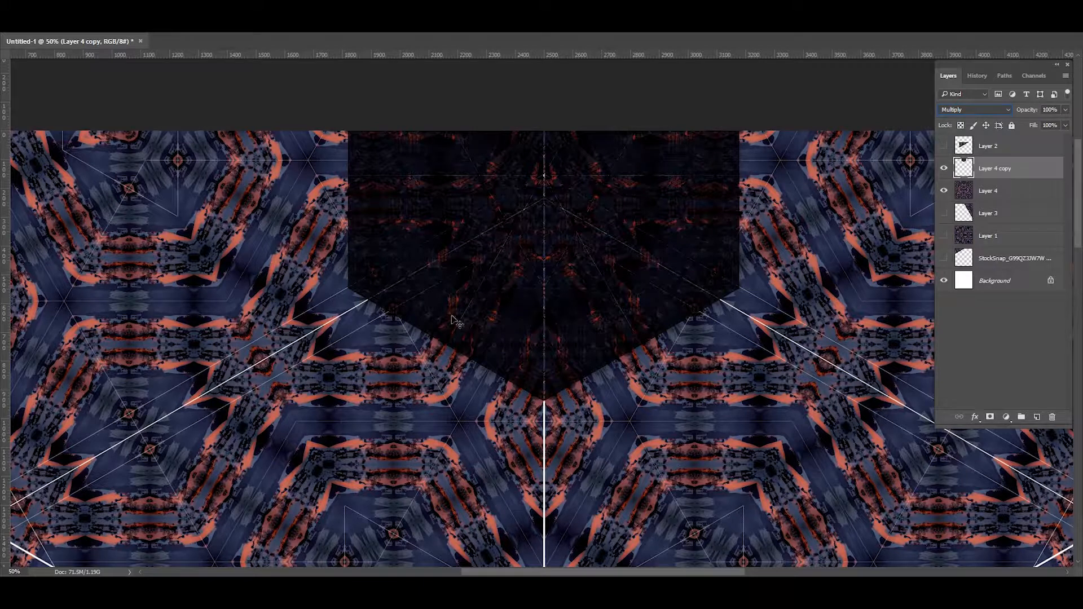
click(995, 113)
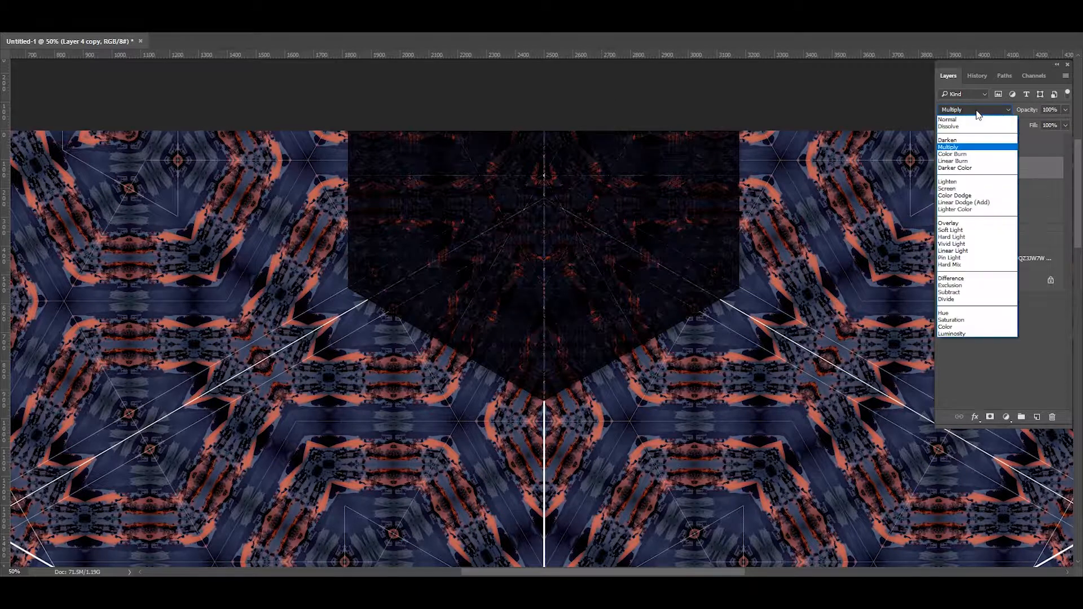
click(954, 227)
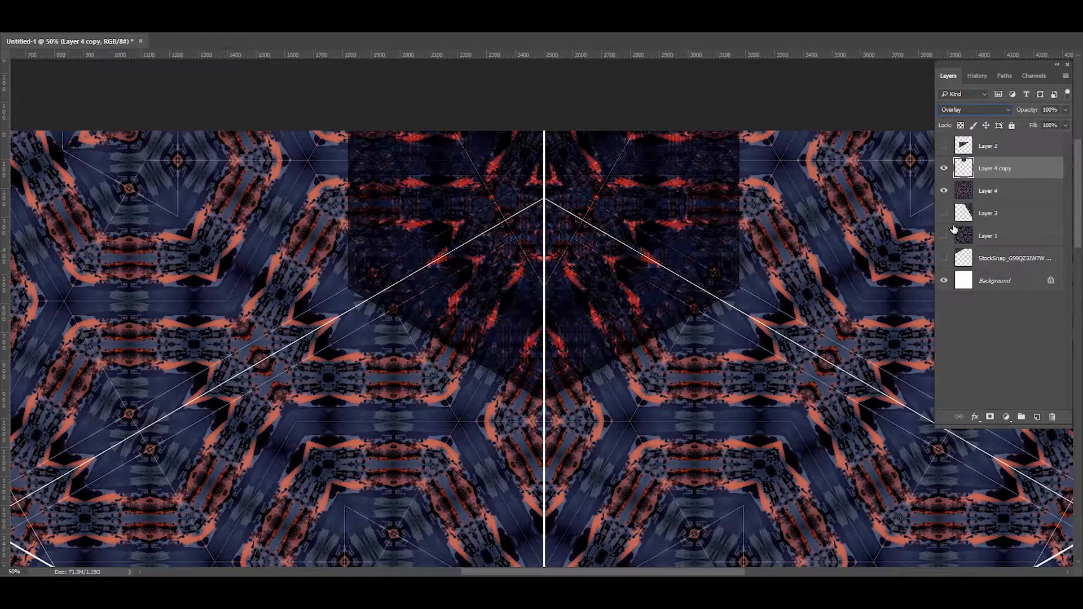
click(969, 110)
click(957, 190)
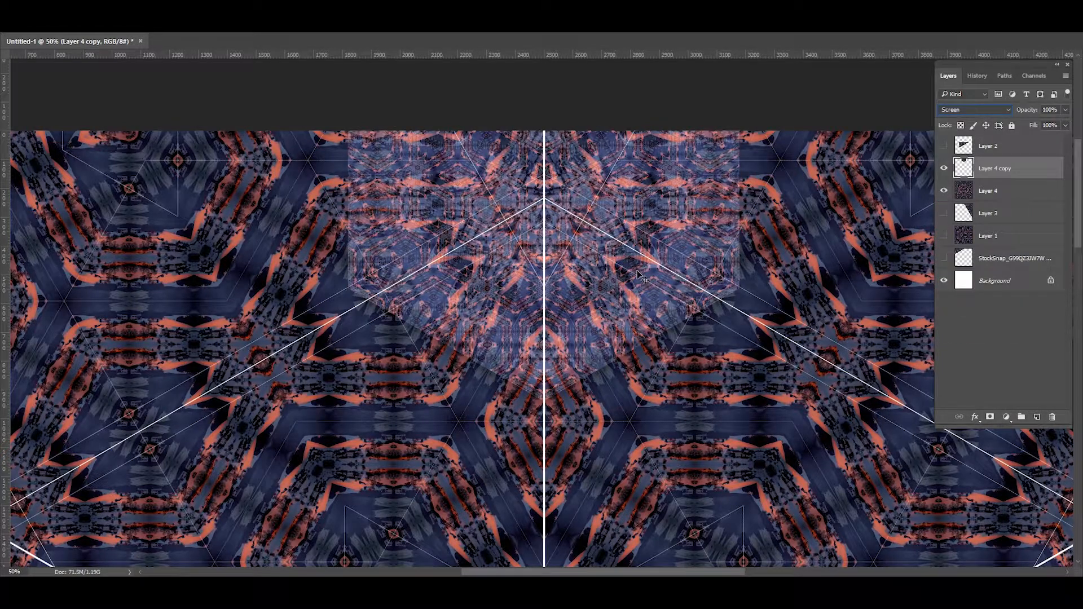
Fine-tune the vertical position of Layer 4 copy along the centre line so it lines up with the pattern beneath.
drag(622, 289, 645, 259)
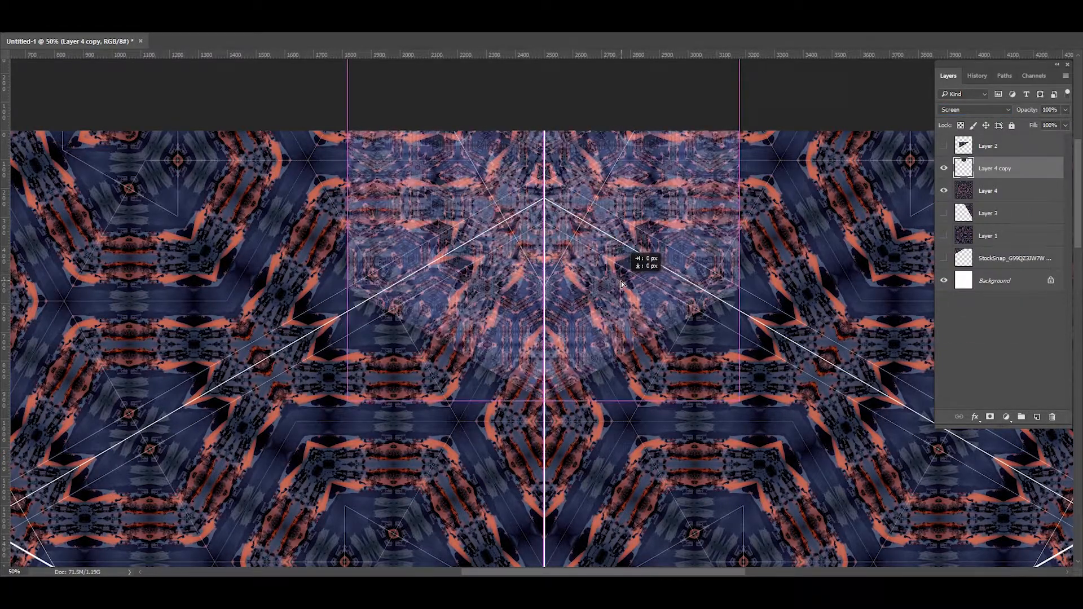
key(shift+Up)
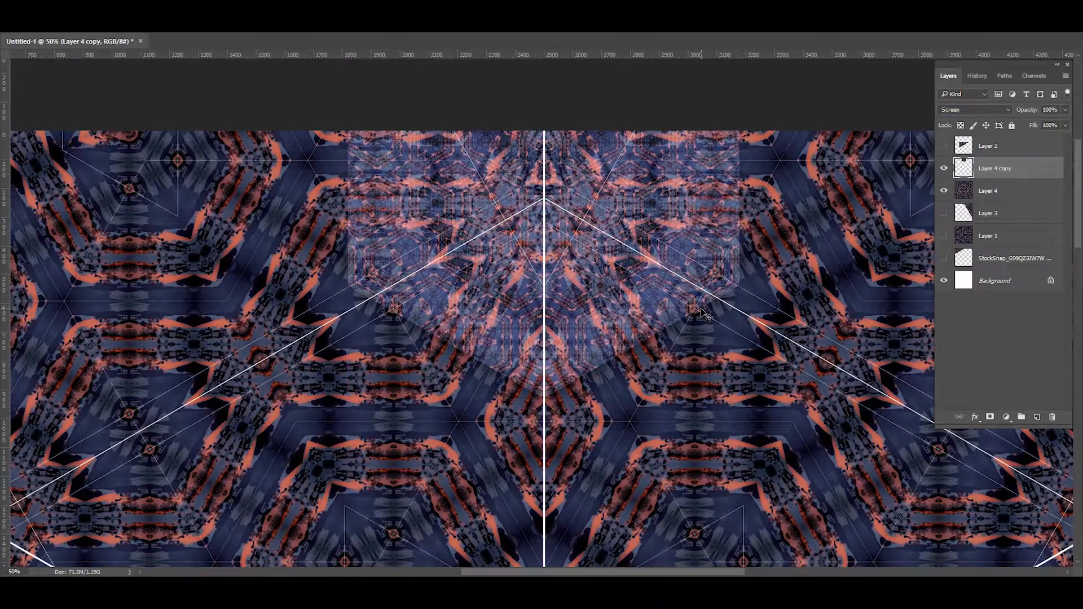
drag(571, 308, 570, 321)
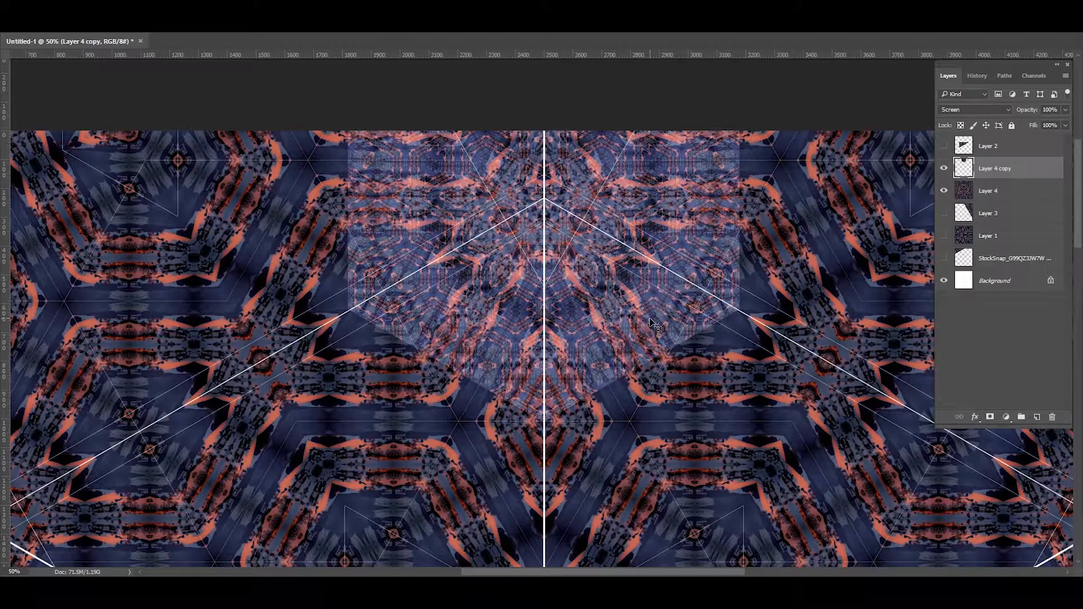
key(shift+Up)
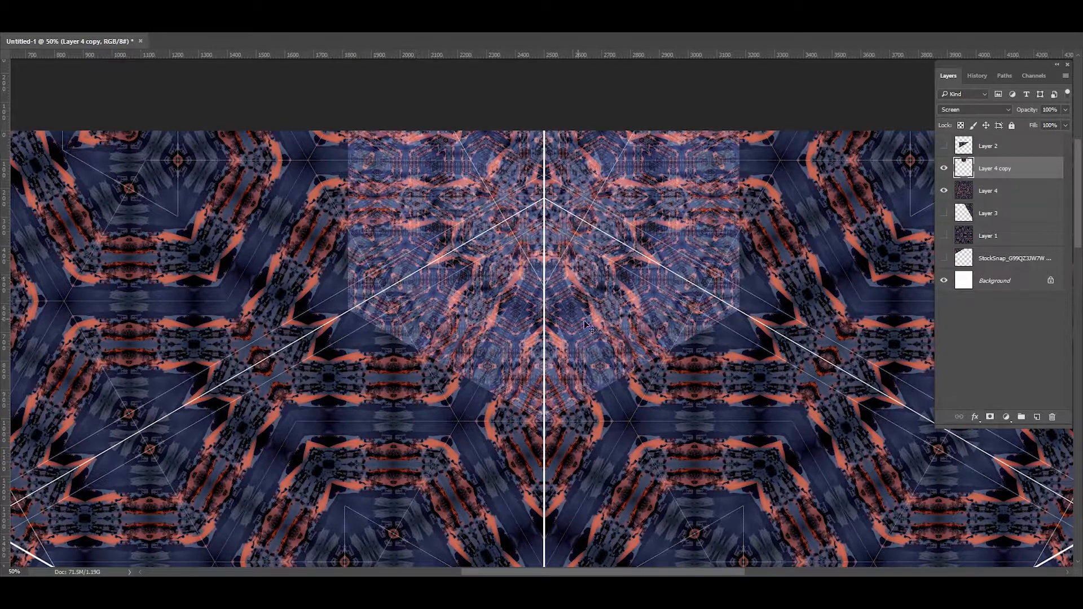
Duplicate Layer 4 copy and place the duplicate at the canvas's bottom edge on the vertical centre line.
key(ctrl+minus)
key(ctrl+minus)
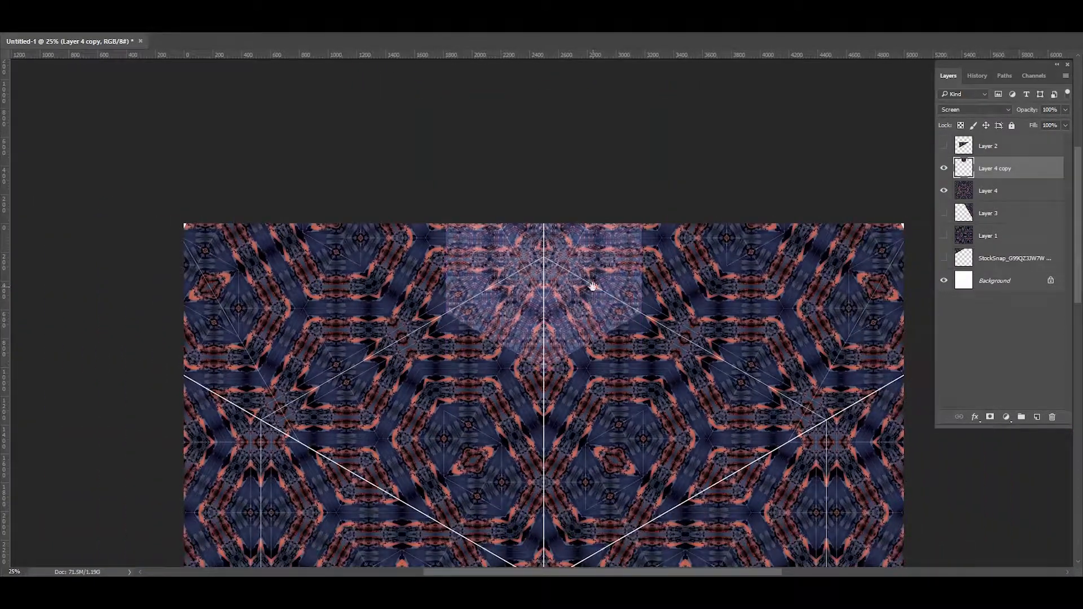
drag(592, 287, 582, 181)
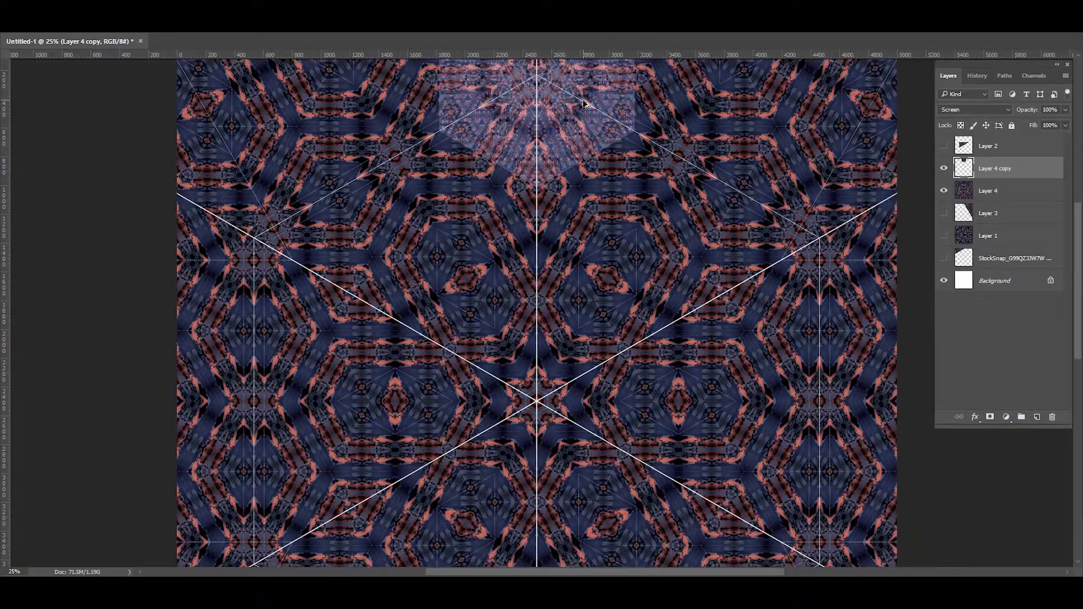
alt+drag(584, 103, 581, 420)
drag(564, 476, 576, 229)
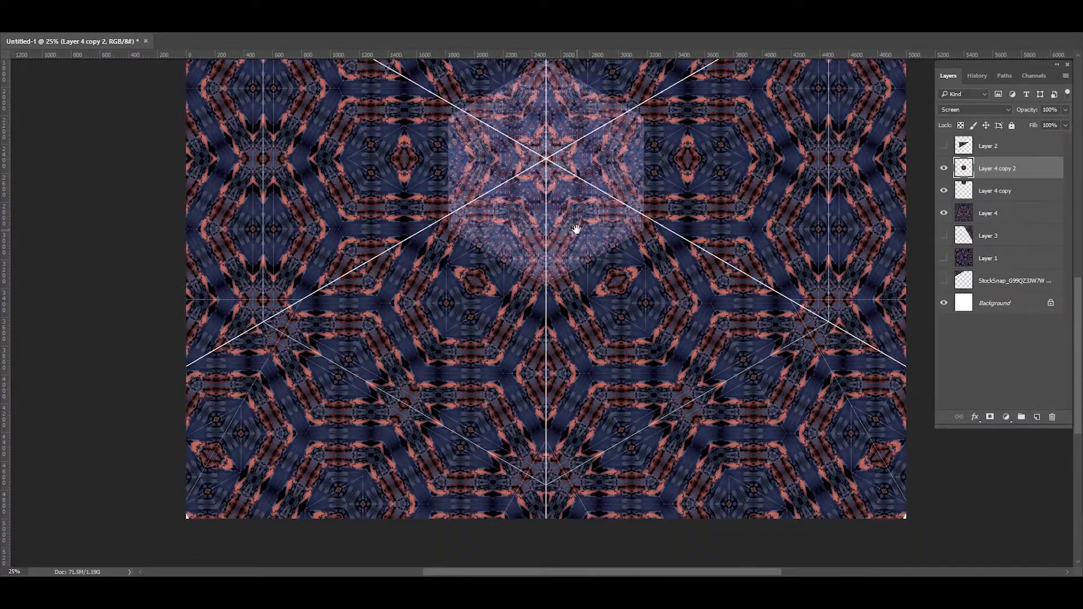
drag(584, 128, 581, 438)
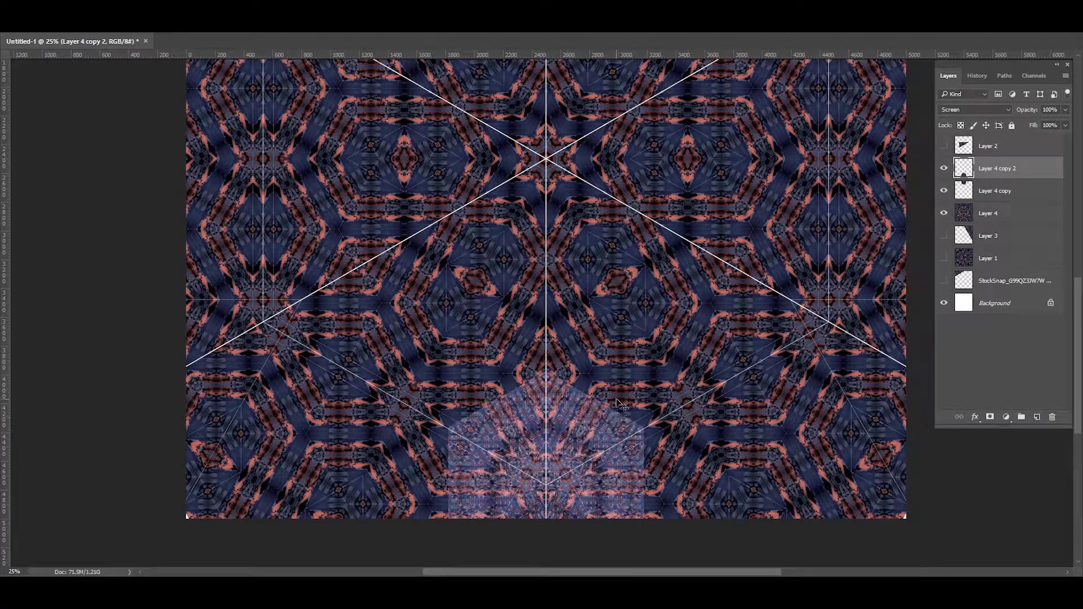
Fine-align the bottom duplicate with the pattern beneath and merge it into Layer 4 copy.
scroll(625, 385, up, 3)
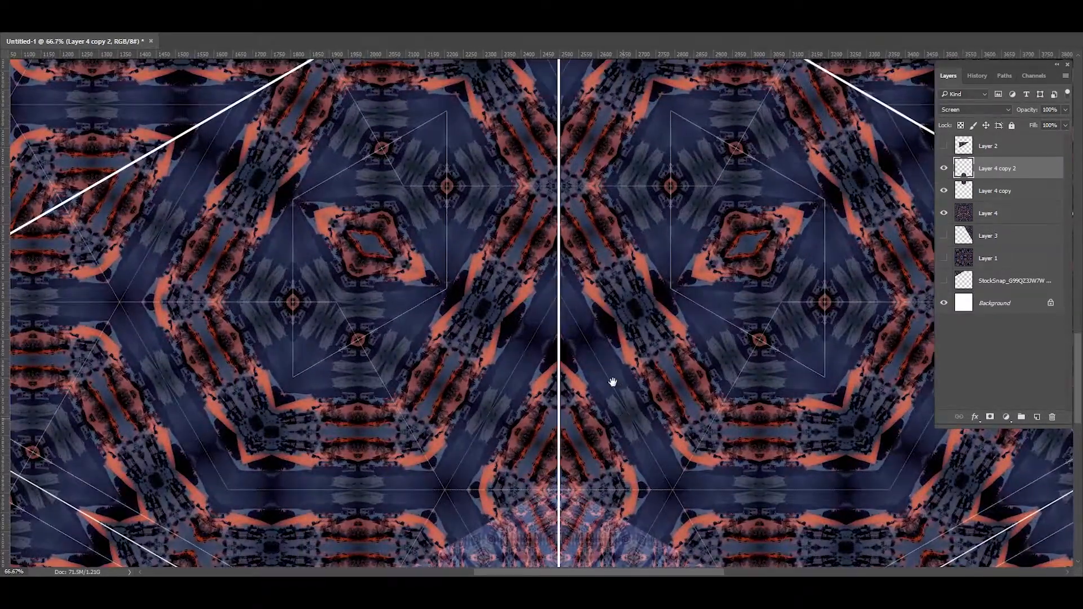
drag(612, 383, 609, 185)
drag(603, 308, 602, 312)
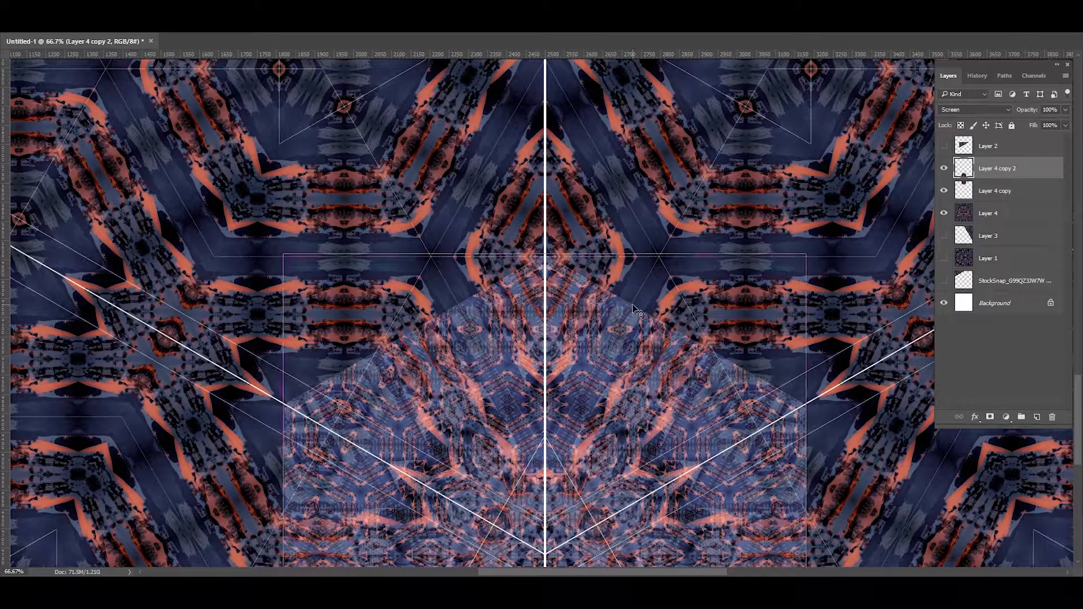
scroll(633, 309, down, 3)
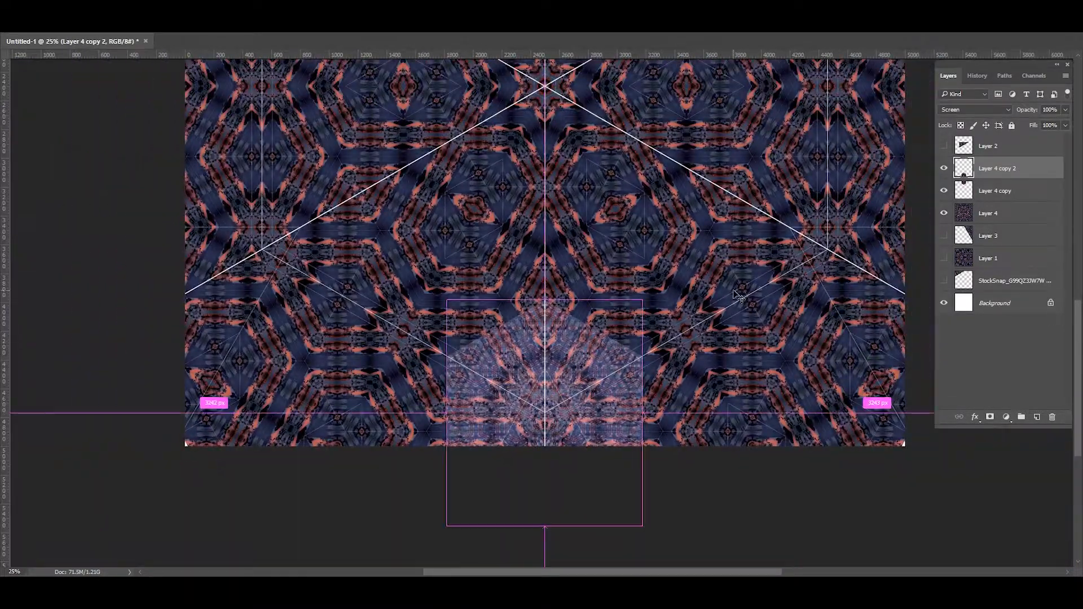
scroll(728, 292, down, 2)
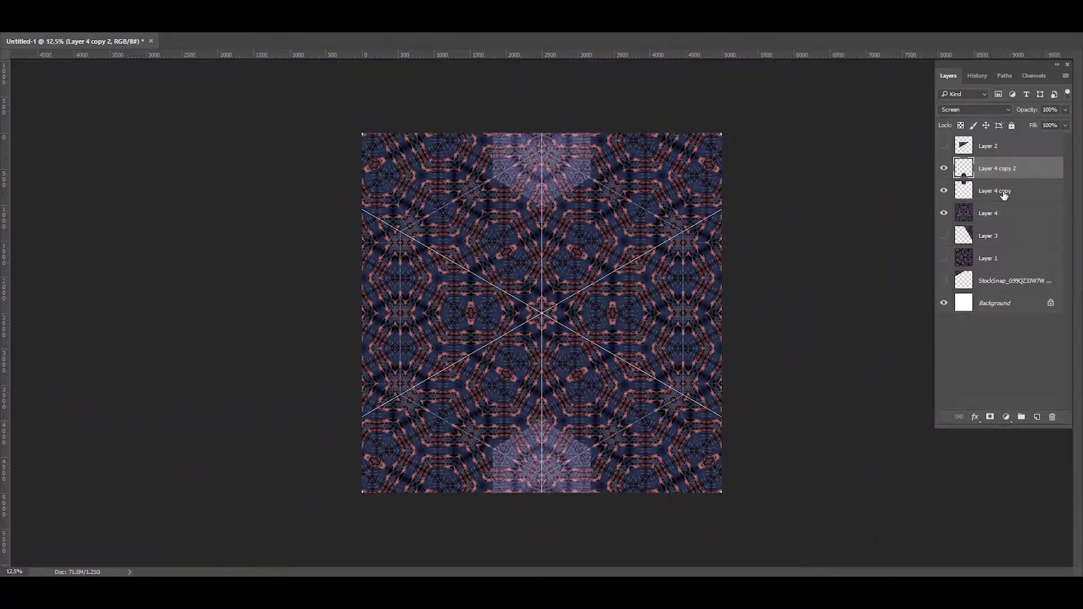
key(Delete)
Duplicate the merged Layer 4 copy and rotate the duplicate about 60 degrees counterclockwise around the canvas centre.
right_click(987, 167)
click(890, 121)
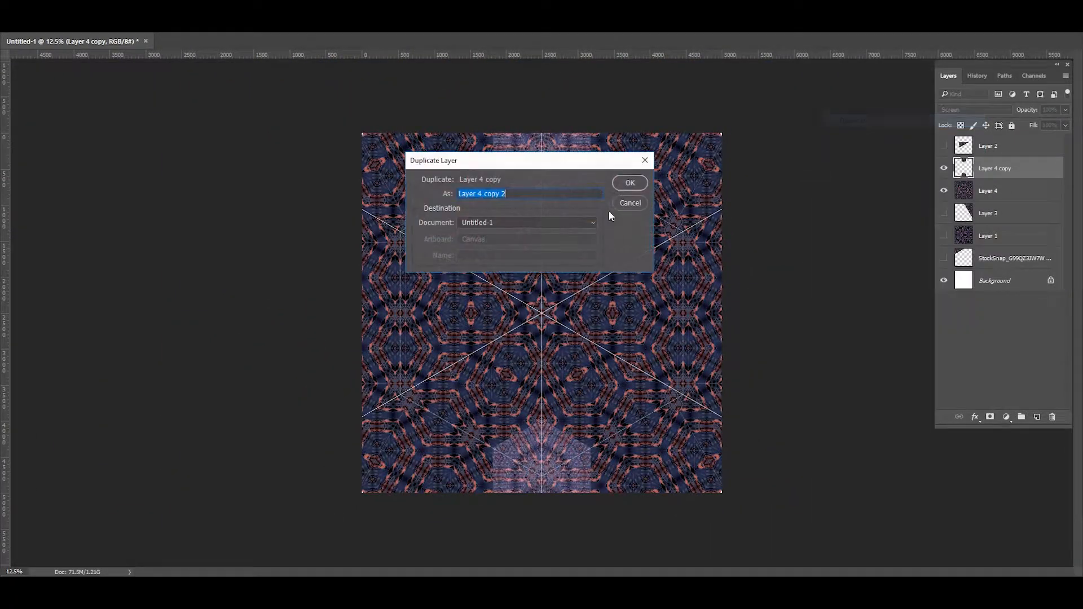
click(630, 183)
key(ctrl+t)
drag(798, 350, 798, 275)
double_click(694, 379)
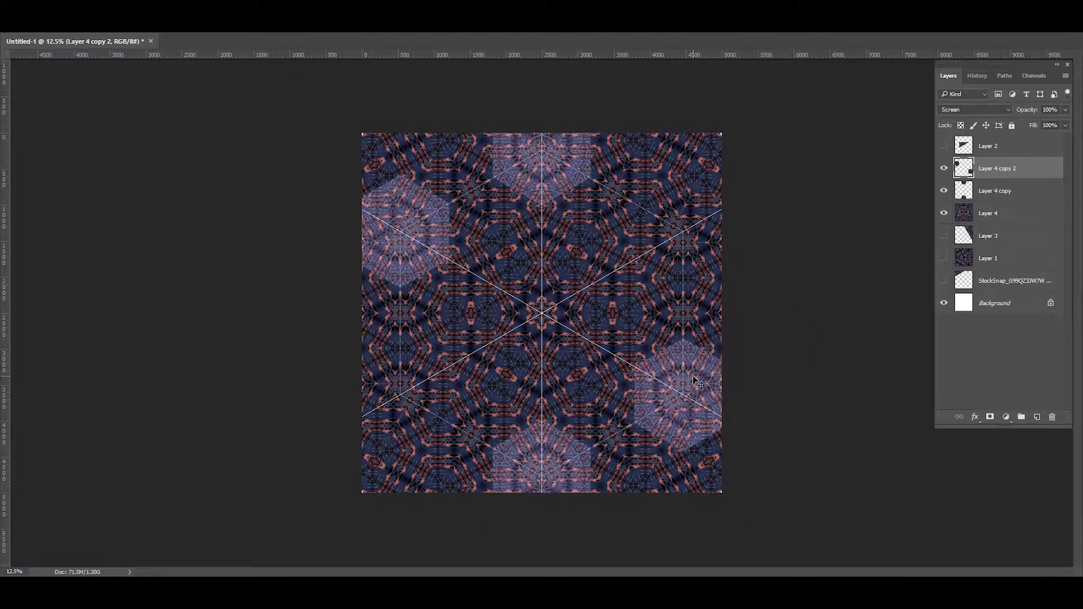
Duplicate Layer 4 copy 2 and rotate Layer 4 copy 3 another 60 degrees or so counterclockwise around the canvas centre.
right_click(988, 169)
click(897, 119)
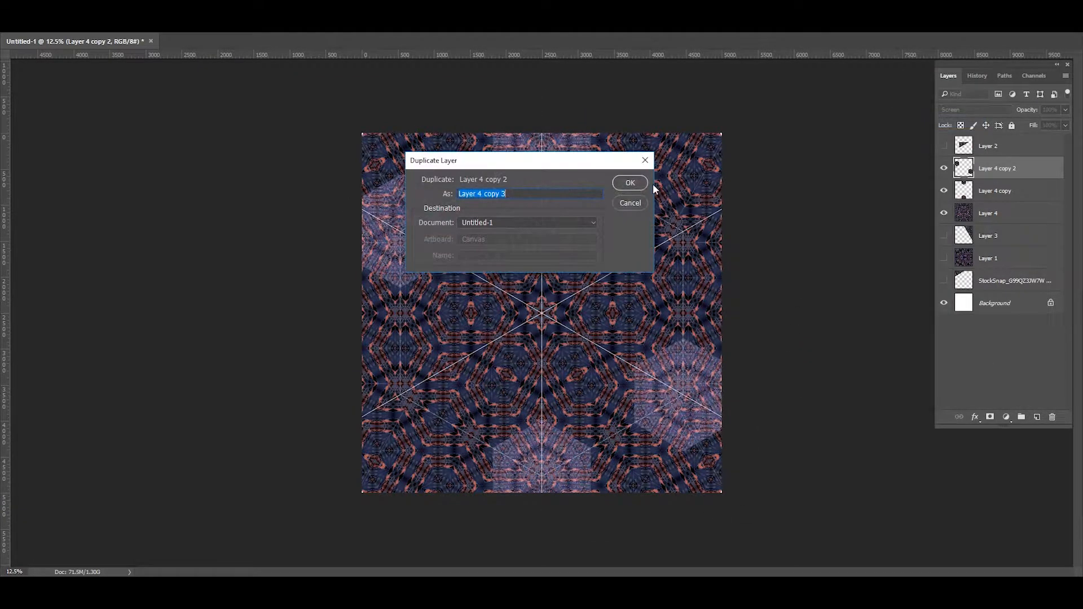
click(631, 183)
key(ctrl+t)
drag(801, 438, 790, 163)
double_click(675, 221)
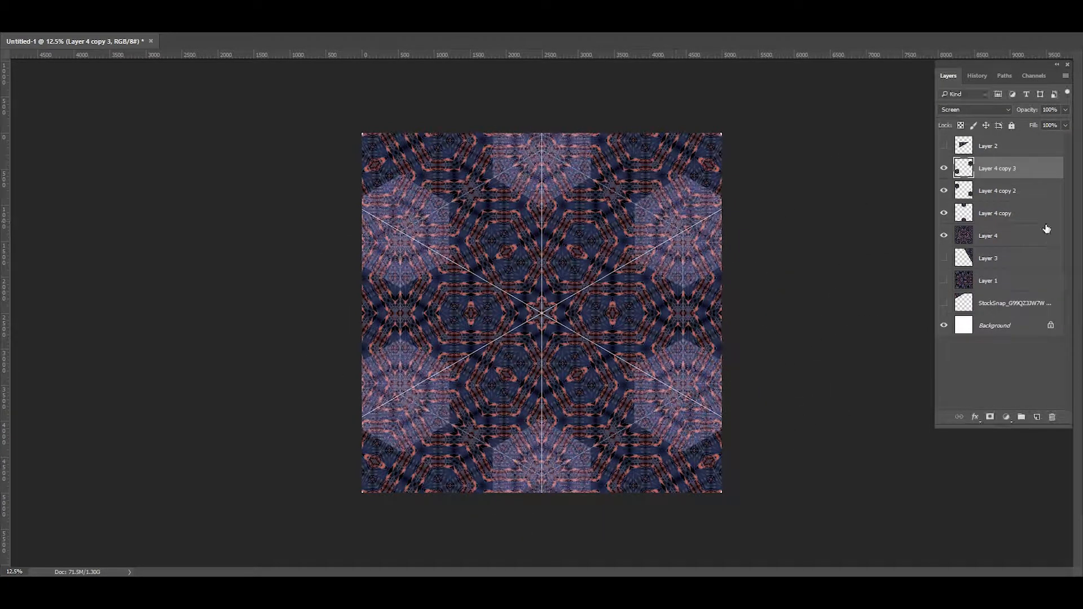
Merge Layer 4 copy 3 and Layer 4 copy 2 down into Layer 4 copy and check the pattern's centre.
key(ctrl+e)
key(ctrl+e)
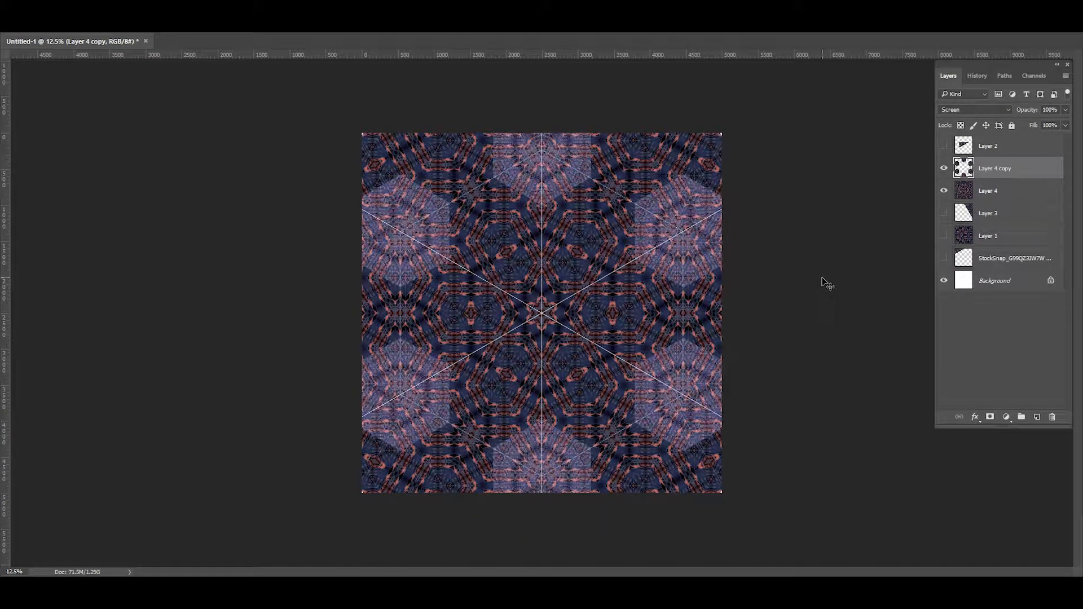
key(ctrl+plus)
key(ctrl+plus)
key(ctrl+plus)
key(ctrl+plus)
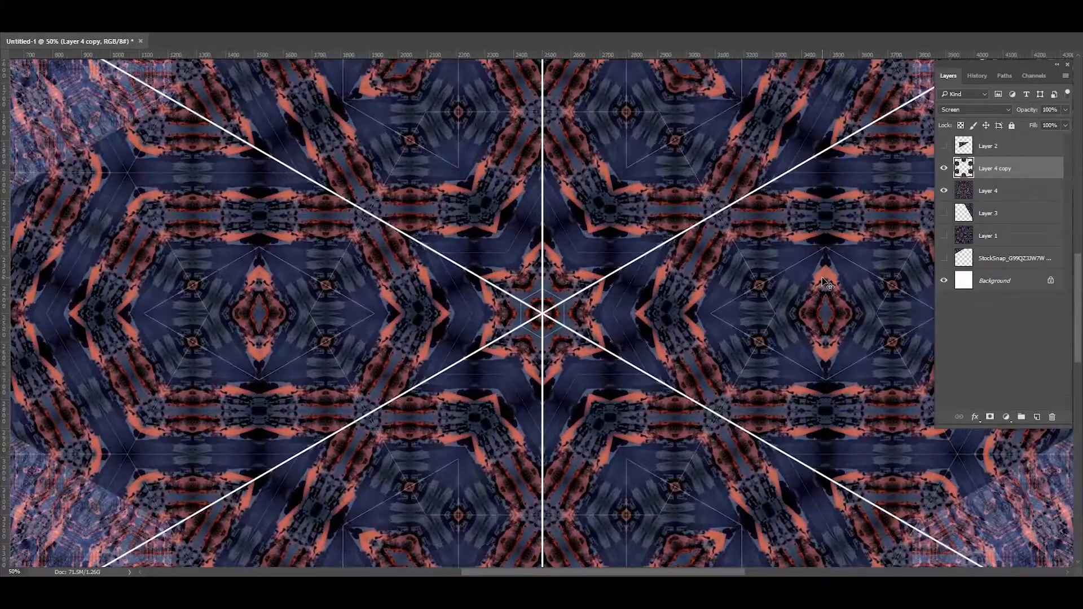
key(ctrl+minus)
key(ctrl+minus)
key(ctrl+minus)
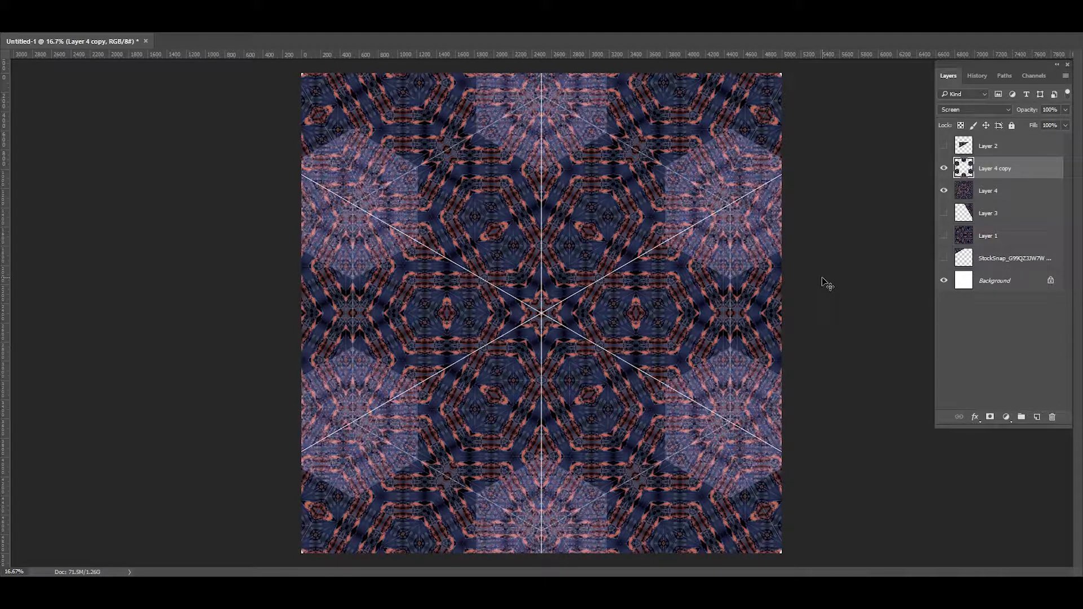
Duplicate the merged Layer 4 copy and scale the duplicate down about the canvas centre to roughly a quarter of the canvas height.
right_click(1002, 170)
click(931, 120)
key(Return)
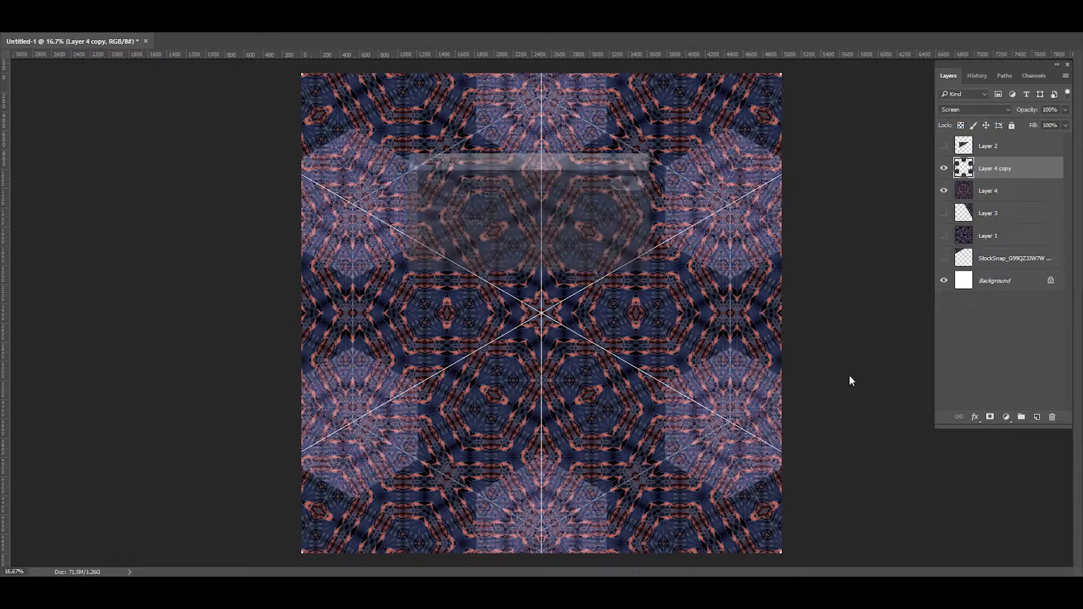
key(ctrl+t)
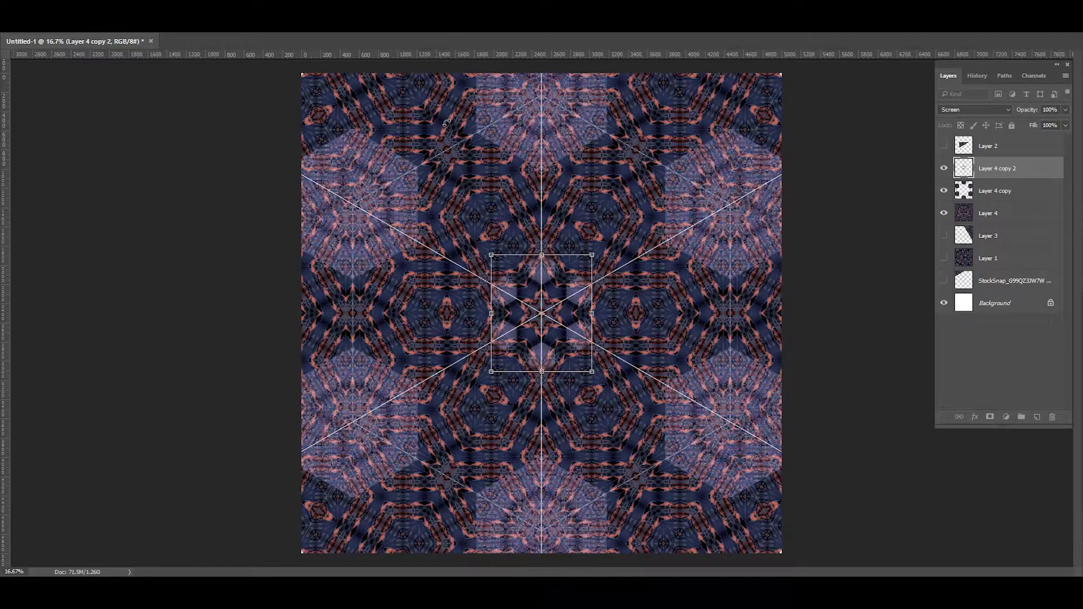
key(Return)
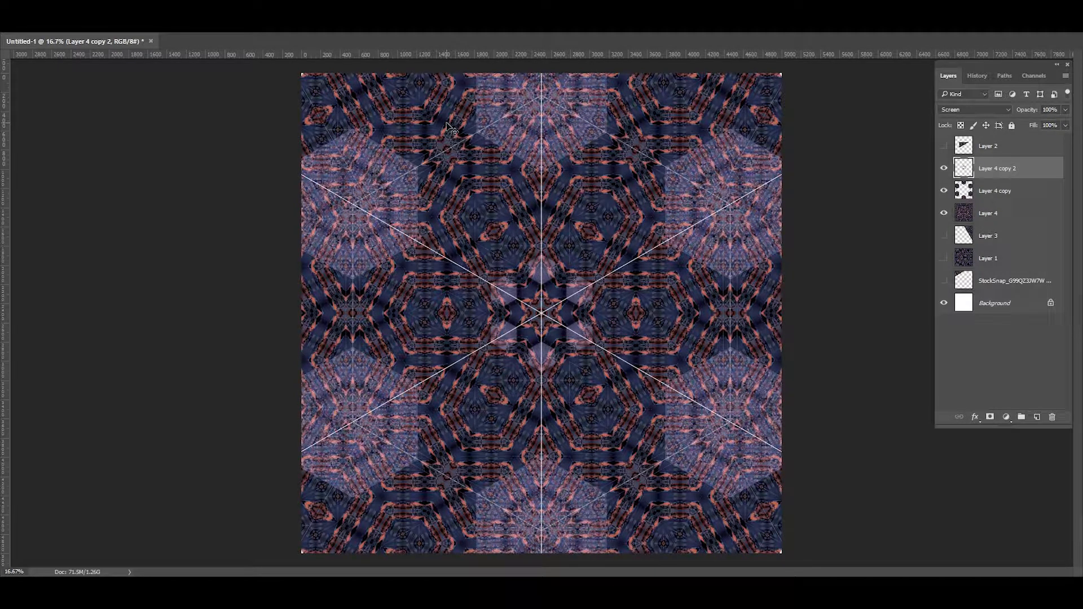
Examine close up how the small central ring blends with the star at the canvas centre.
key(ctrl+plus)
key(ctrl+plus)
key(ctrl+plus)
key(ctrl+plus)
key(ctrl+plus)
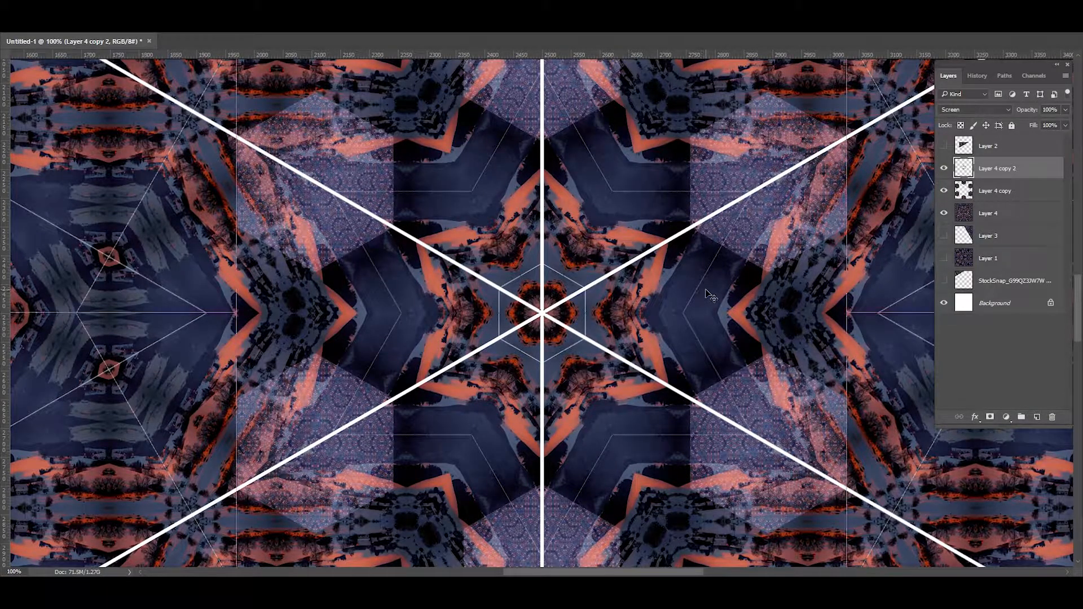
key(ctrl+minus)
key(ctrl+minus)
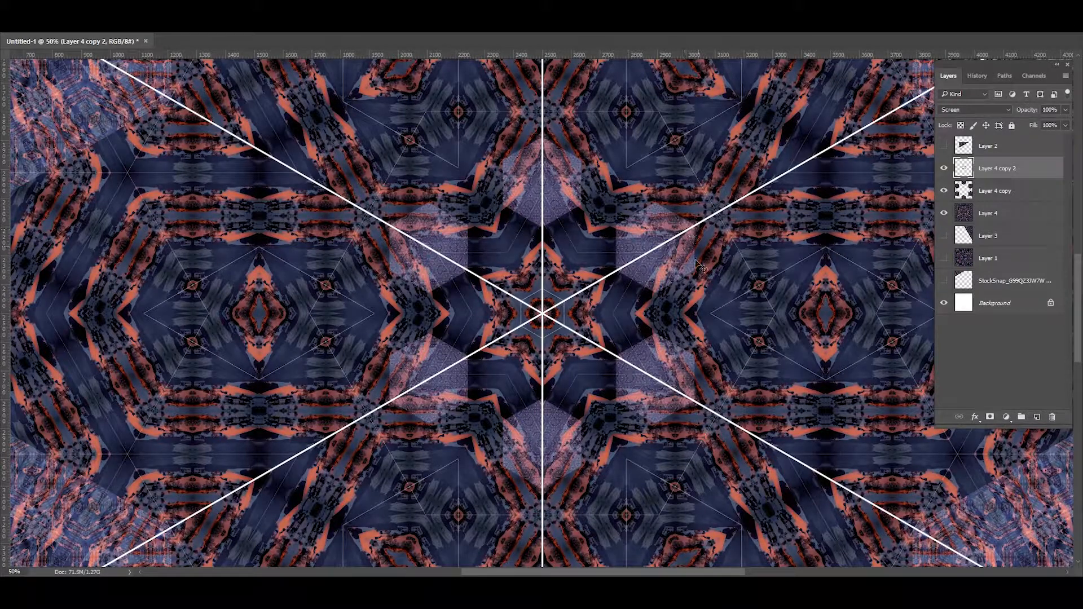
Try rotating Layer 4 copy 2 about 30 degrees around the canvas centre.
key(ctrl+t)
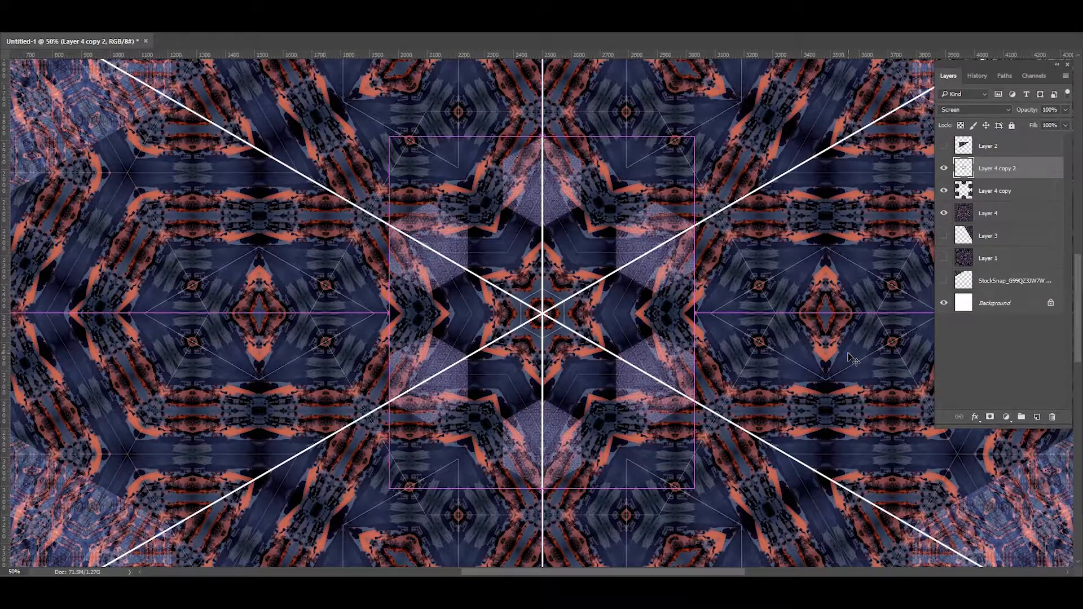
drag(779, 484, 620, 547)
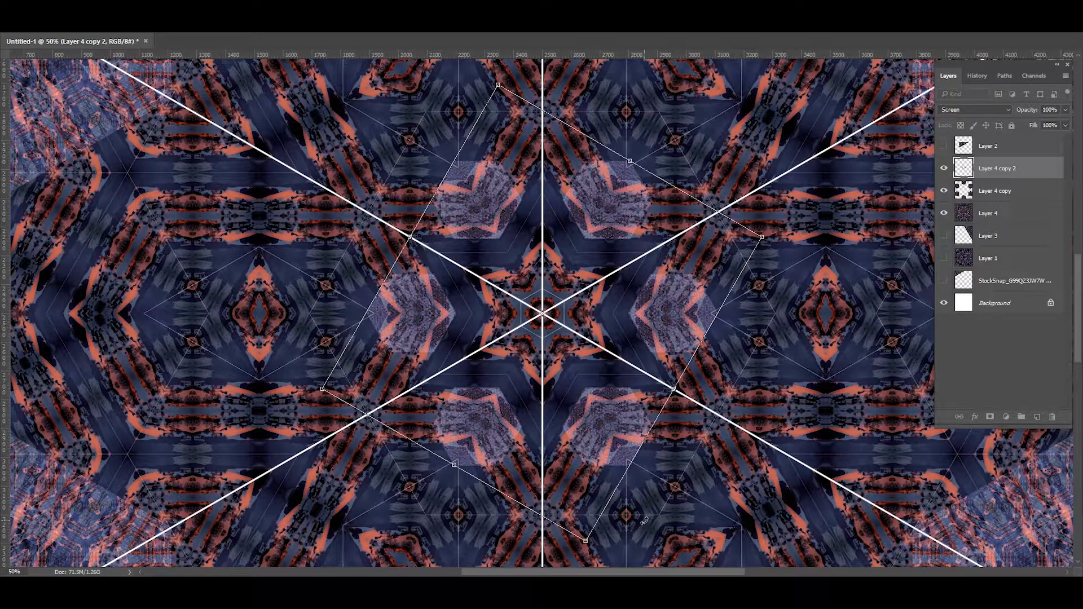
key(ctrl+z)
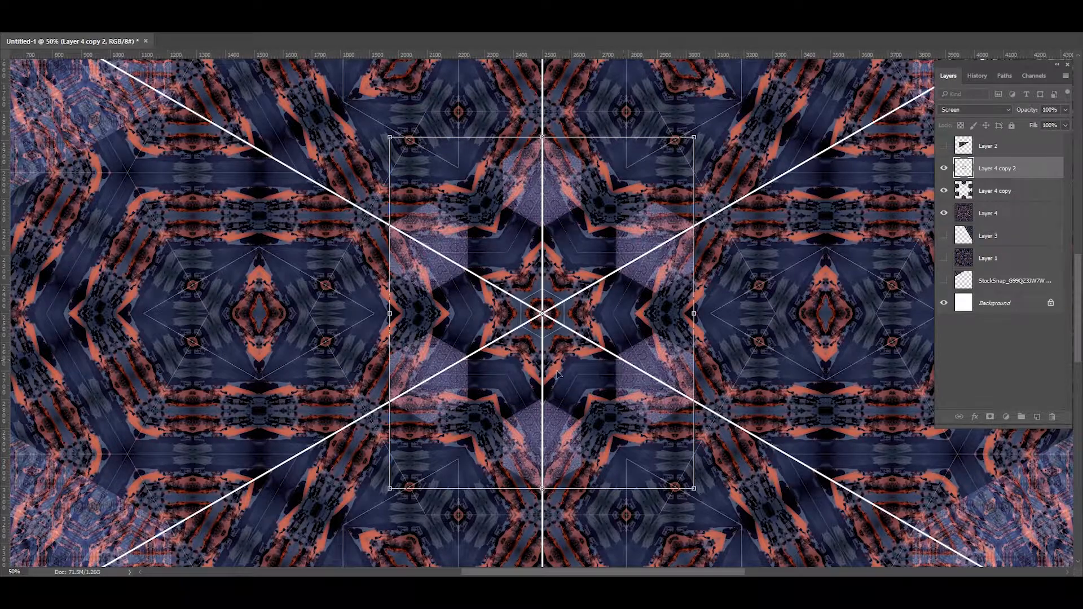
key(Return)
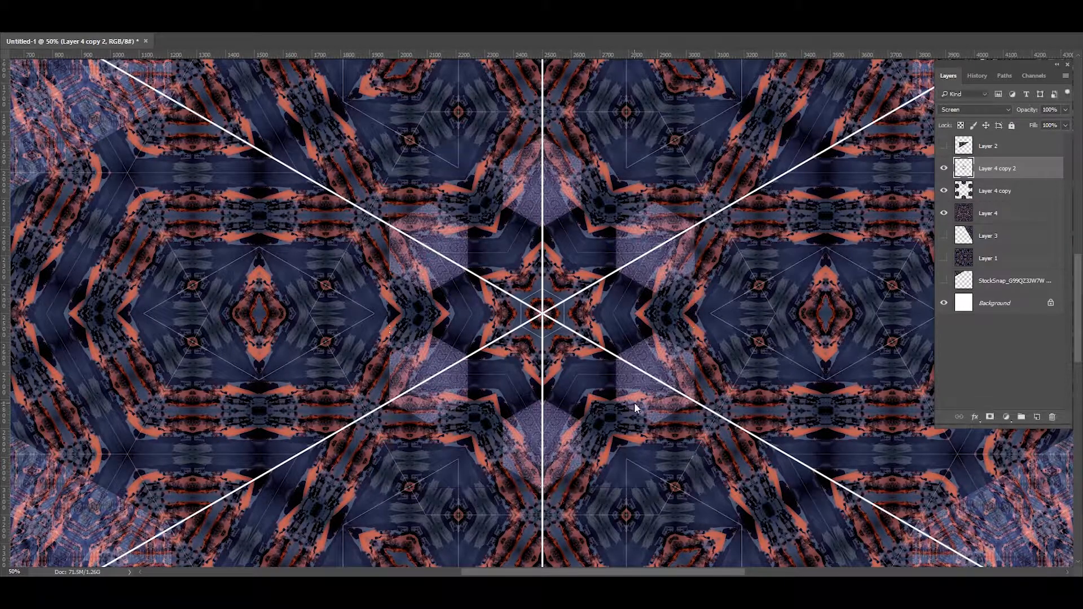
Try placing a duplicate of the small central ring directly above the canvas centre, and delete that duplicate.
key(ctrl+minus)
key(ctrl+minus)
key(ctrl+minus)
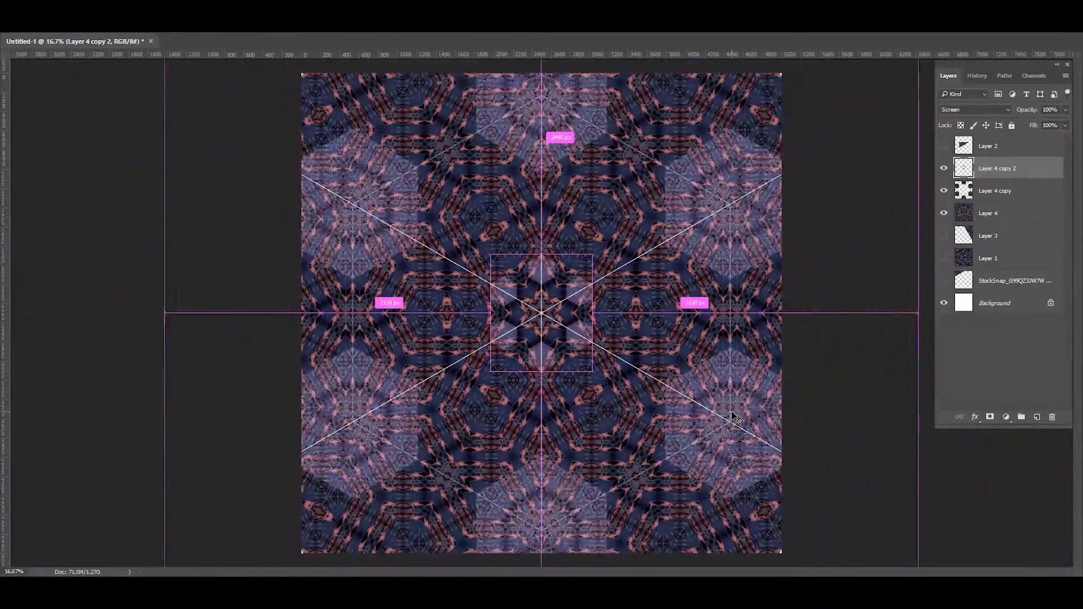
drag(578, 355, 578, 268)
key(ctrl+j)
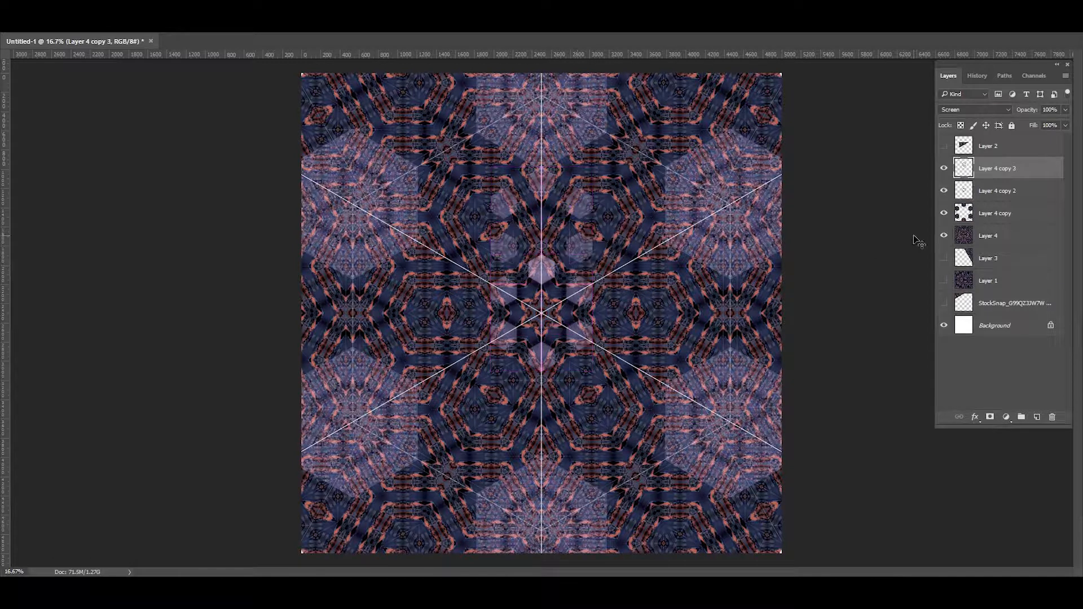
drag(654, 229, 834, 266)
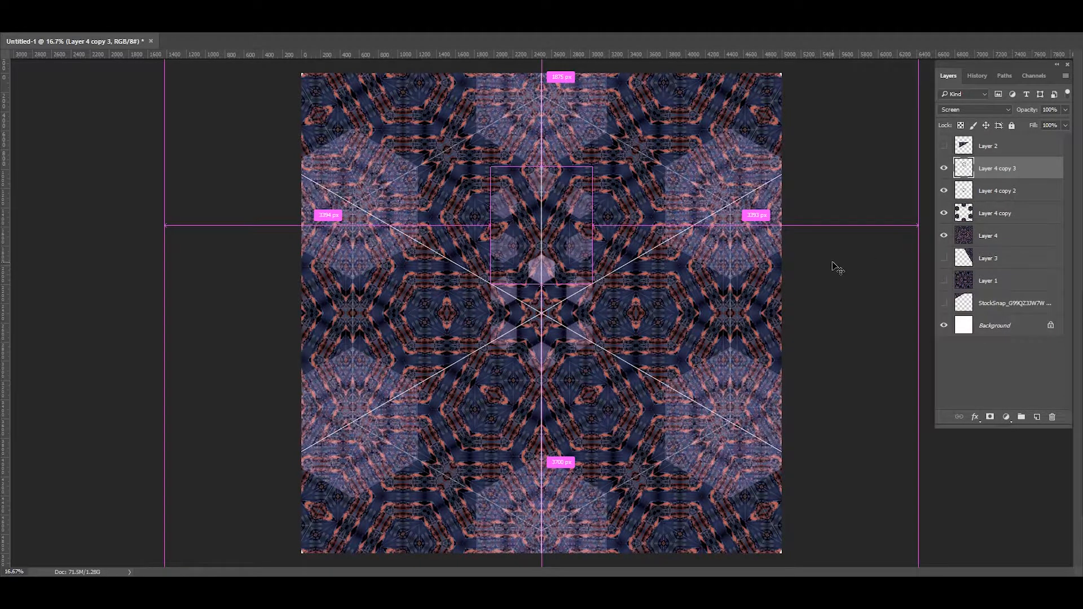
key(Delete)
Duplicate Layer 4 copy 2 and scale the duplicate to 20% in width and height about the canvas centre.
right_click(988, 172)
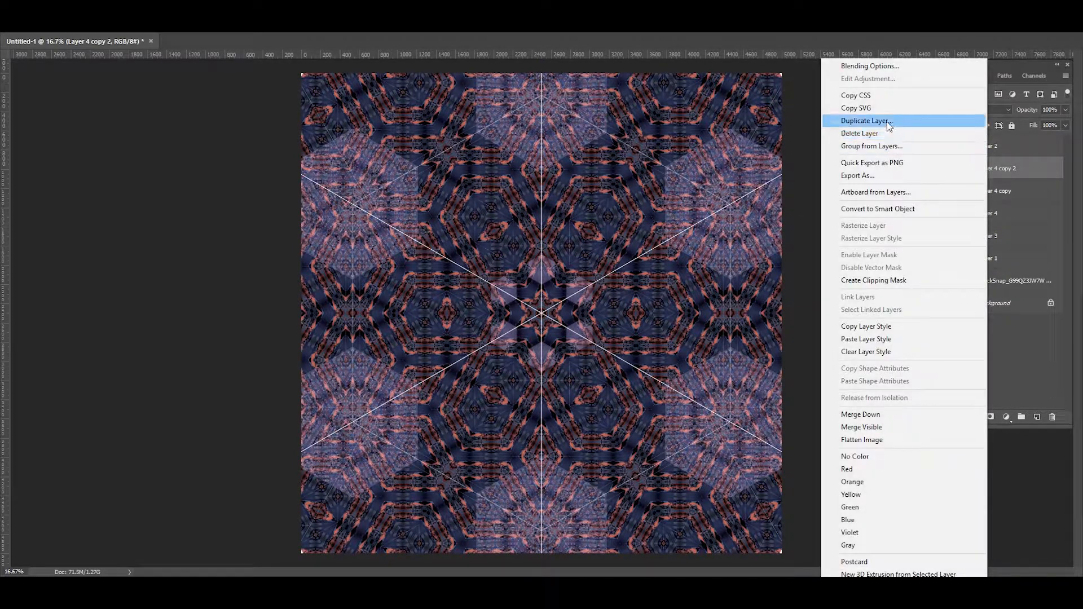
click(959, 121)
click(629, 183)
key(ctrl+plus)
key(ctrl+plus)
key(ctrl+plus)
key(ctrl+plus)
key(ctrl+plus)
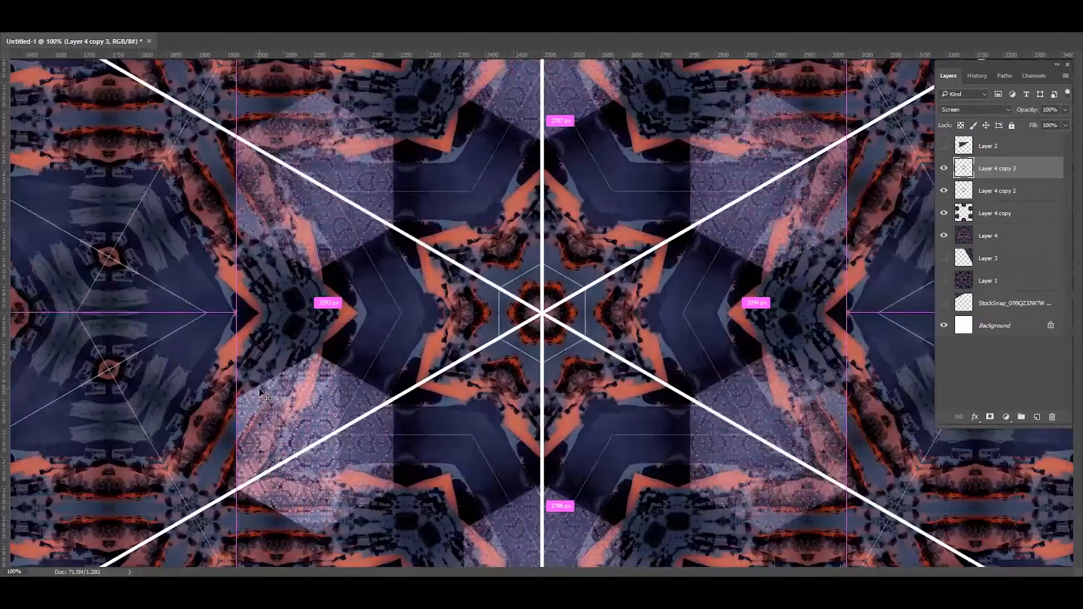
drag(258, 388, 259, 390)
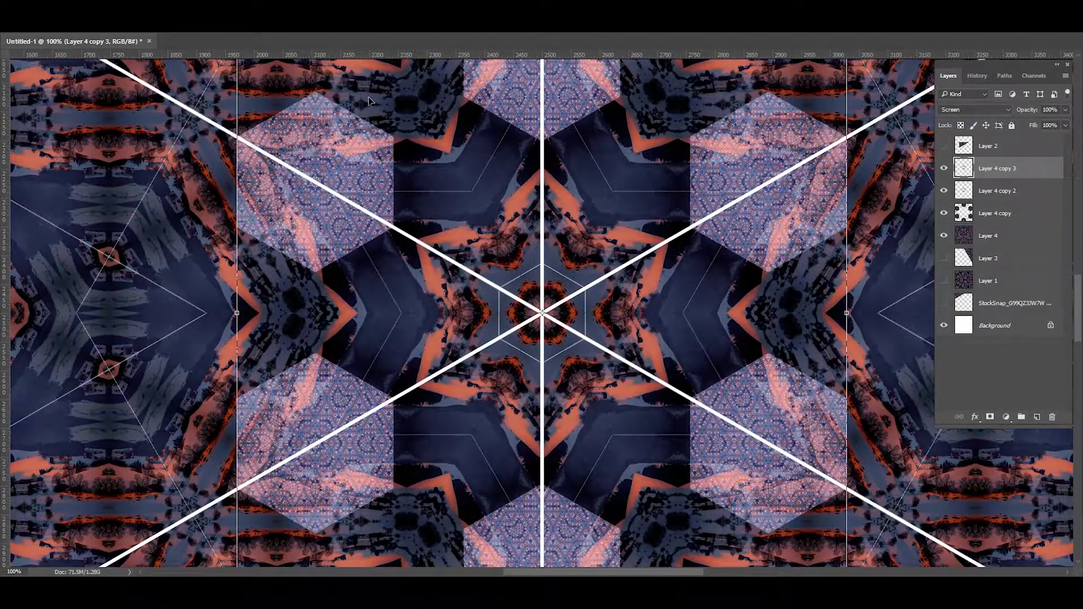
text(2020)
key(Tab)
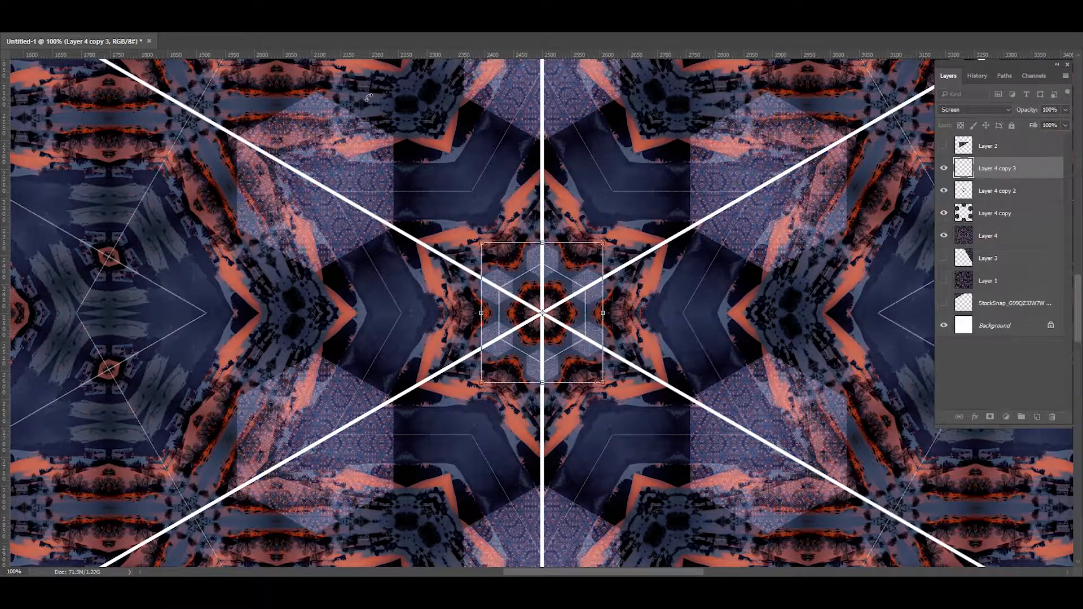
key(Return)
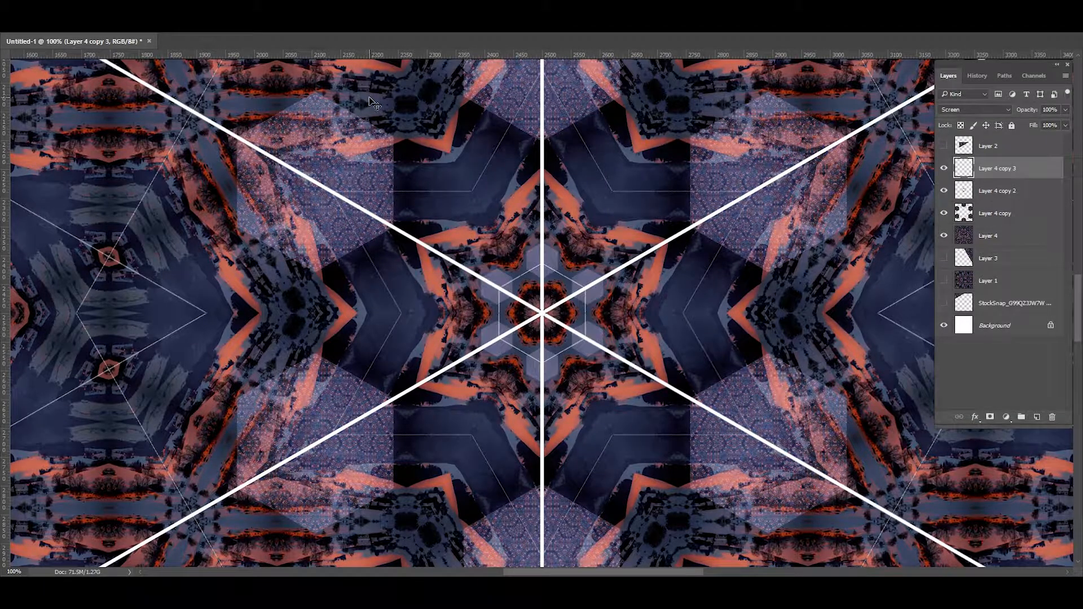
Examine close up and from a distance how the tiny Layer 4 copy 3 ring sits within the central star.
key(ctrl+t)
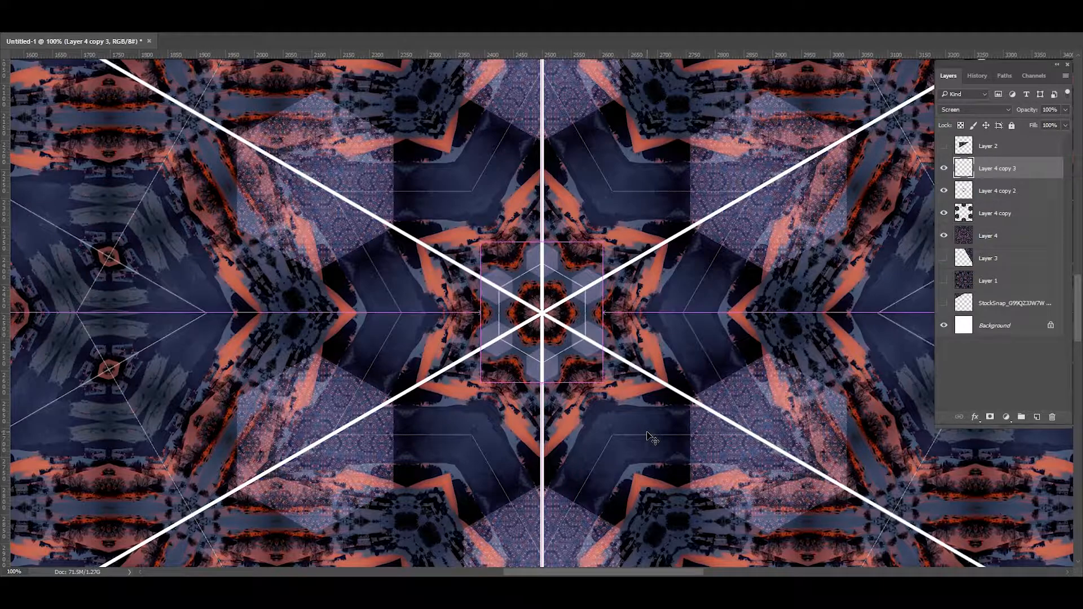
key(ctrl+plus)
key(ctrl+plus)
key(ctrl+plus)
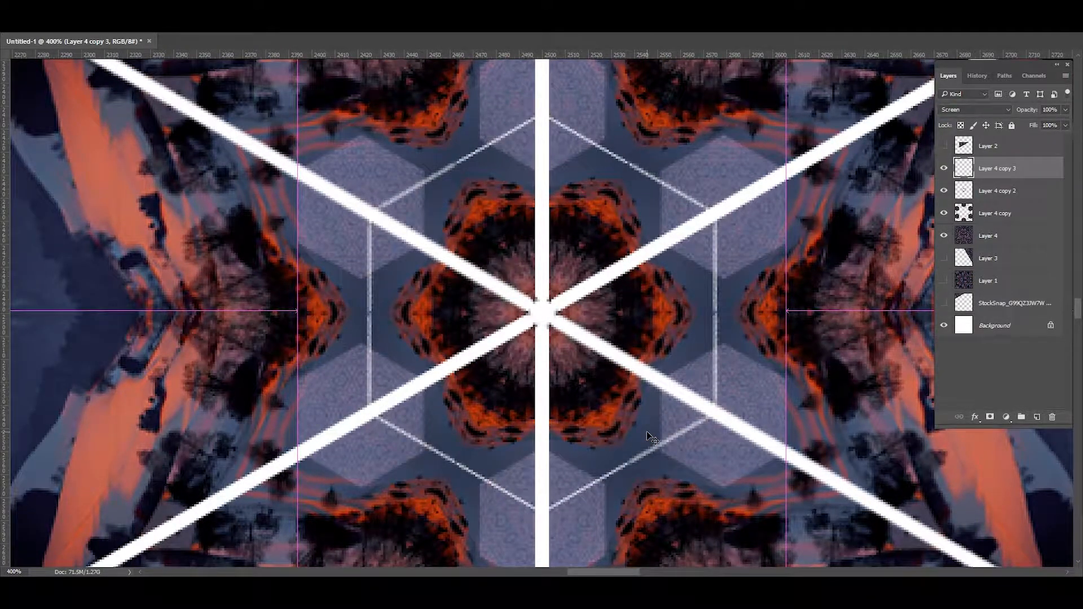
key(ctrl+minus)
key(ctrl+minus)
key(ctrl+minus)
key(ctrl+minus)
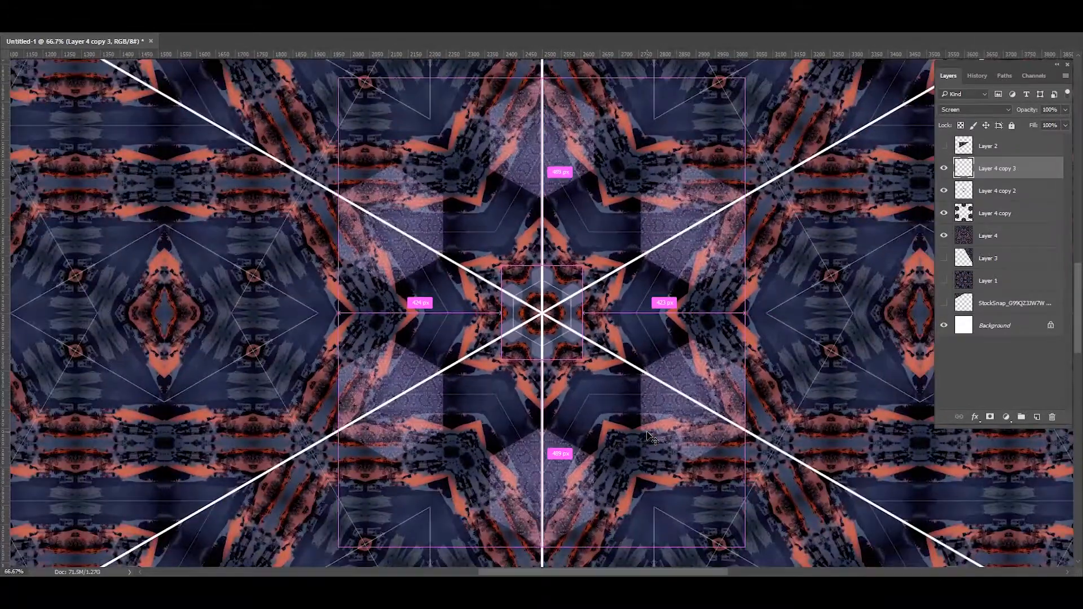
key(ctrl+minus)
key(ctrl+minus)
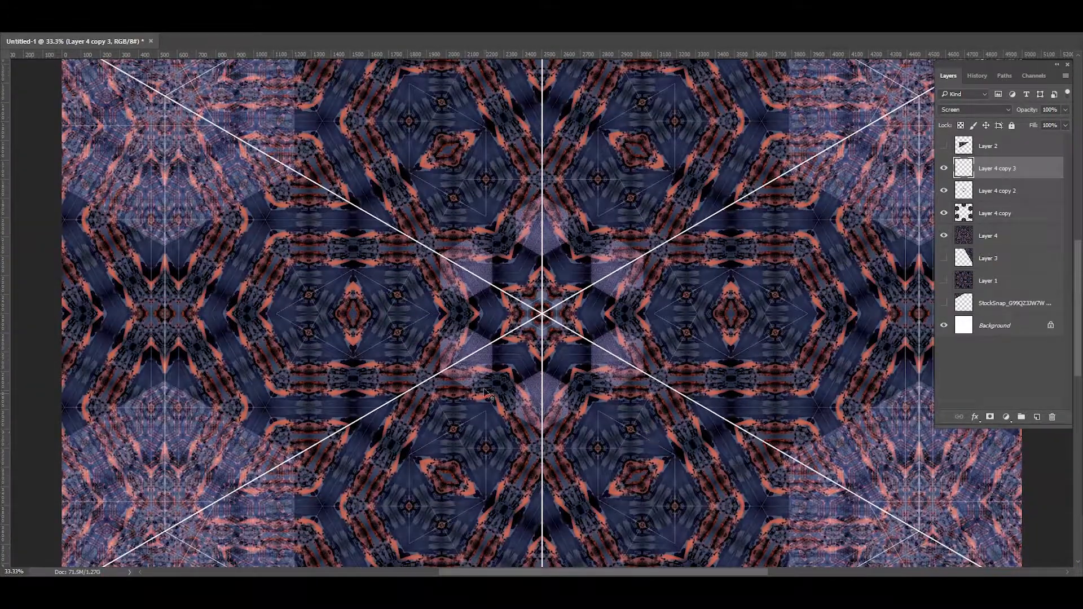
key(ctrl+plus)
key(ctrl+plus)
key(ctrl+plus)
key(ctrl+plus)
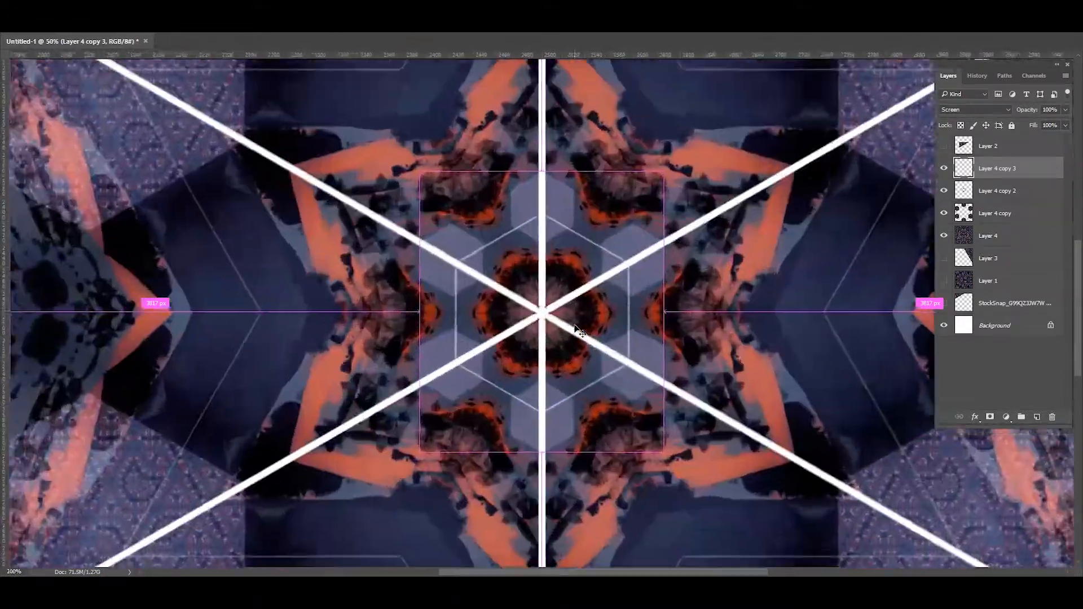
key(ctrl+plus)
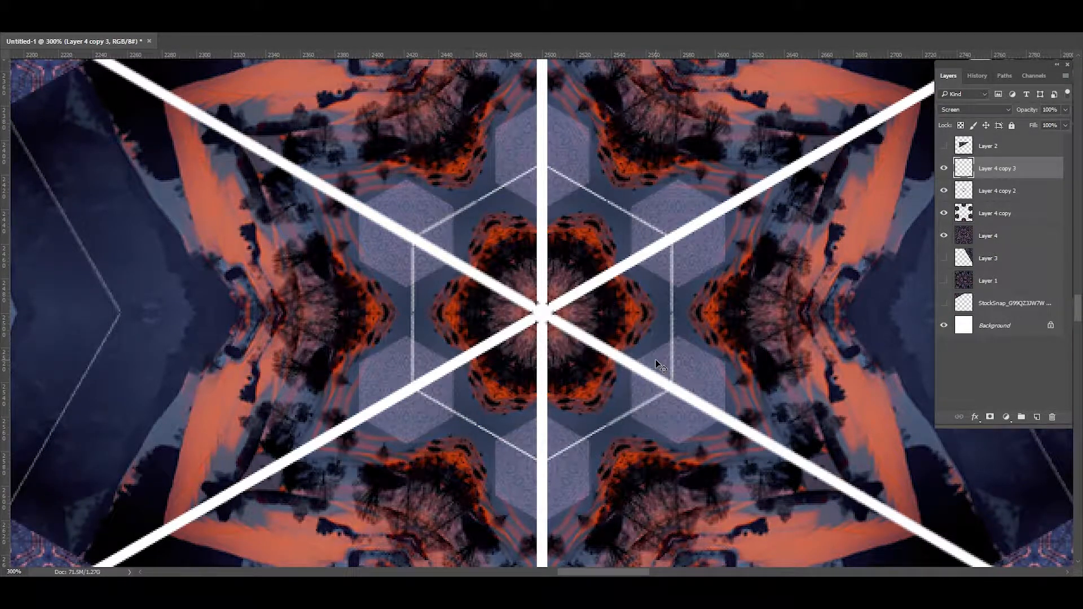
Try rotating Layer 4 copy 3 about 30 degrees clockwise around the canvas centre.
key(ctrl+t)
drag(739, 527, 593, 559)
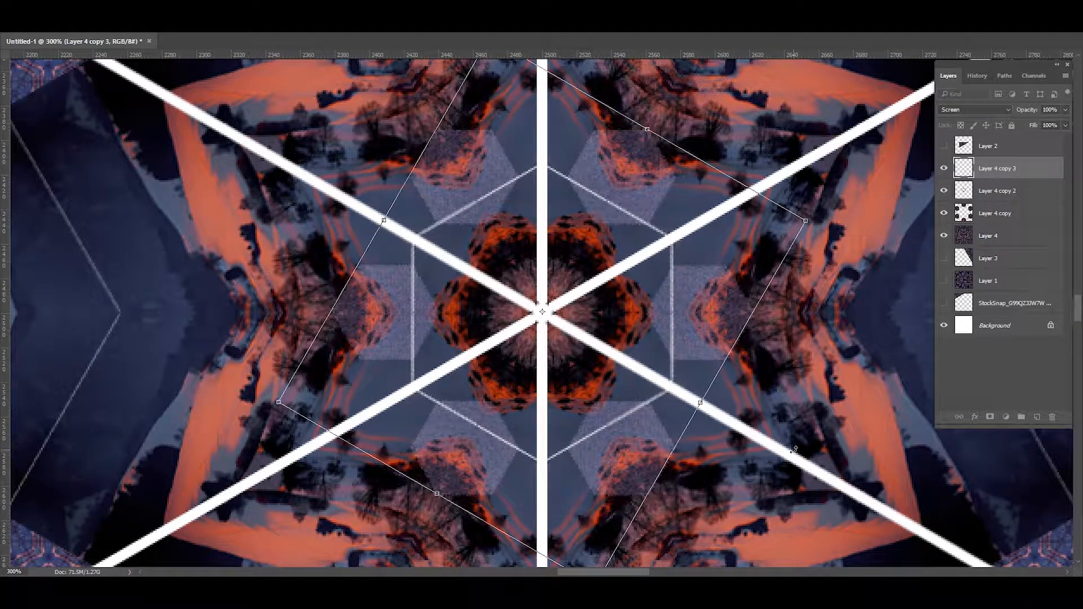
key(Return)
Examine the overall pattern with the outer ring and both central rings together.
key(ctrl+minus)
key(ctrl+minus)
key(ctrl+minus)
key(ctrl+minus)
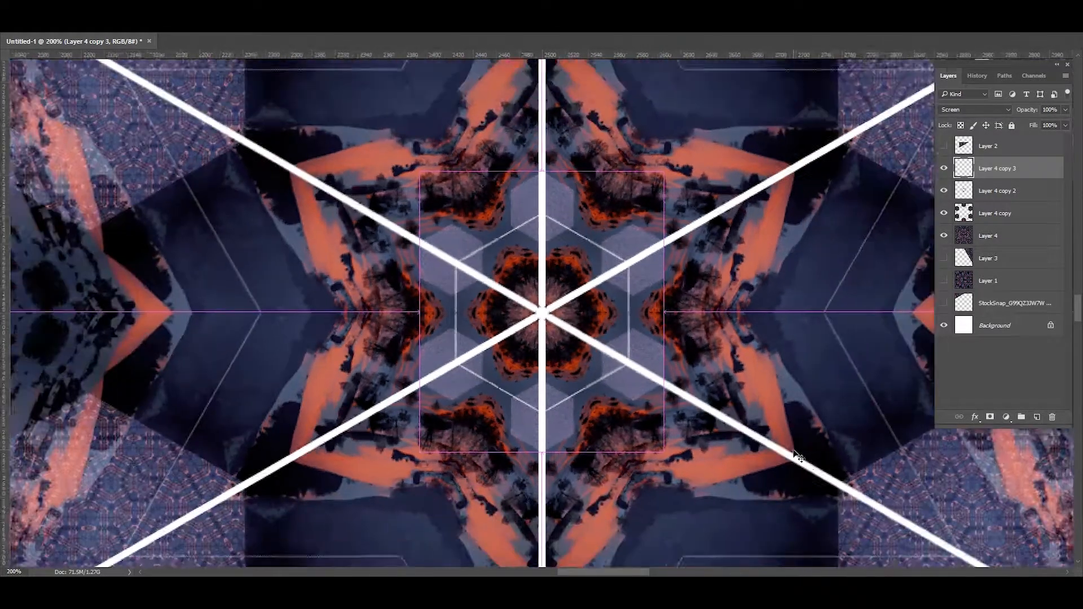
key(ctrl+minus)
key(ctrl+minus)
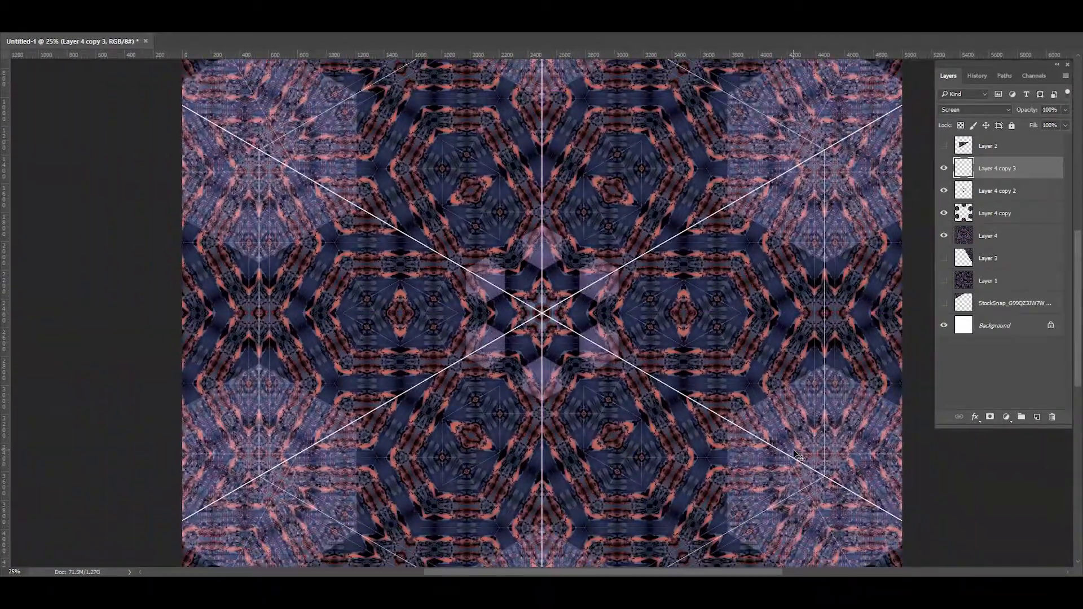
drag(619, 361, 619, 431)
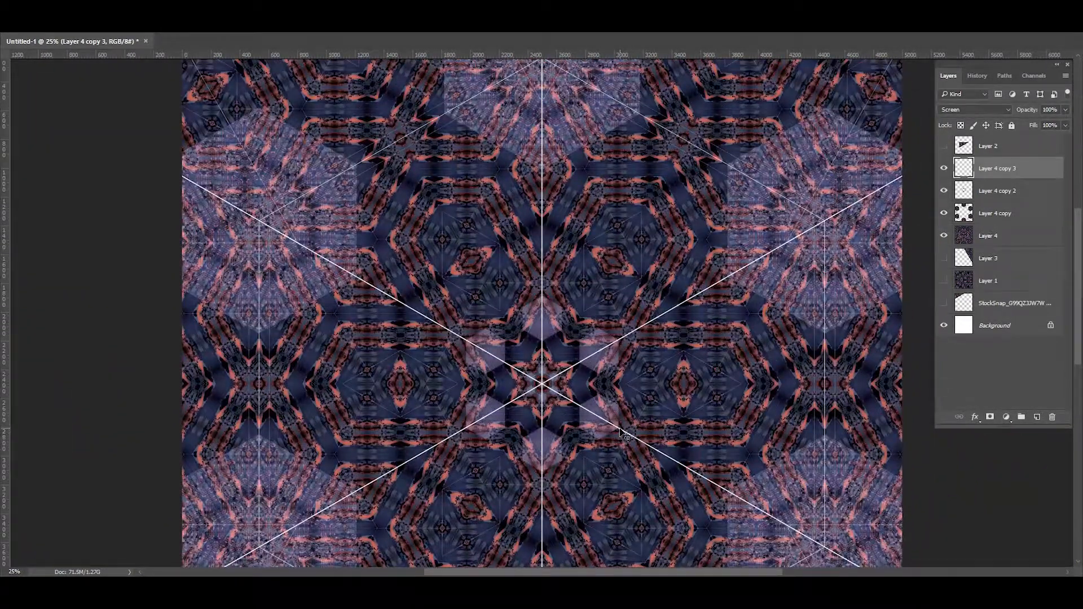
drag(554, 354, 564, 330)
Show Layer 2 to shift its photo wedge slightly up and to the left, and hide the layer again.
click(944, 147)
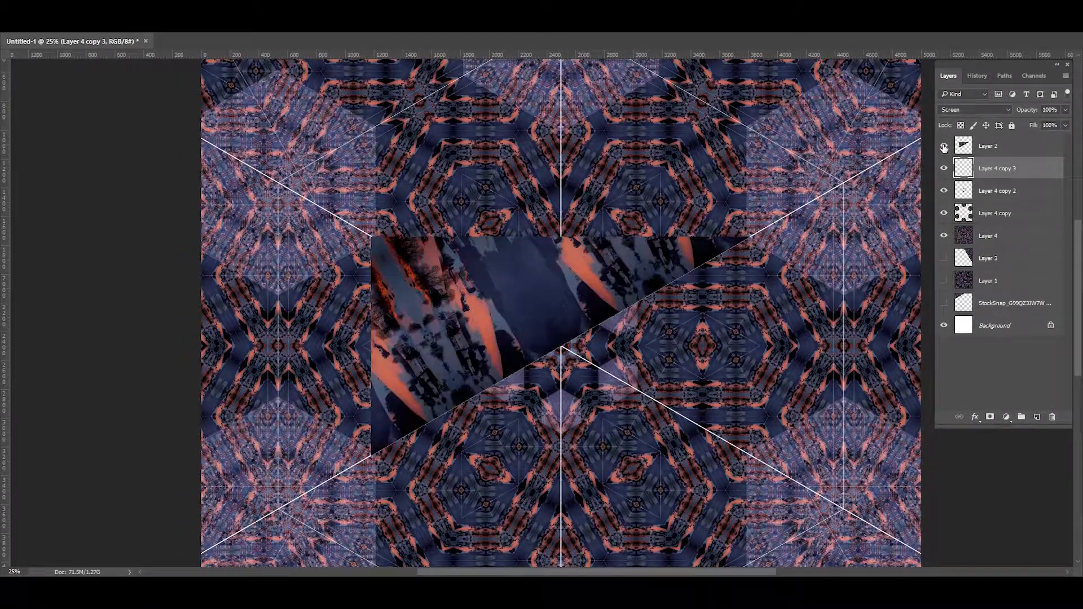
click(1009, 147)
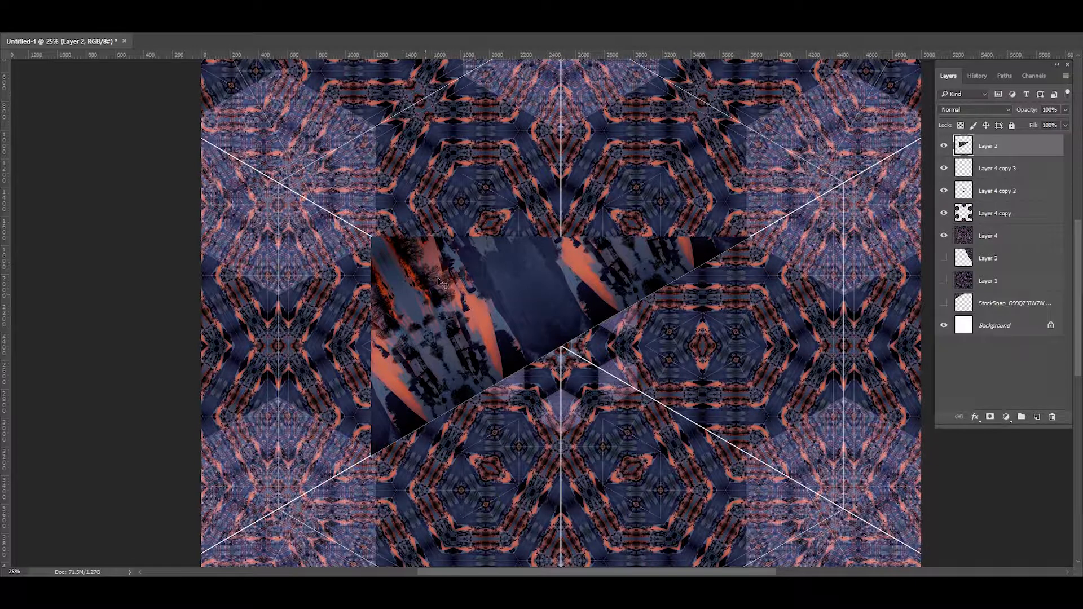
mouse_move(575, 289)
mouse_down()
mouse_move(558, 272)
mouse_move(569, 271)
mouse_up()
click(944, 145)
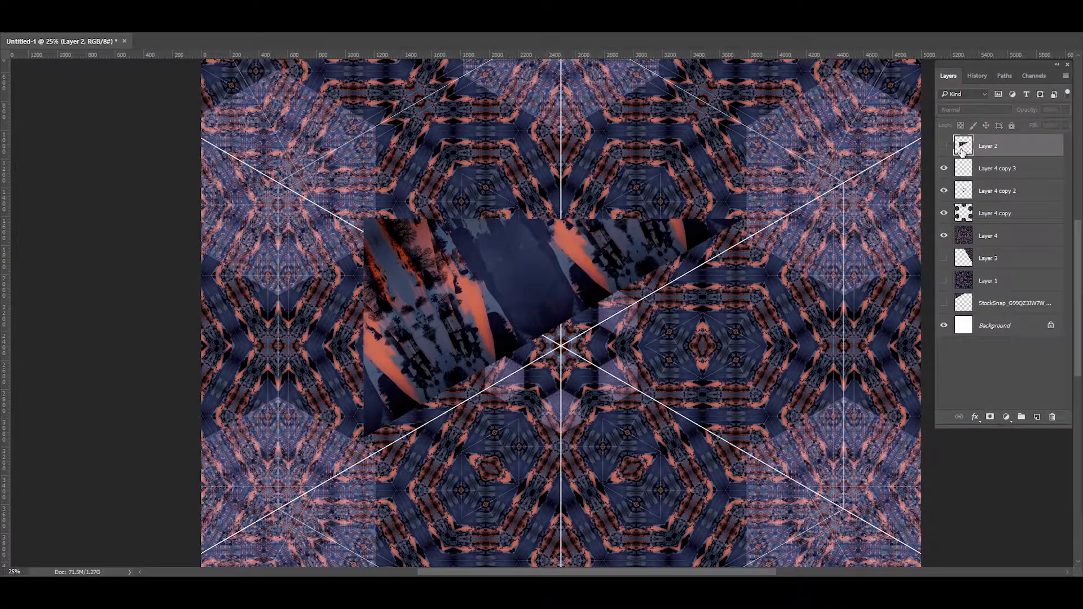
Merge Layer 4 copy 3 into Layer 4 copy 2, and merge that layer from beneath Layer 4 copy into Layer 4.
click(959, 173)
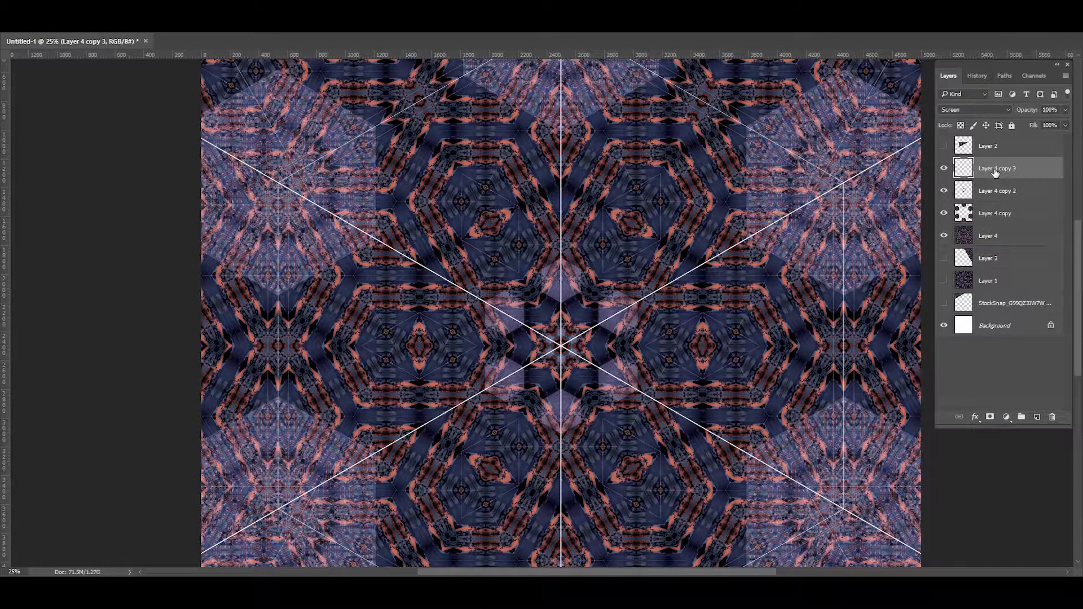
key(ctrl+e)
drag(987, 169, 988, 204)
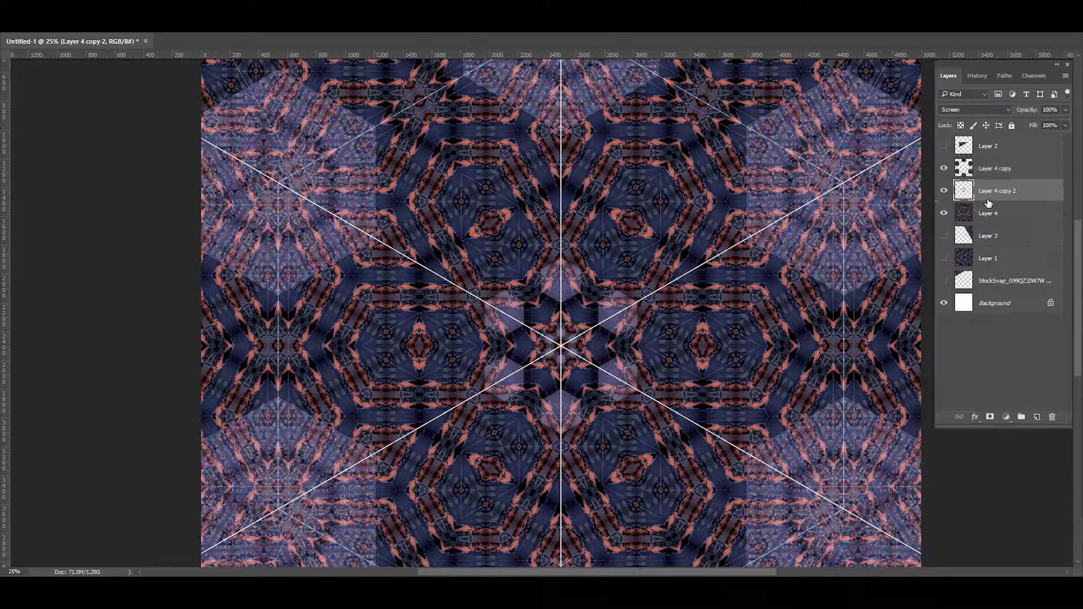
key(ctrl+e)
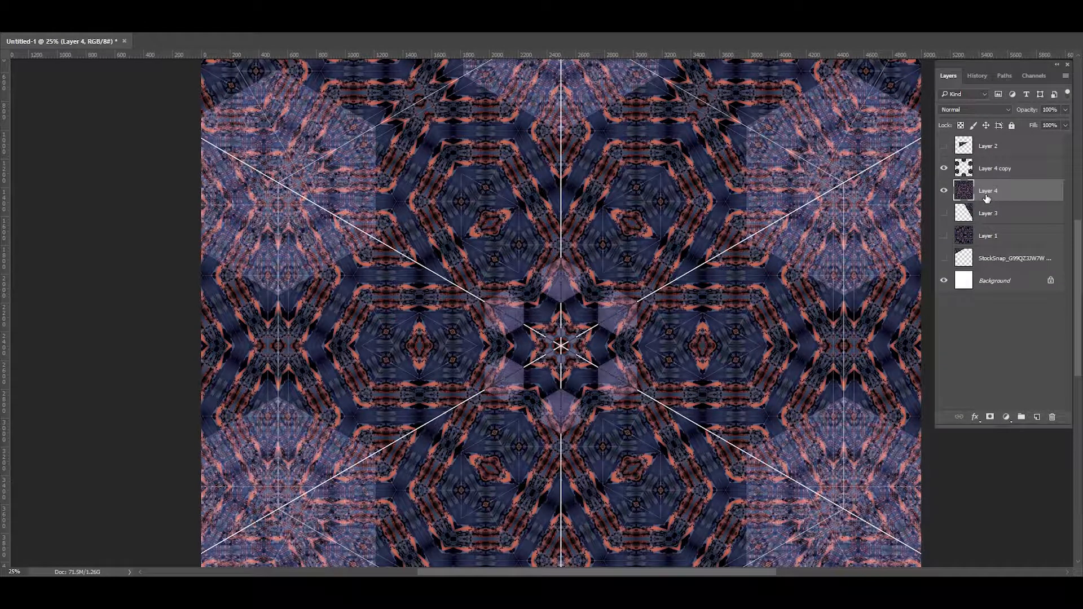
Hide Layer 4 copy and Layer 4, and show Layer 2 together with the centre guides.
click(944, 190)
click(944, 191)
click(944, 168)
click(944, 190)
click(944, 146)
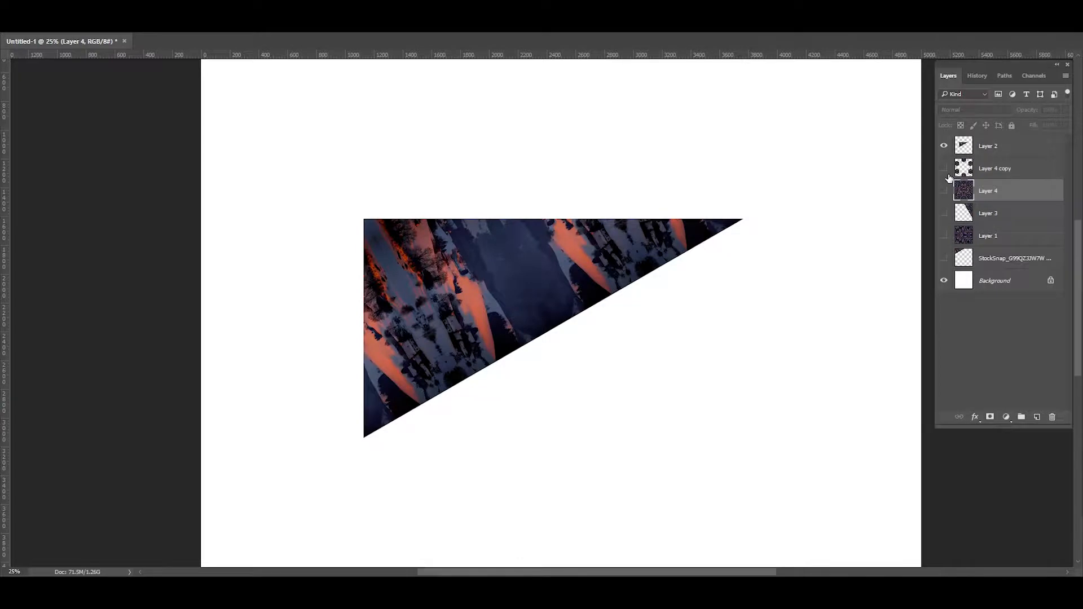
key(ctrl+semicolon)
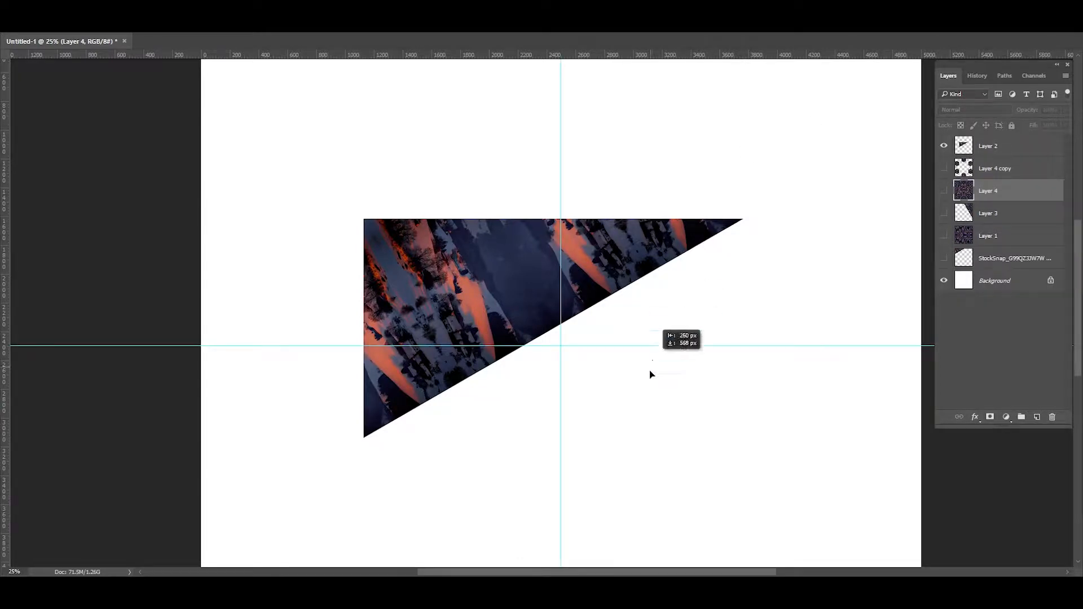
Move the Layer 2 wedge so its tip meets the canvas centre, and place a vertically flipped duplicate directly above it.
click(984, 152)
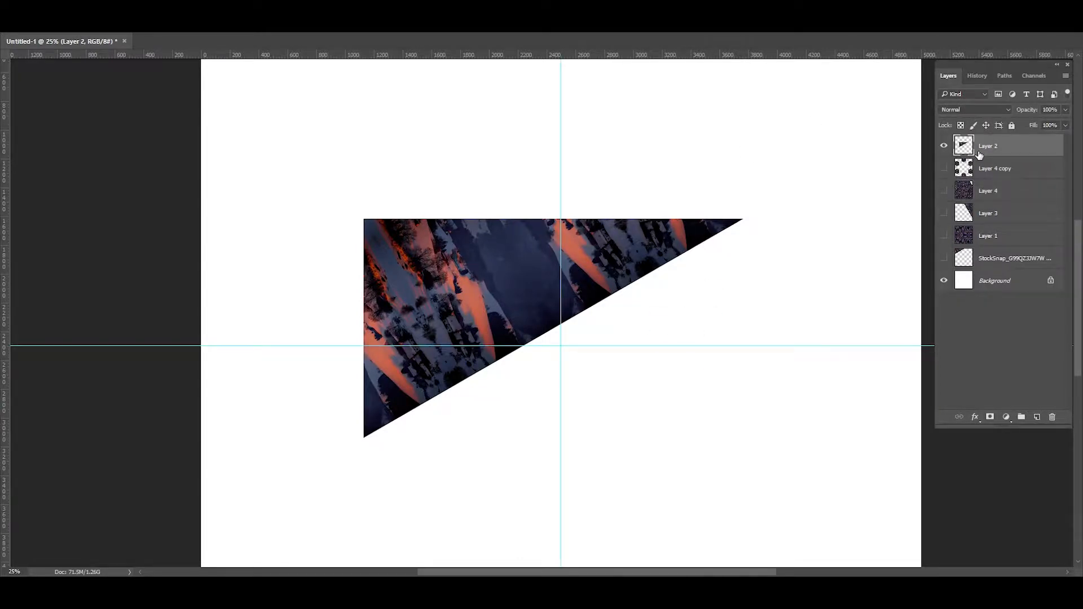
drag(433, 313, 277, 387)
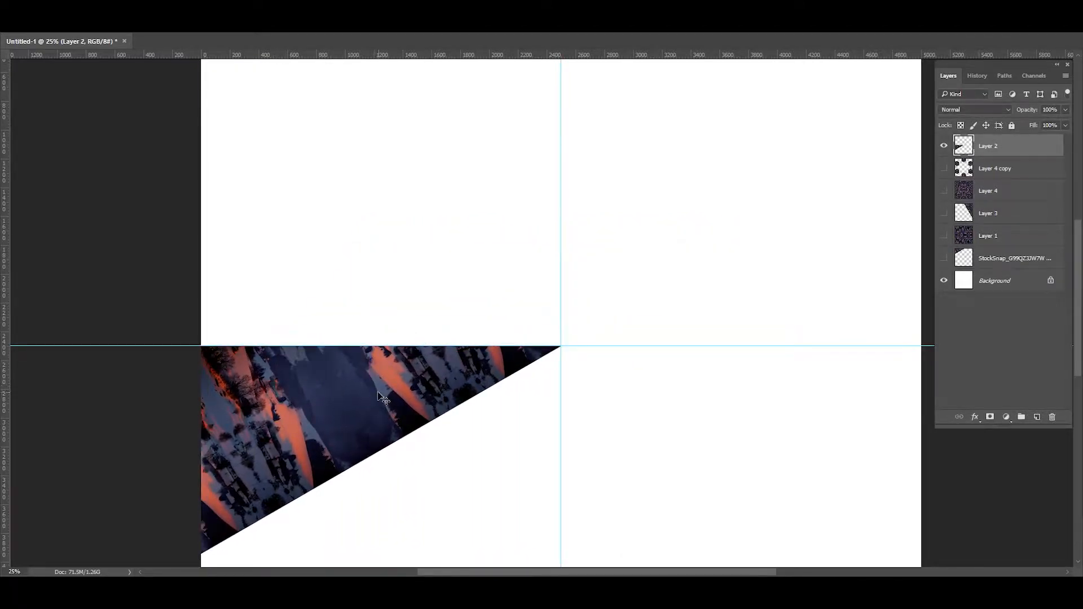
drag(358, 410, 325, 193)
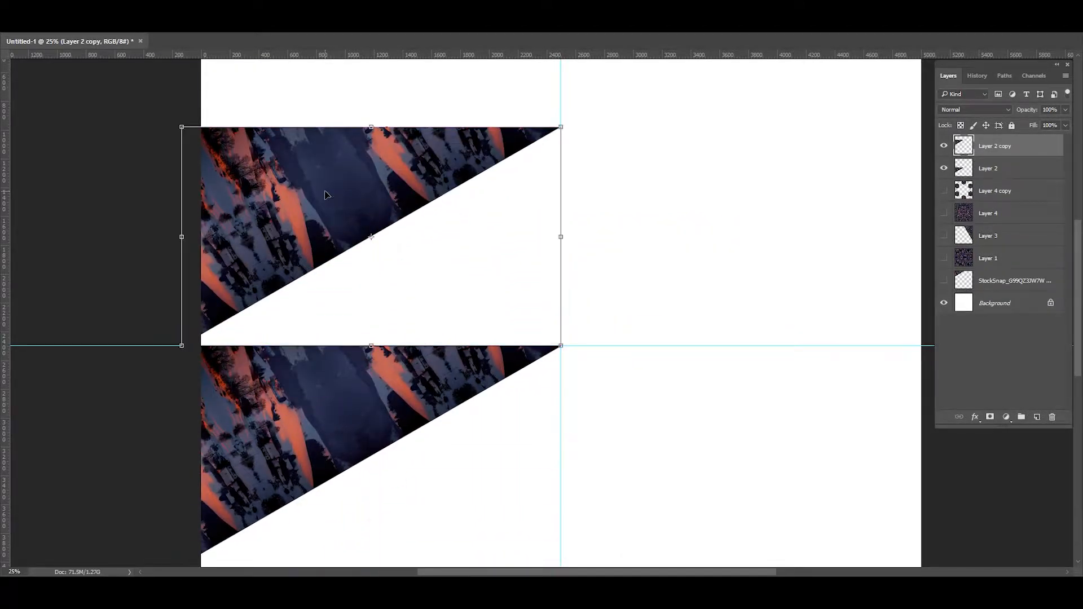
right_click(325, 195)
click(350, 376)
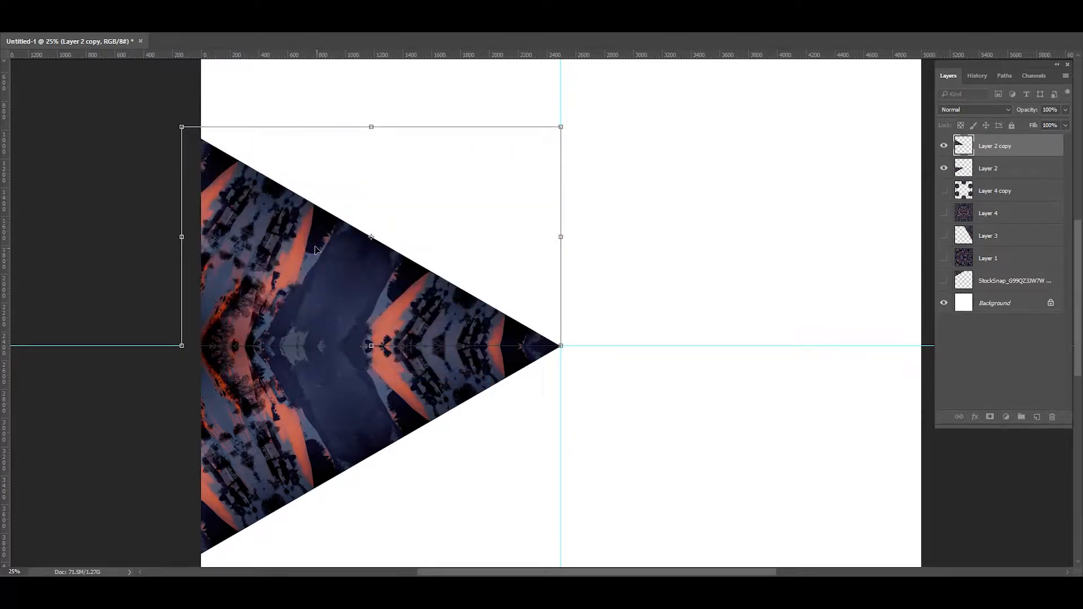
key(Return)
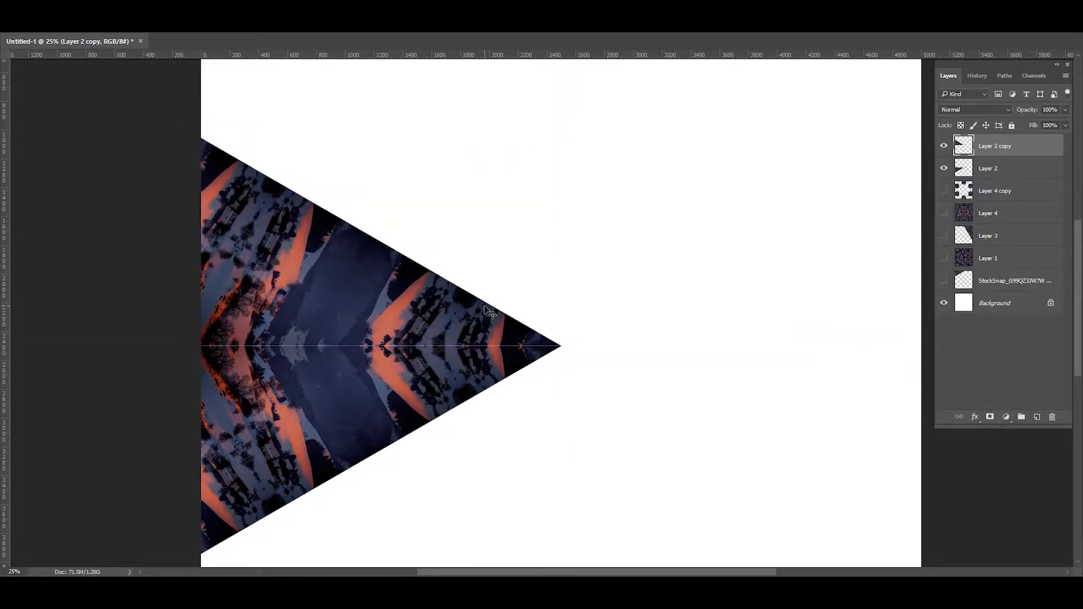
Move the flipped Layer 2 copy down until its seam closes on the horizontal centre guide, and merge it into Layer 2.
key(Down)
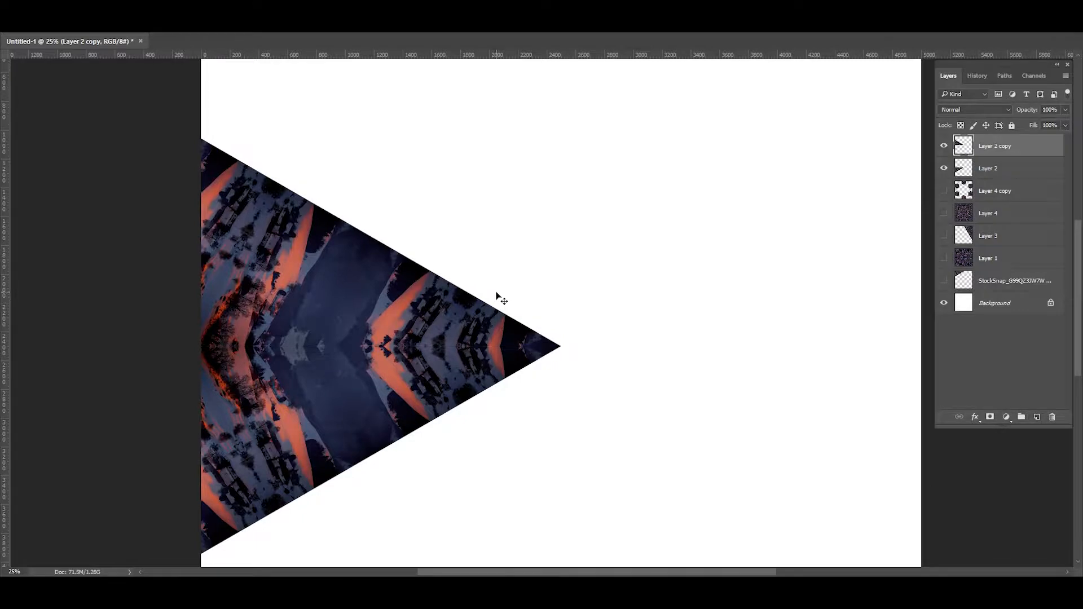
key(ctrl+plus)
key(ctrl+plus)
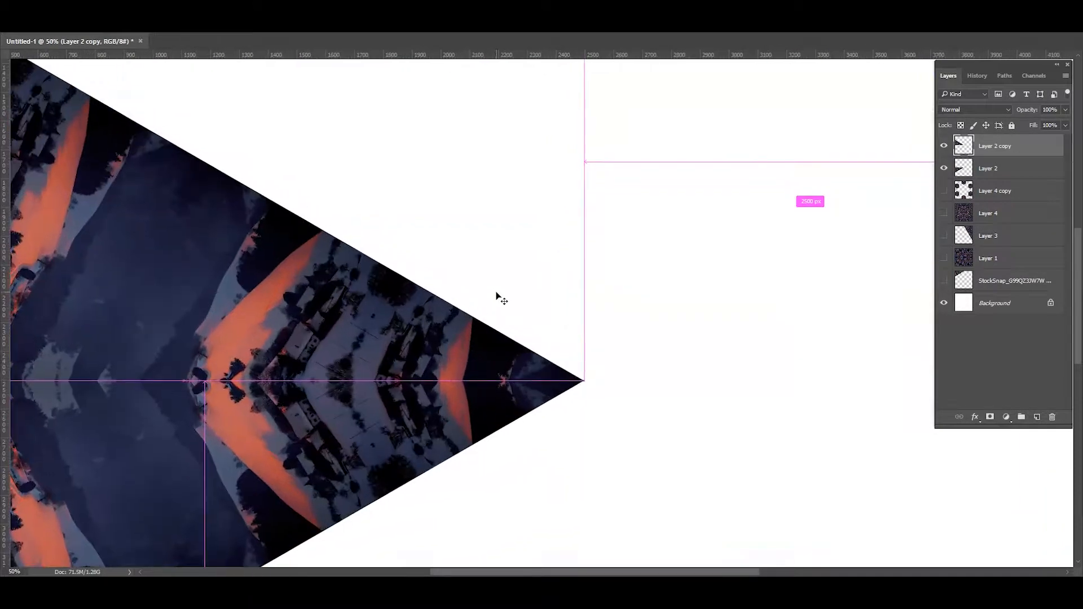
key(ctrl+semicolon)
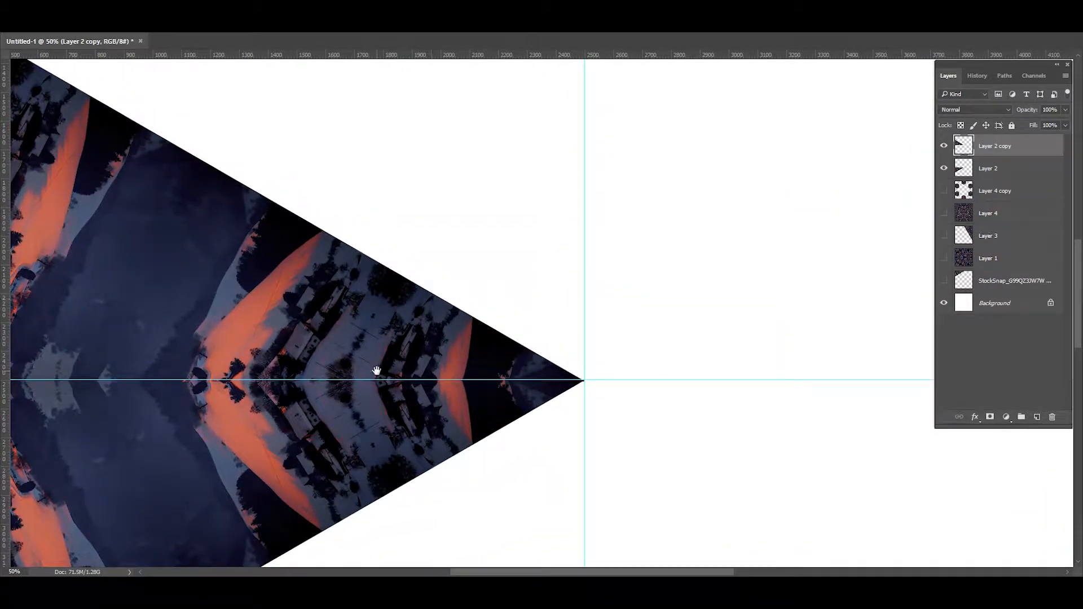
key(ctrl+plus)
key(ctrl+plus)
key(ctrl+plus)
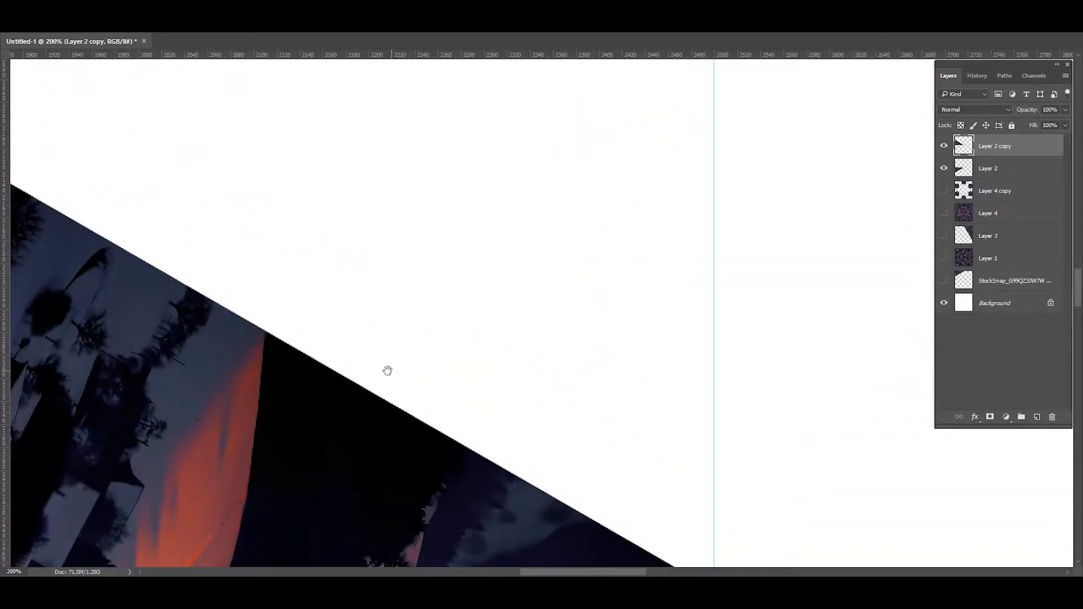
drag(387, 370, 395, 162)
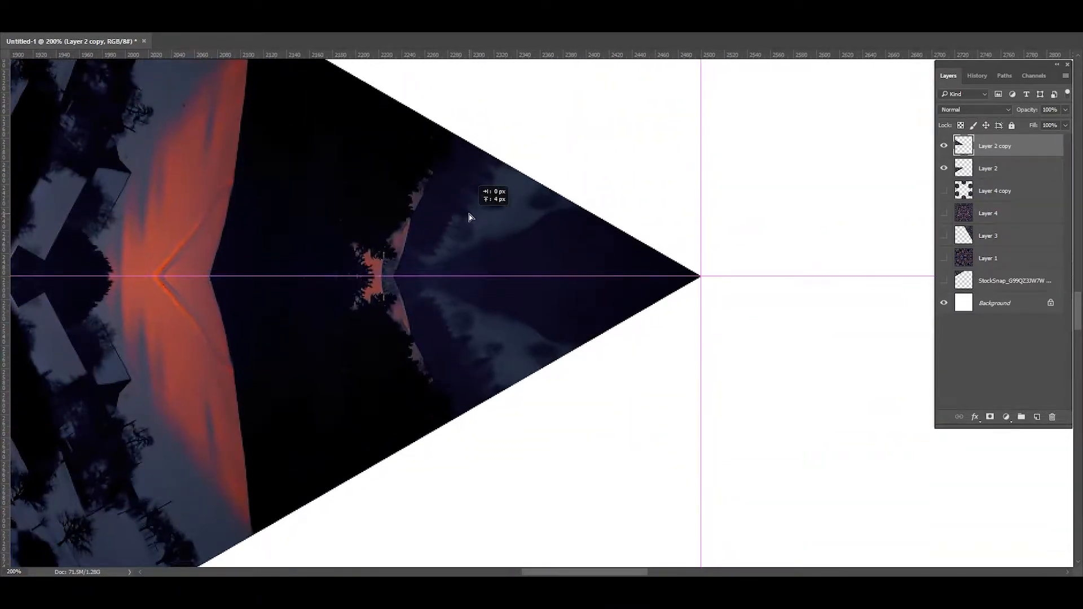
key(ctrl+semicolon)
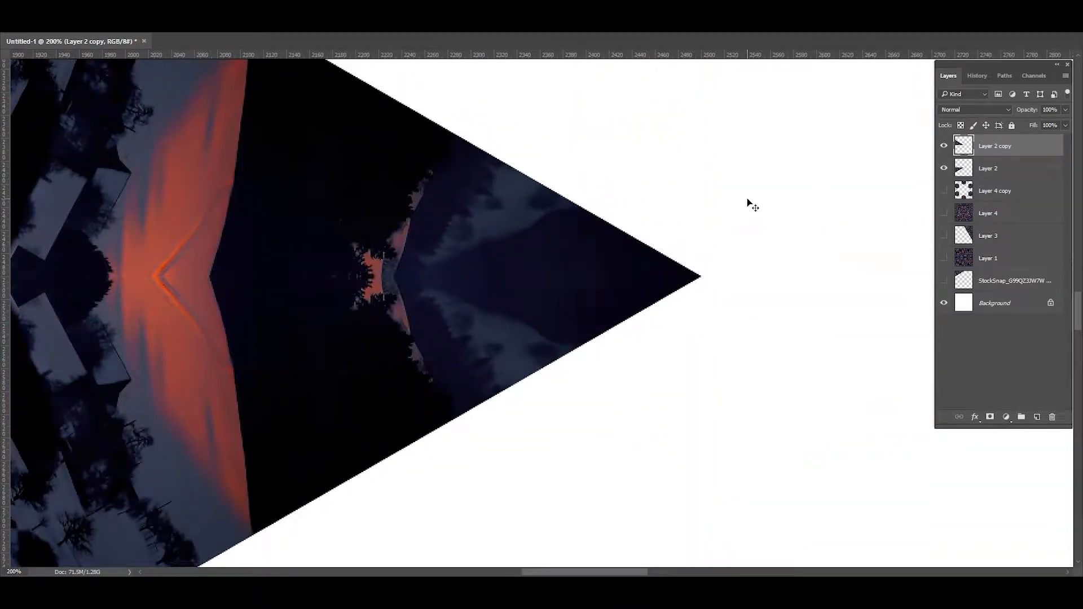
key(ctrl+semicolon)
key(Delete)
Place a duplicate of the Layer 2 wedge across the vertical centre guide and flip it horizontally to mirror the original.
key(ctrl+minus)
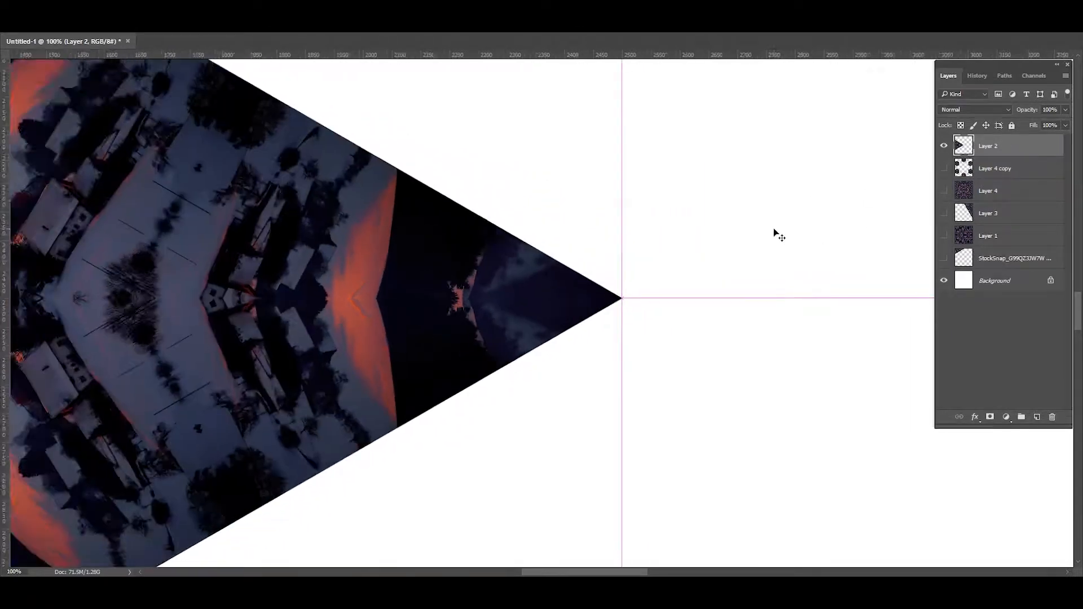
key(ctrl+minus)
key(ctrl+minus)
key(ctrl+minus)
key(ctrl+minus)
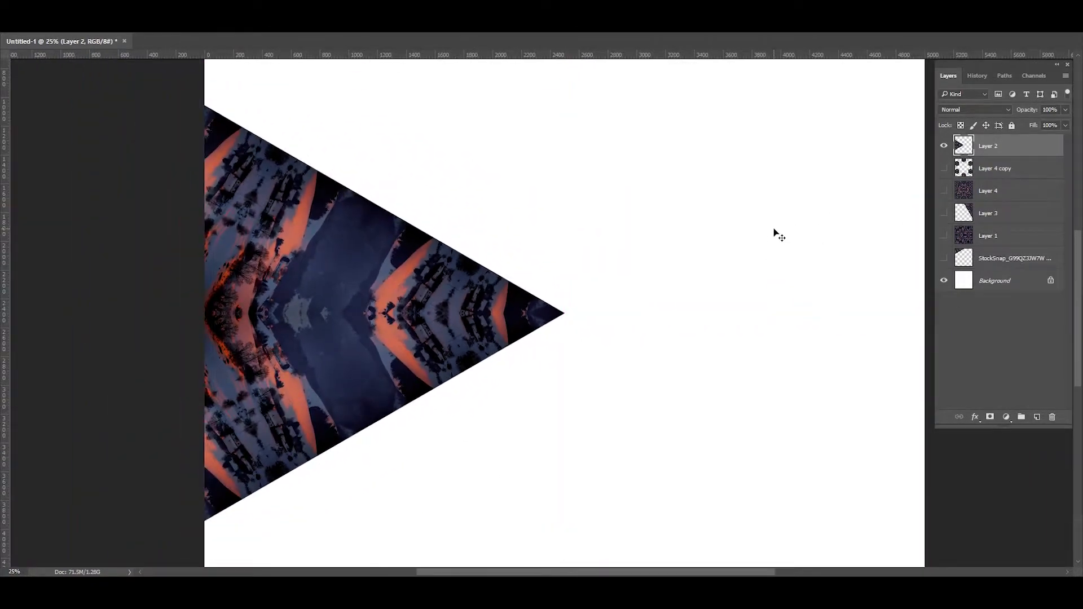
key(ctrl+semicolon)
drag(262, 242, 622, 233)
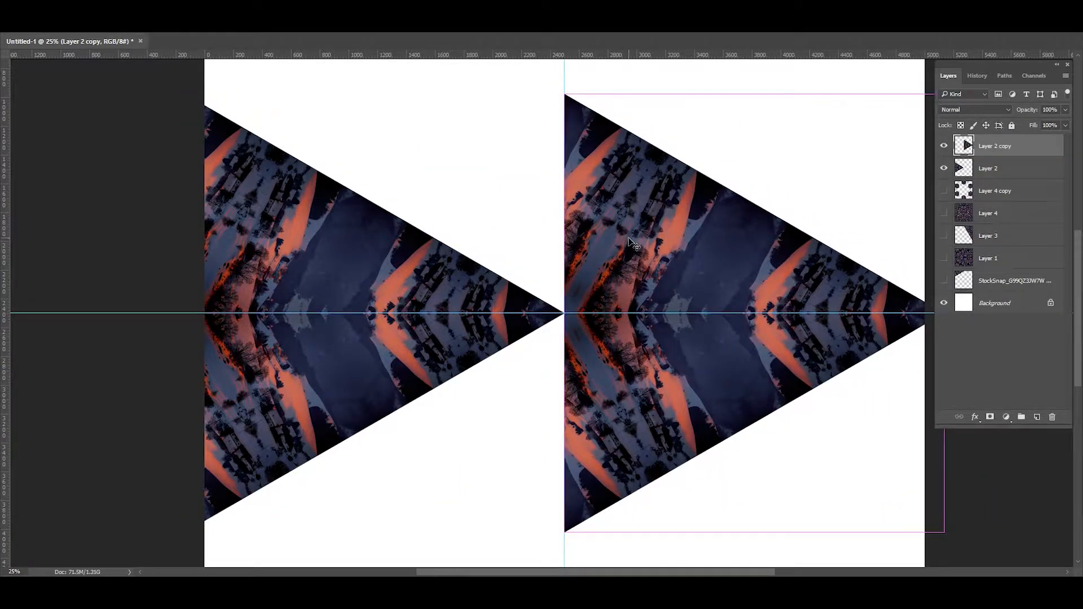
key(ctrl+t)
right_click(628, 238)
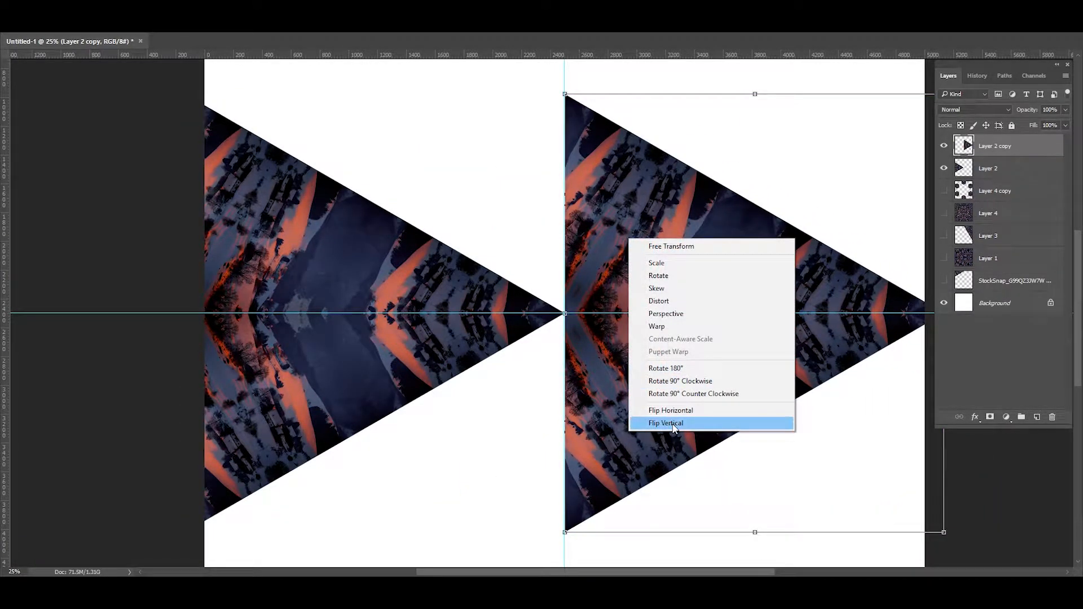
click(670, 423)
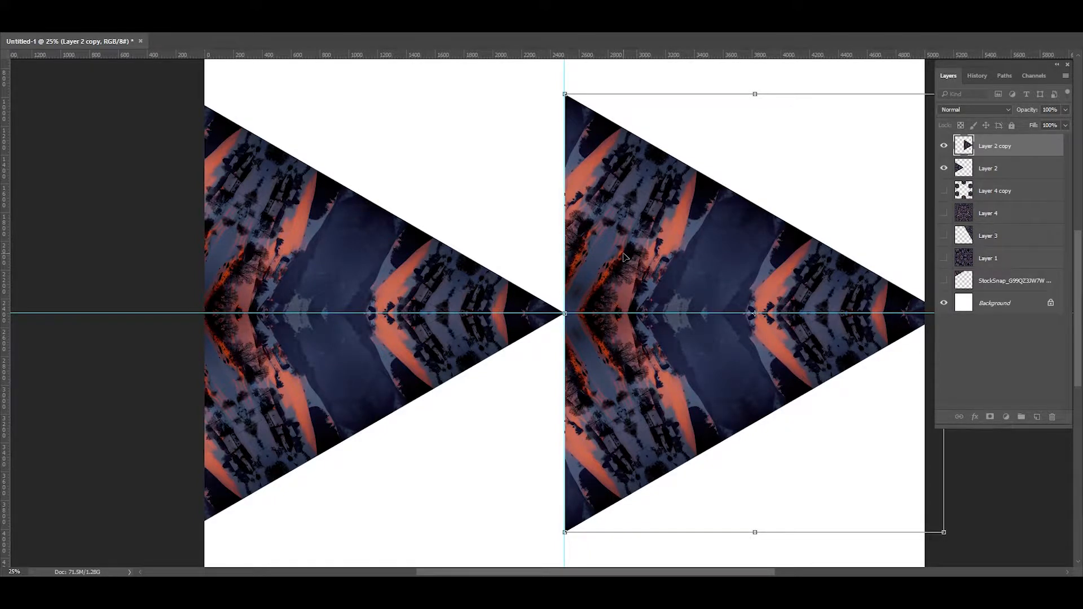
right_click(624, 255)
click(675, 426)
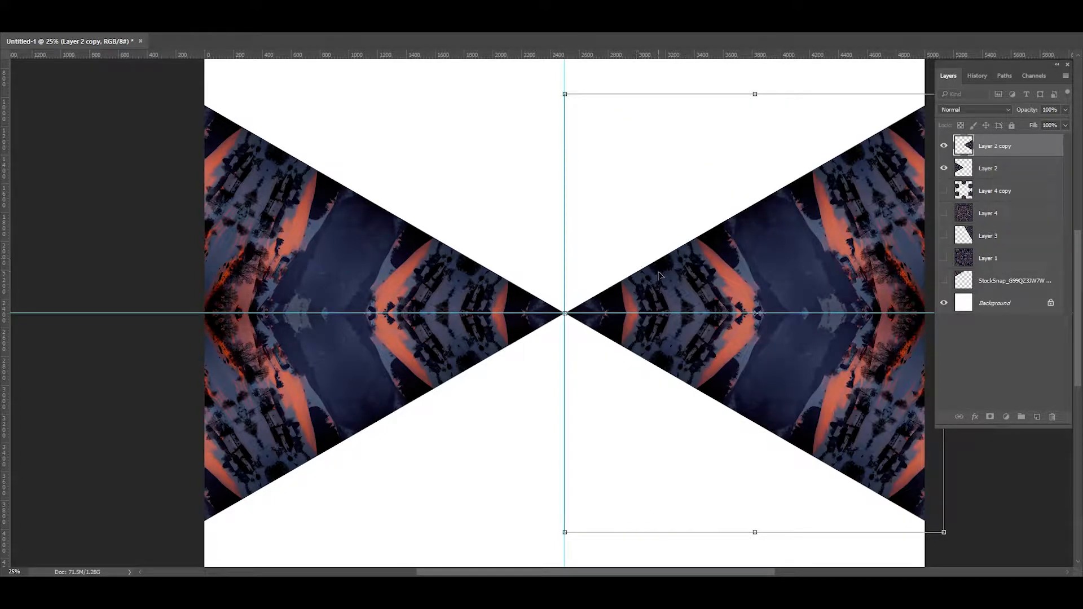
Nudge Layer 2 copy left and Layer 2 right until the two wedge tips meet where the centre guides cross.
key(ctrl+1)
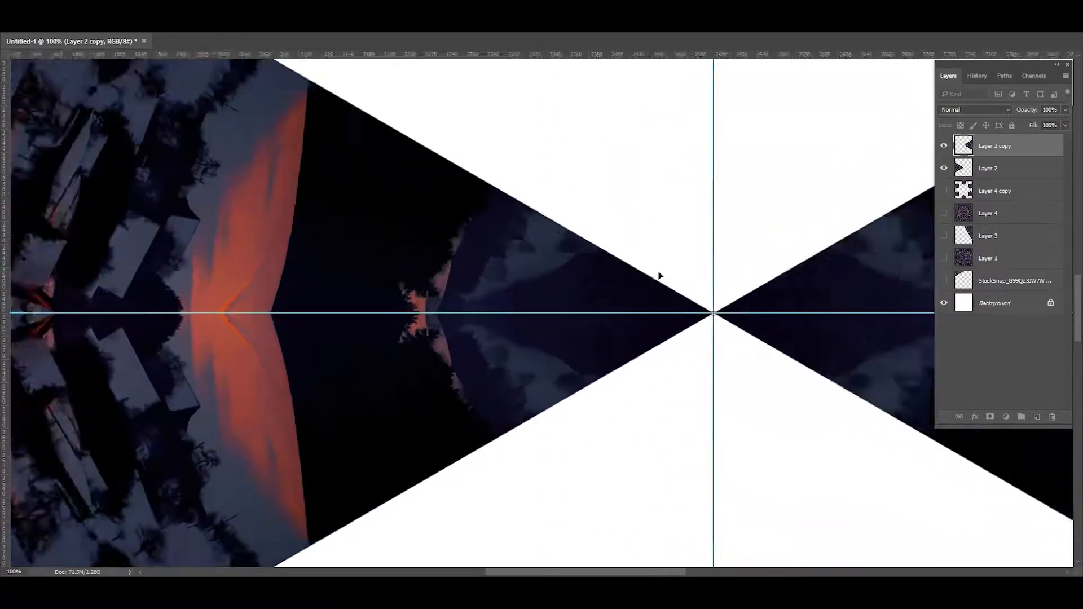
key(ctrl+plus)
key(ctrl+plus)
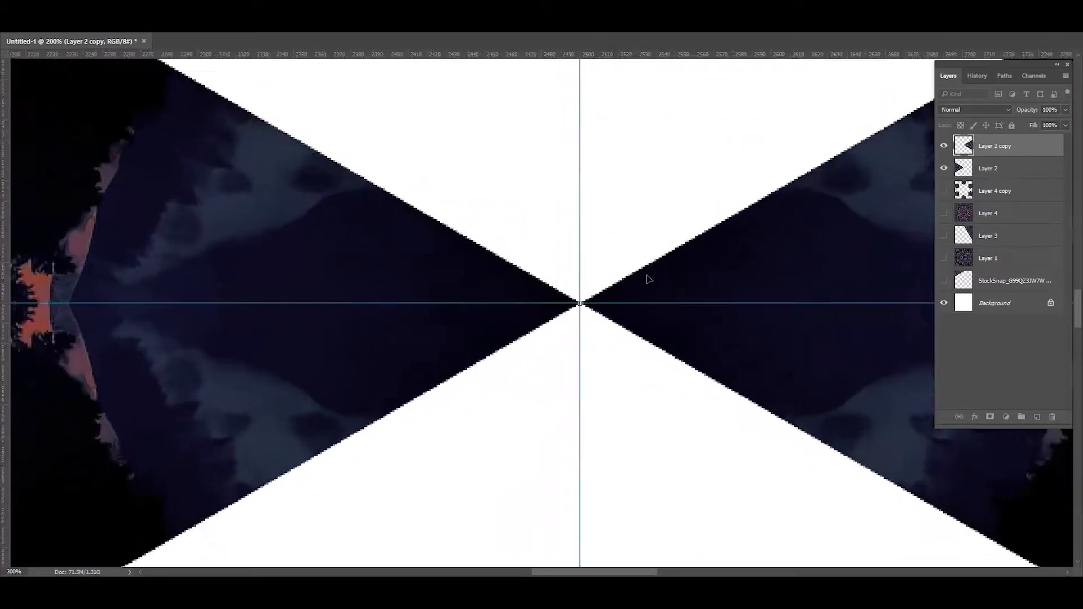
key(ctrl+plus)
key(ctrl+plus)
key(Left)
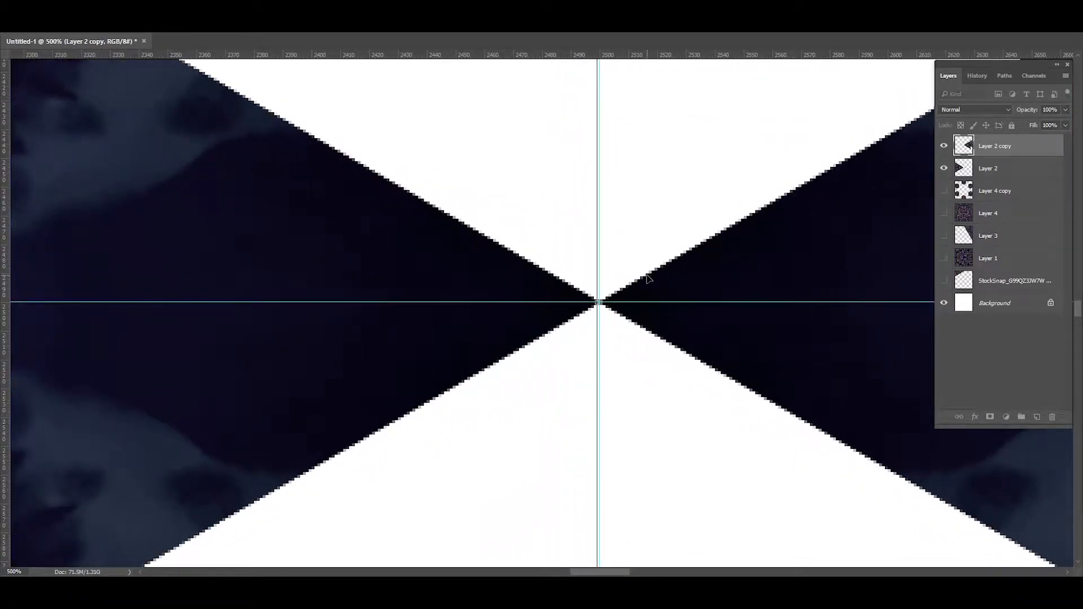
key(Left)
key(Left)
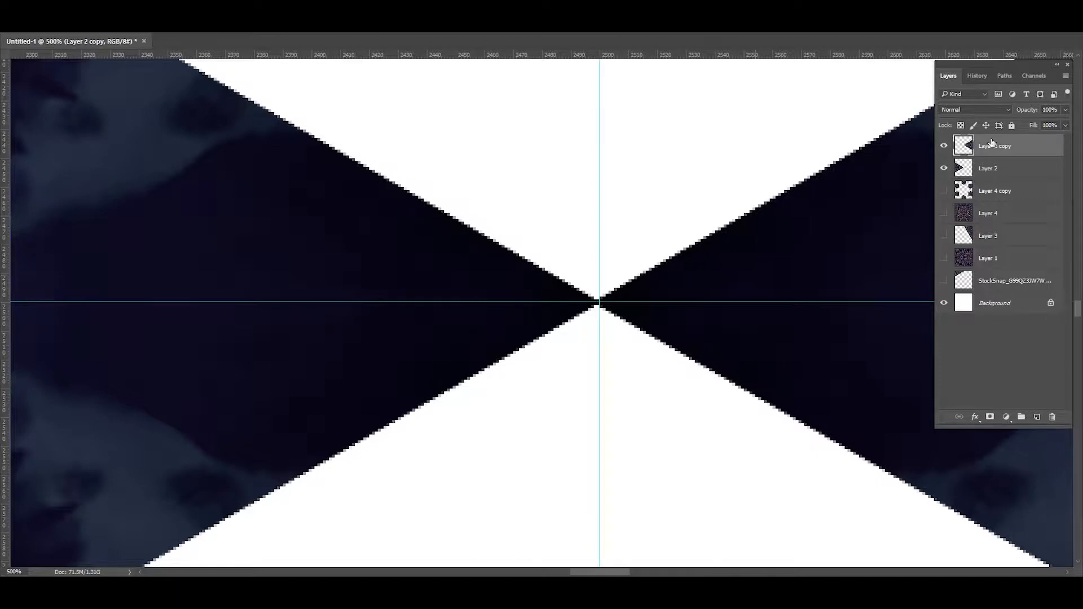
click(980, 169)
key(Right)
key(Right)
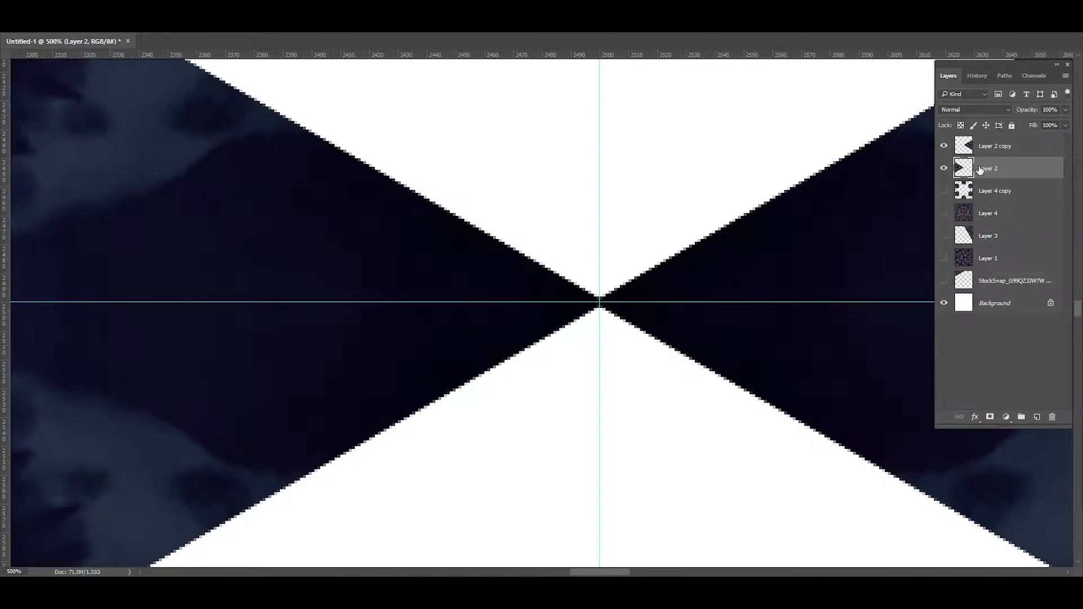
Merge the mirrored Layer 2 copy down into Layer 2.
key(ctrl+minus)
key(ctrl+minus)
key(ctrl+minus)
key(ctrl+minus)
key(ctrl+minus)
key(ctrl+minus)
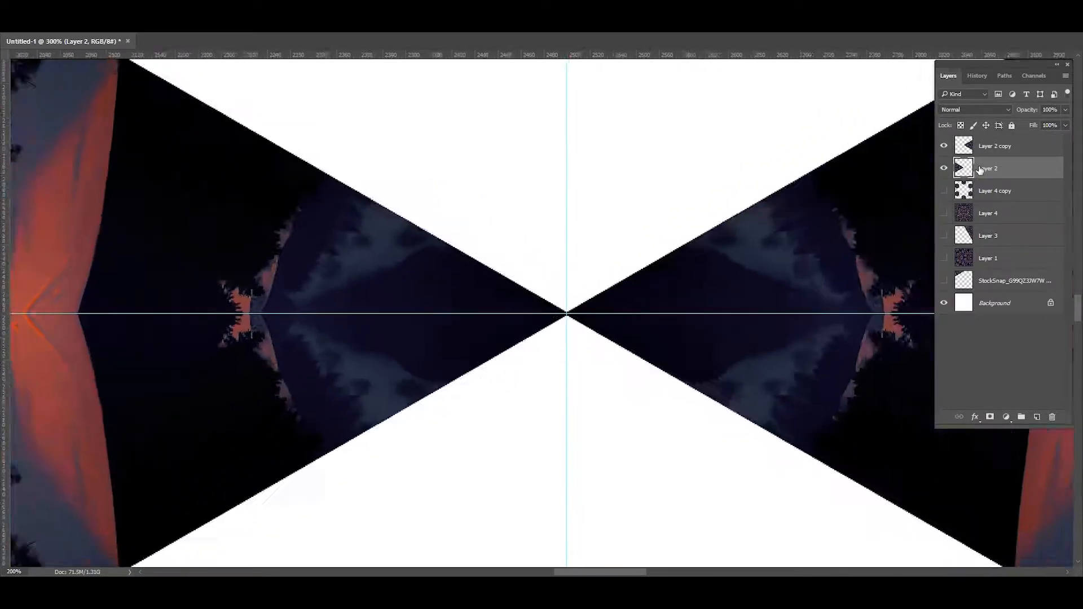
key(ctrl+minus)
key(ctrl+minus)
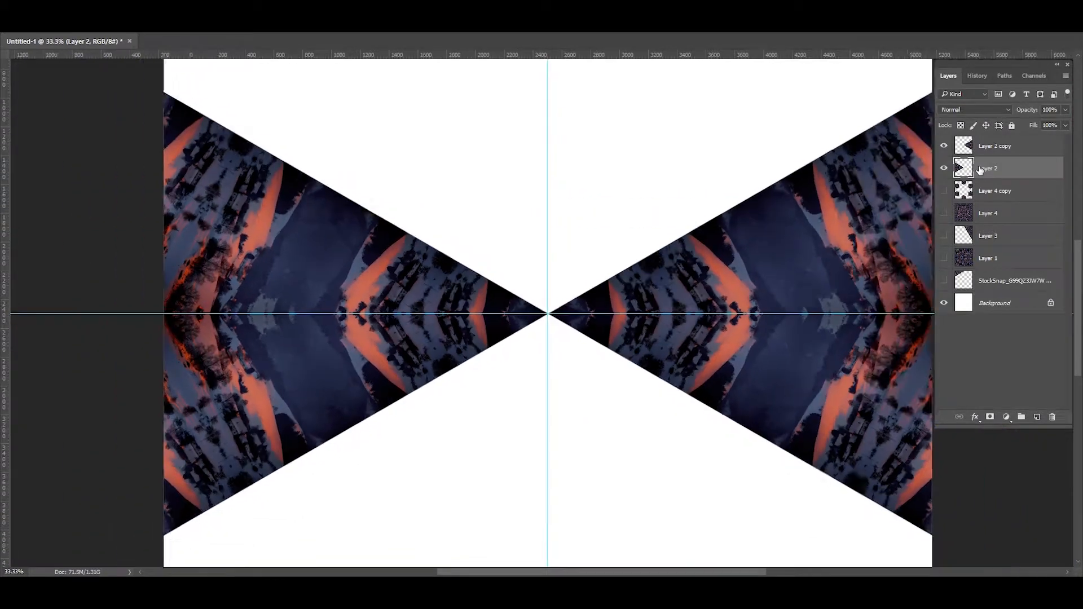
click(1011, 148)
key(ctrl+e)
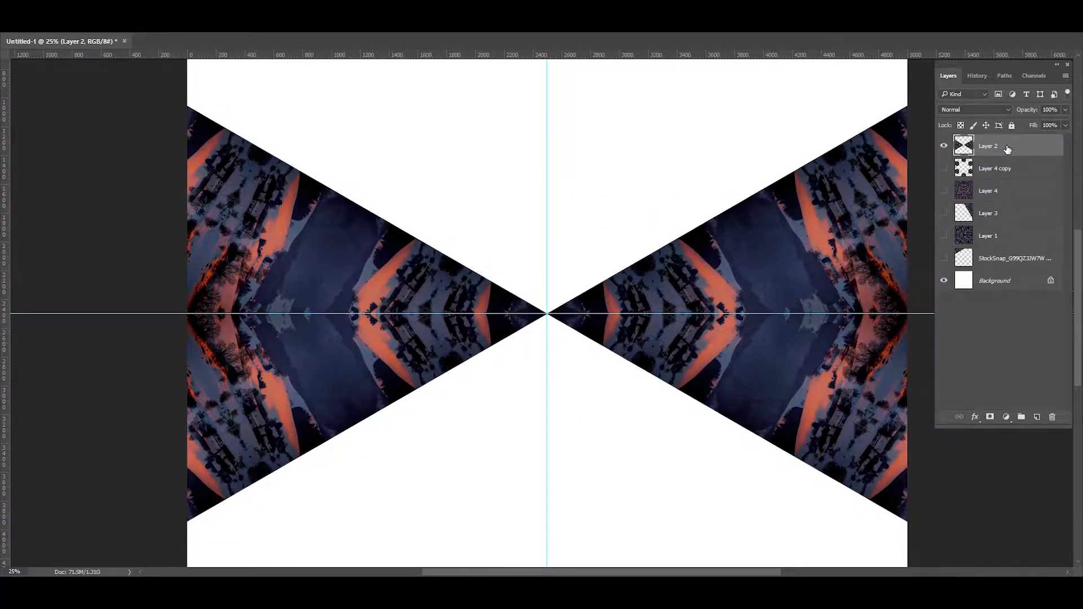
Duplicate the merged Layer 2 and rotate the copy clockwise about the canvas centre by one wedge.
right_click(997, 145)
click(893, 122)
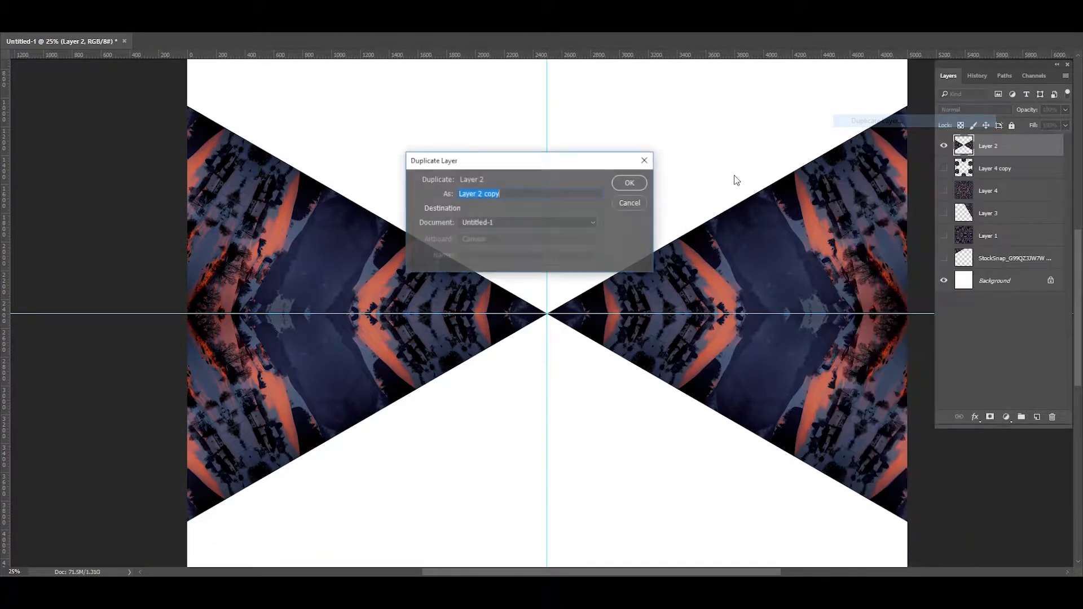
click(635, 182)
key(ctrl+t)
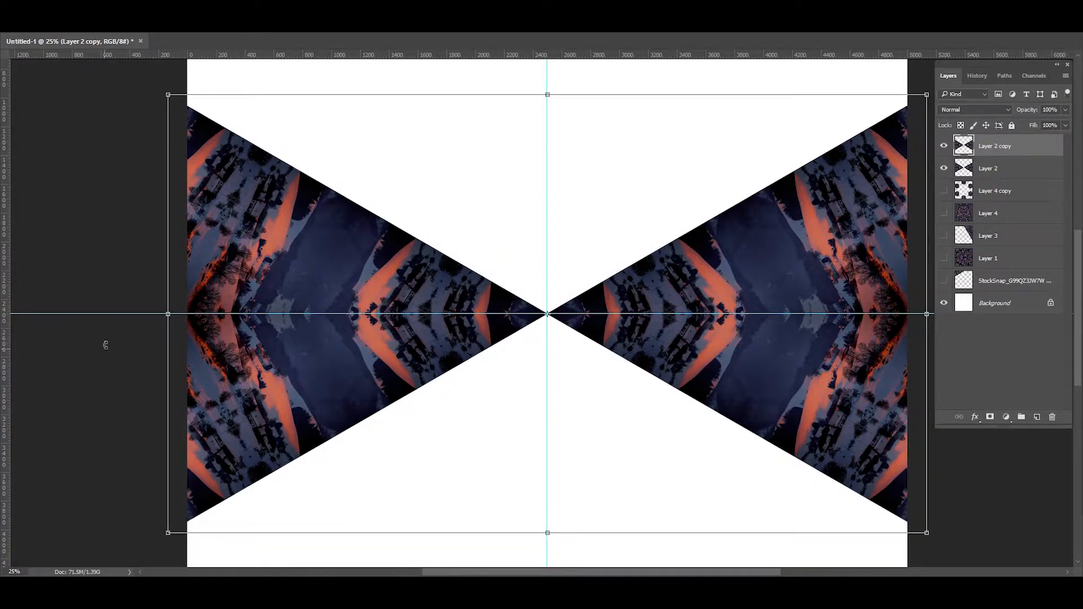
drag(102, 344, 403, 65)
key(Return)
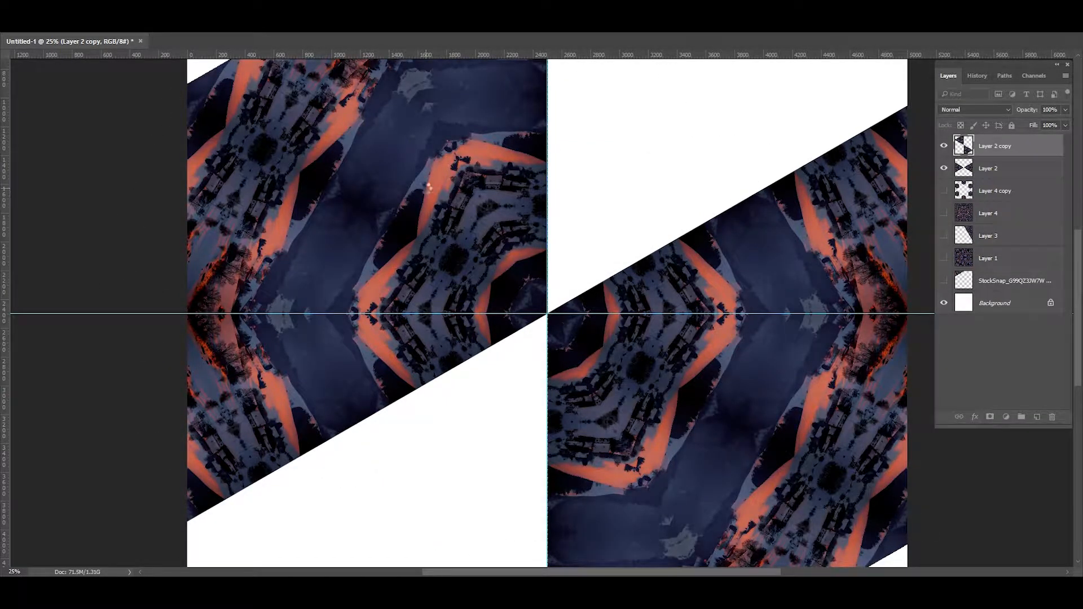
Duplicate Layer 2 copy and rotate the new copy clockwise to fill the remaining two wedge gaps.
right_click(975, 154)
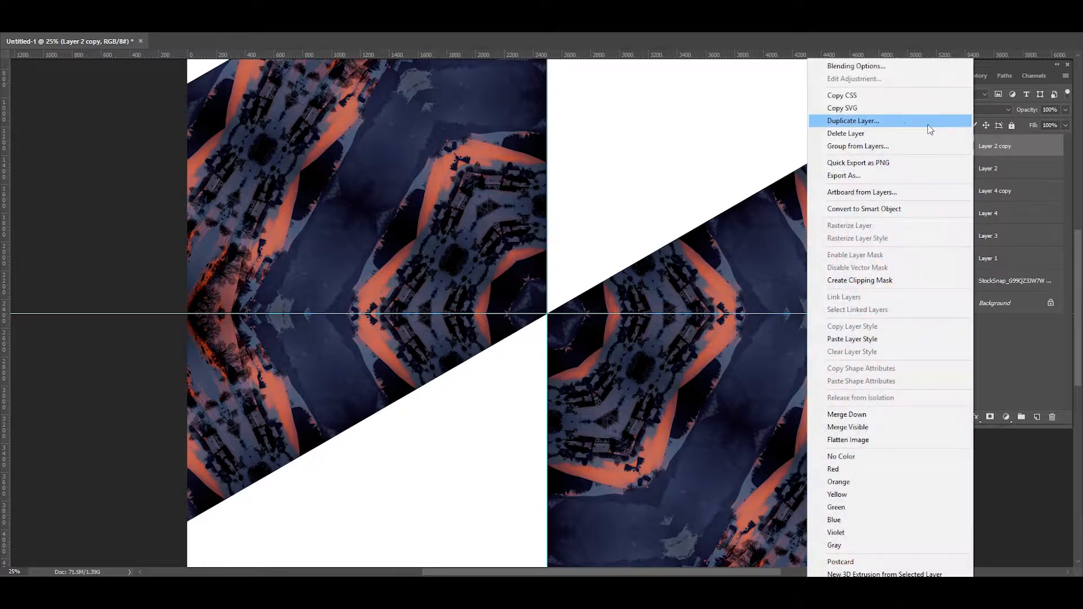
click(928, 120)
click(635, 182)
key(ctrl+t)
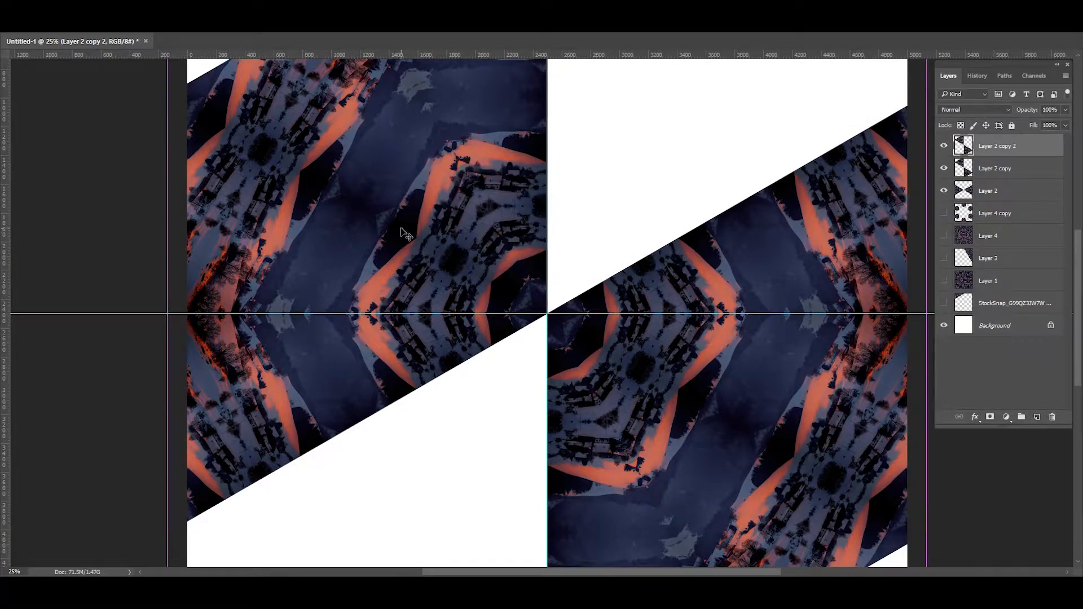
drag(121, 391, 402, 125)
key(Return)
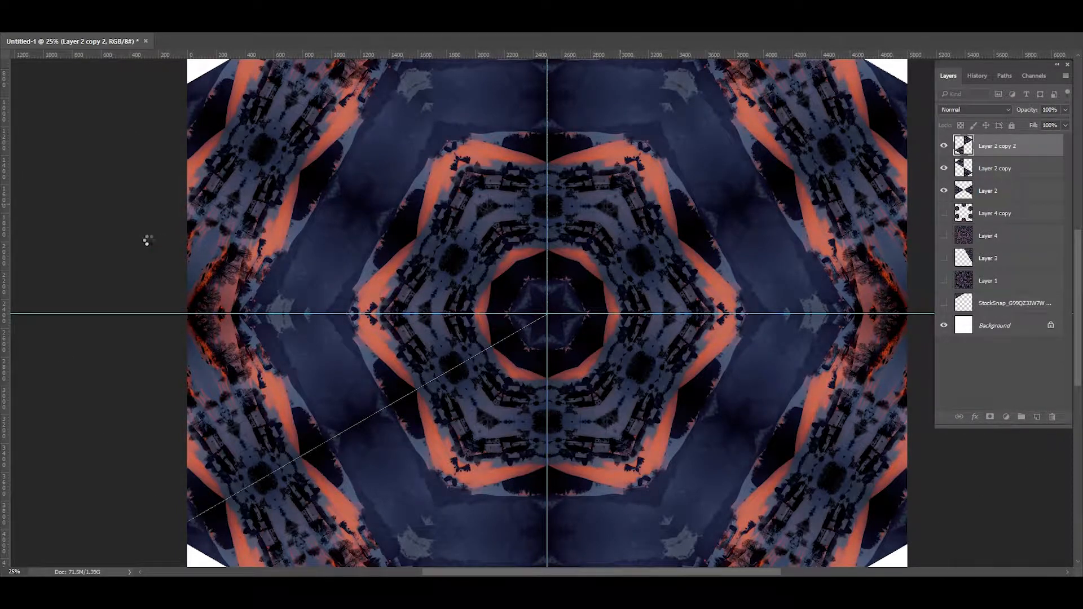
Hide the guides and merge both rotated copies down into Layer 2.
key(ctrl+semicolon)
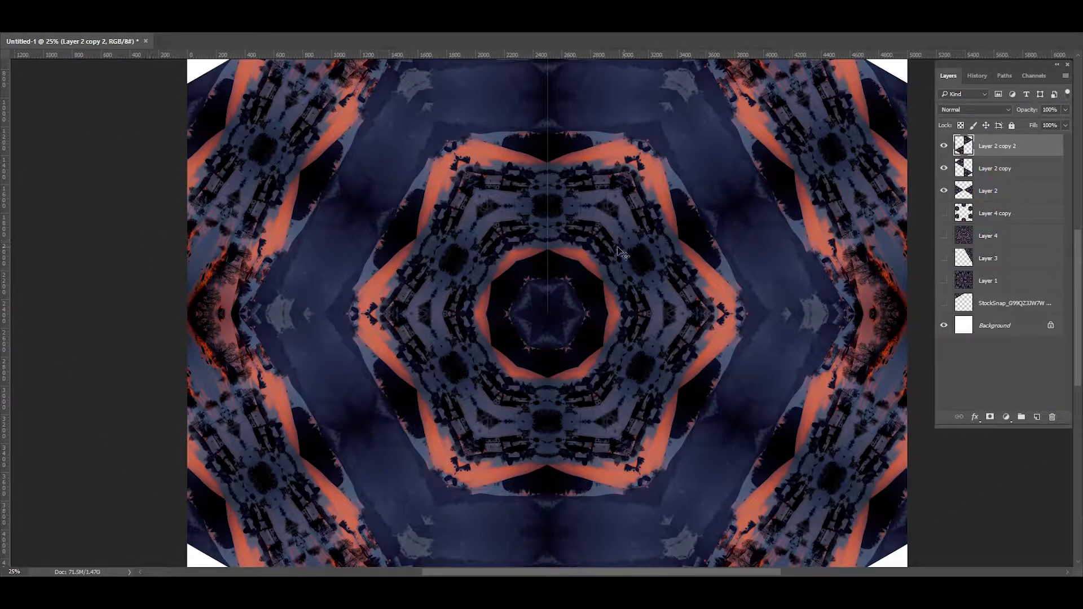
key(ctrl+e)
key(ctrl+e)
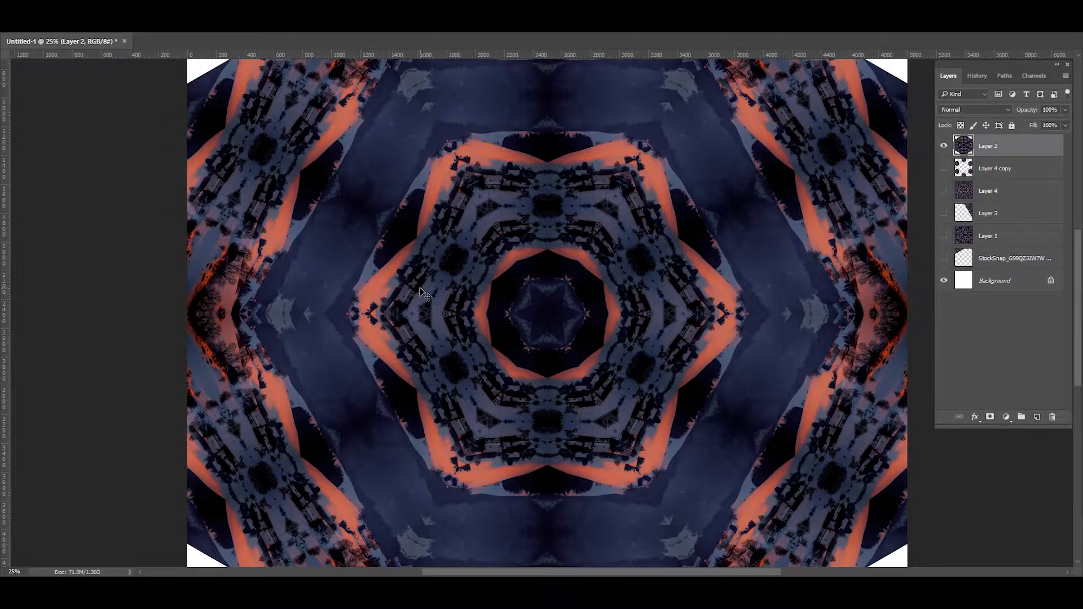
key(ctrl+minus)
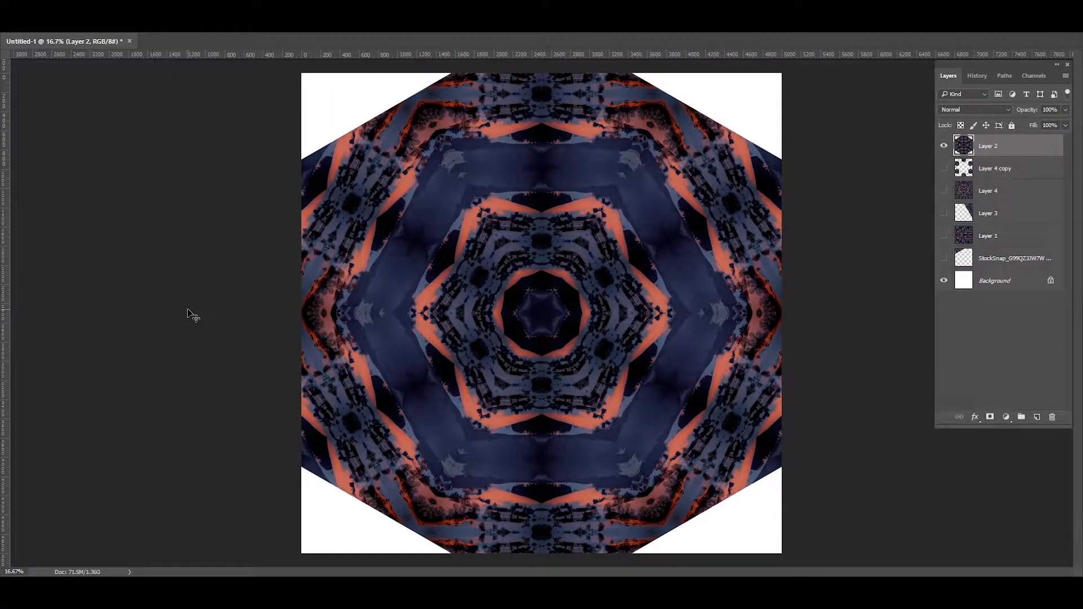
Show Layer 4 beneath Layer 2, and toggle Layer 2 off and on to compare the two patterns.
click(944, 191)
click(944, 146)
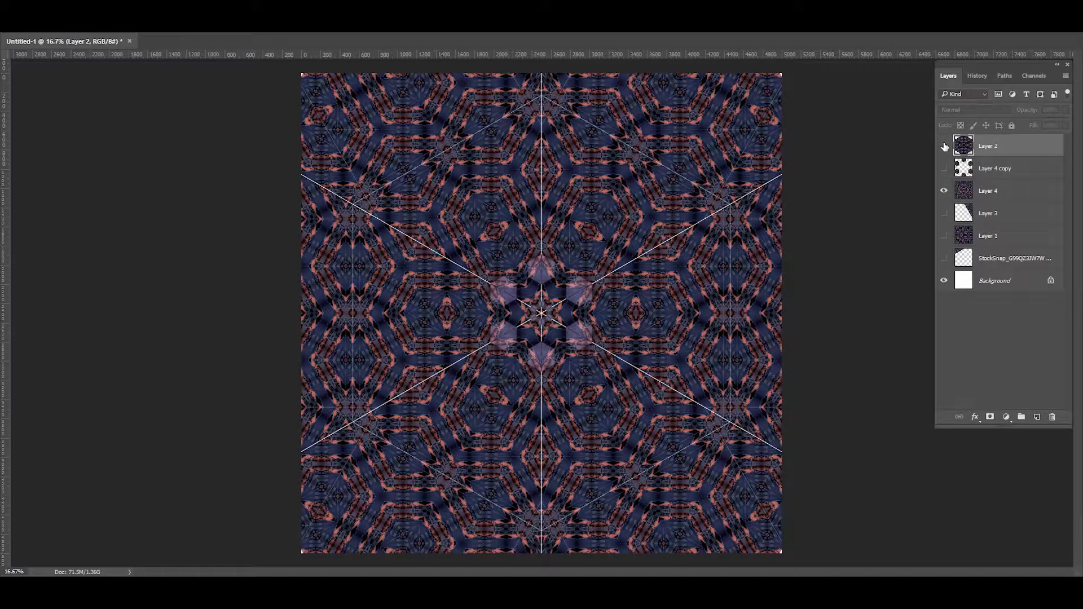
click(945, 146)
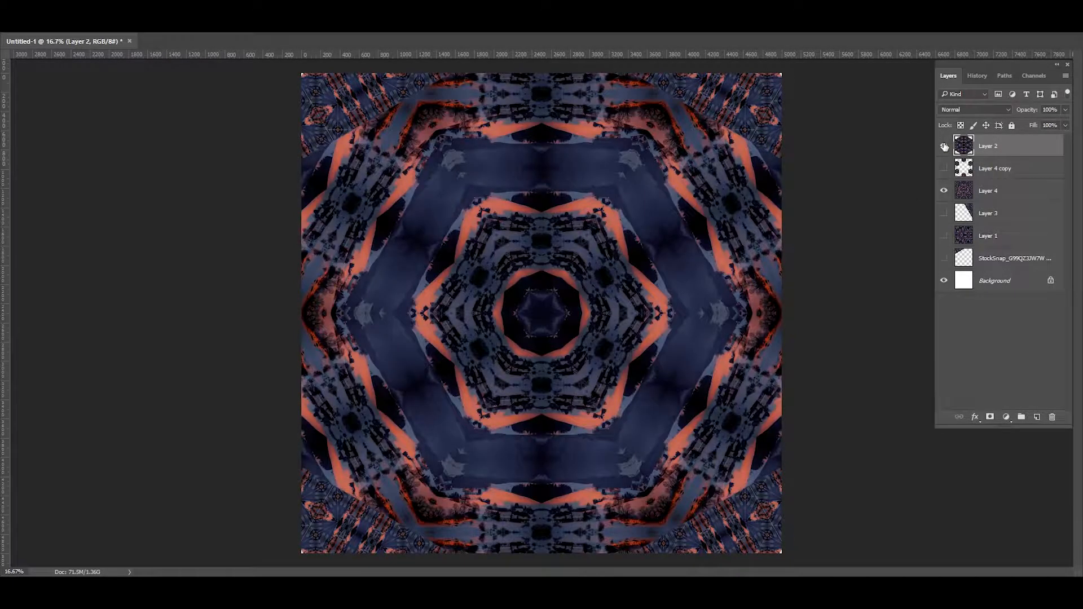
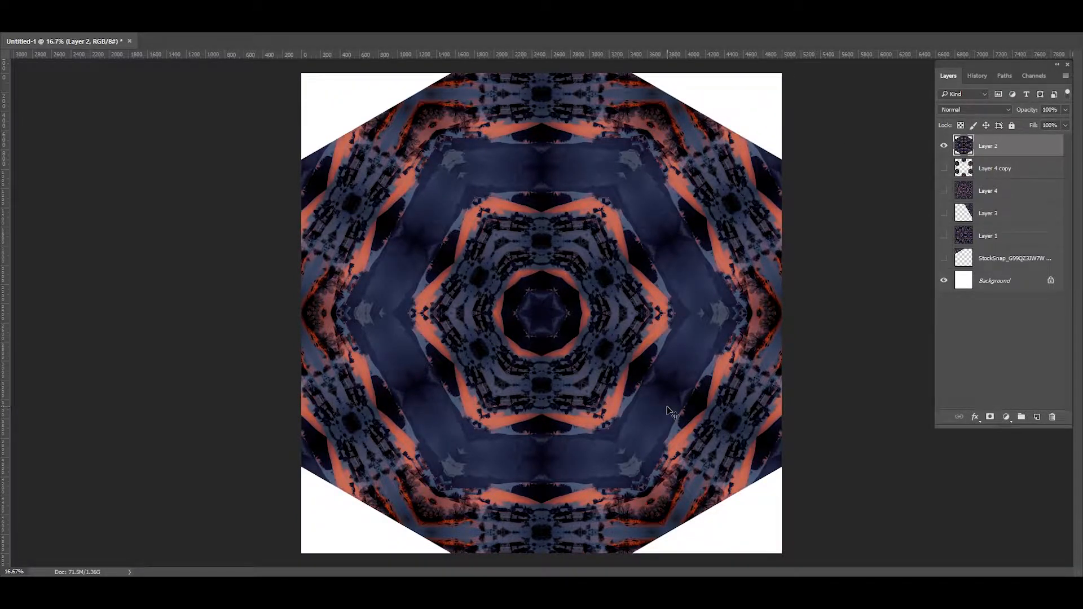
Duplicate Layer 2 and fit the copy against the hexagon's edge so it fills the canvas's upper-left white corner.
drag(361, 79, 395, 73)
key(ctrl+z)
drag(592, 538, 779, 558)
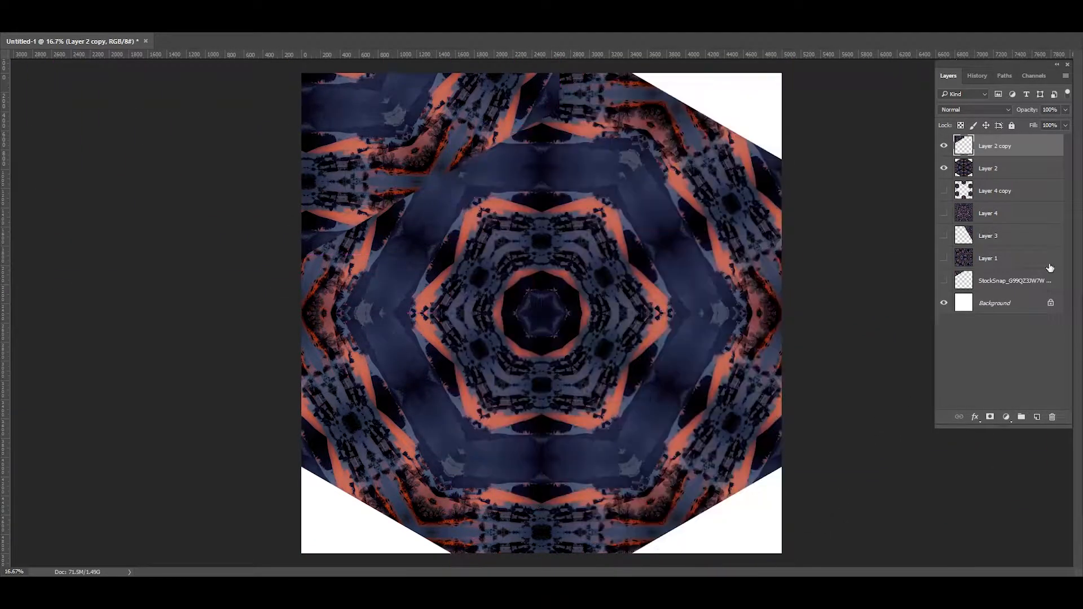
drag(494, 172, 451, 99)
drag(365, 123, 380, 115)
Inspect the seam between Layer 2 copy and Layer 2 close up at the canvas's upper-left corner.
key(ctrl+plus)
key(ctrl+plus)
key(ctrl+plus)
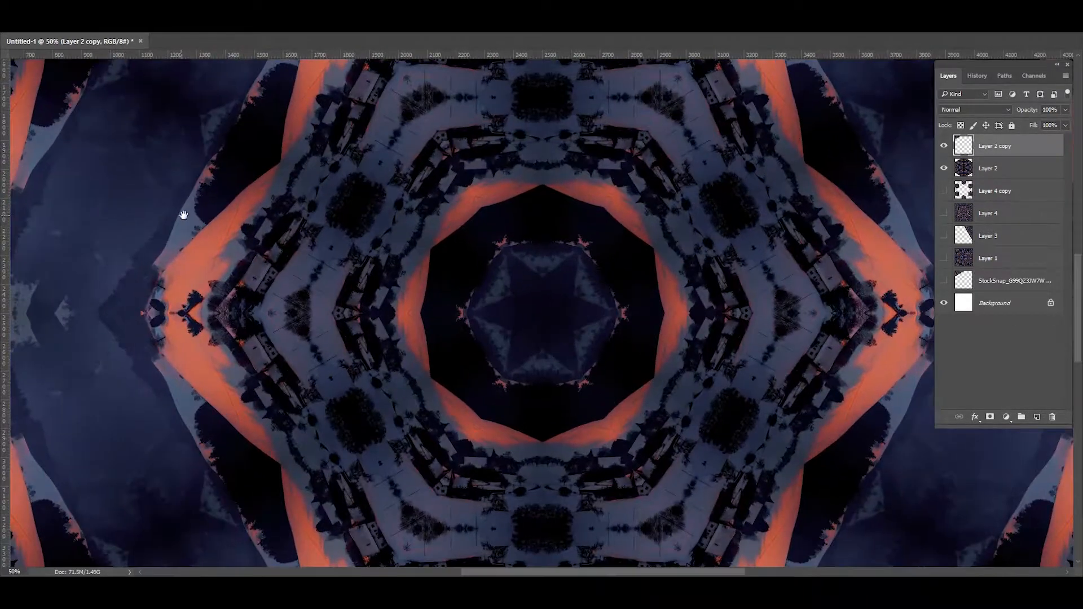
drag(181, 214, 469, 411)
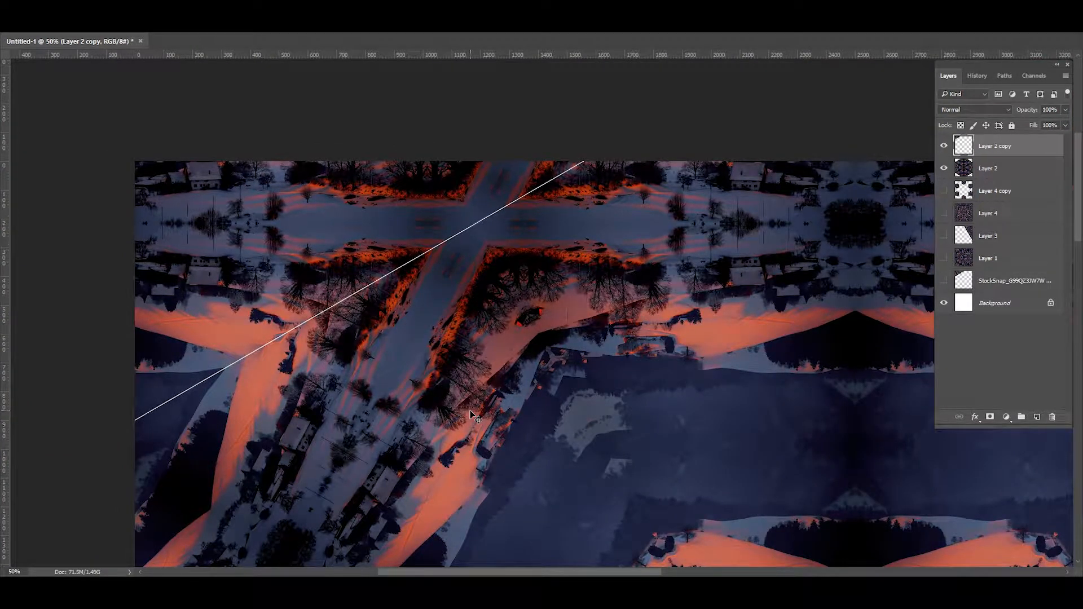
key(ctrl+plus)
key(ctrl+plus)
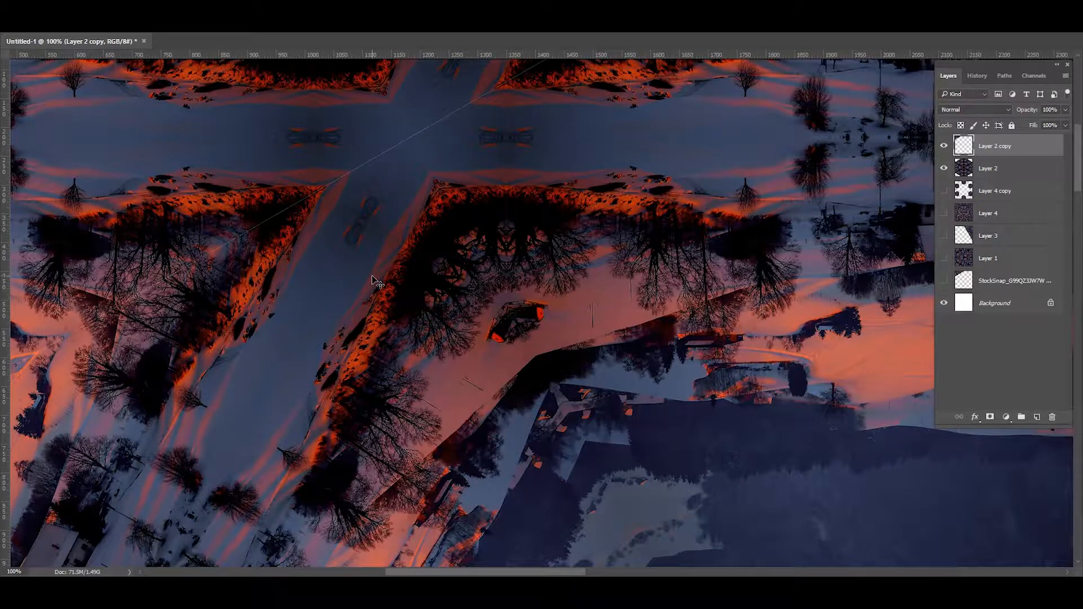
key(ctrl+minus)
key(ctrl+minus)
key(ctrl+minus)
key(ctrl+minus)
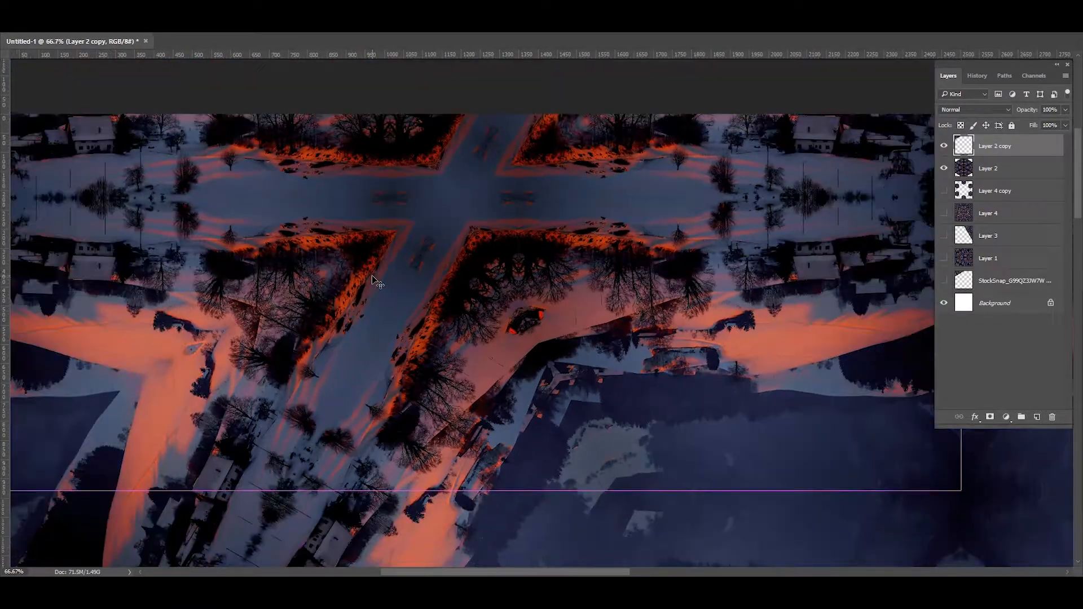
Duplicate Layer 2 copy into the canvas's upper-right white corner and merge the two corner copies.
drag(316, 219, 397, 251)
drag(668, 425, 426, 318)
key(ctrl+j)
drag(588, 164, 690, 164)
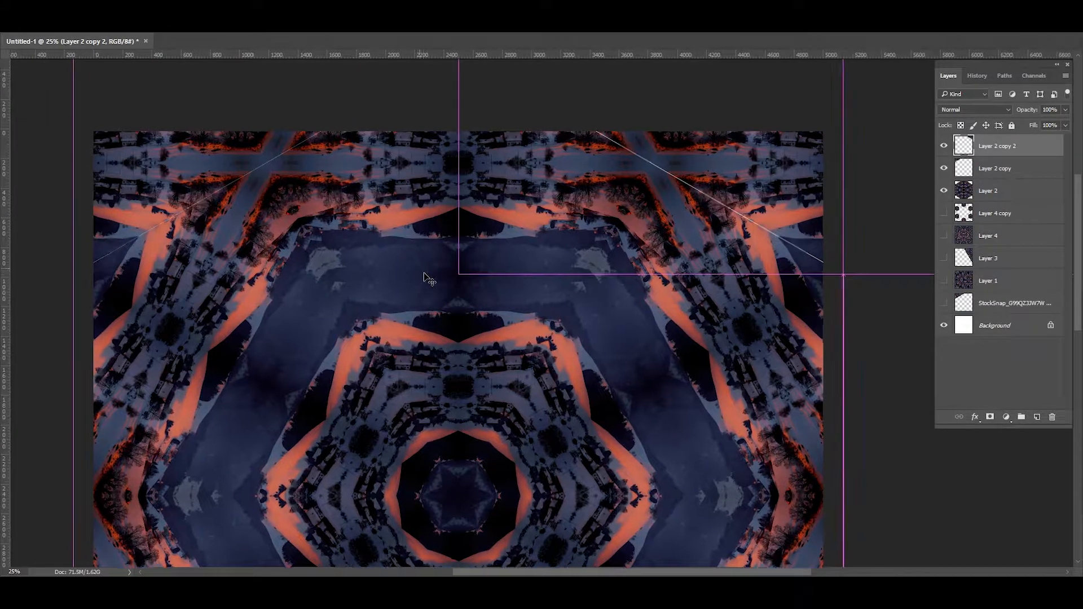
key(ctrl+plus)
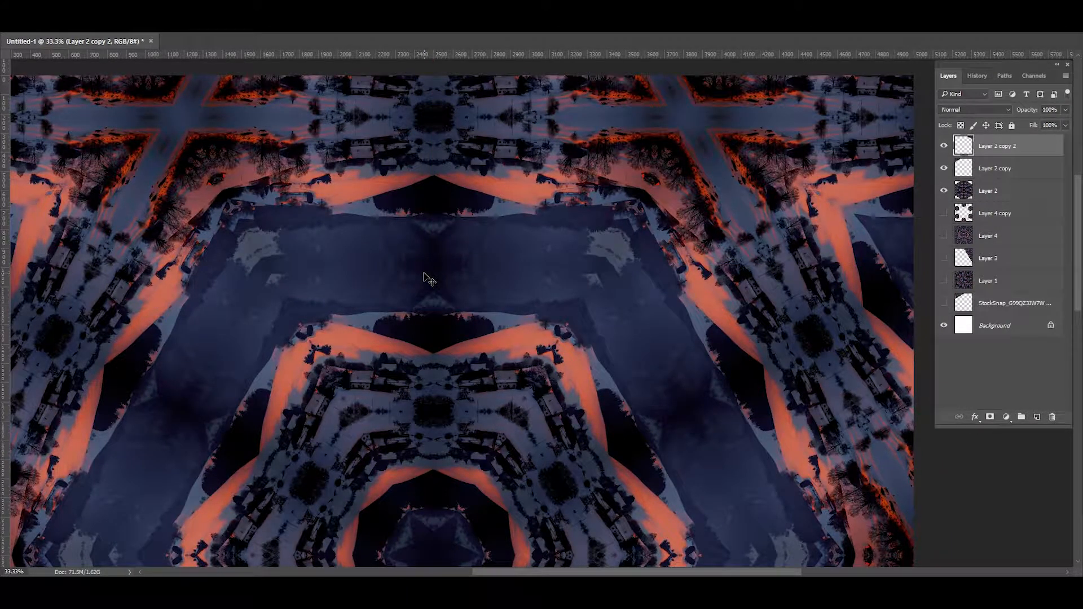
key(ctrl+e)
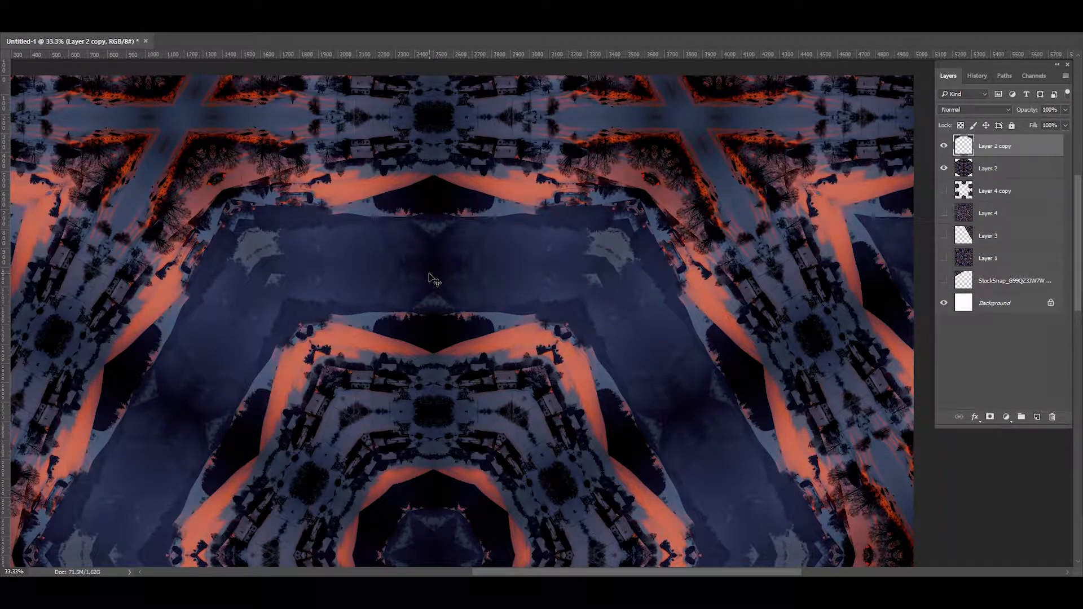
Duplicate the merged upper copy down to fill both lower canvas corners, and merge all the copies into Layer 2.
drag(434, 278, 435, 276)
key(ctrl+minus)
key(ctrl+minus)
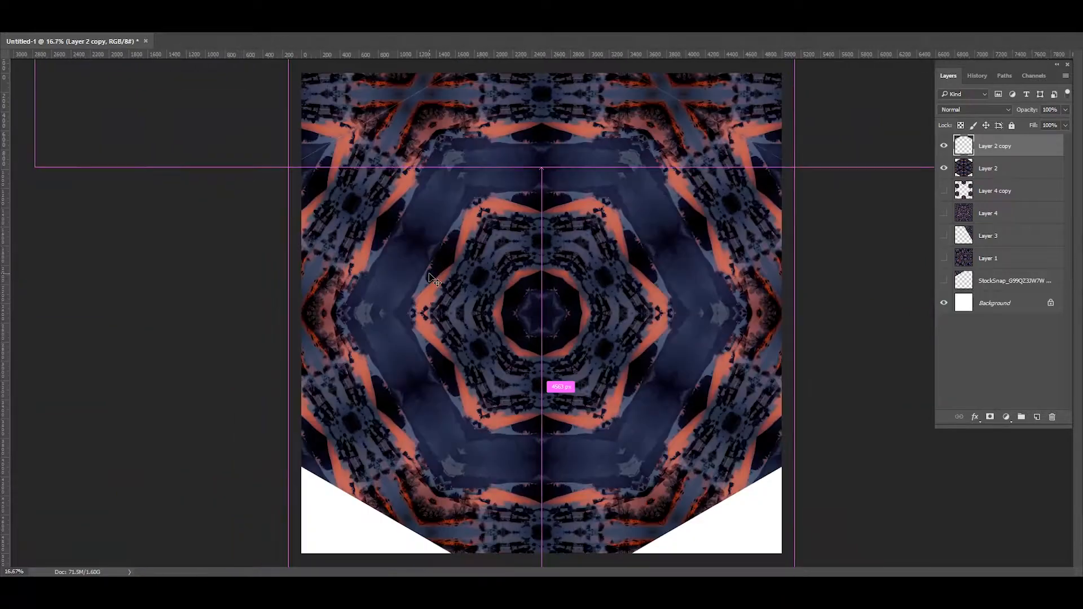
drag(680, 107, 643, 528)
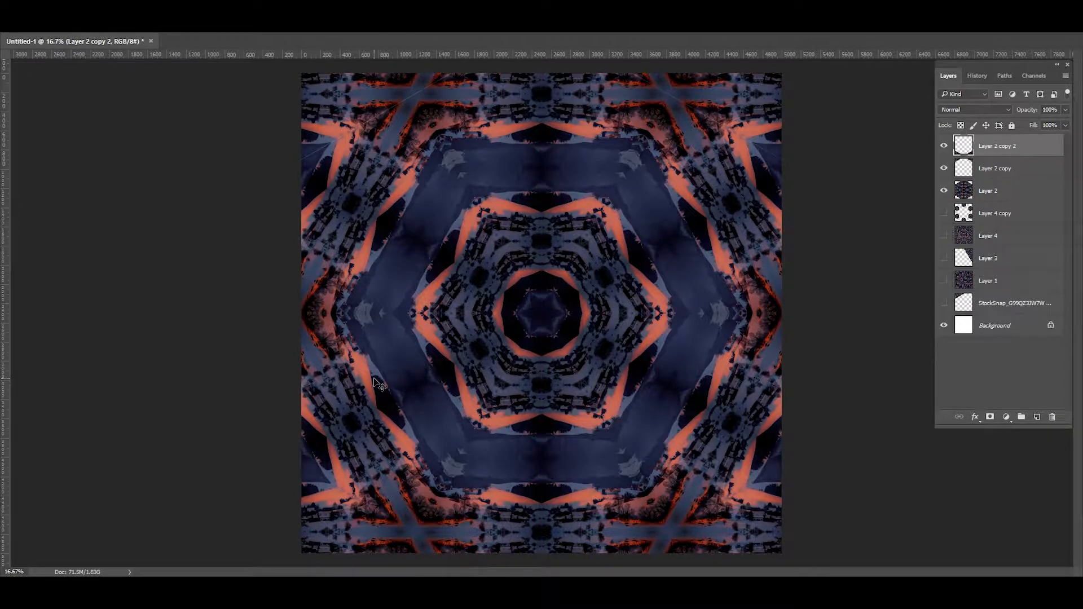
key(Delete)
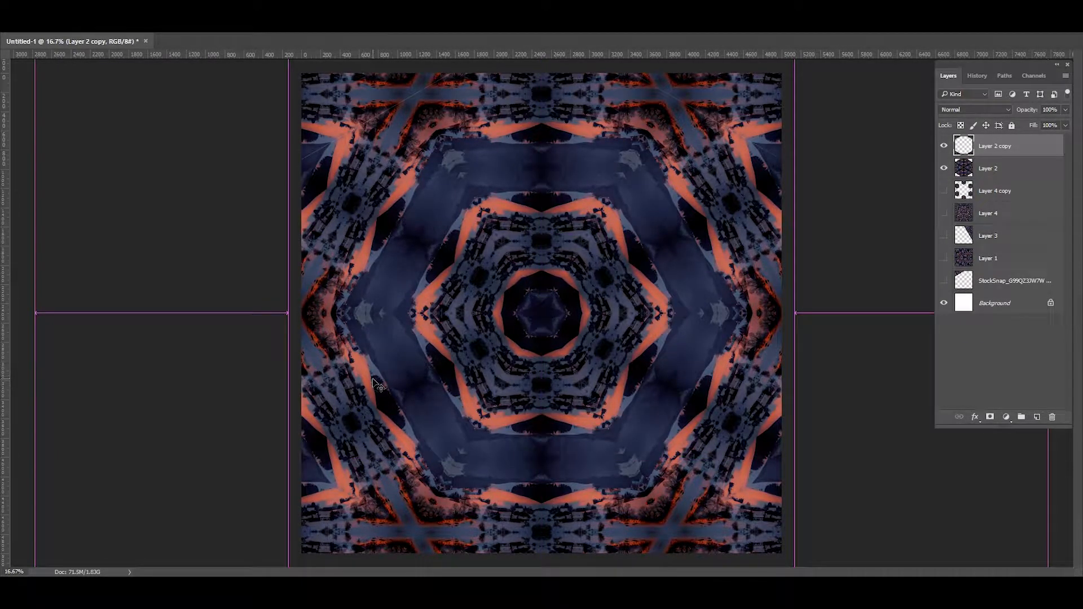
key(Delete)
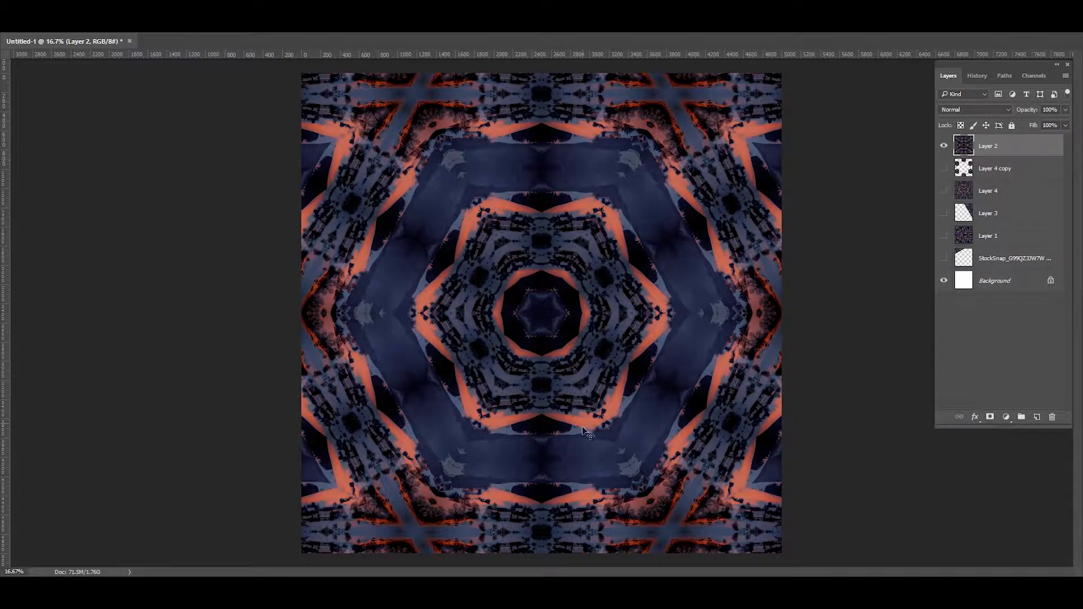
Rearrange the Layer 2 pattern with shifted duplicates so the hexagon centres fall on the canvas's left and right edges.
drag(626, 497, 603, 164)
drag(619, 436, 614, 350)
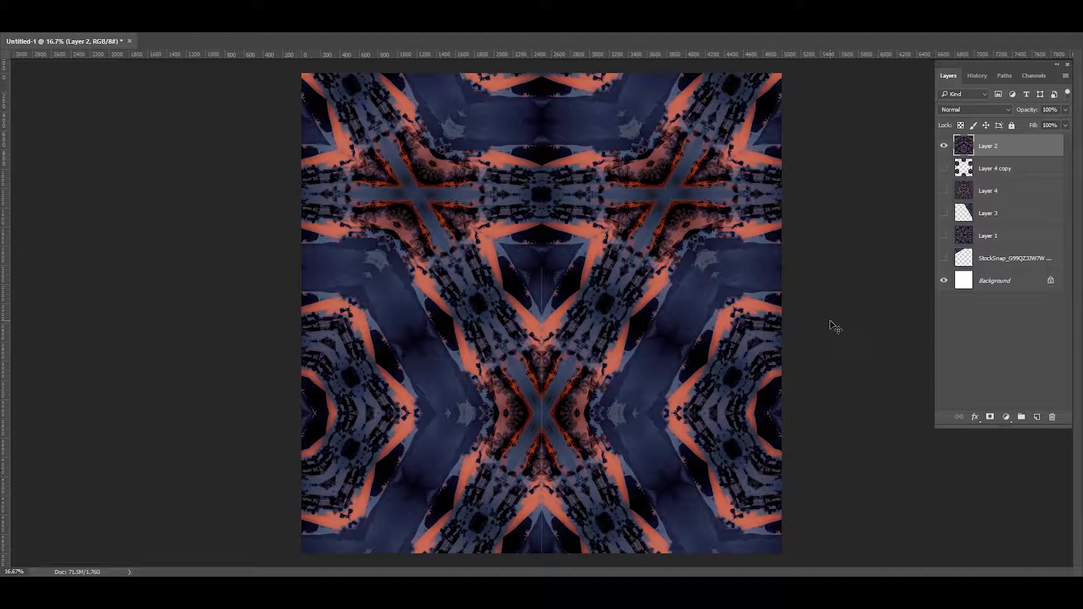
Show the guides, copy the left half of Layer 2 up to the centre guide onto a new layer, and hide Layer 2.
key(ctrl+a)
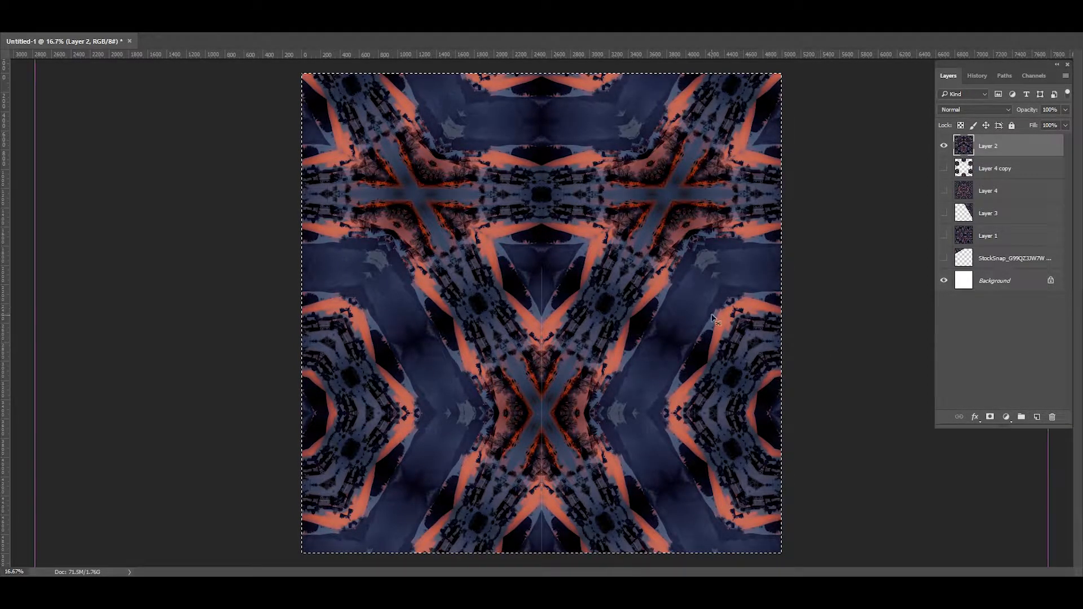
key(ctrl+d)
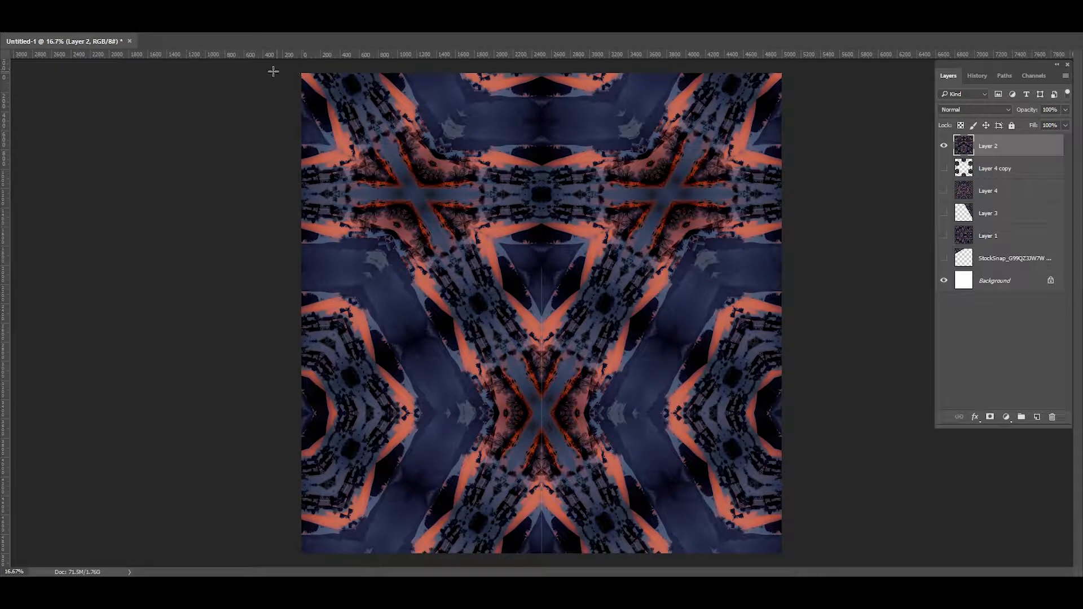
drag(274, 71, 541, 567)
key(ctrl+d)
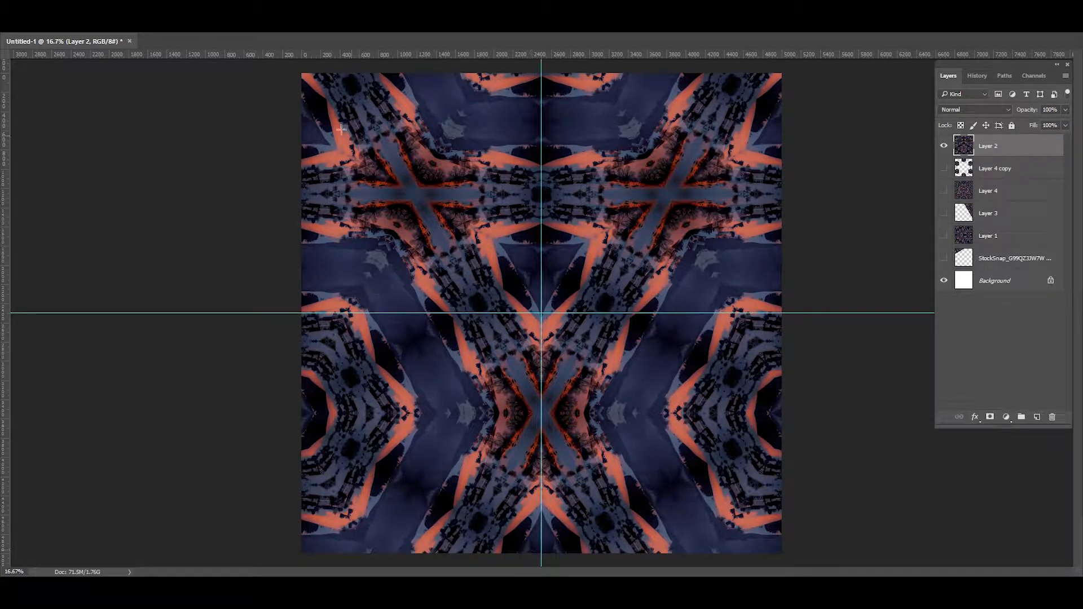
drag(292, 74, 541, 554)
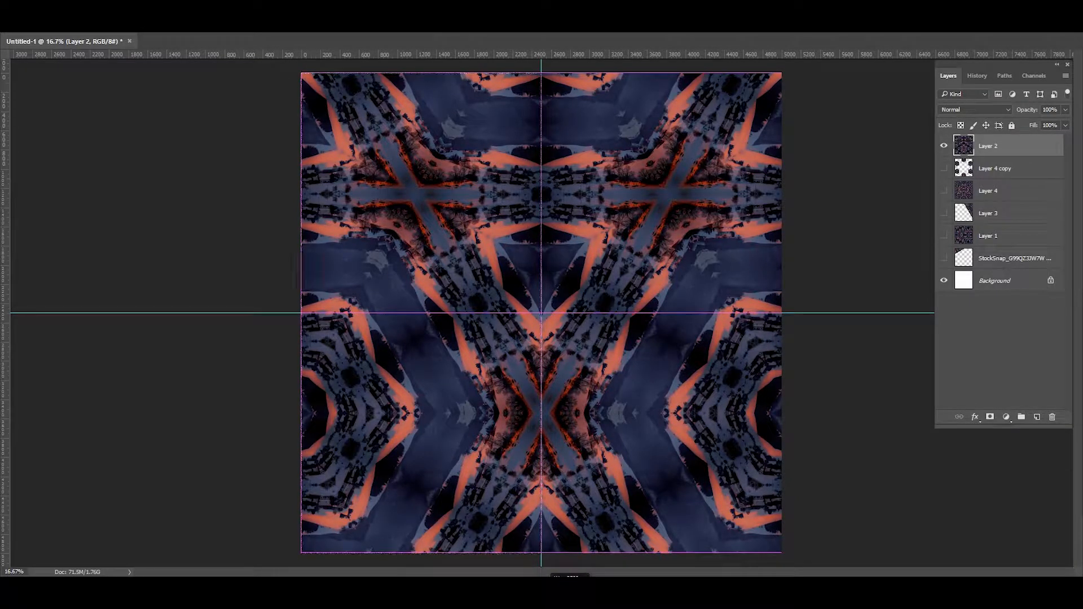
key(ctrl+j)
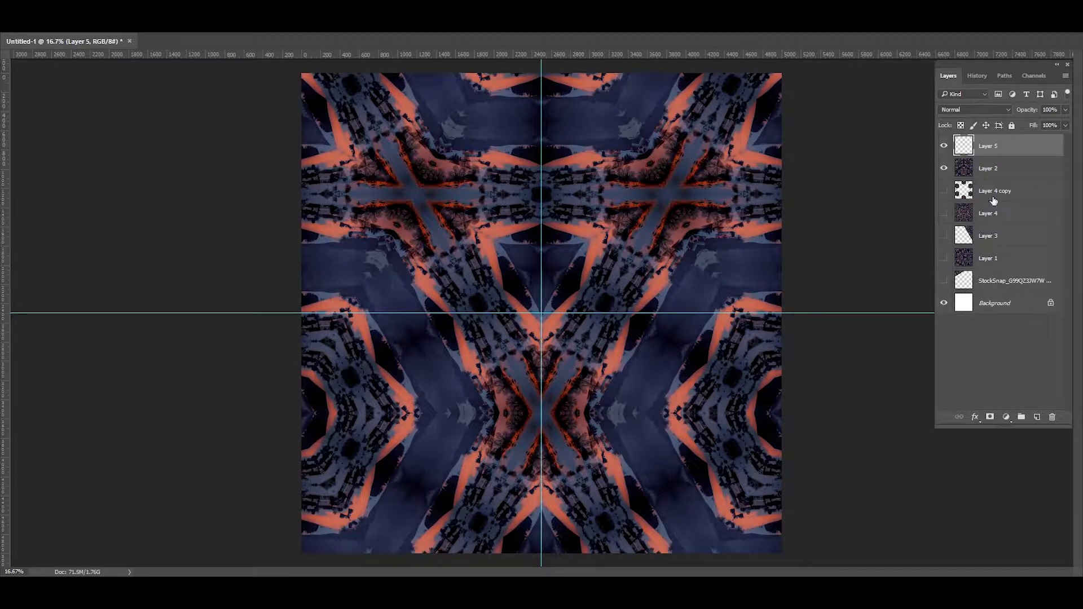
click(944, 168)
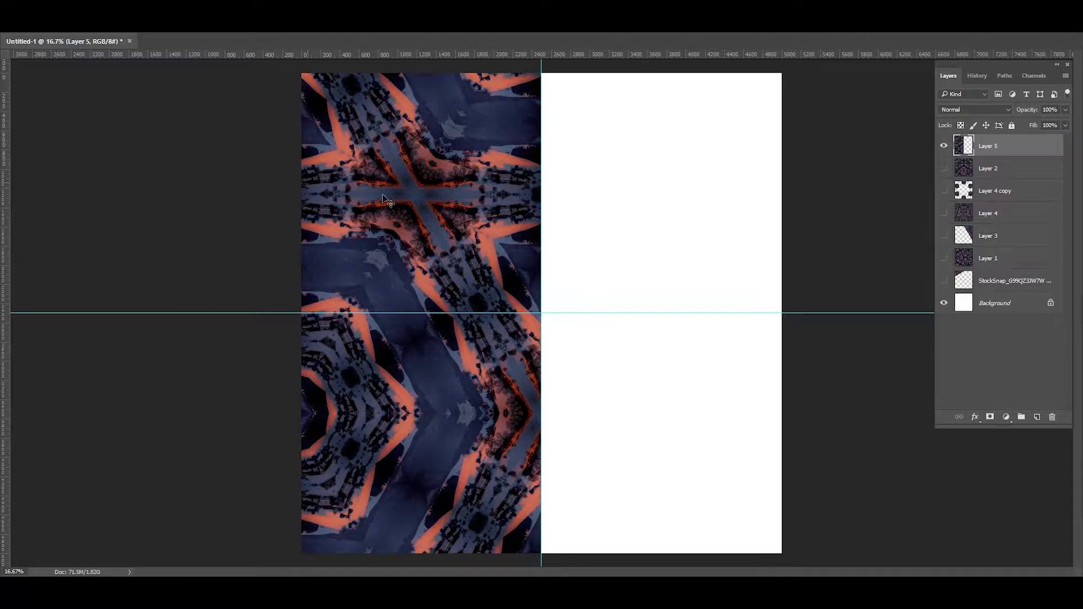
Rotate Layer 5 clockwise and place it so its edge slopes from the canvas's top centre to the left edge.
key(ctrl+t)
drag(633, 479, 488, 515)
drag(427, 455, 319, 383)
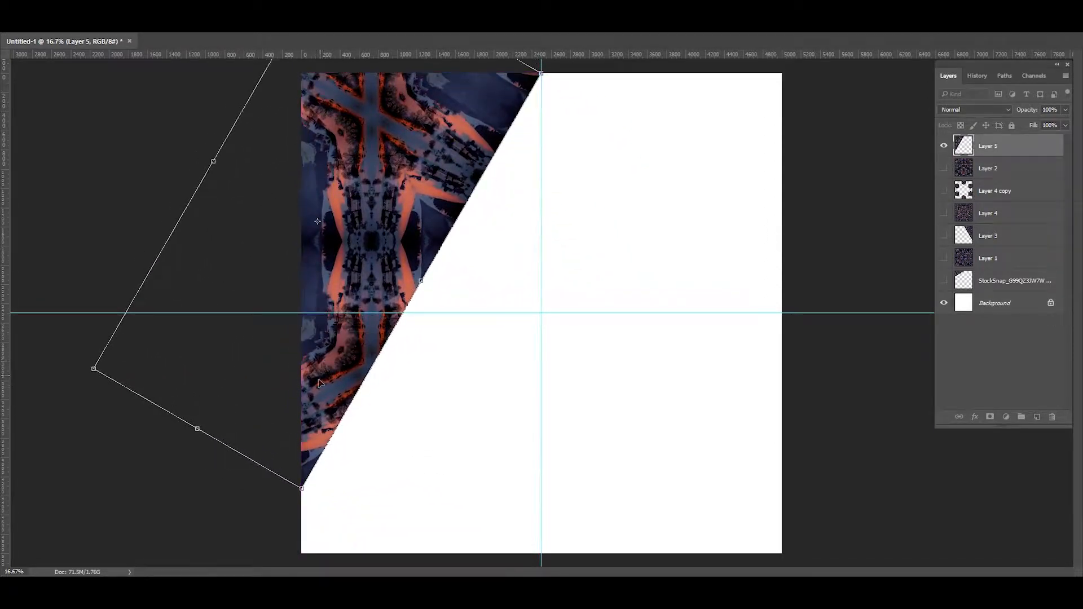
key(Return)
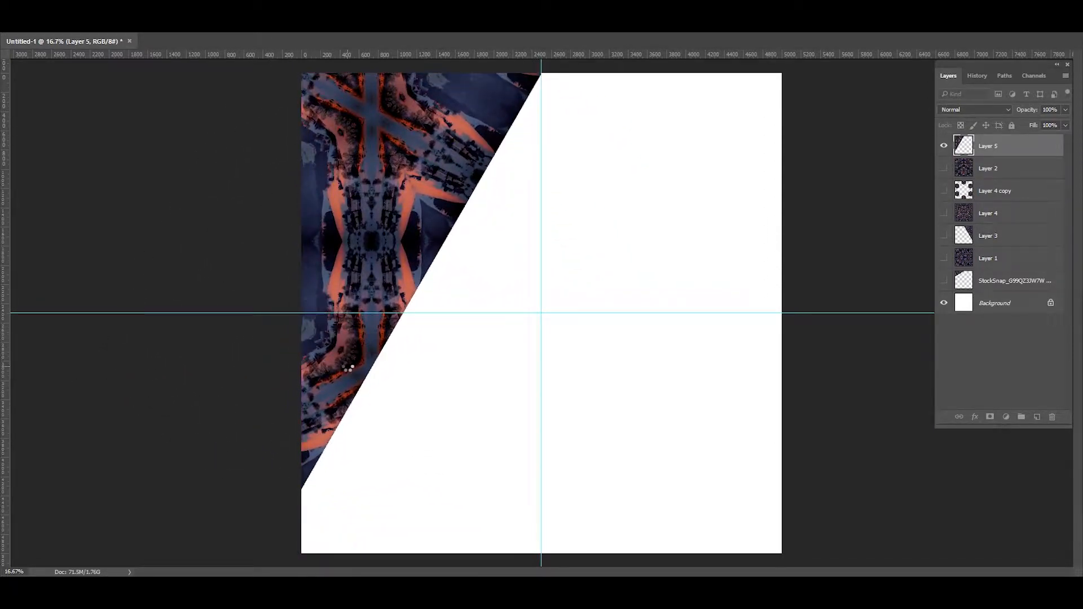
Copy Layer 5's canvas-cropped wedge to a new layer, move it right to the vertical centre guide, and hide Layer 5.
key(ctrl+a)
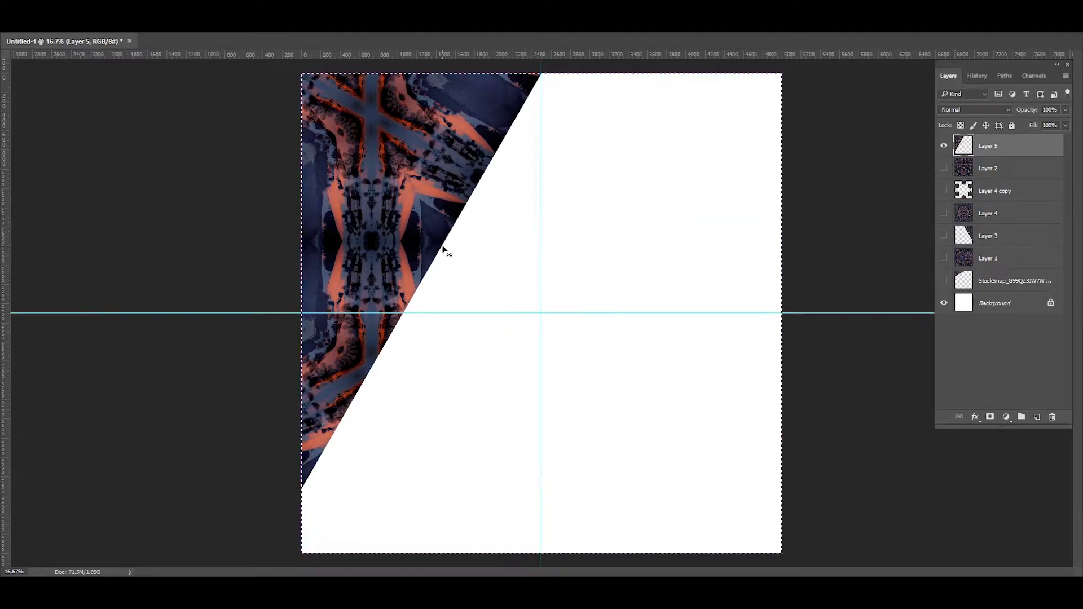
key(ctrl+j)
drag(443, 250, 561, 365)
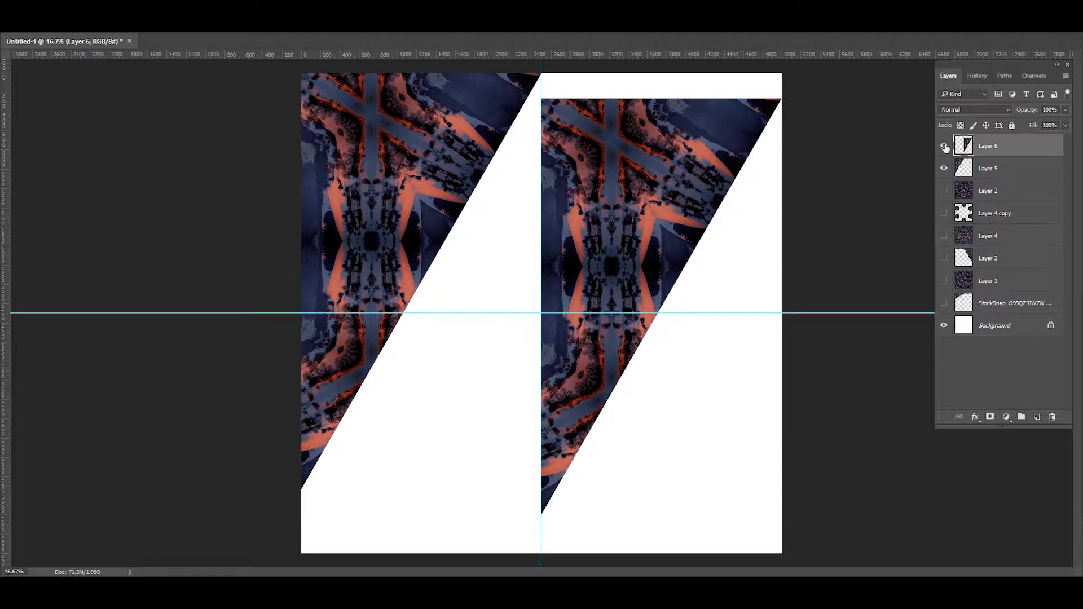
click(944, 169)
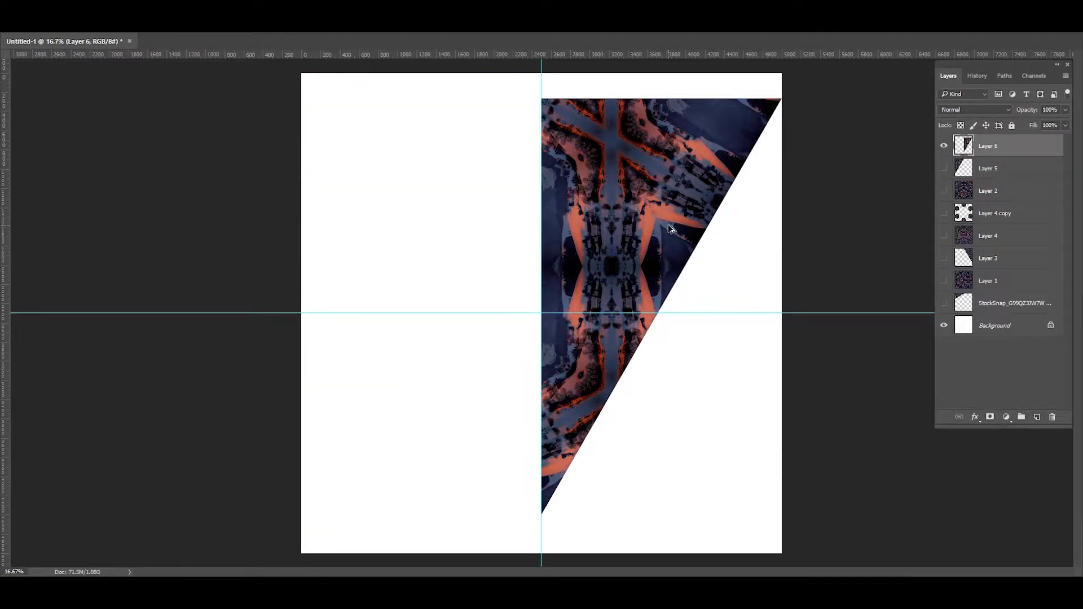
Duplicate the Layer 6 wedge, flip the copy horizontally, join it at the vertical centre line, and hide the guides.
key(ctrl+j)
drag(671, 229, 454, 230)
key(ctrl+t)
right_click(451, 236)
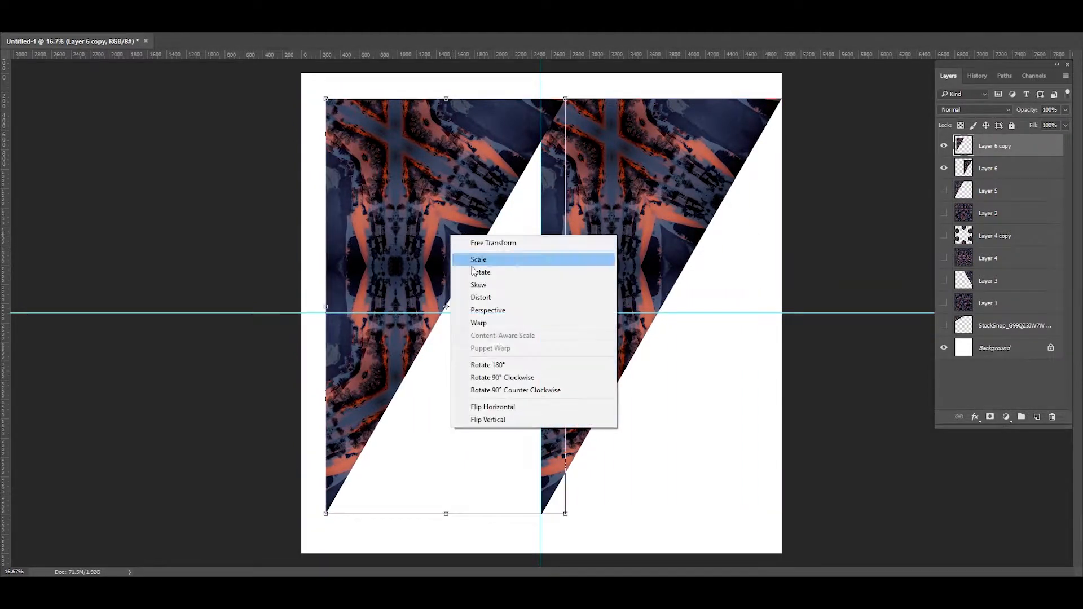
click(493, 407)
key(Return)
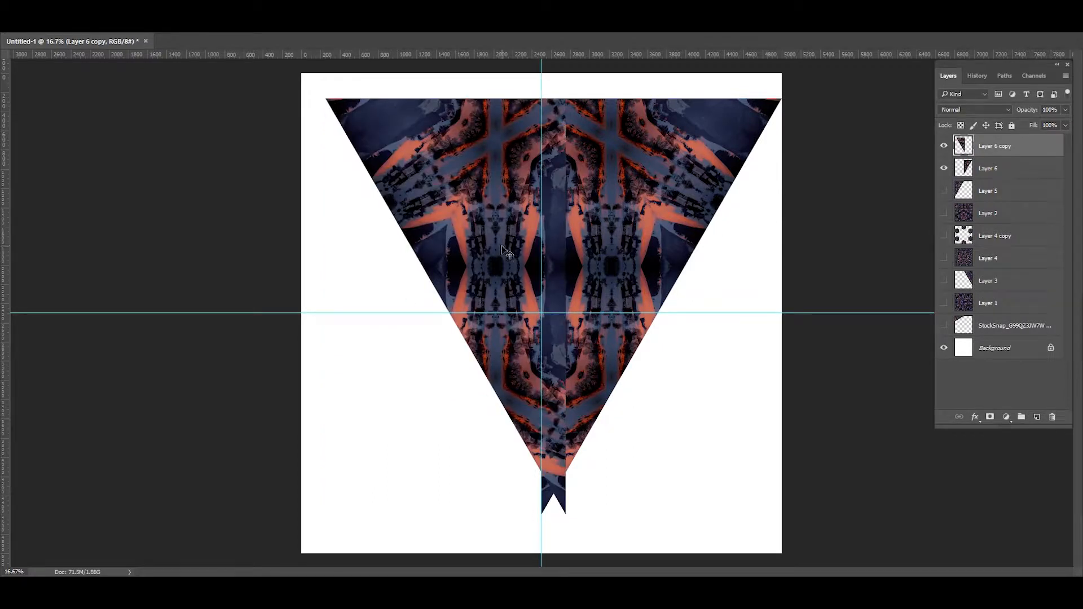
drag(508, 252, 482, 248)
key(ctrl+semicolon)
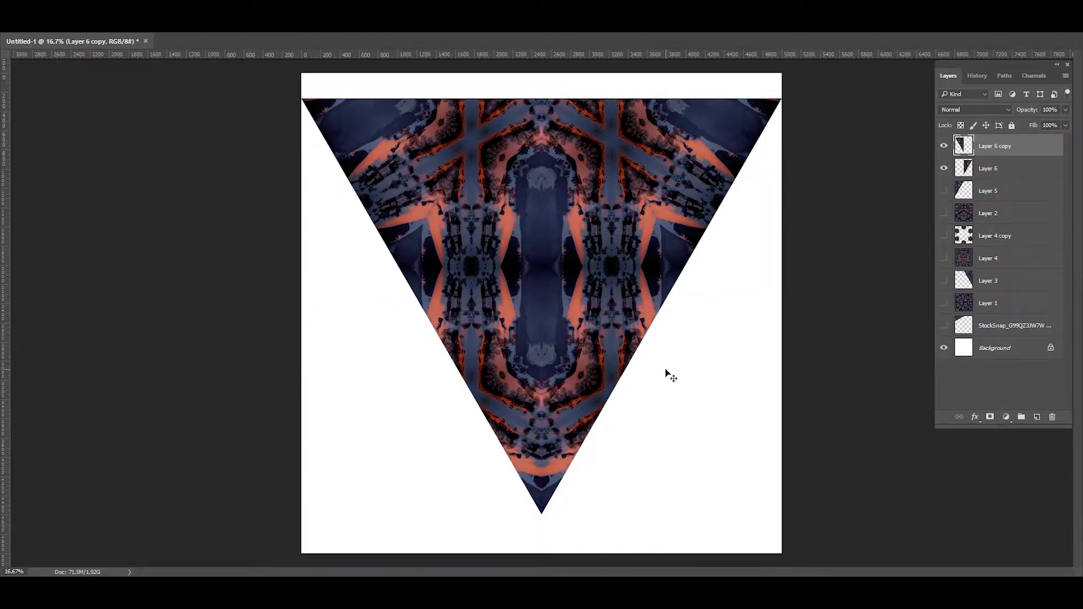
Select both wedge layers, show the guides, and move the triangle up until its tip meets the canvas centre.
shift+click(989, 168)
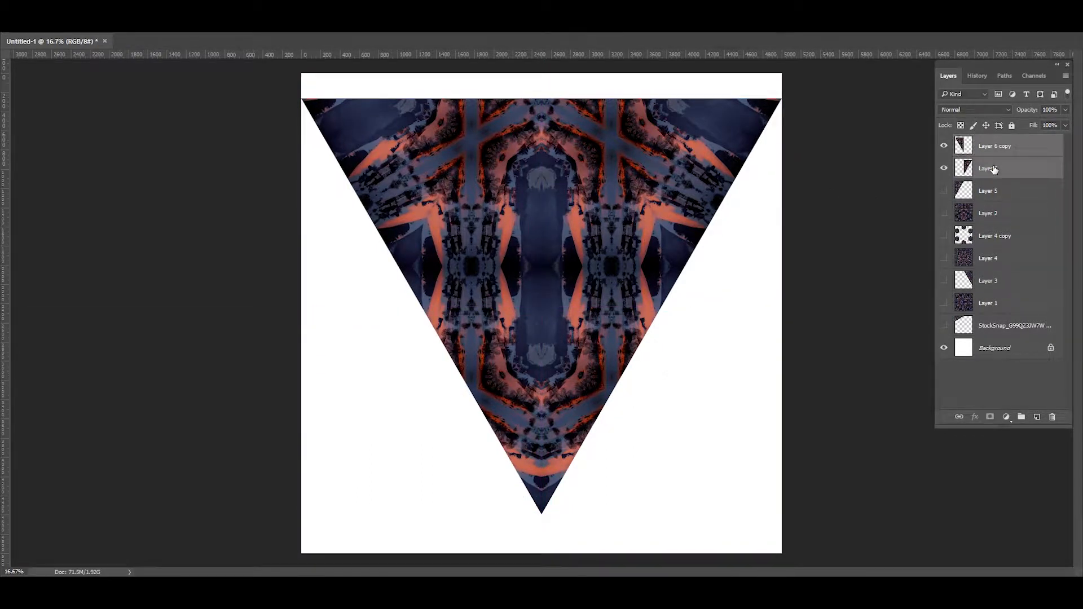
key(ctrl+semicolon)
drag(604, 395, 588, 203)
Duplicate both wedge layers below the horizontal guide and flip the copies vertically so the tips meet at the centre.
drag(620, 158, 595, 442)
key(ctrl+t)
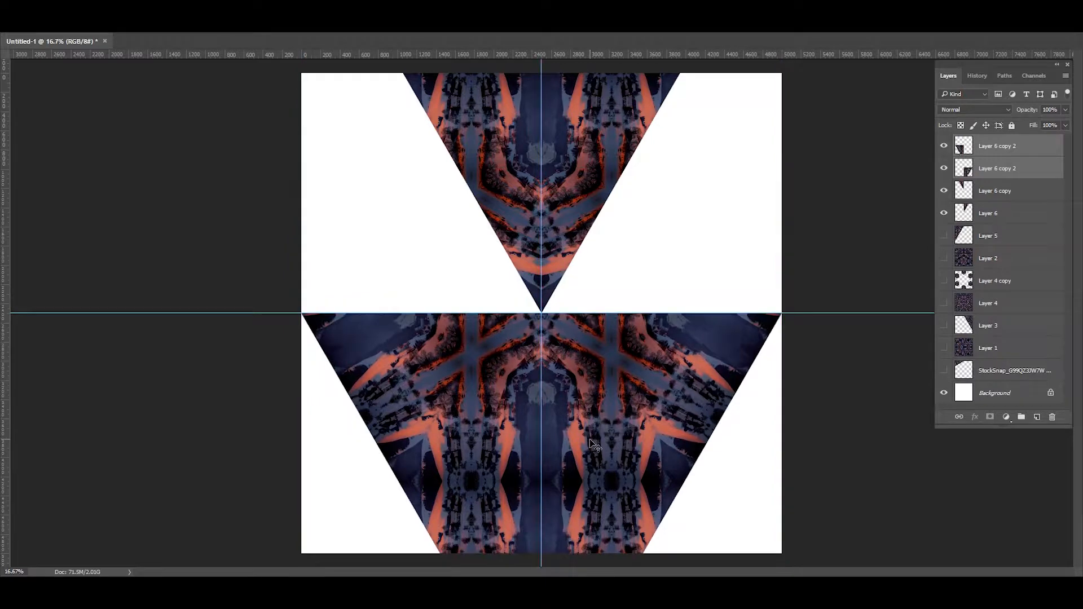
right_click(588, 438)
click(617, 417)
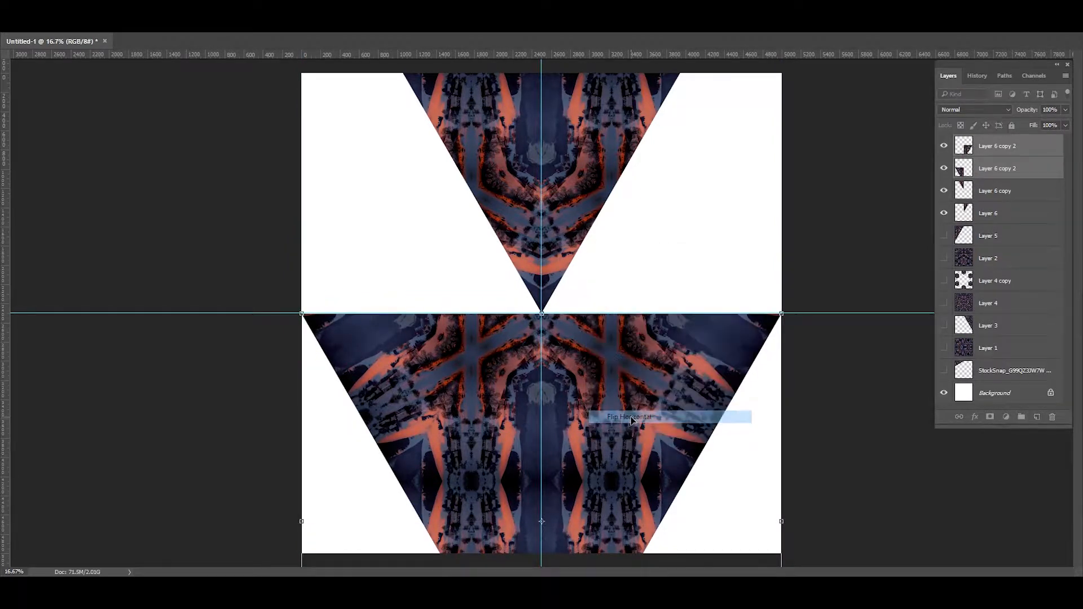
right_click(613, 426)
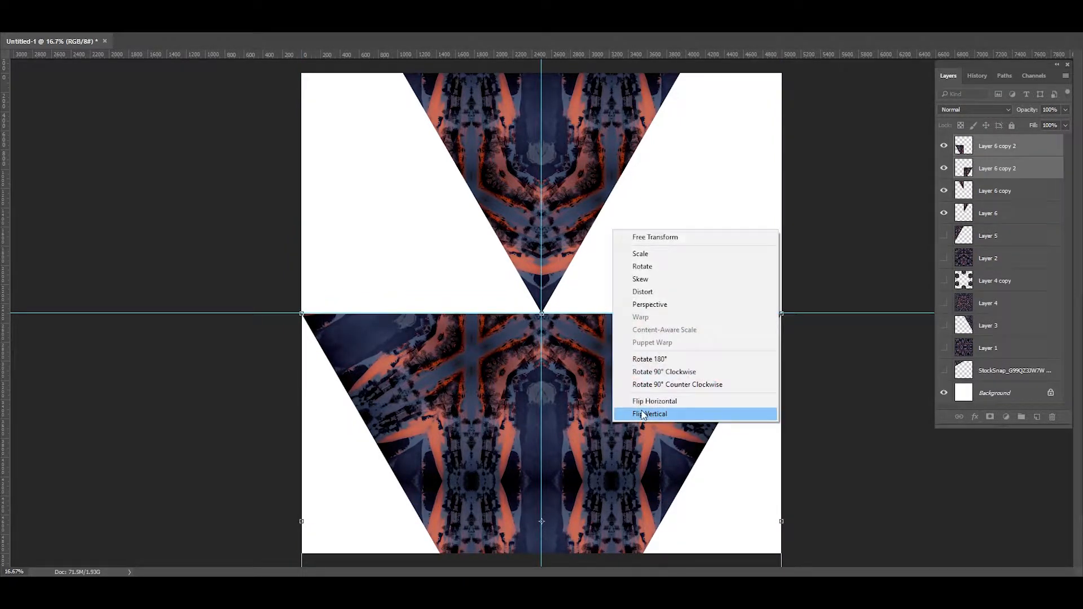
click(626, 416)
key(Return)
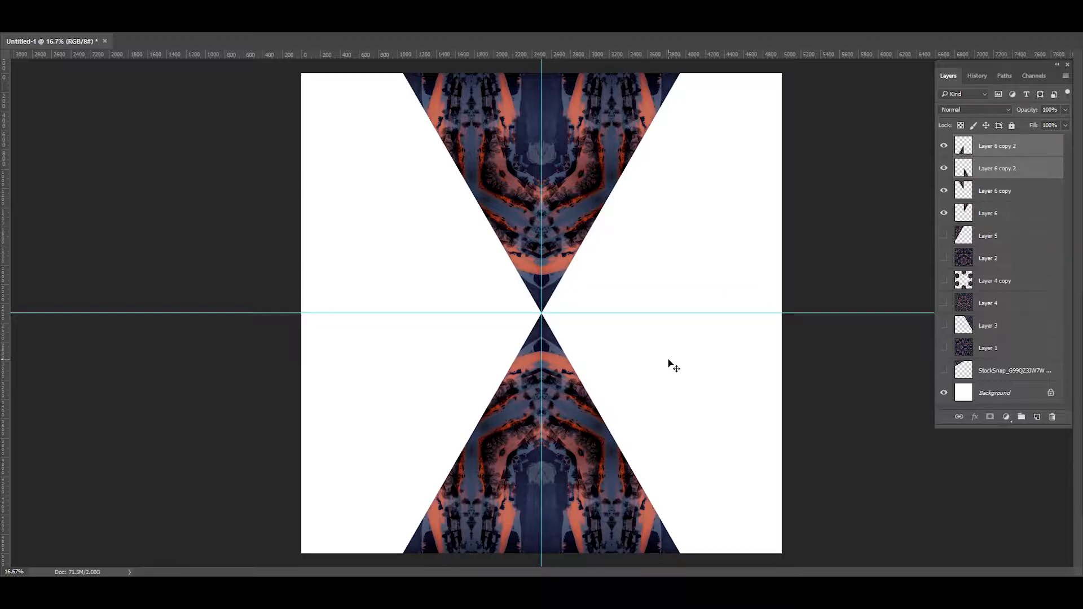
Merge the four Layer 6 wedge layers into a single layer.
shift+click(994, 212)
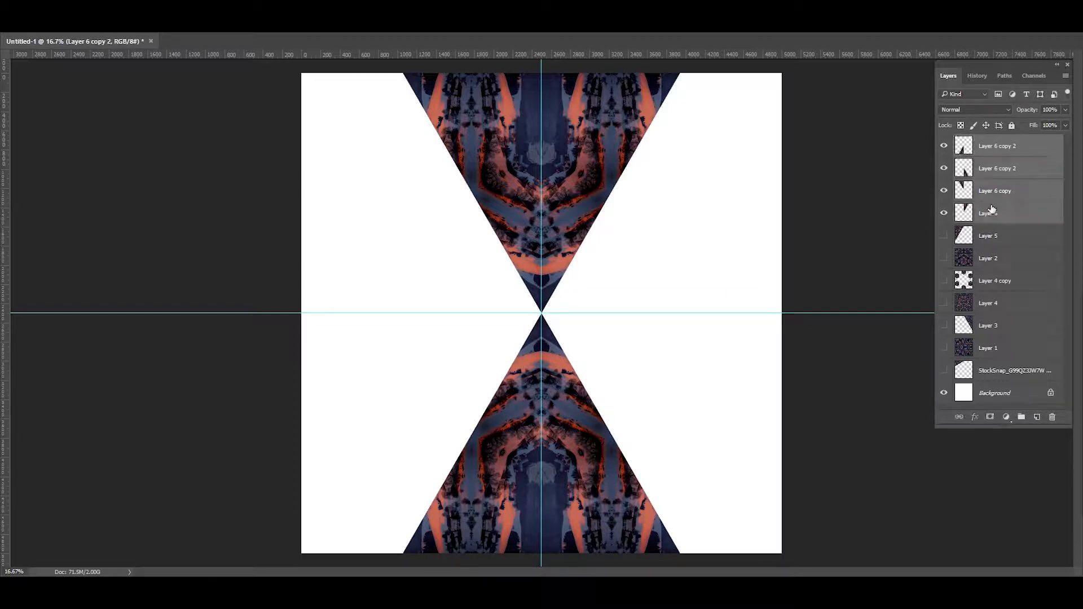
right_click(994, 211)
click(893, 414)
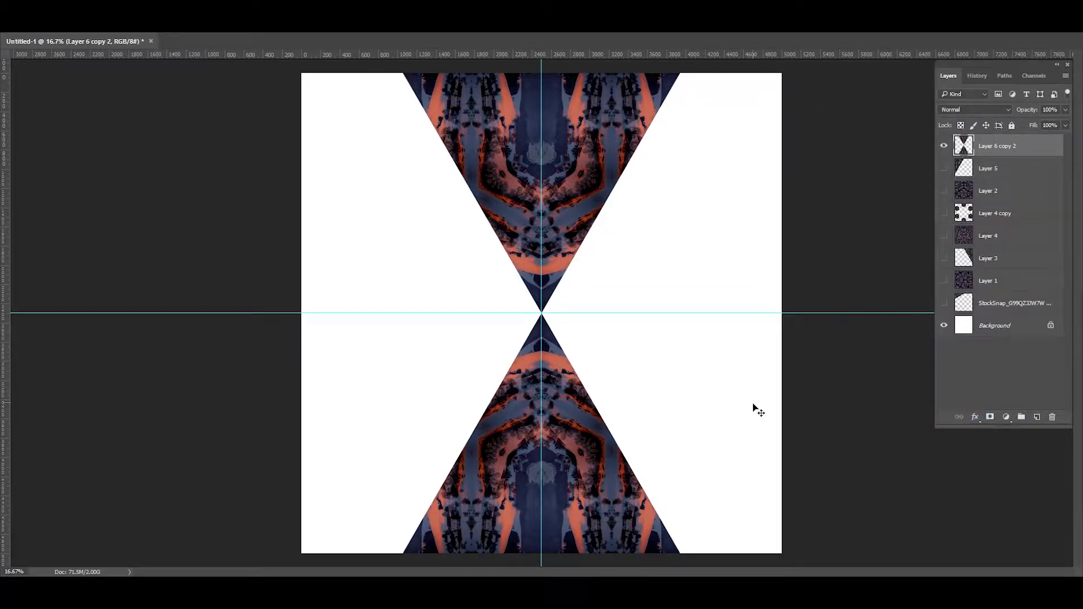
Duplicate the merged wedge pair and rotate the copy counter-clockwise about the canvas centre until its edges meet the original wedges.
drag(825, 513, 858, 222)
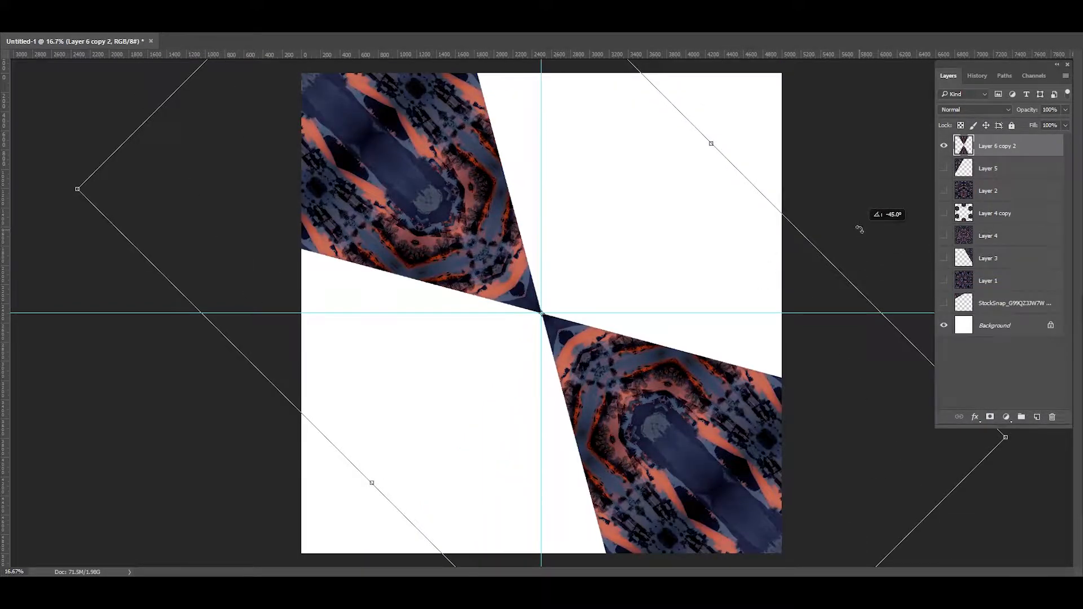
key(Escape)
right_click(993, 148)
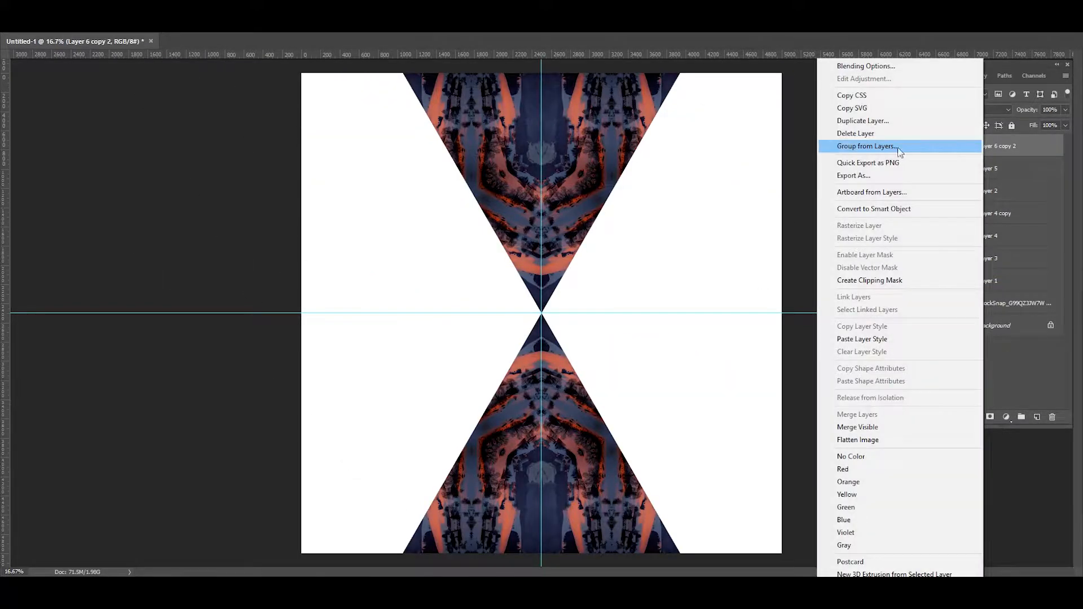
click(880, 119)
click(636, 186)
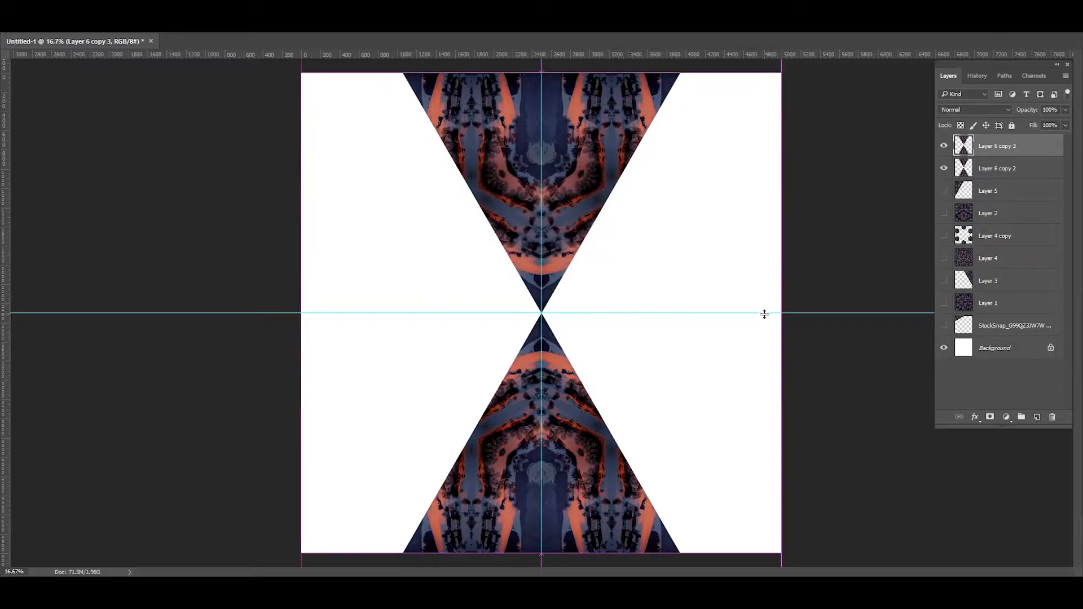
key(ctrl+t)
drag(833, 499, 862, 184)
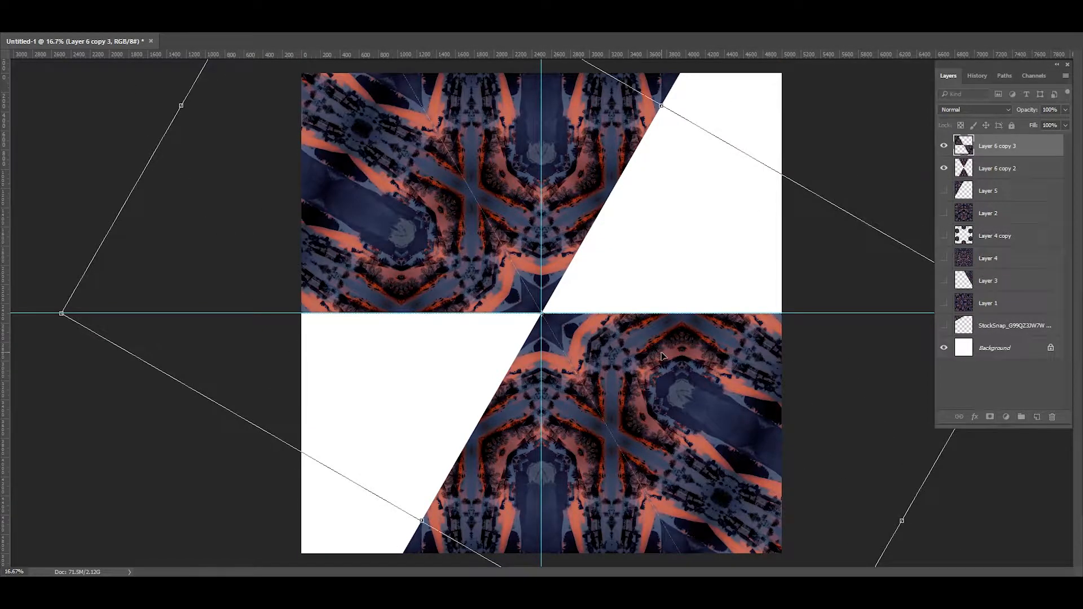
key(Return)
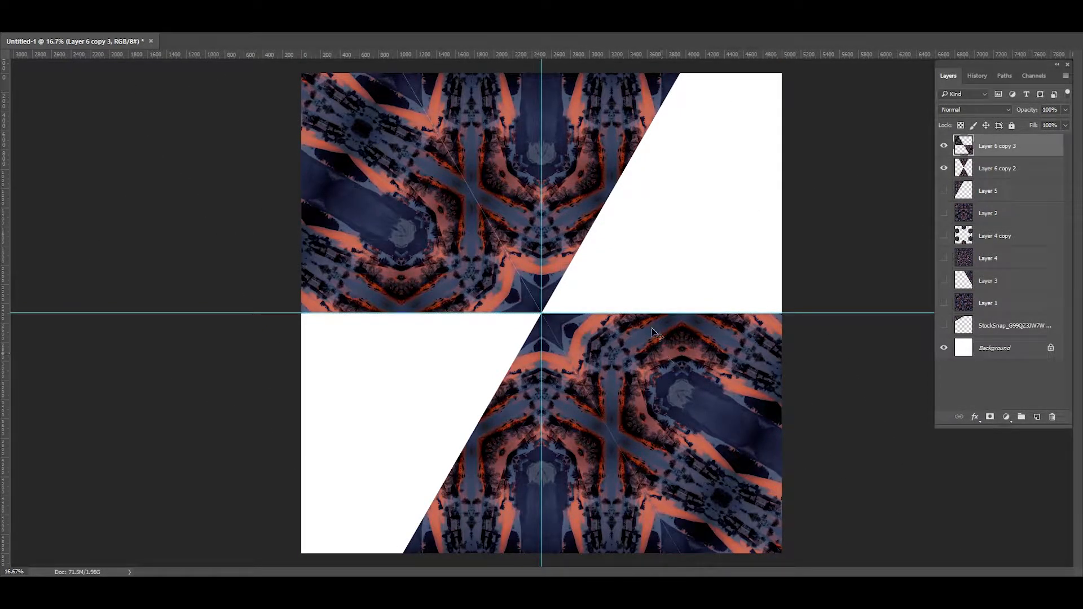
Duplicate the rotated Layer 6 copy 3 and rotate the copy -60° about the centre to fill the remaining white wedges.
right_click(1000, 145)
click(971, 116)
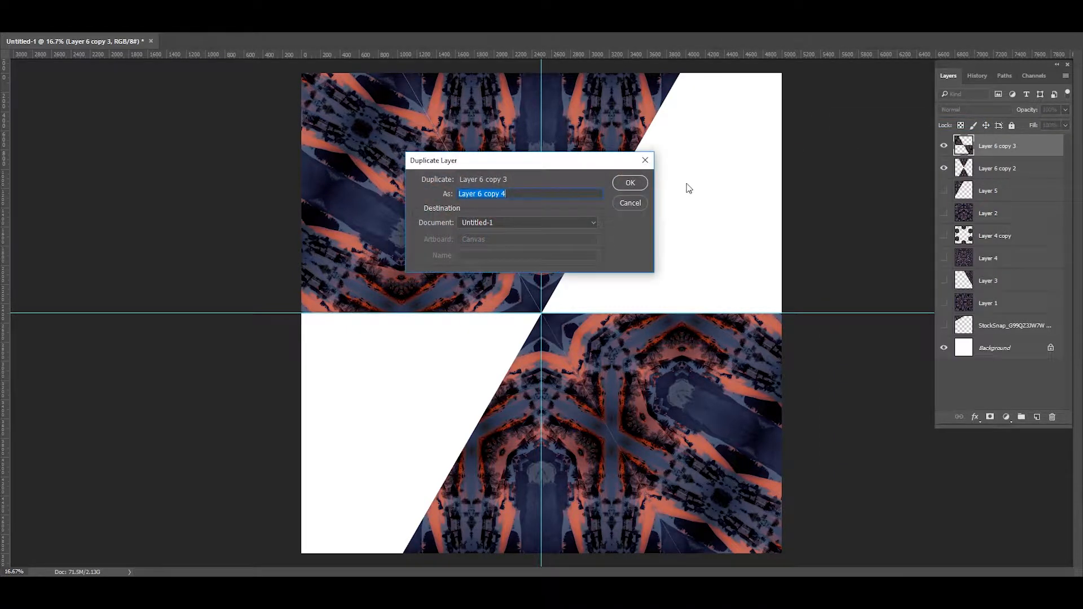
click(642, 185)
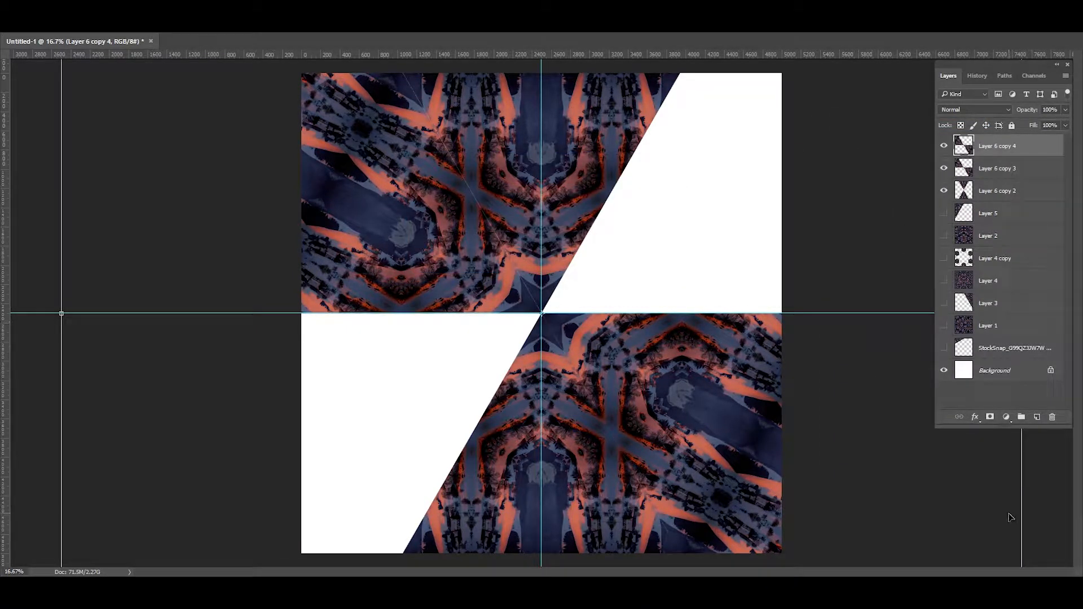
drag(1043, 503, 953, 42)
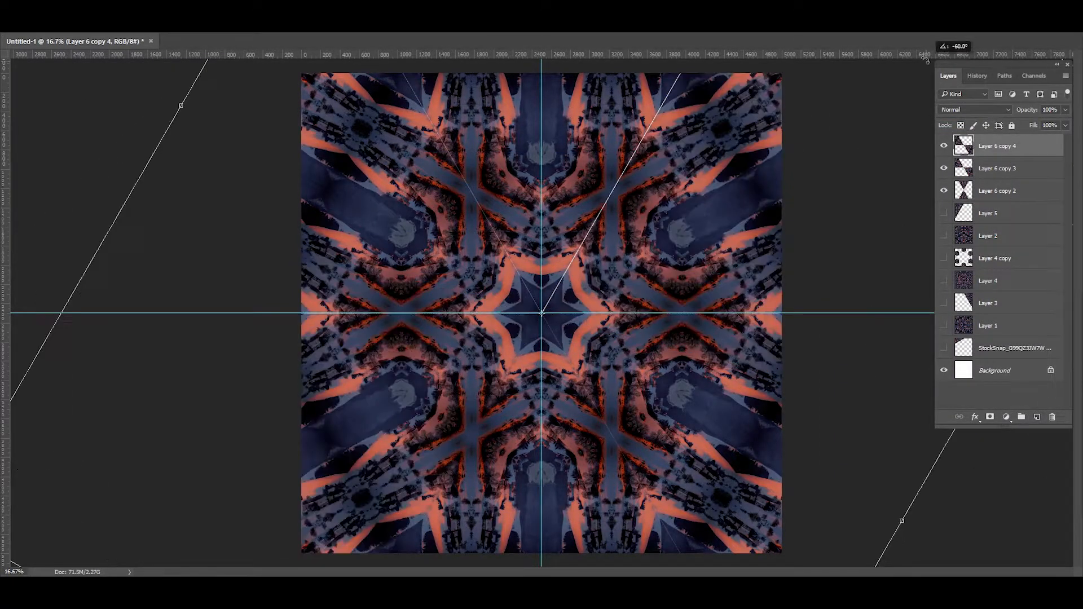
key(Return)
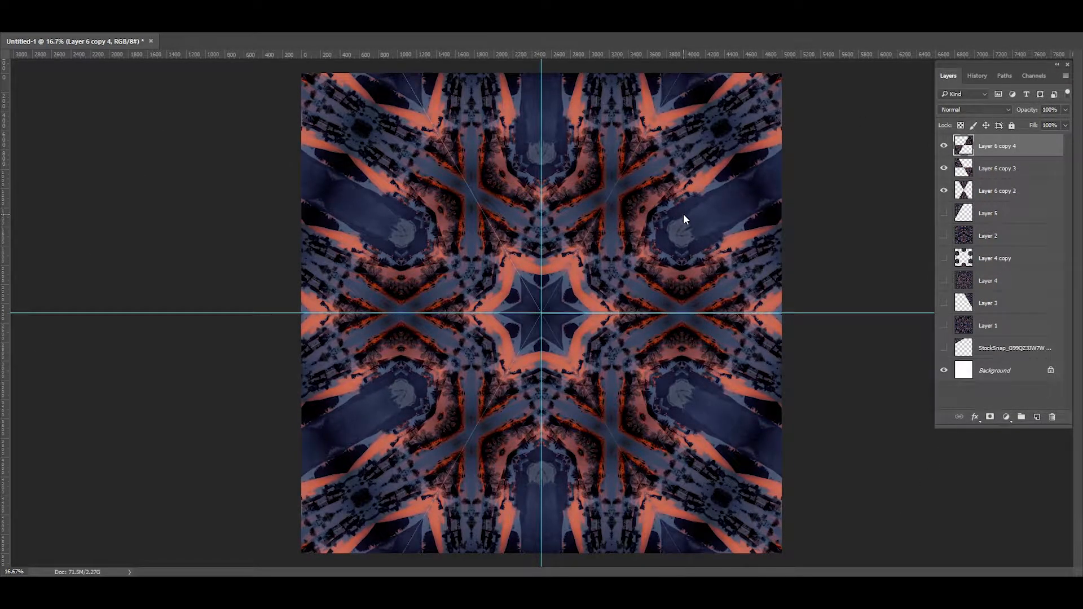
Merge the three wedge-pair layers into one kaleidoscope layer and hide the guides.
key(ctrl+e)
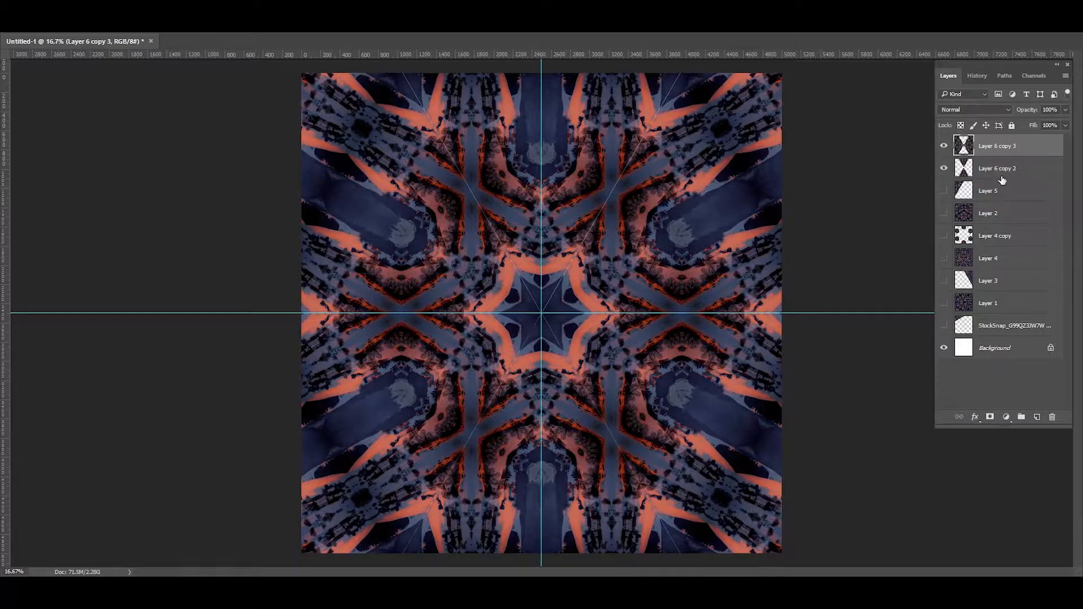
key(ctrl+e)
key(ctrl+semicolon)
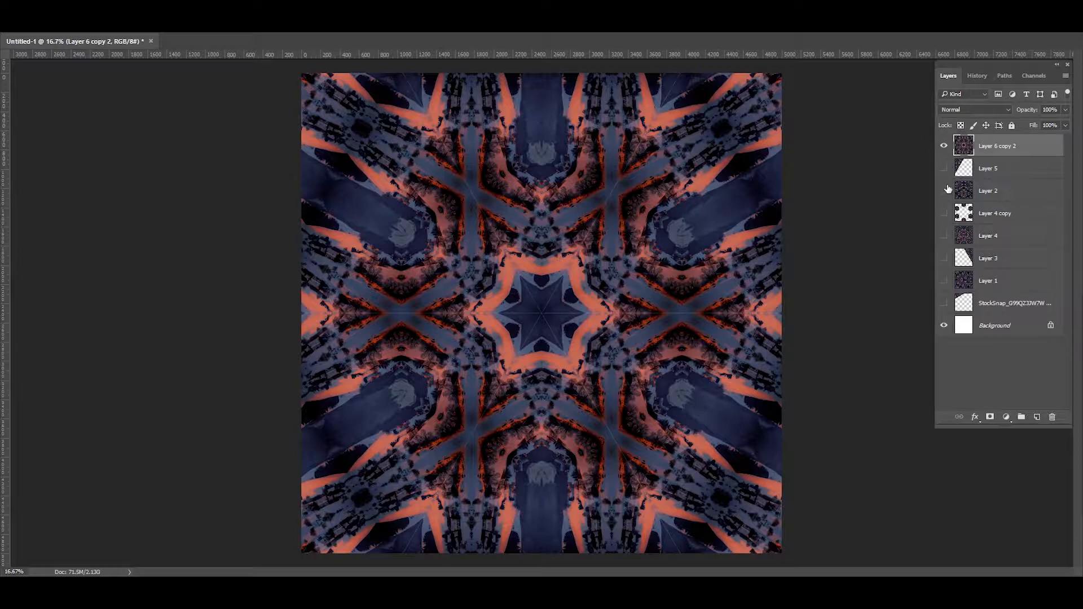
Make Layer 4 visible beneath Layer 6 copy 2, with both pattern layers shown.
click(943, 146)
click(943, 192)
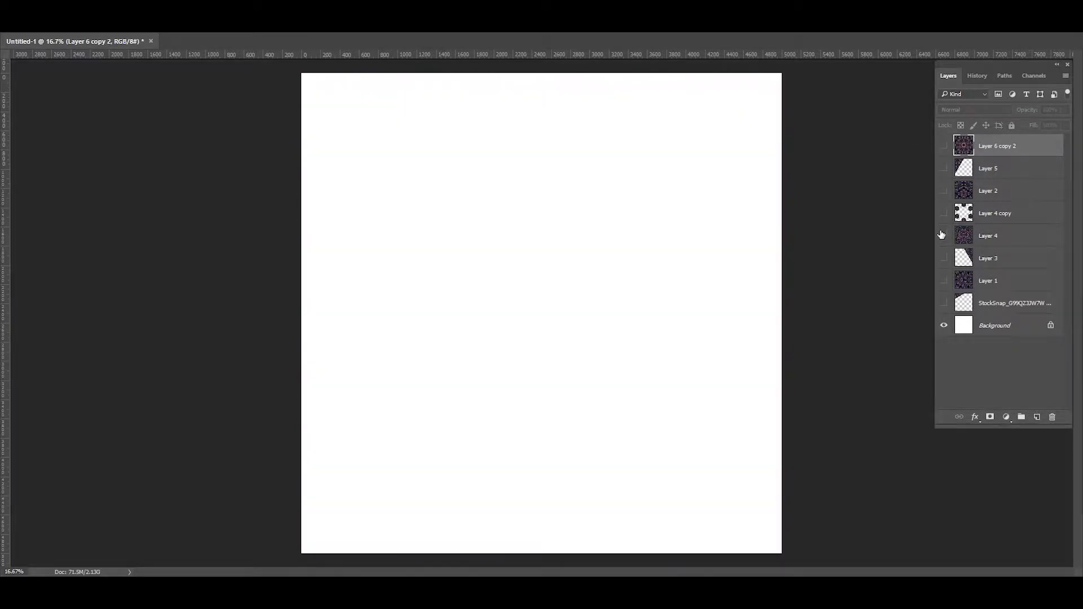
click(943, 237)
click(944, 146)
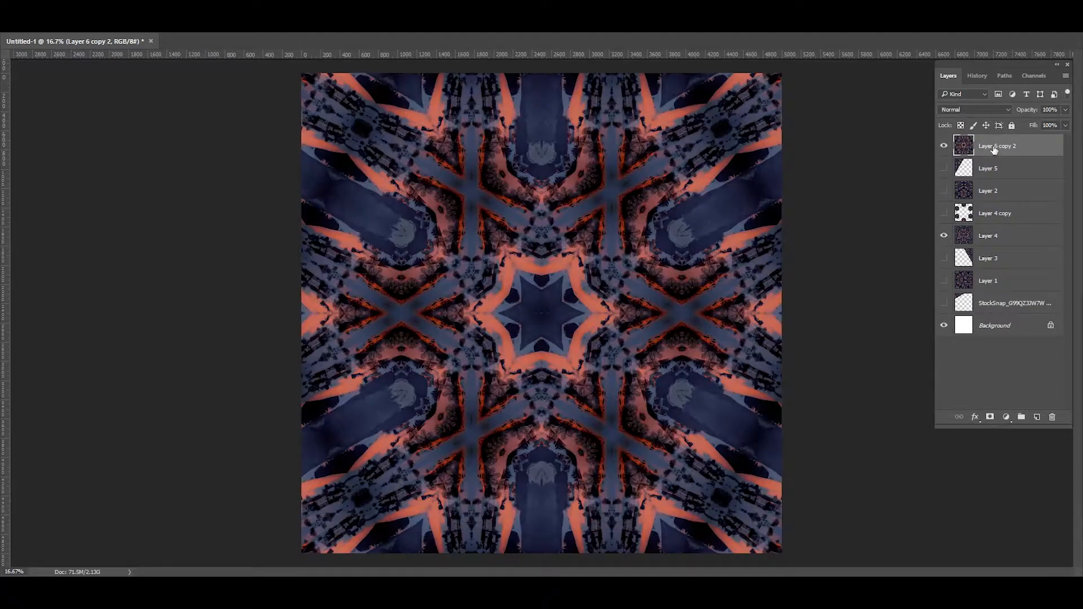
Try the Overlay blend mode on Layer 6 copy 2 and examine the blended pattern up close.
click(952, 108)
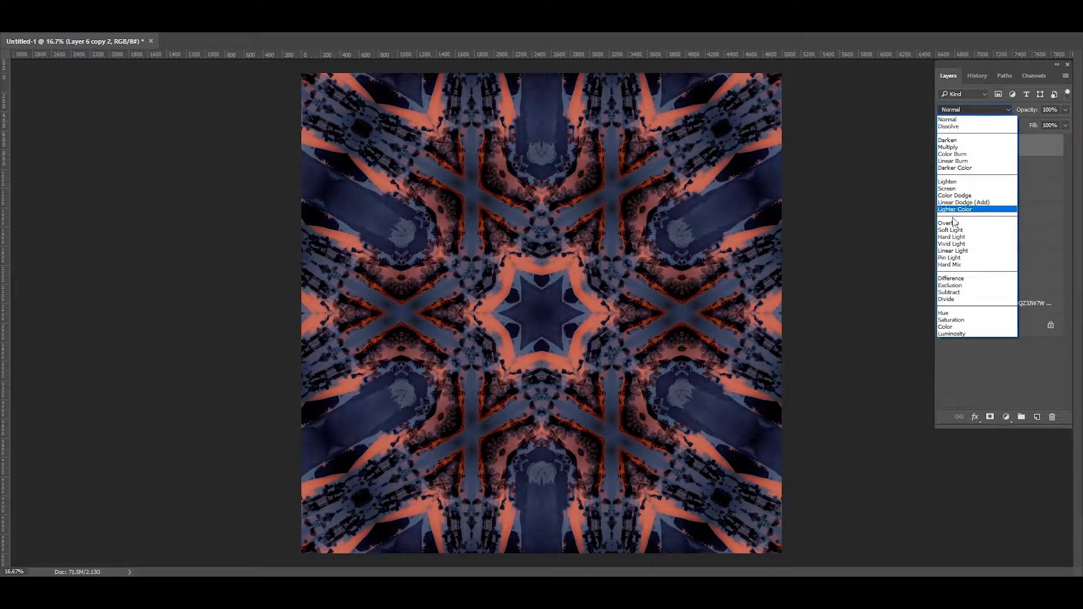
click(953, 227)
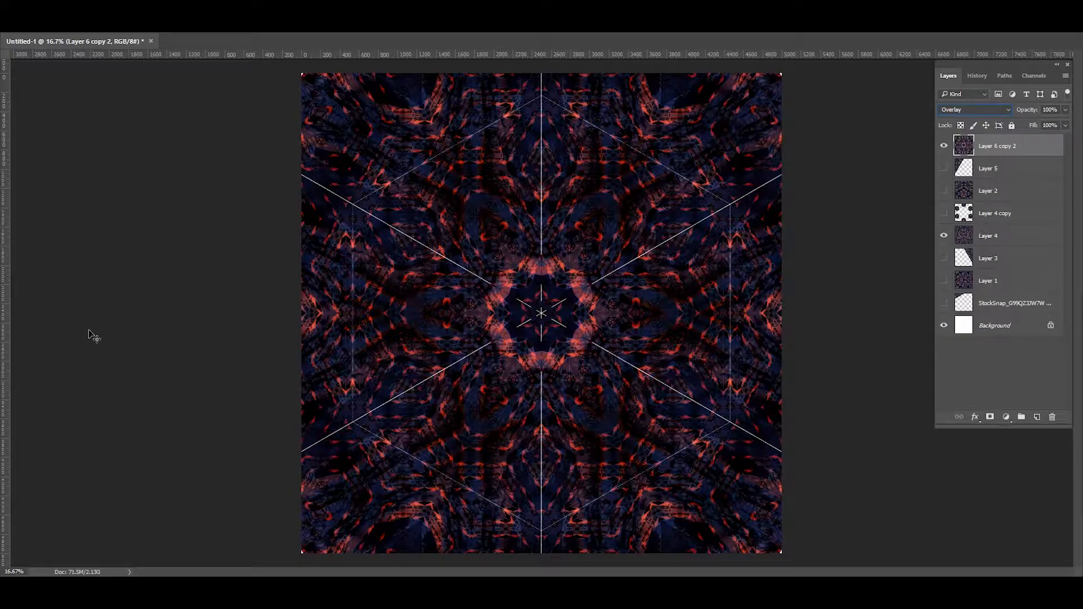
key(ctrl+semicolon)
key(ctrl+plus)
key(ctrl+plus)
key(ctrl+plus)
key(ctrl+plus)
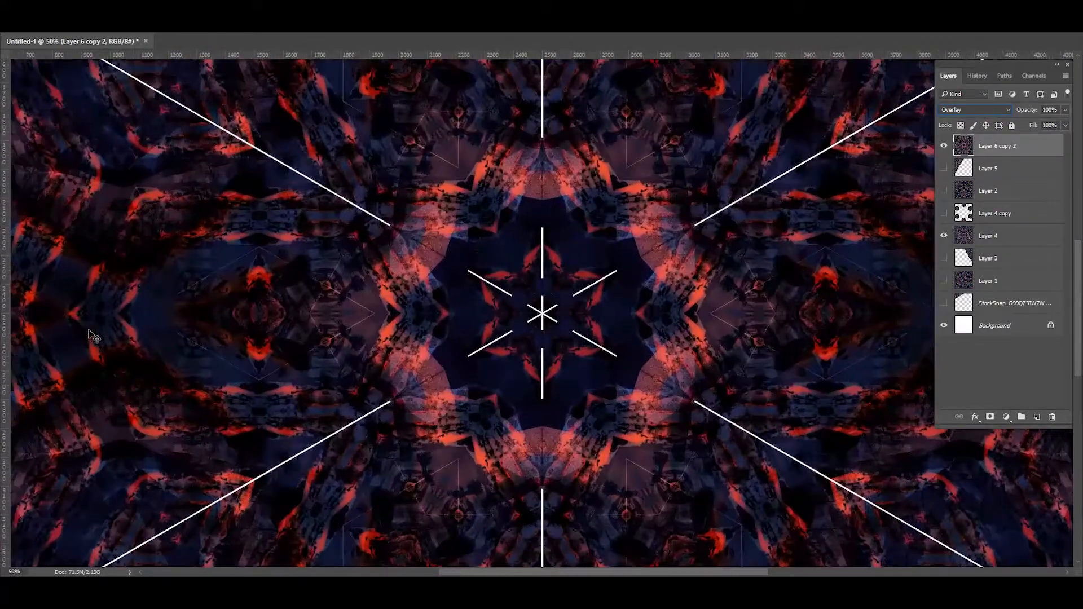
key(ctrl+plus)
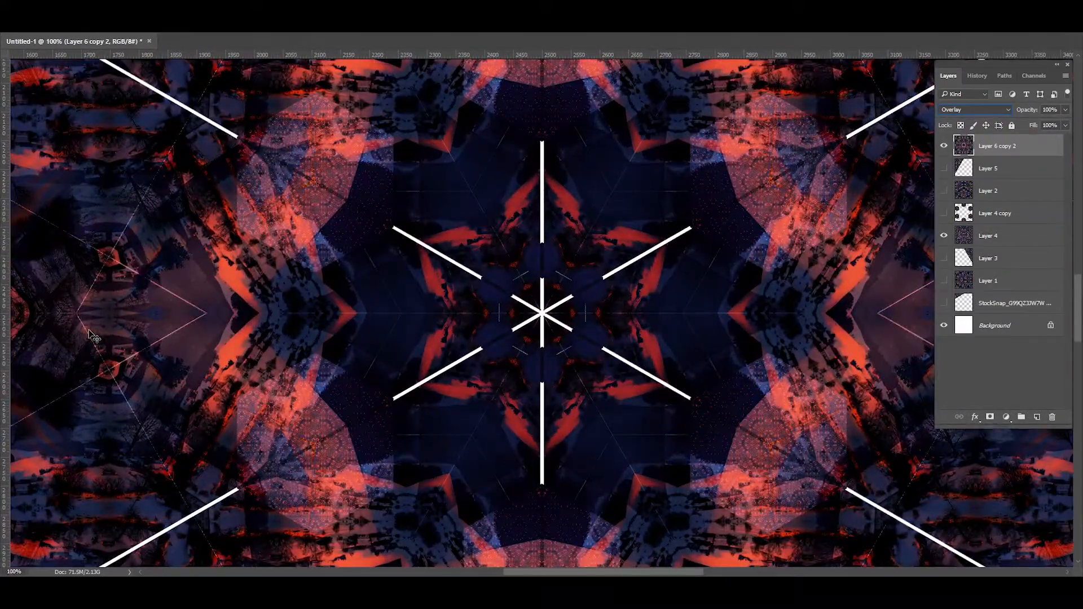
key(ctrl+minus)
key(ctrl+minus)
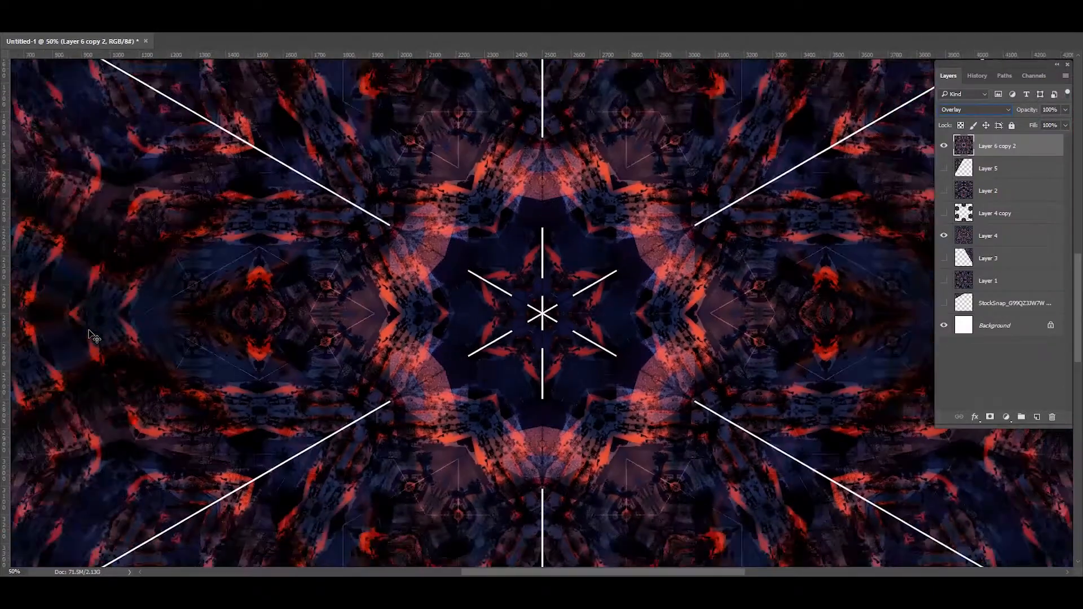
key(ctrl+minus)
key(ctrl+minus)
key(ctrl+minus)
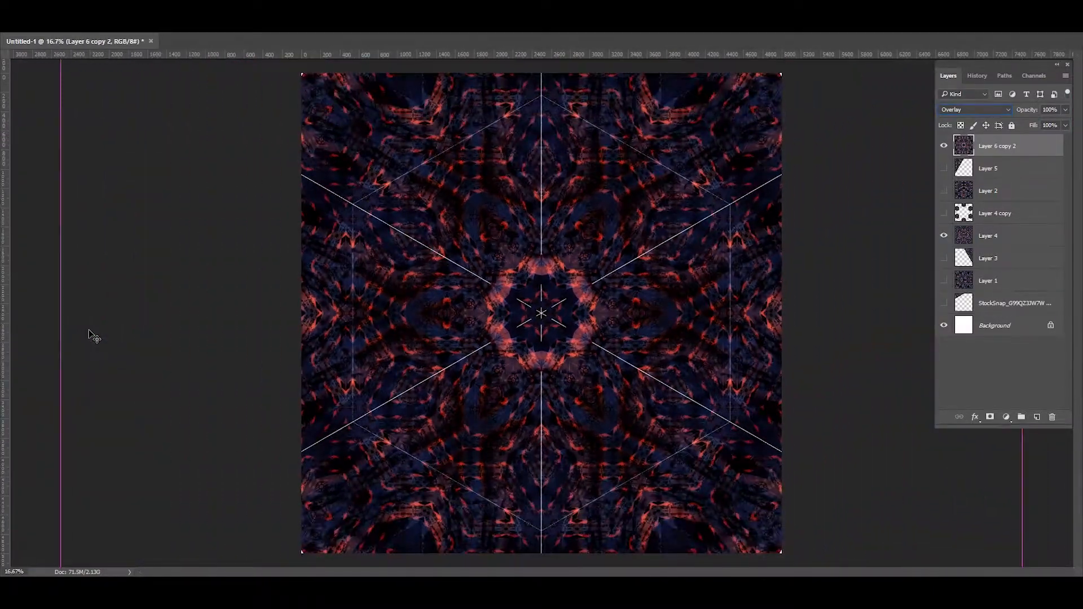
key(ctrl+semicolon)
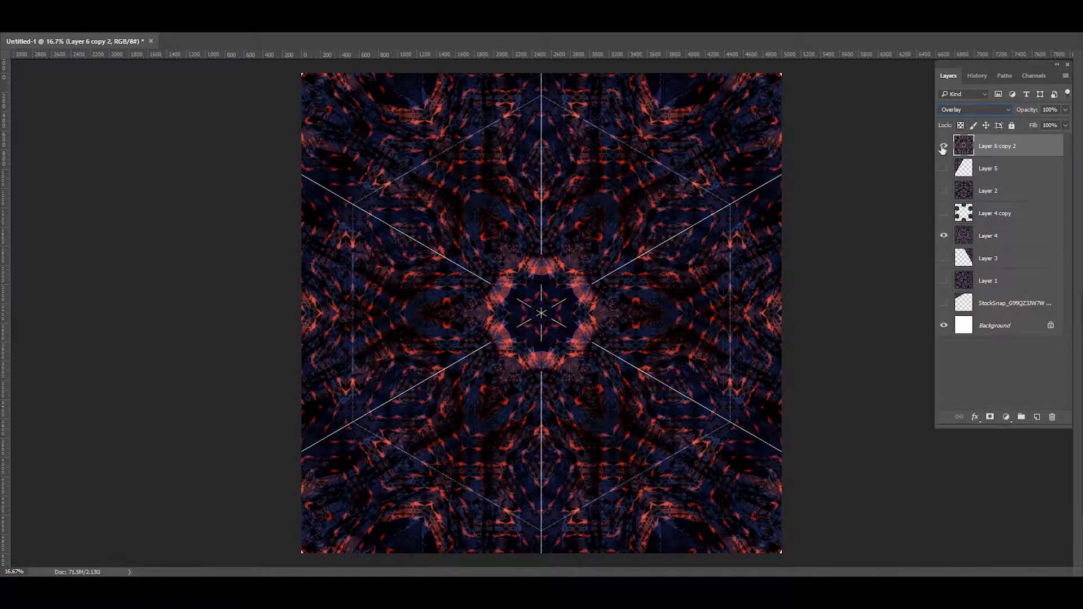
Try the Multiply and Screen blend modes on Layer 6 copy 2, examine the Screen result, and return to Normal.
click(967, 111)
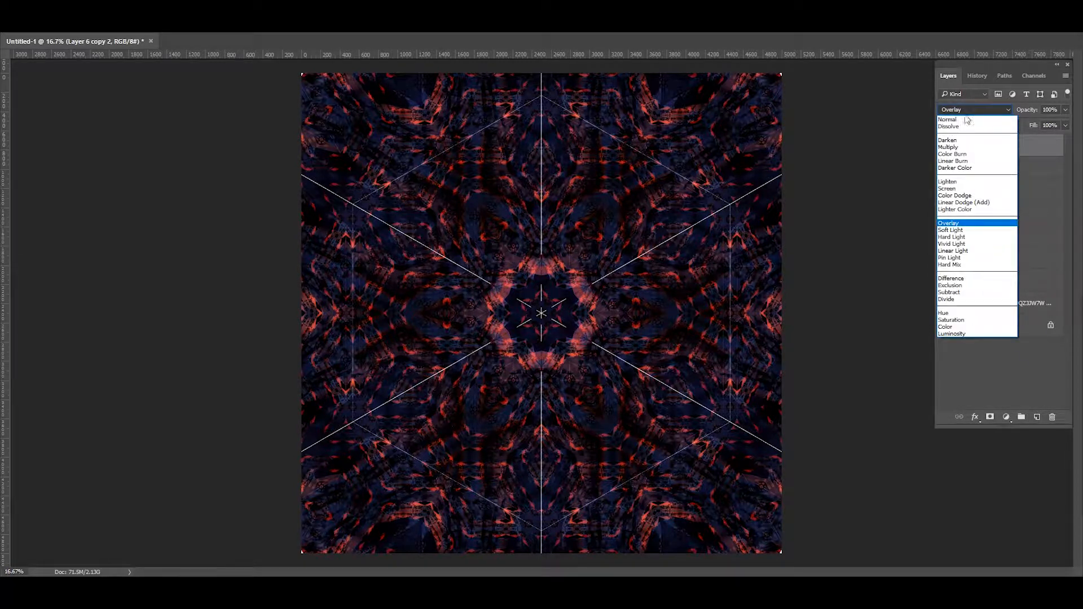
click(958, 148)
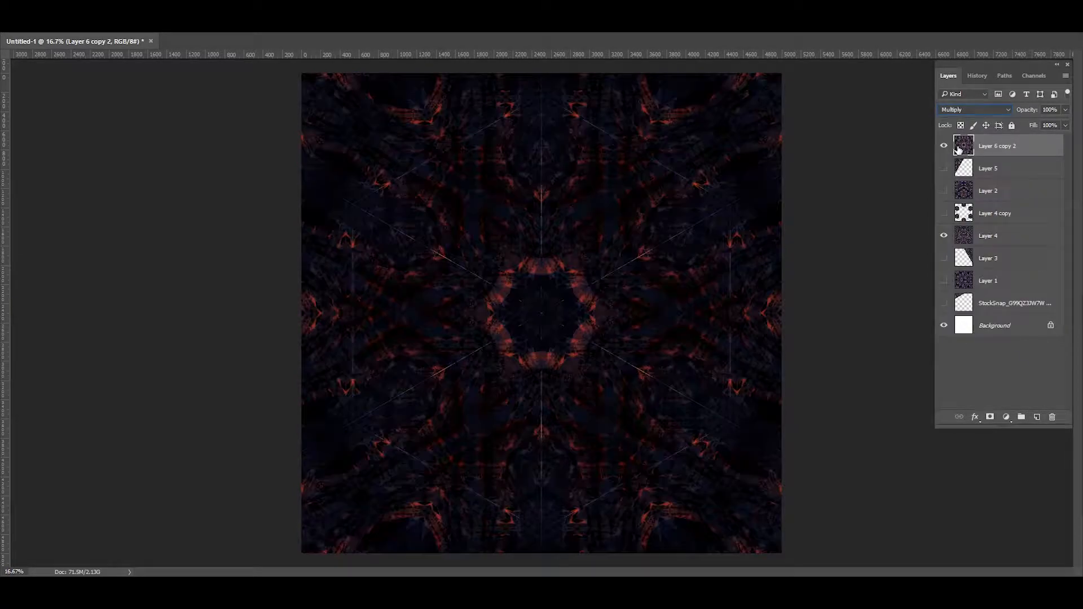
click(970, 109)
click(961, 190)
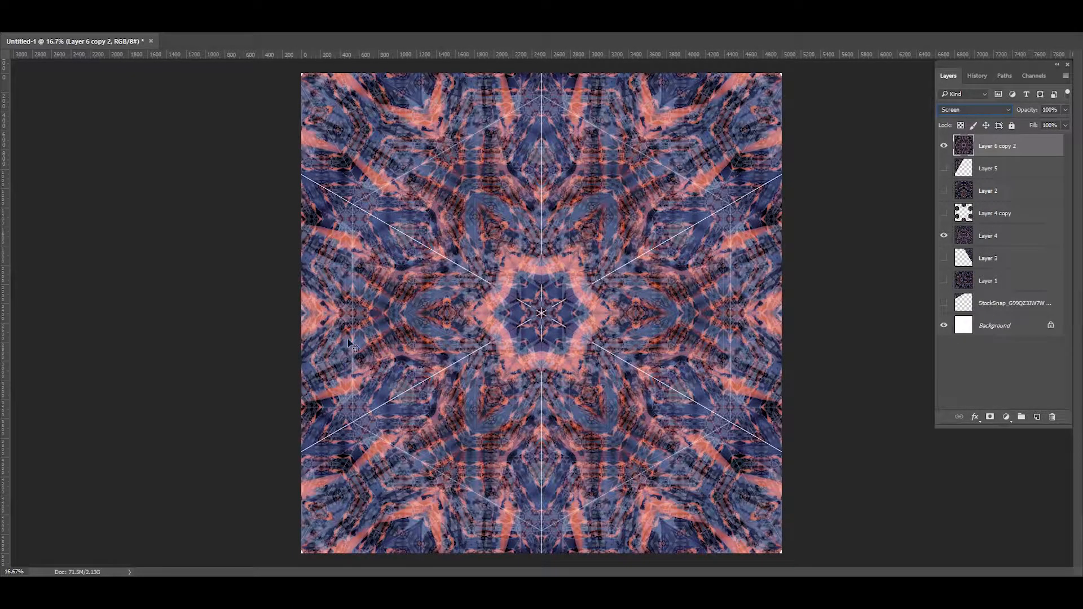
key(ctrl+plus)
key(ctrl+plus)
key(ctrl+plus)
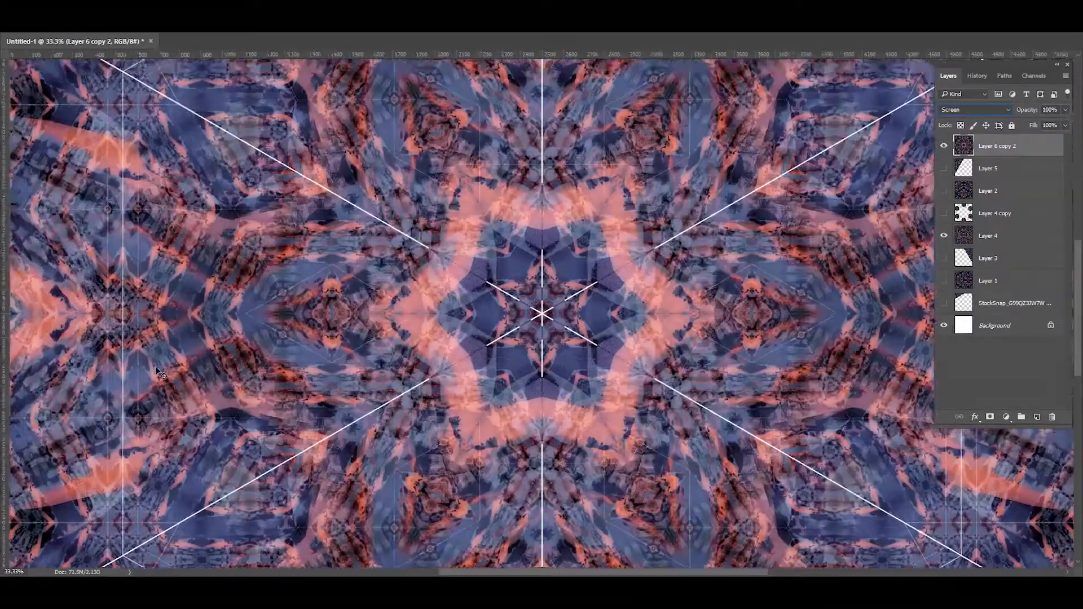
key(ctrl+minus)
key(ctrl+minus)
key(ctrl+minus)
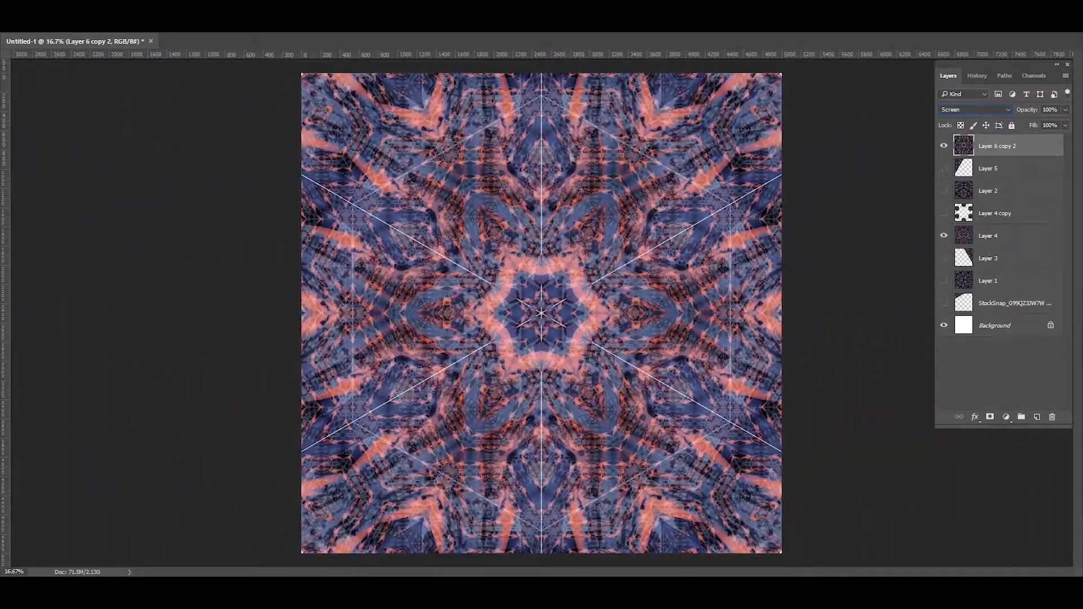
click(957, 110)
click(951, 120)
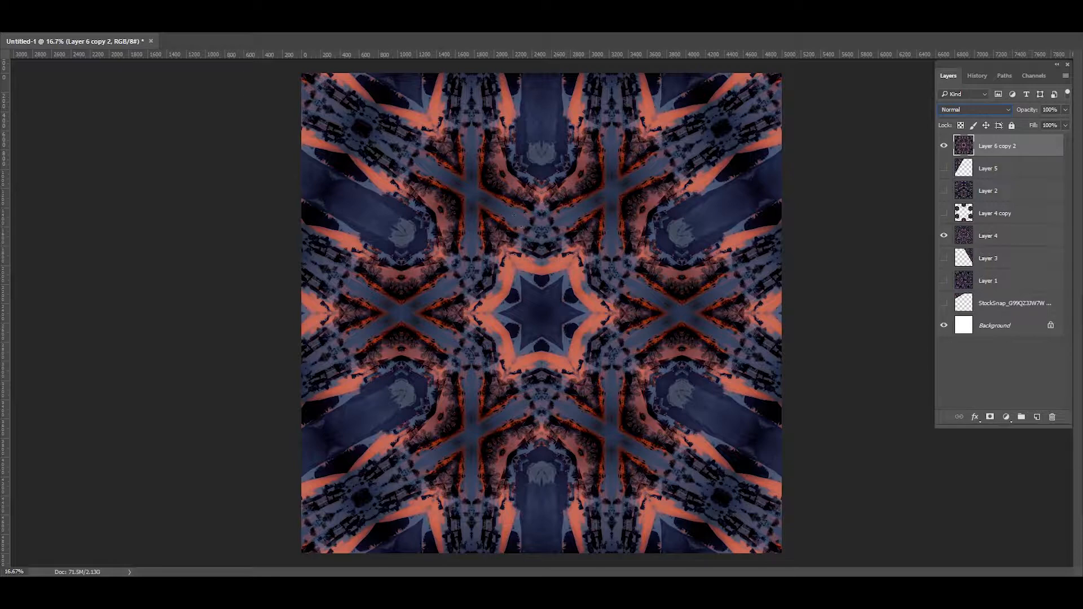
Scale the Layer 6 copy 2 pattern down about the canvas centre to a hexagon about 3000 px wide.
key(ctrl+t)
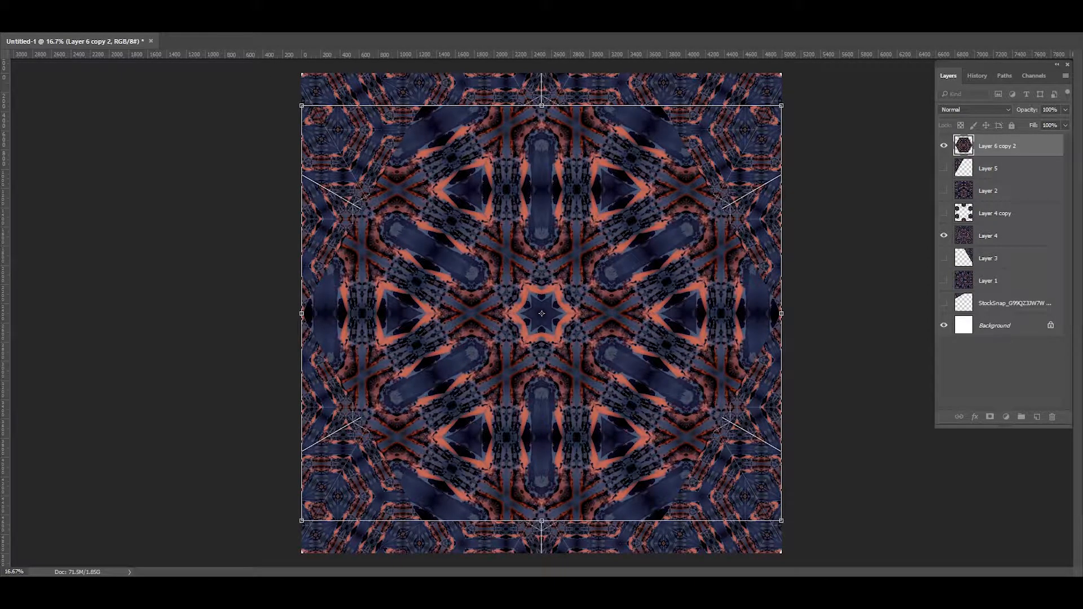
key(Return)
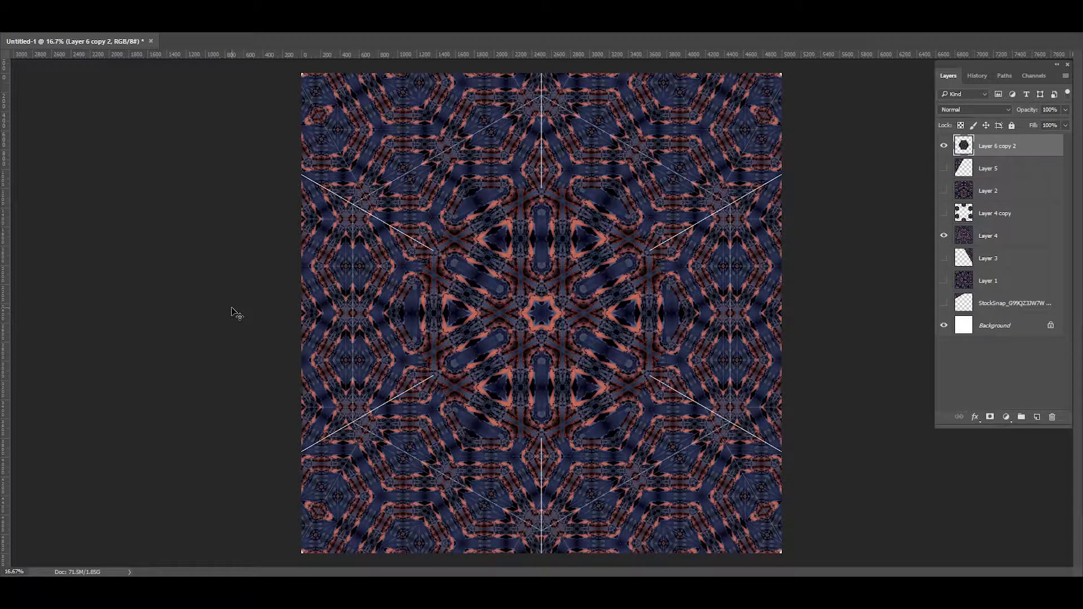
key(ctrl+plus)
key(ctrl+minus)
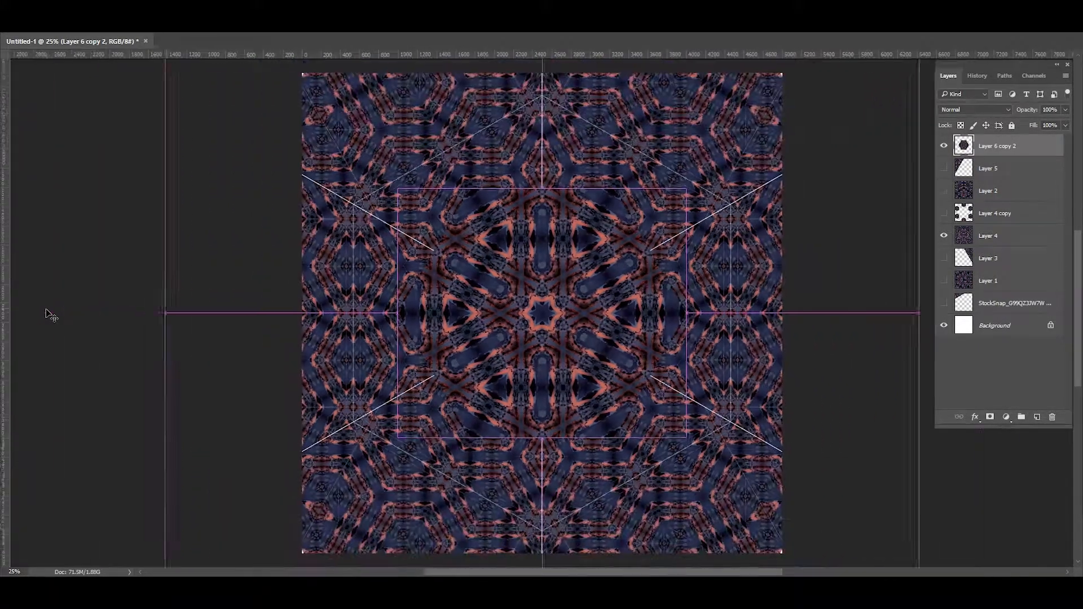
key(ctrl+semicolon)
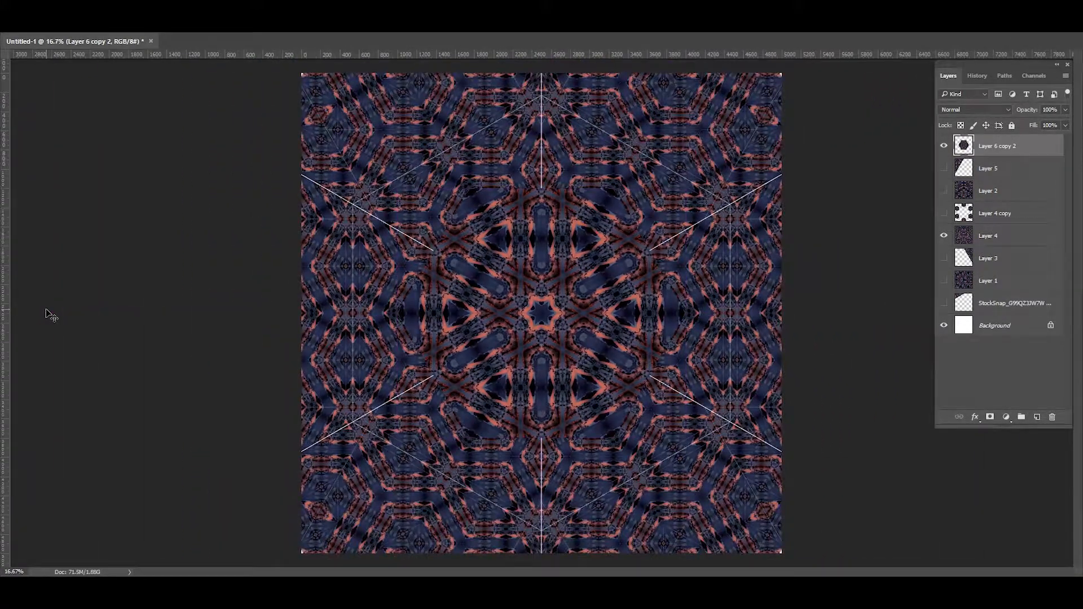
Select the empty area around the hexagon on Layer 6 copy 2 and feather the selection by 50 pixels.
click(389, 160)
click(125, 25)
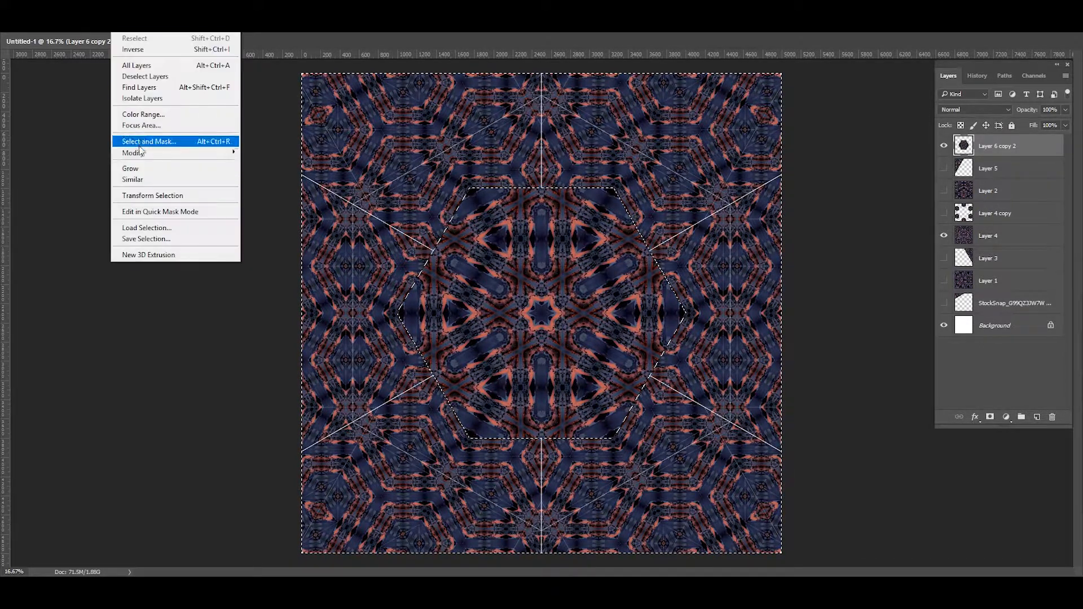
mouse_move(140, 149)
click(60, 199)
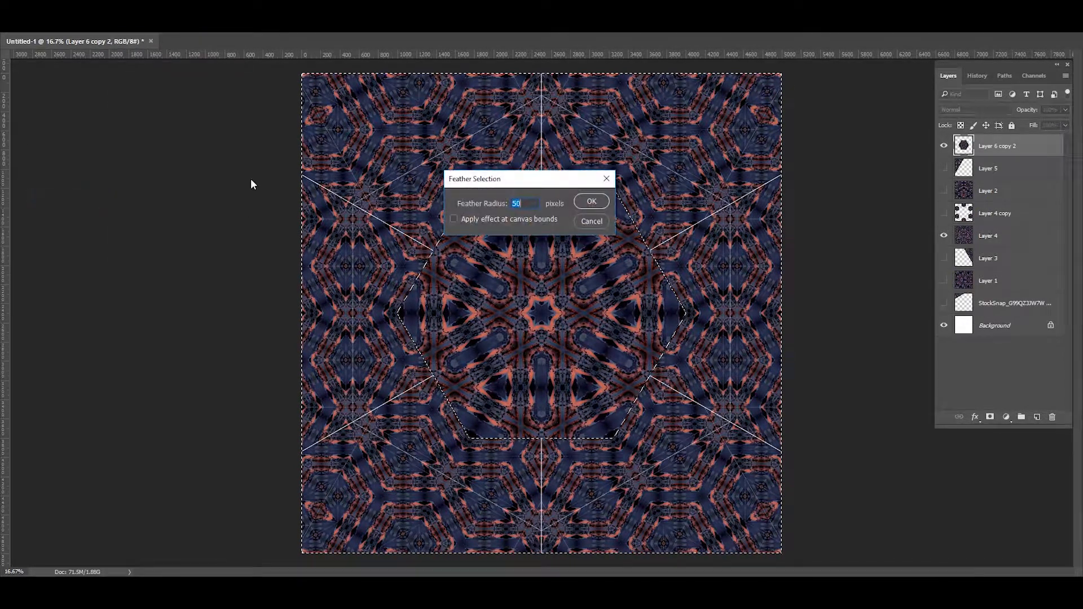
key(Return)
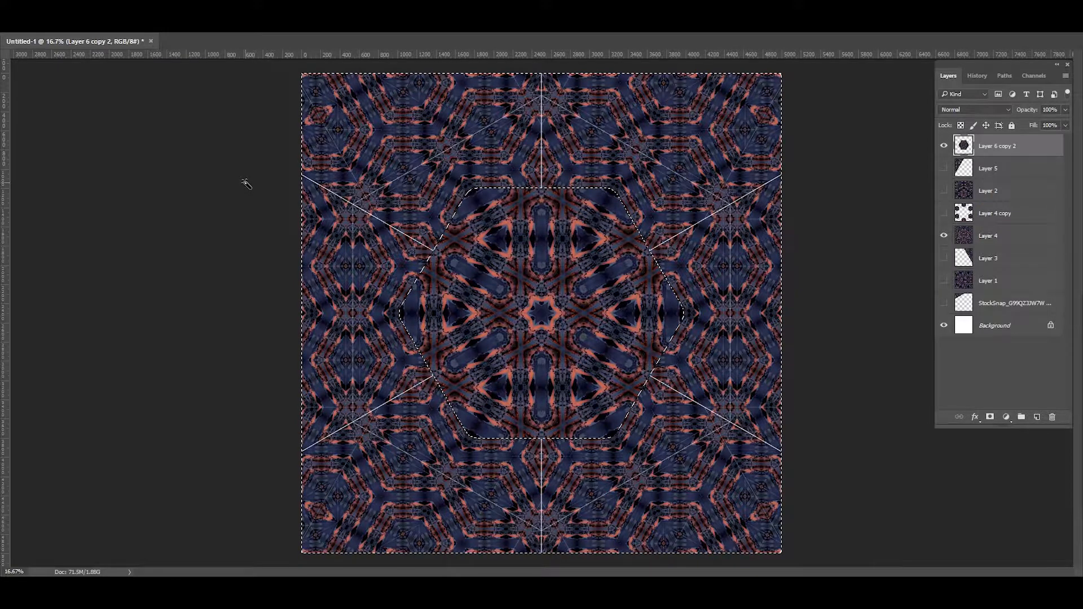
Clear the feathered area around the Layer 6 copy 2 hexagon, and place duplicates of it on its left and right, merged into one layer.
key(Delete)
key(ctrl+d)
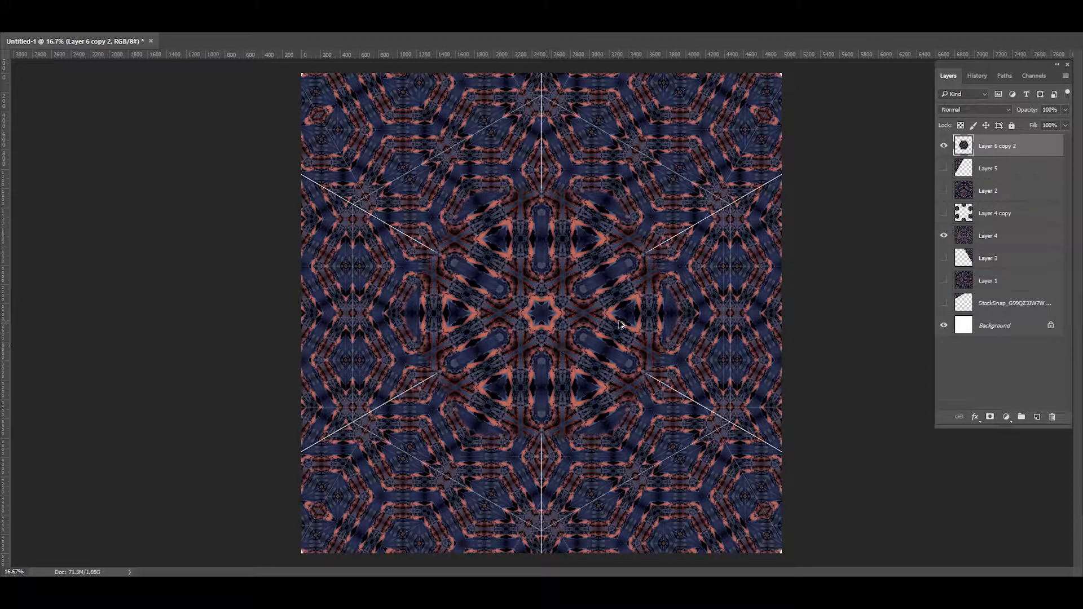
drag(620, 324, 701, 323)
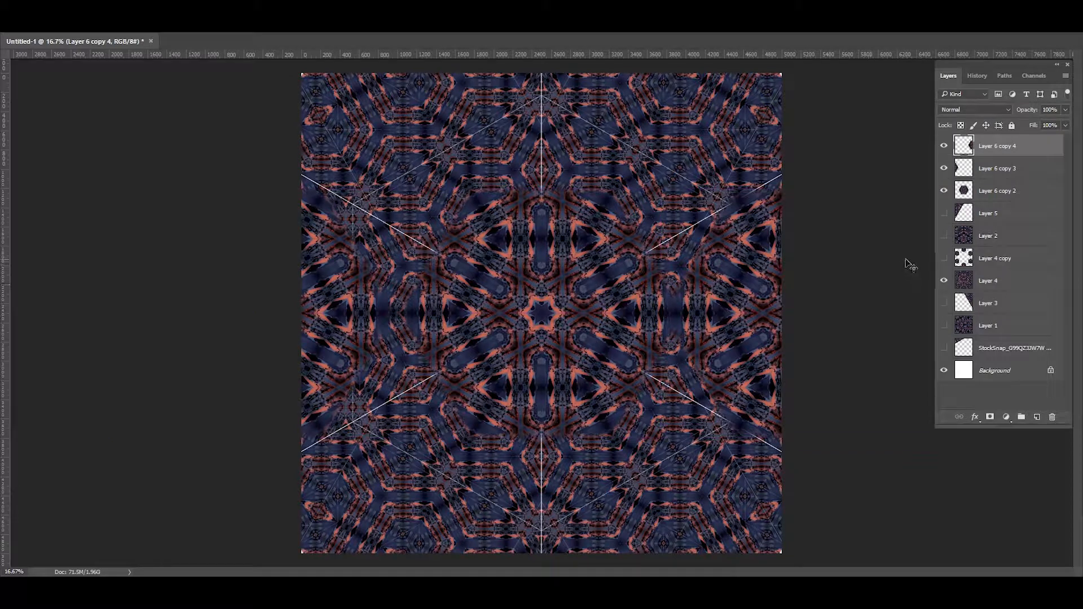
key(Delete)
Duplicate Layer 6 copy 3 and rotate the duplicate about the canvas centre to fill the upper-left and lower-right areas beside the central hexagon.
right_click(991, 147)
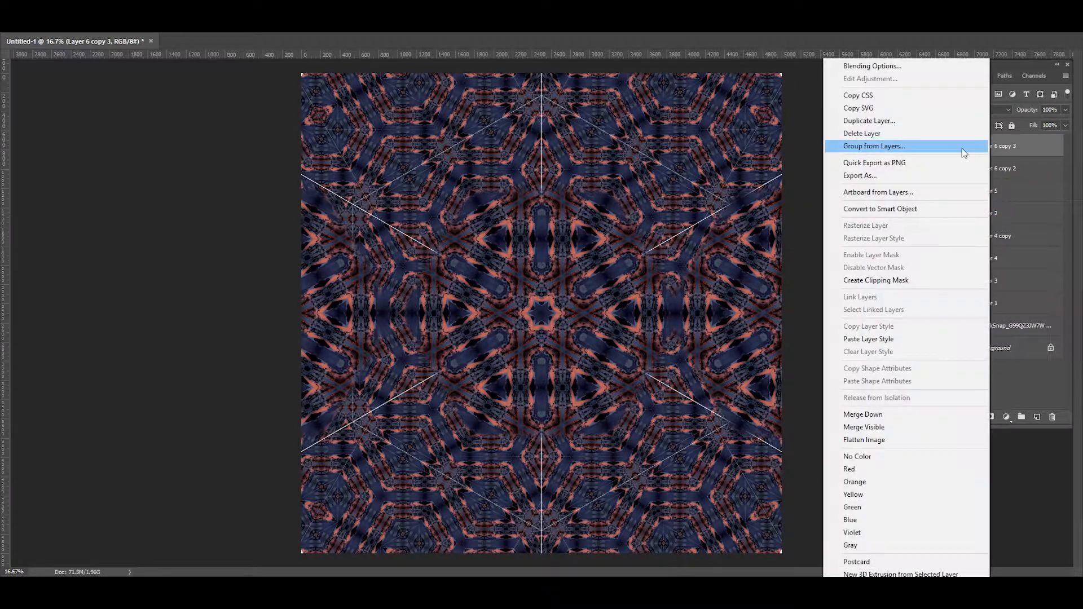
click(891, 119)
key(Return)
key(ctrl+t)
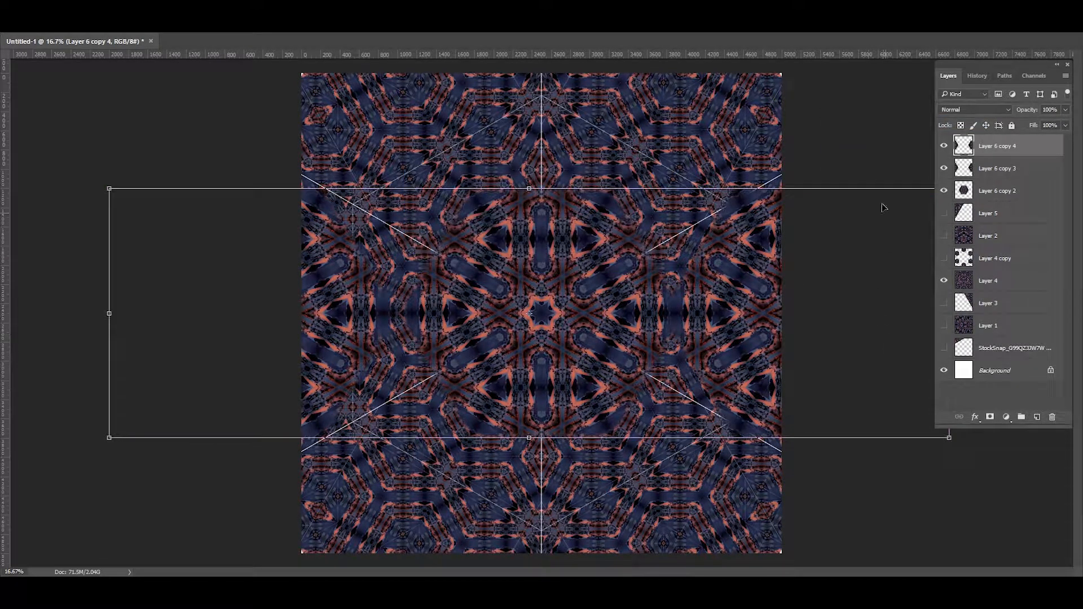
drag(867, 170, 785, 473)
key(Return)
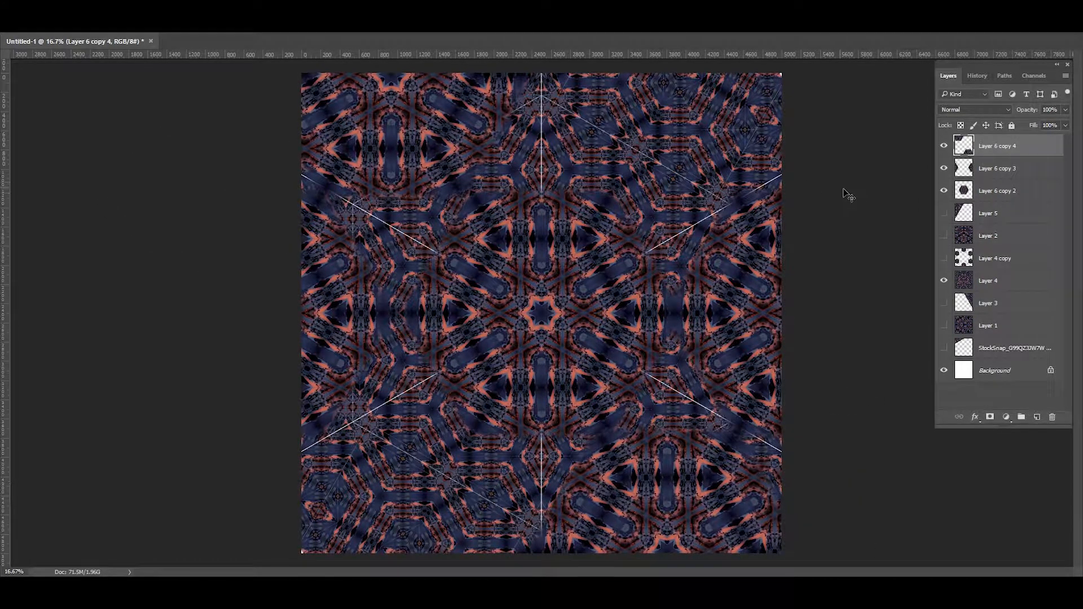
Rotate a duplicate of Layer 6 copy 4 to the upper-right and lower-left areas, and merge all outer hexagons into Layer 6 copy 3.
right_click(986, 148)
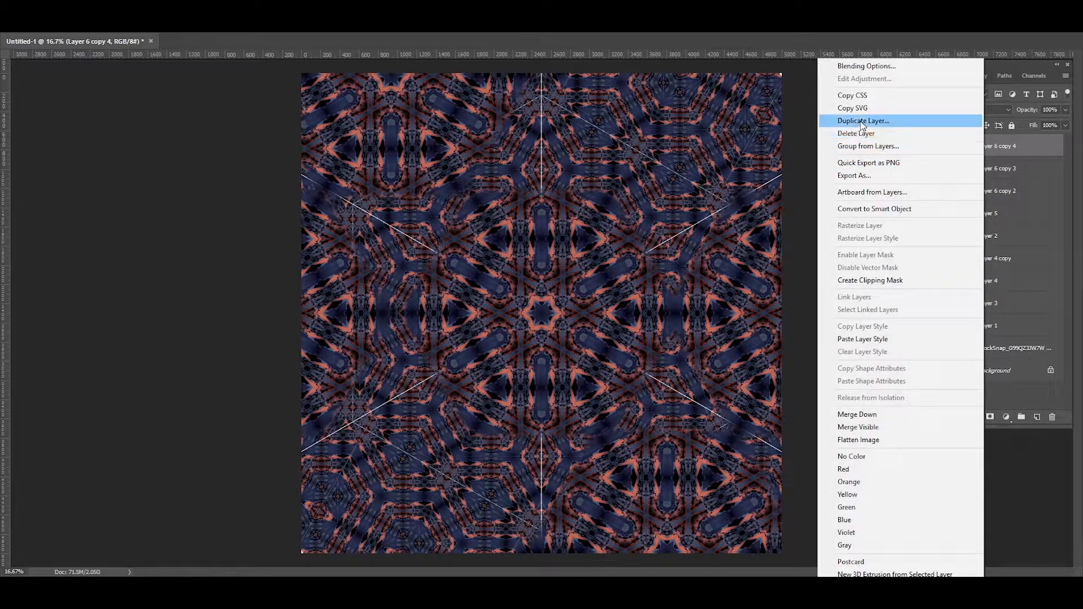
click(813, 116)
click(633, 185)
key(ctrl+t)
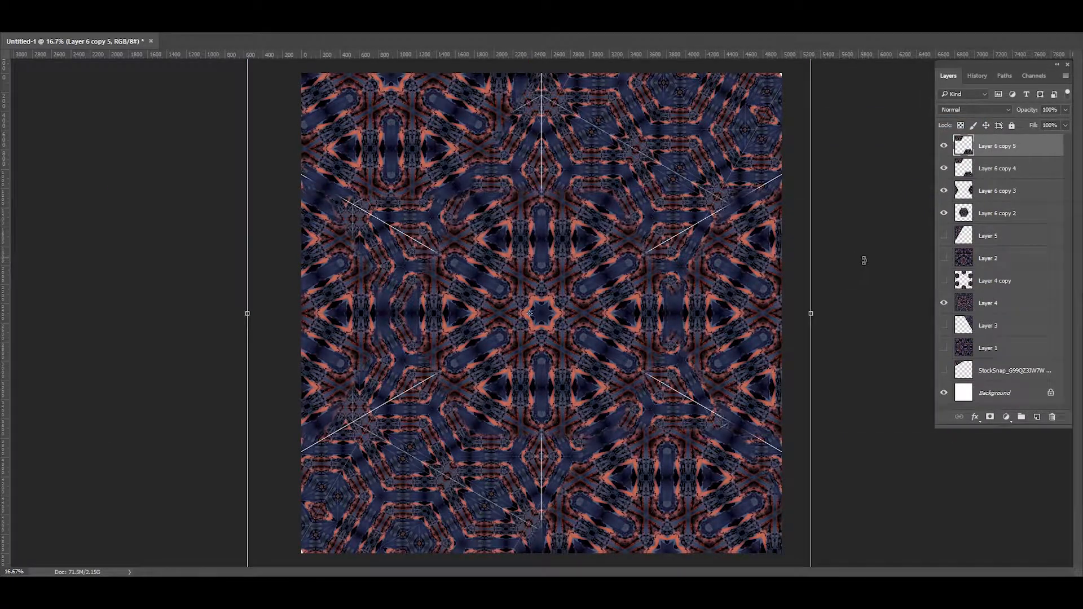
drag(849, 308, 623, 500)
key(Return)
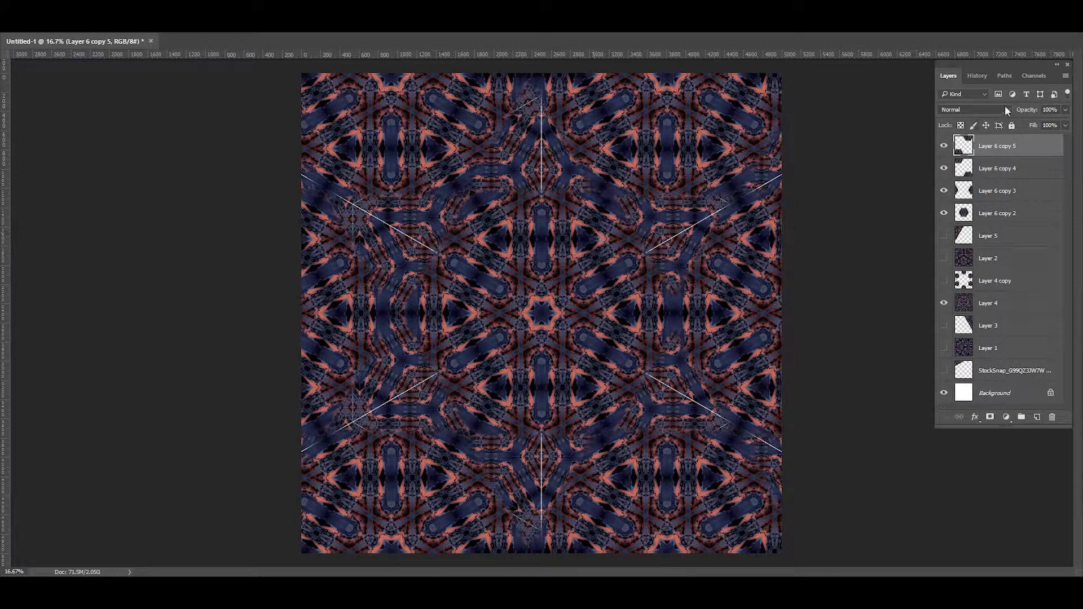
key(Delete)
key(Delete)
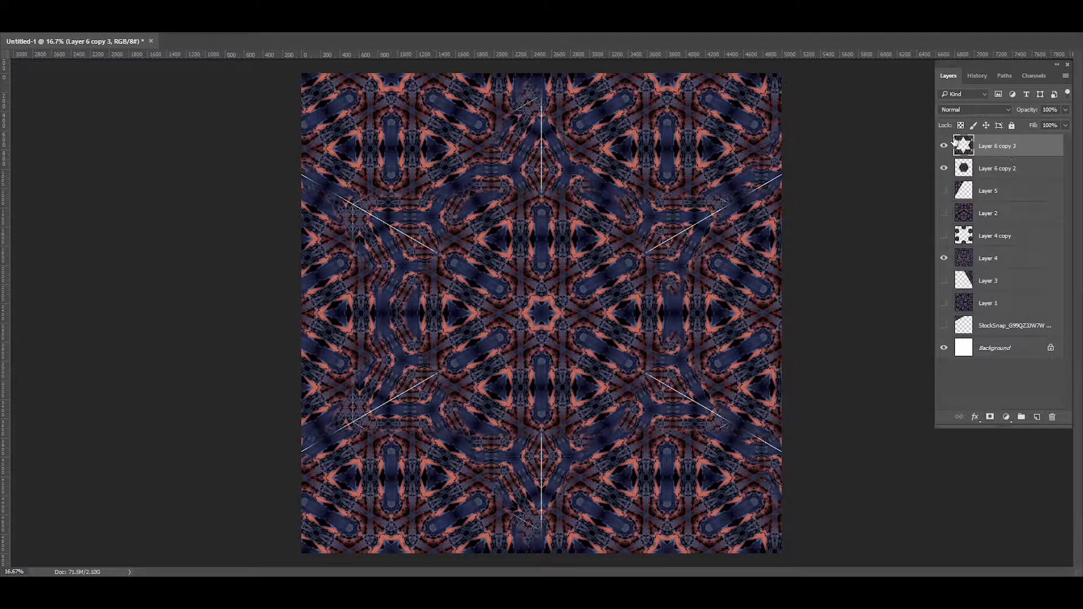
Compare the pattern with and without Layer 6 copy 3, and with and without Layer 6 copy 2.
click(944, 147)
click(944, 148)
click(944, 147)
click(944, 147)
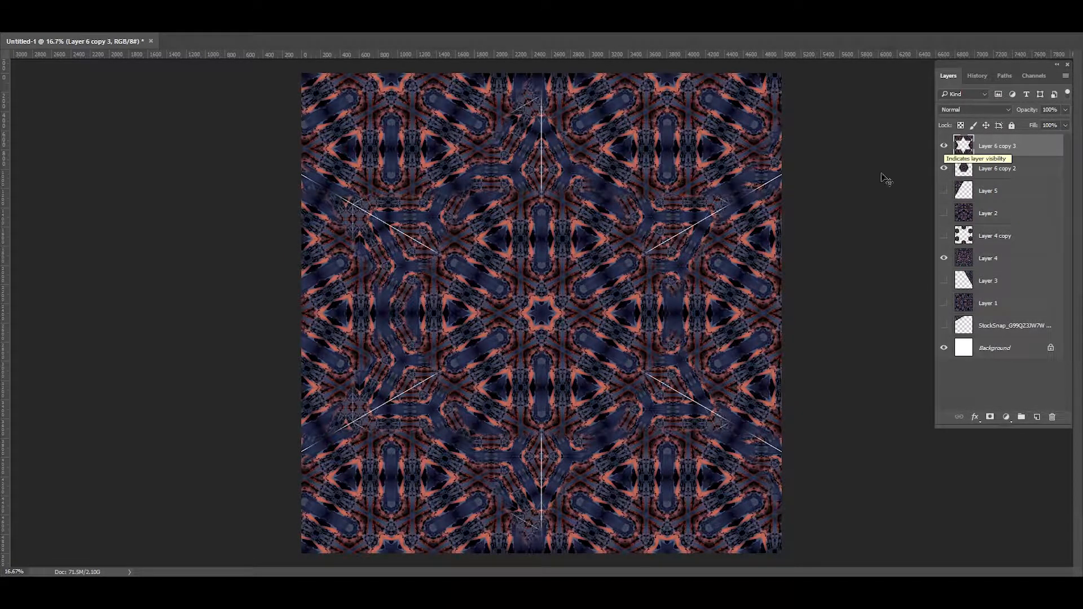
click(943, 170)
click(943, 170)
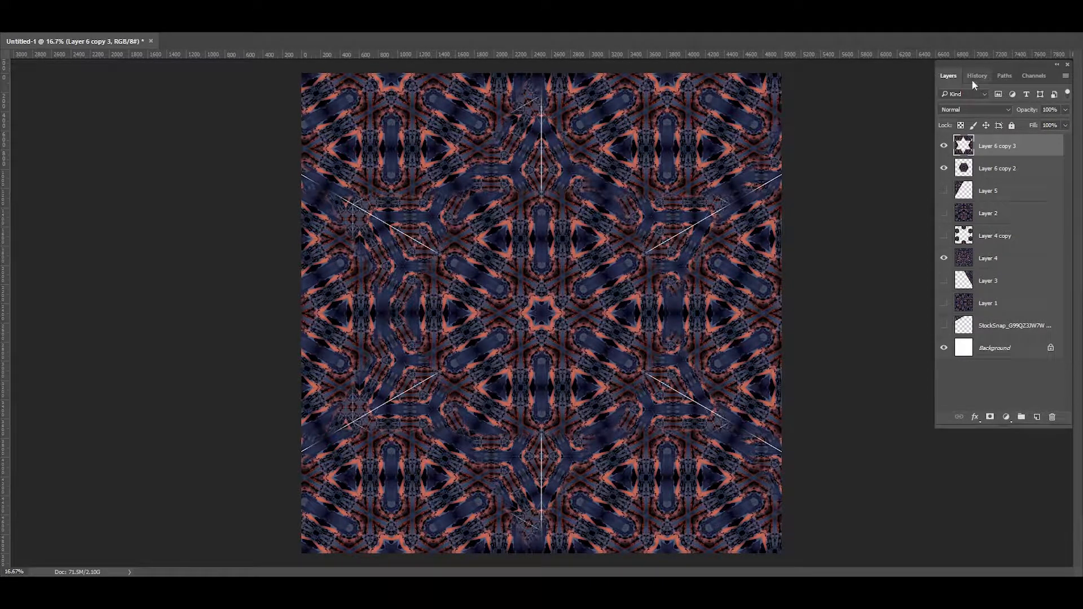
Hide Layer 6 copy 2 and examine the centre of the pattern up close.
click(944, 169)
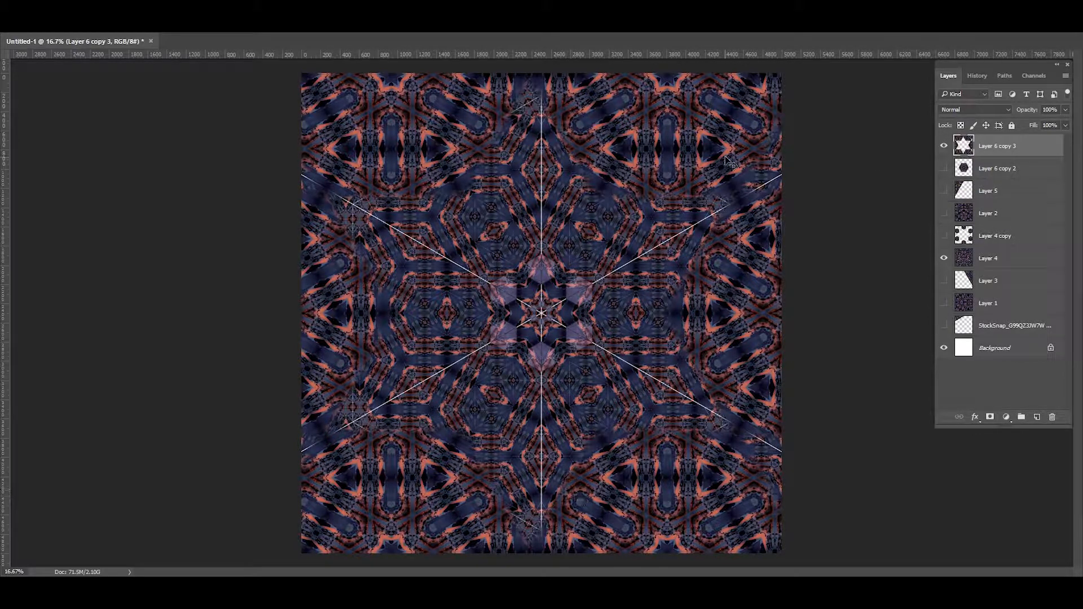
key(ctrl+plus)
key(ctrl+plus)
key(ctrl+plus)
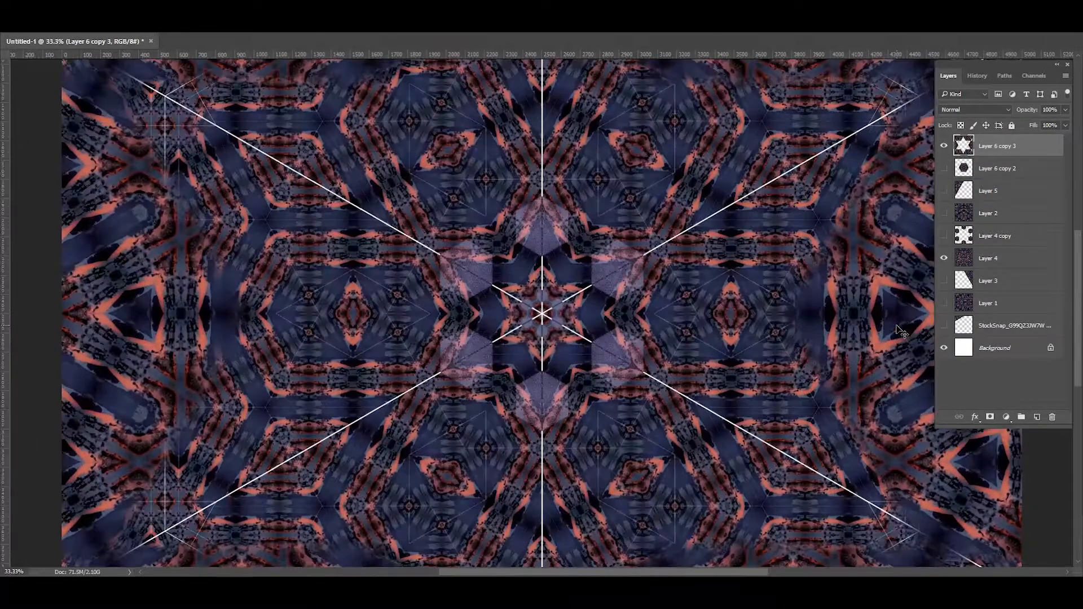
key(ctrl+minus)
key(ctrl+minus)
key(ctrl+minus)
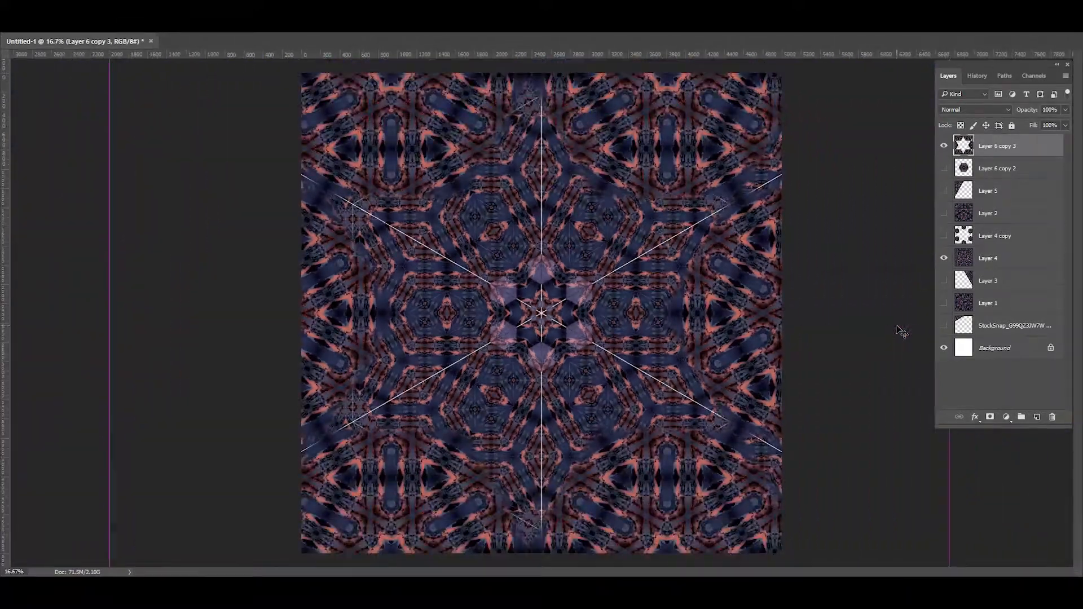
Duplicate Layer 6 copy 3 and scale the duplicate down to a ring of hexagons about 2600 px wide around the centre.
right_click(996, 153)
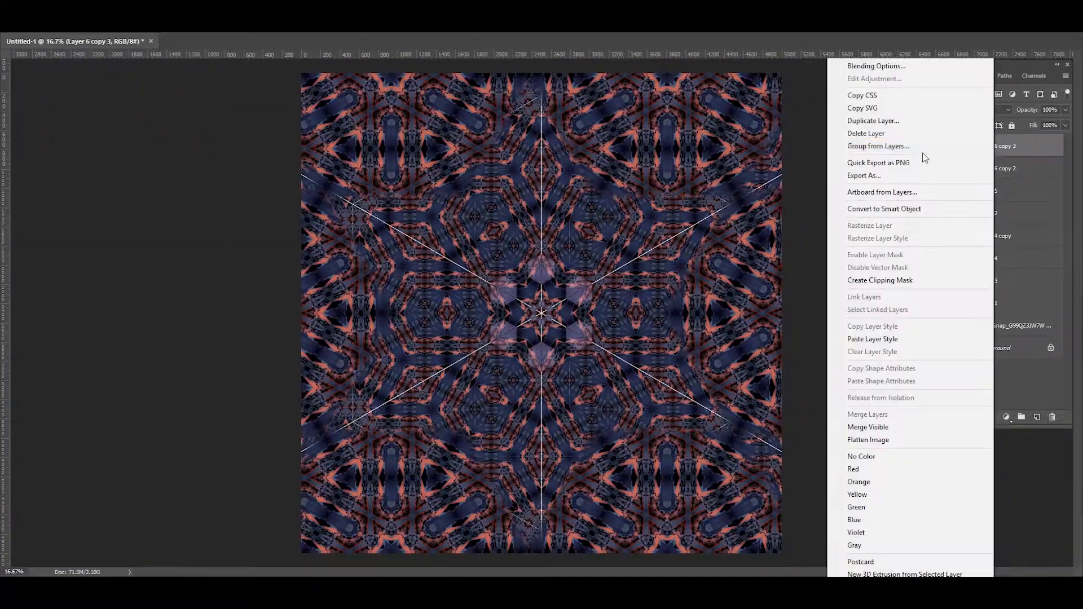
click(889, 121)
key(Return)
key(ctrl+t)
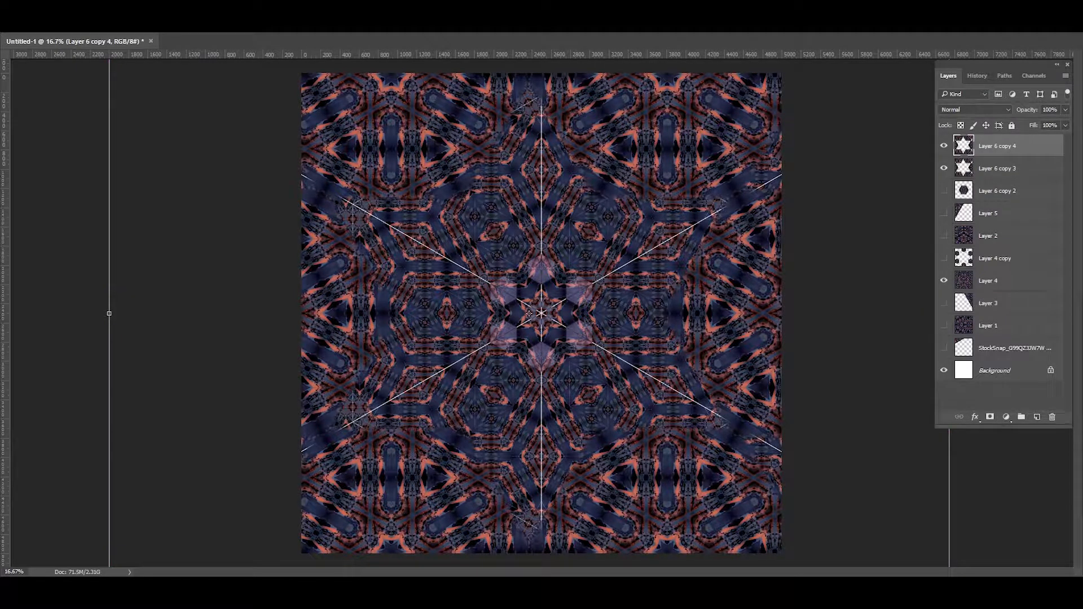
text(50)
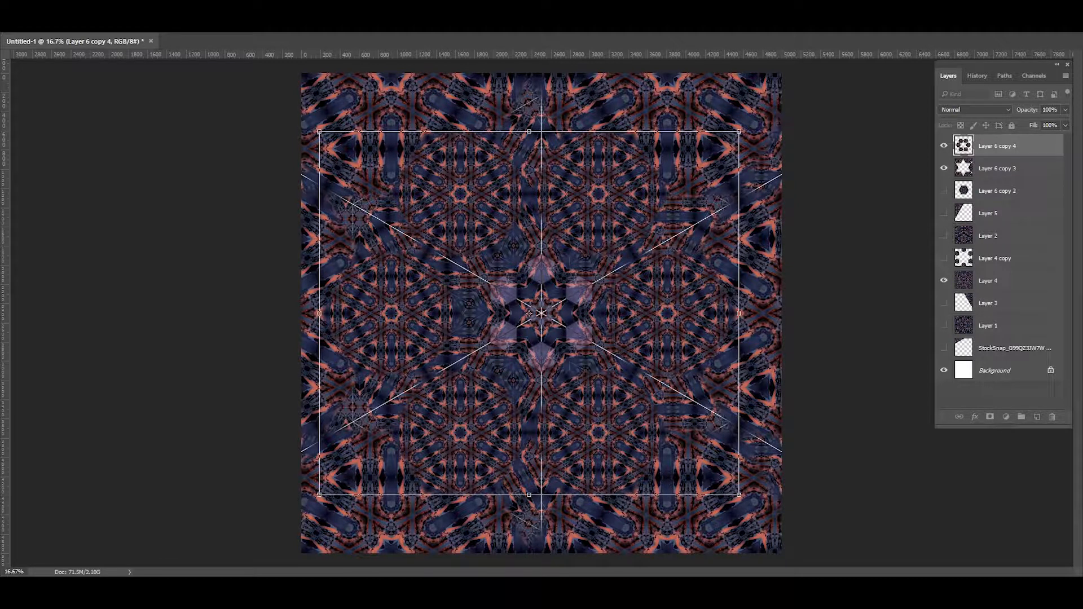
key(Return)
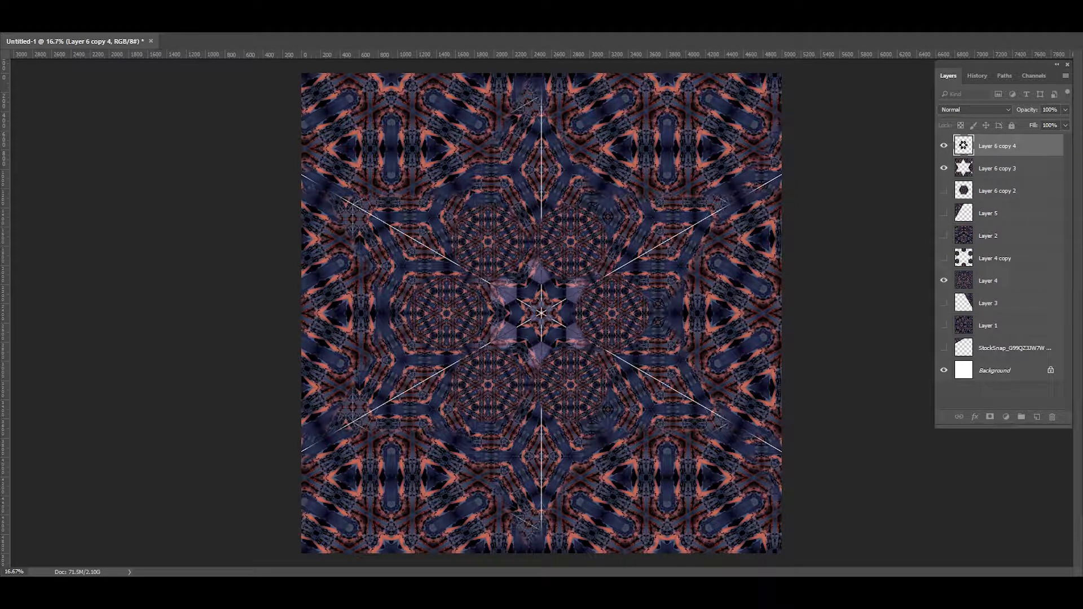
Try the Multiply blend mode on Layer 6 copy 4, and set it to Screen.
click(971, 114)
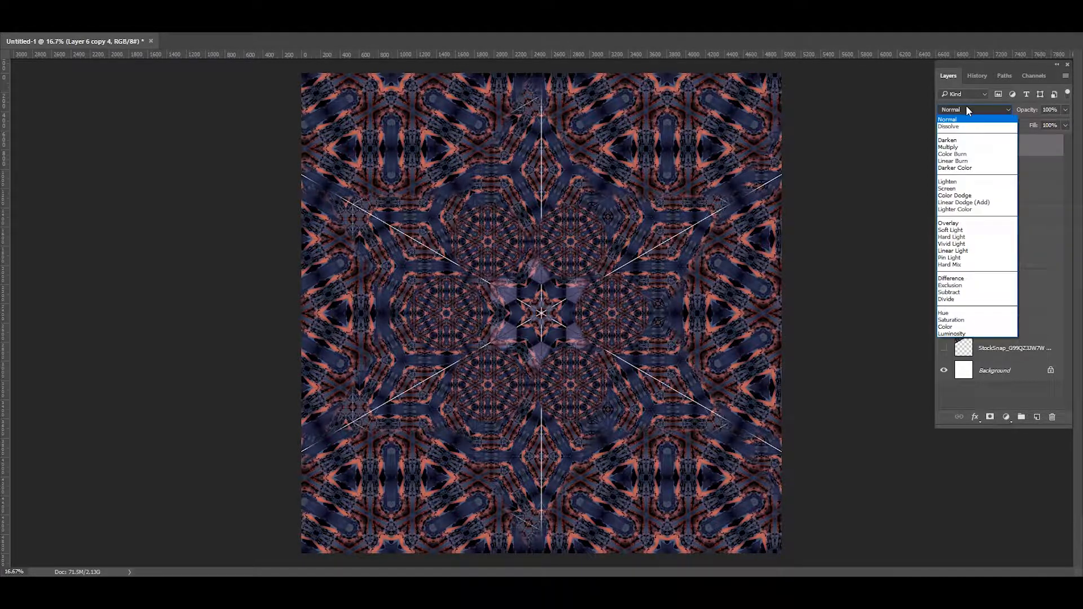
click(963, 145)
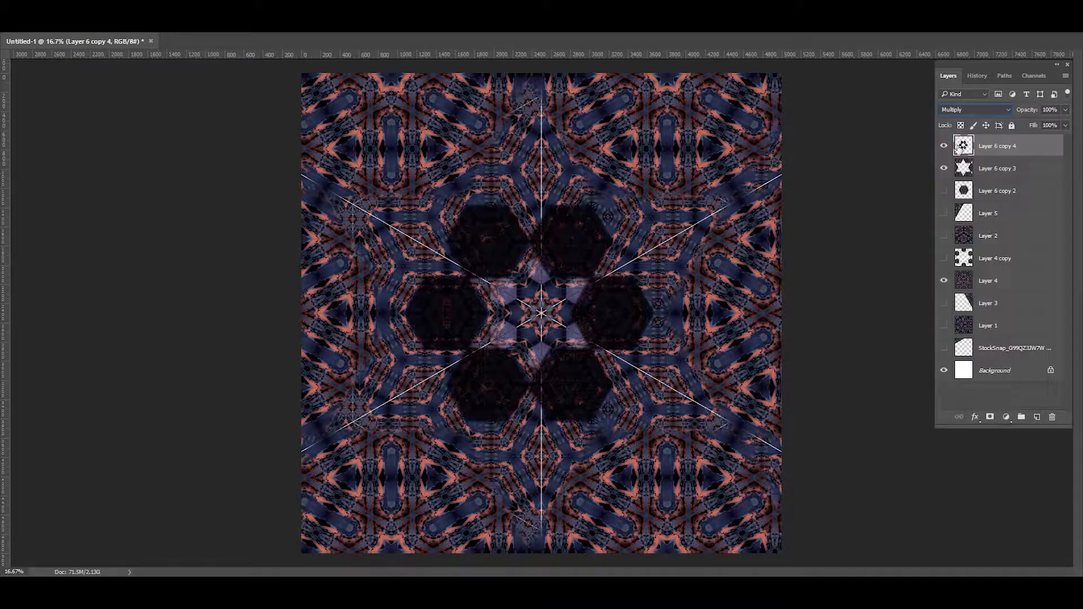
click(959, 109)
click(952, 191)
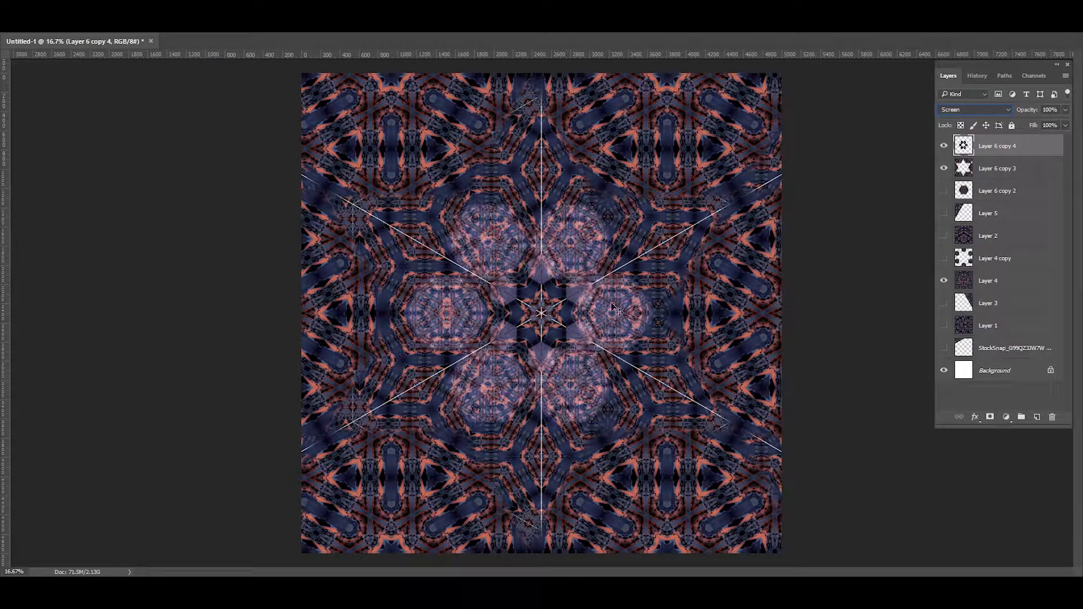
Centre the Layer 6 copy 4 hexagon ring on the canvas and rotate it by 30°.
drag(579, 352, 590, 357)
key(ctrl+plus)
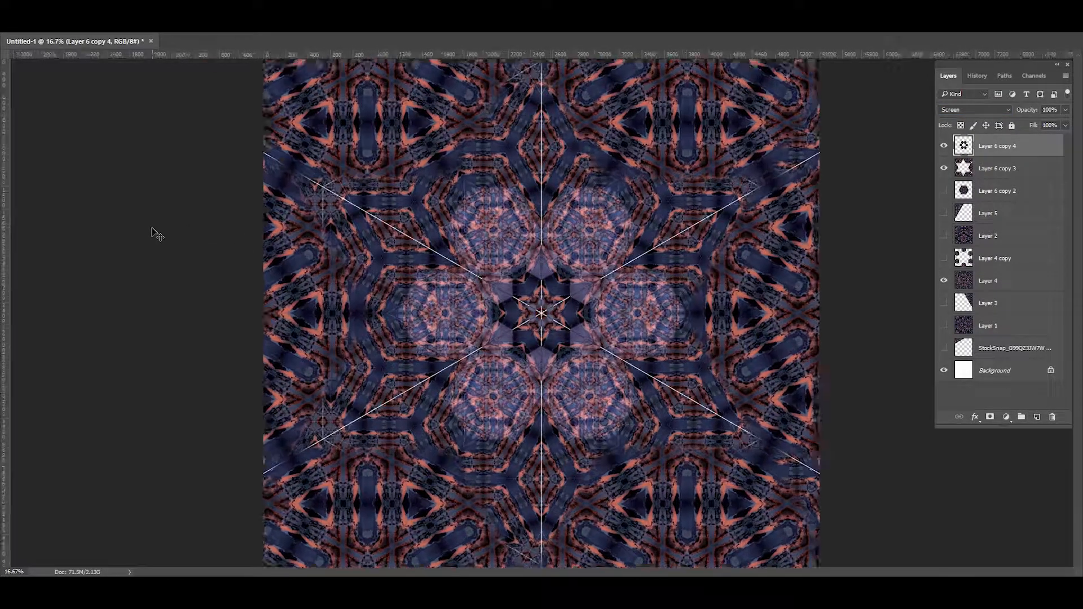
key(ctrl+plus)
key(ctrl+minus)
key(ctrl+minus)
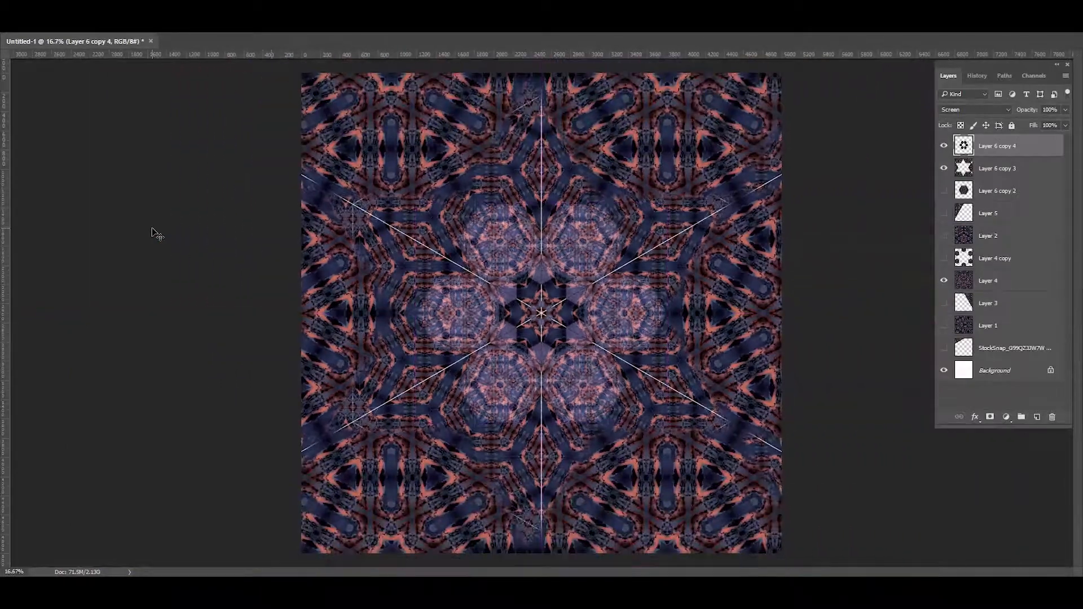
key(ctrl+t)
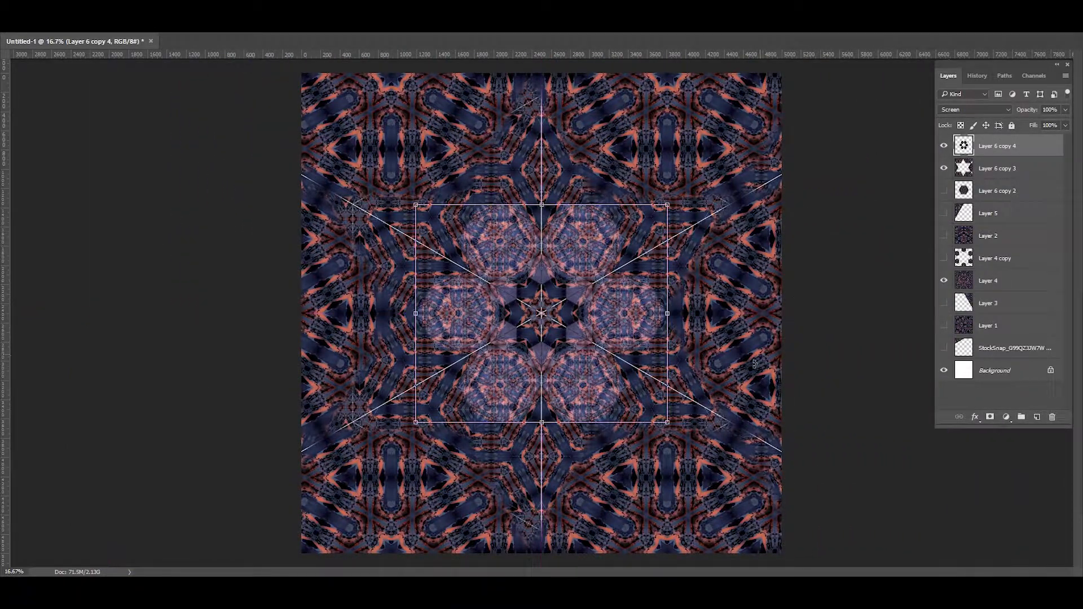
drag(706, 434, 616, 455)
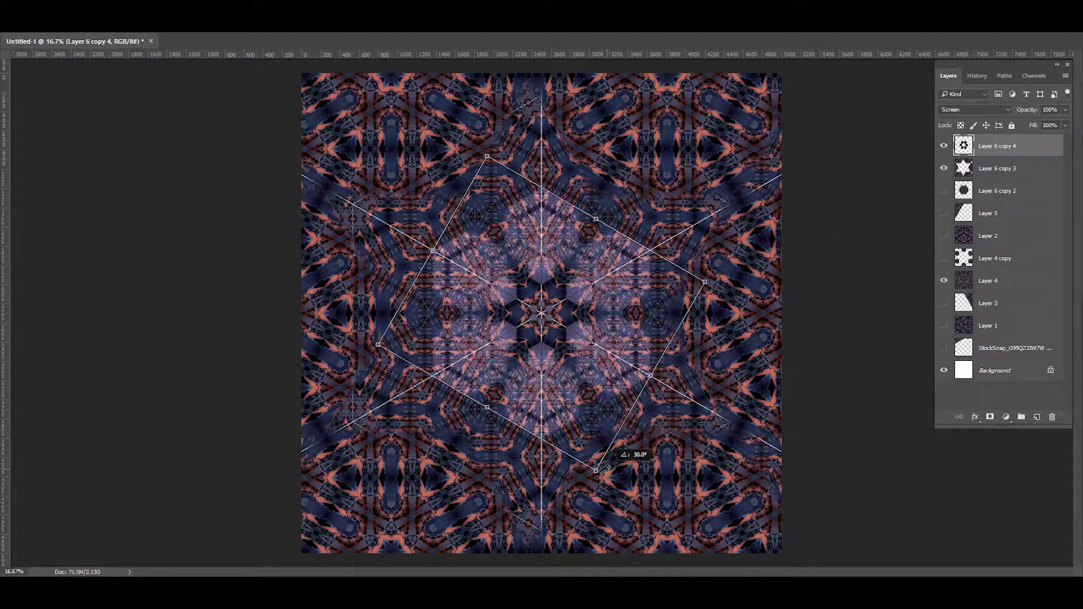
key(Return)
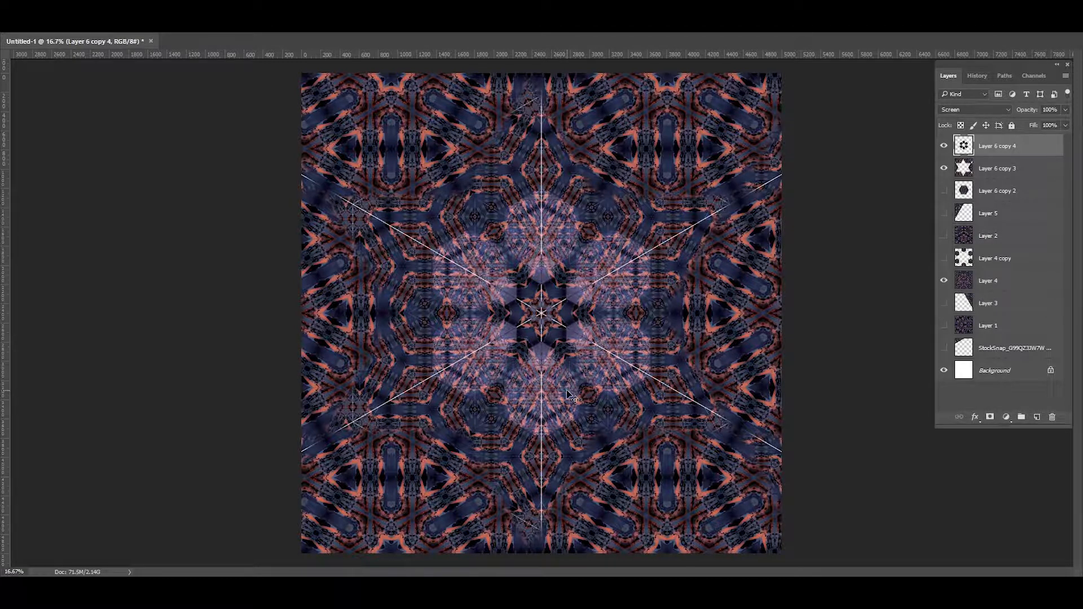
Shift Layer 6 copy 3 about 130 px to the right to centre it on the canvas, checking its alignment against the guides.
click(993, 171)
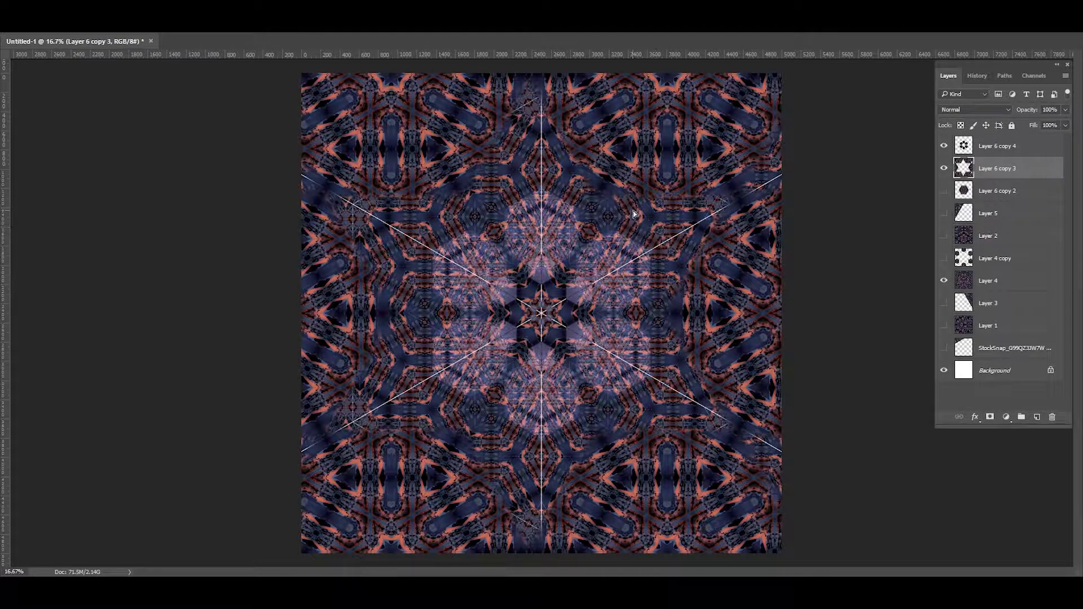
drag(635, 216, 647, 214)
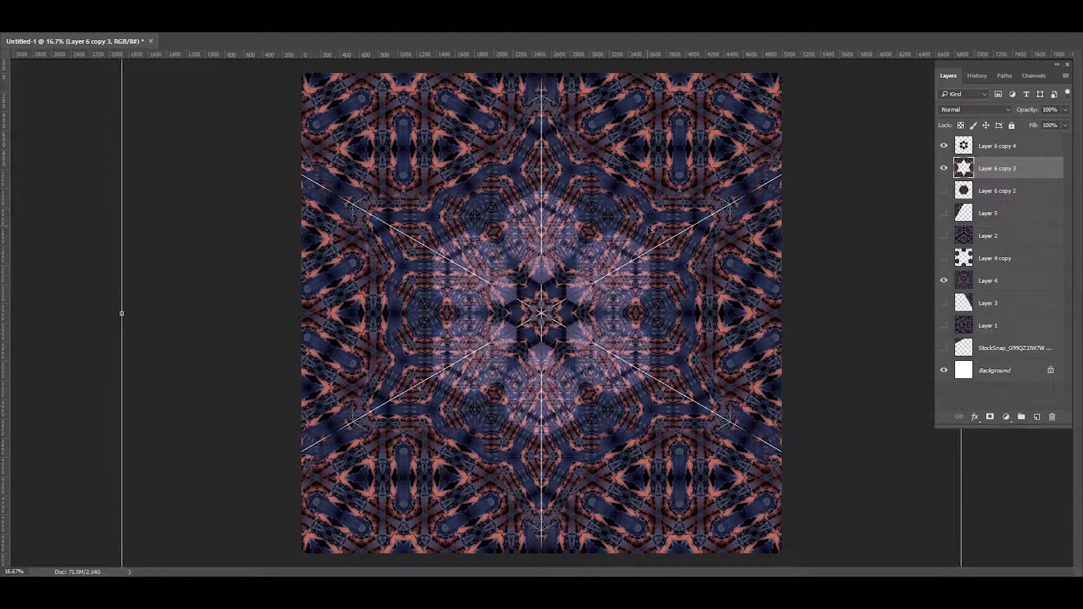
key(ctrl+semicolon)
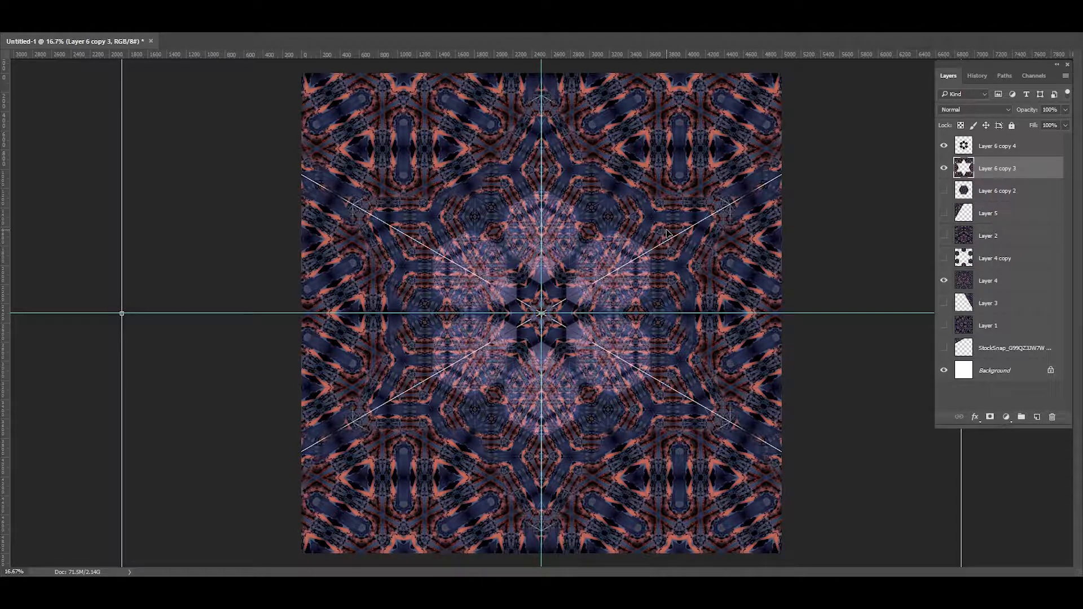
drag(617, 253, 646, 227)
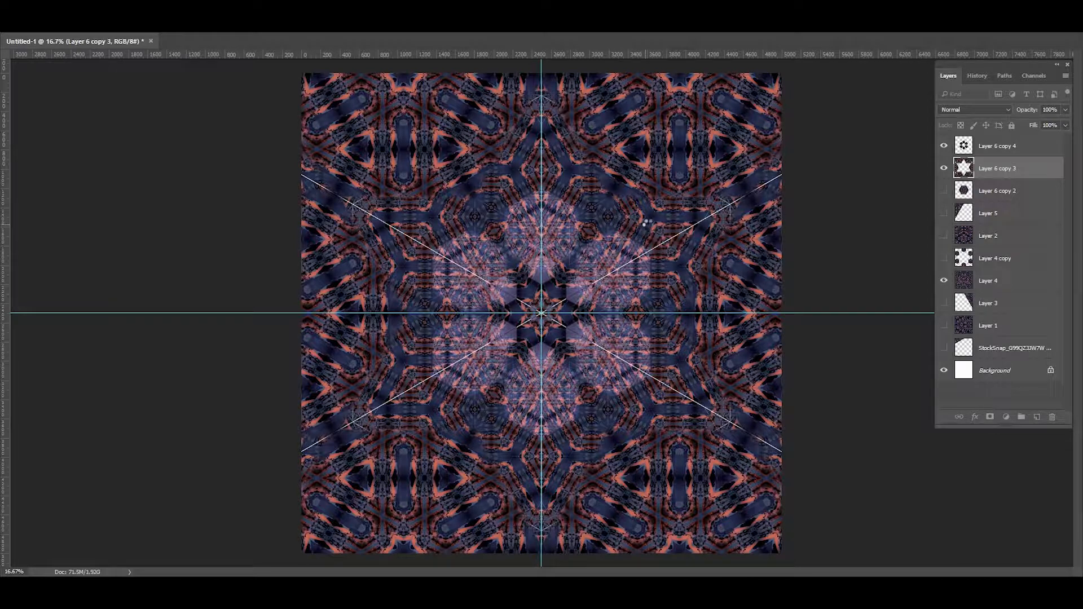
key(ctrl+semicolon)
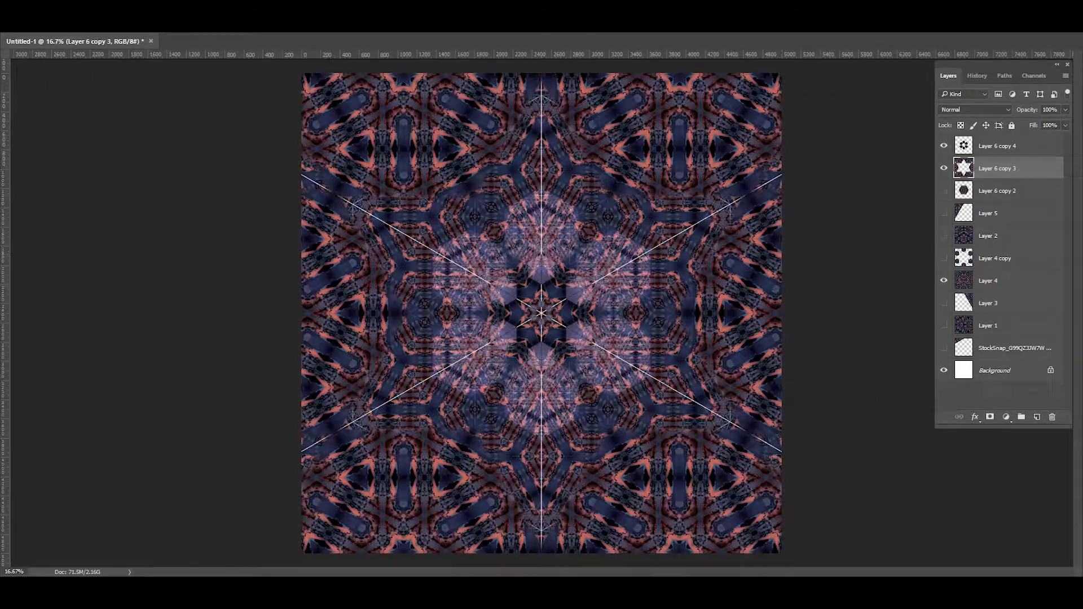
Duplicate the Layer 6 copy 4 ring, scale it down to about 1000 px wide, and place copies at the canvas's top and bottom centre.
click(943, 145)
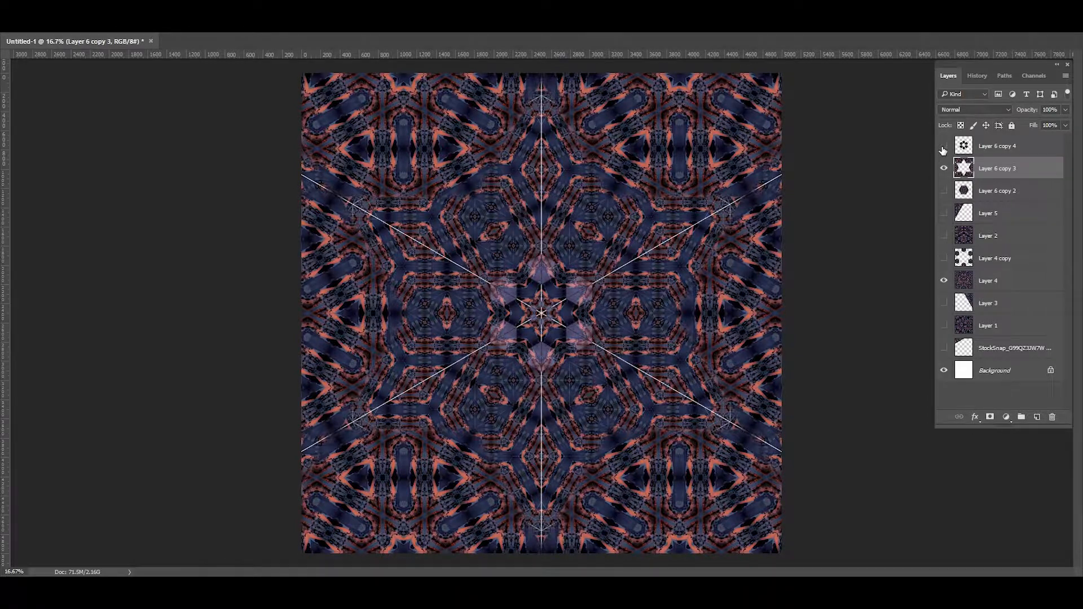
click(997, 146)
drag(598, 378, 601, 312)
key(ctrl+t)
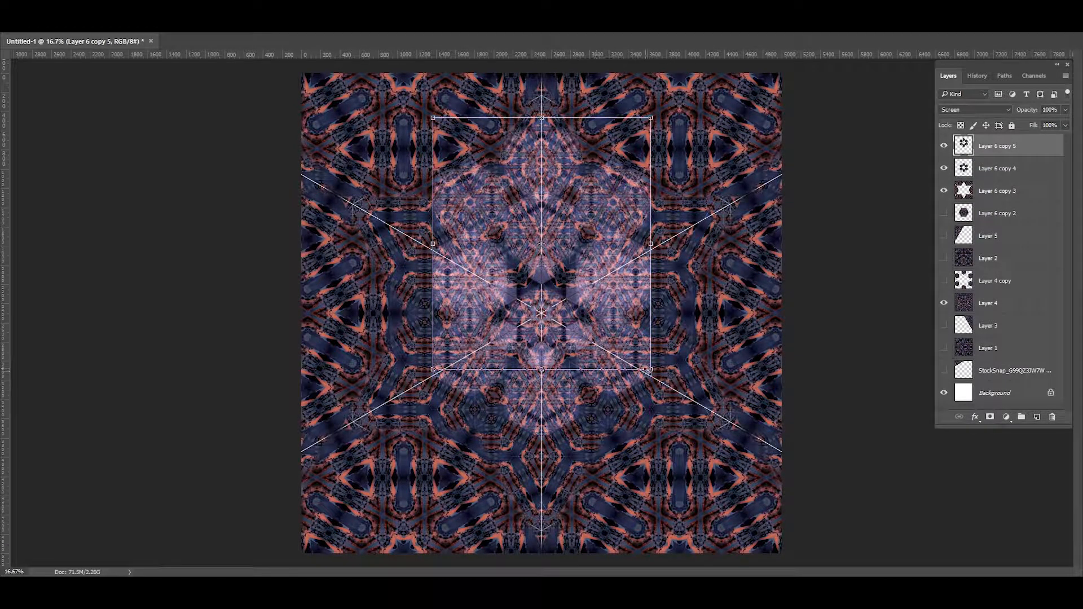
drag(647, 370, 570, 483)
key(Return)
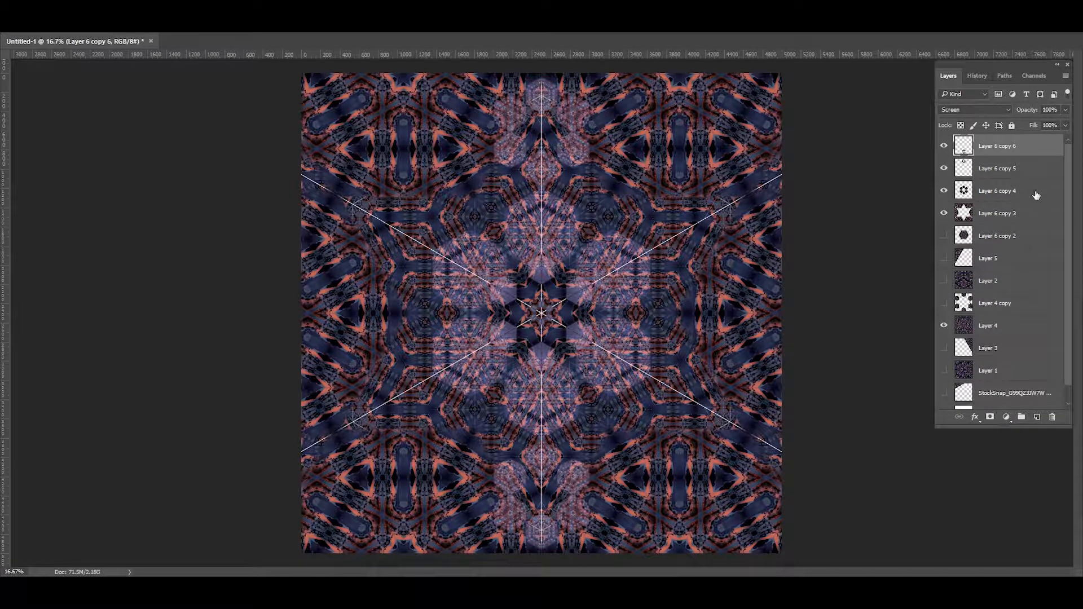
Merge the top and bottom rings into one layer, and rotate a duplicate onto the diagonal guide line running from upper left to lower right.
key(ctrl+z)
right_click(989, 146)
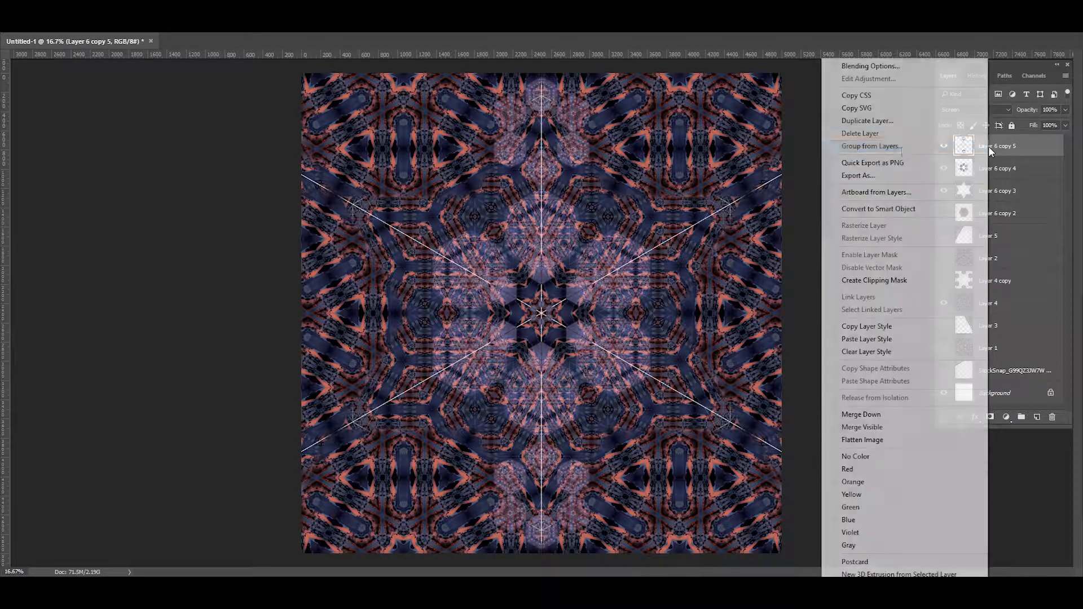
click(871, 121)
key(Return)
key(ctrl+t)
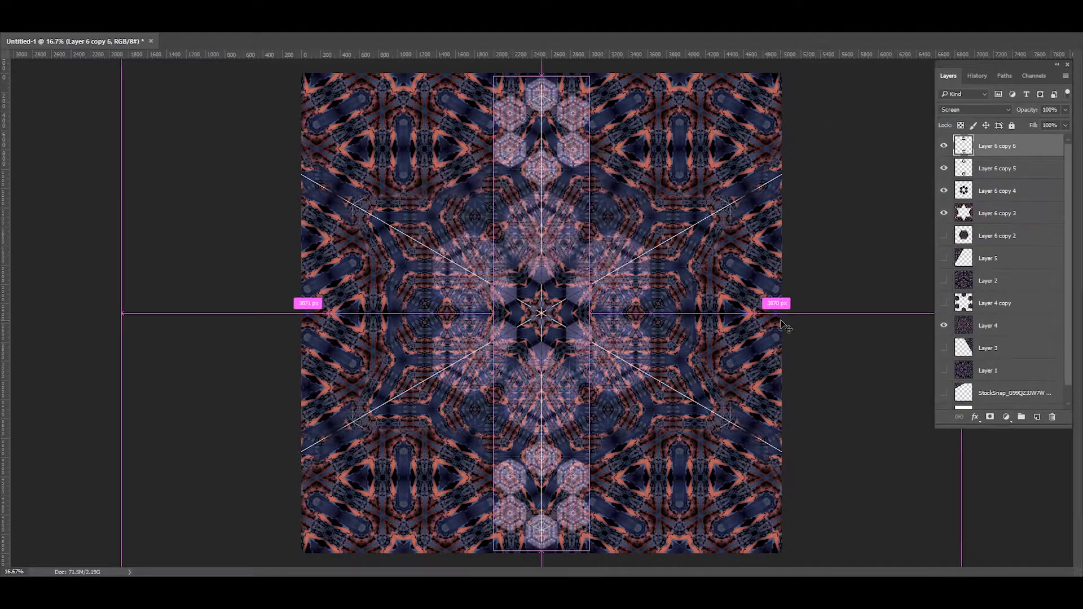
drag(684, 510, 787, 439)
key(Return)
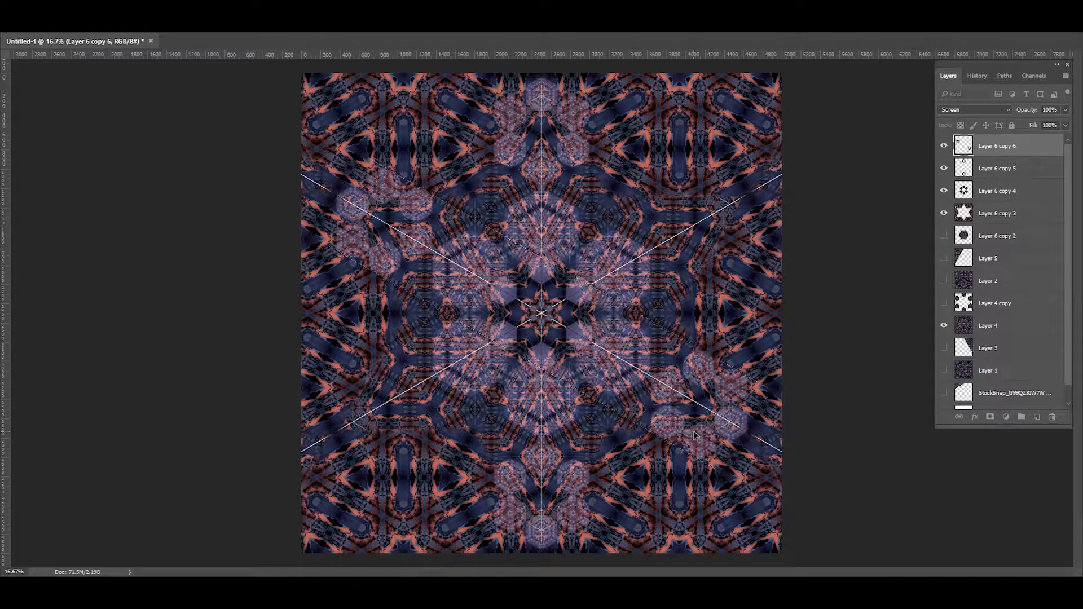
Duplicate Layer 6 copy 6 and rotate the new ring pair onto the diagonal guide line running from lower left to upper right.
right_click(986, 148)
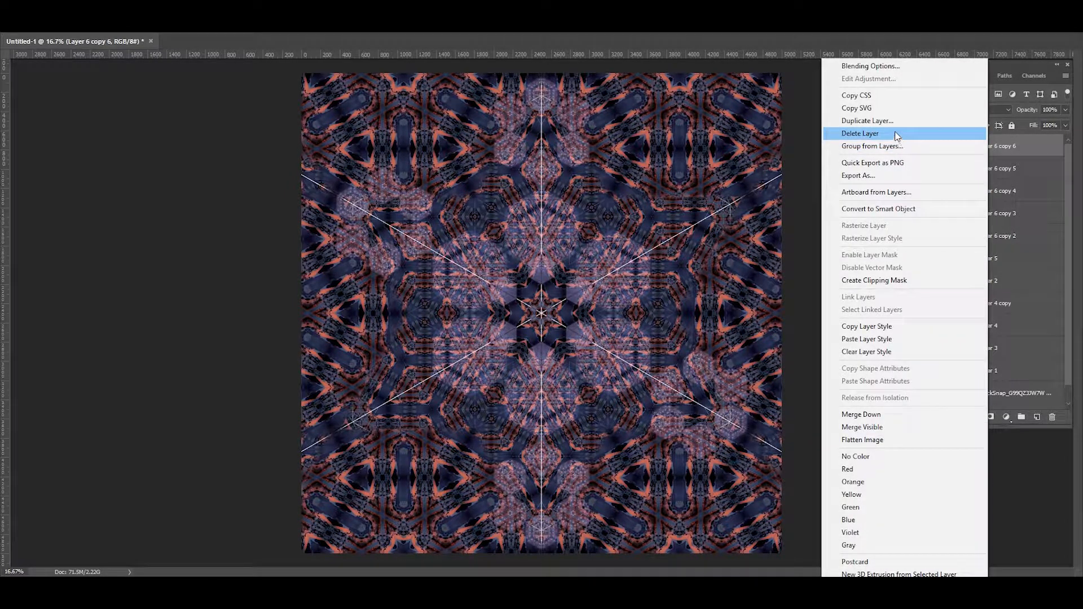
click(981, 132)
click(630, 184)
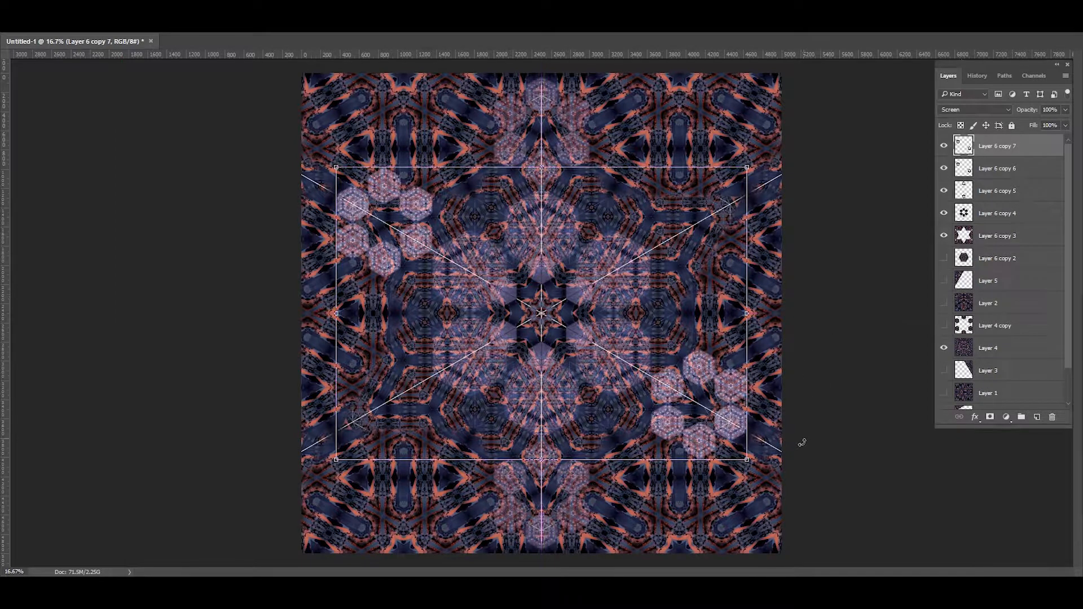
key(ctrl+t)
drag(798, 440, 793, 117)
key(Return)
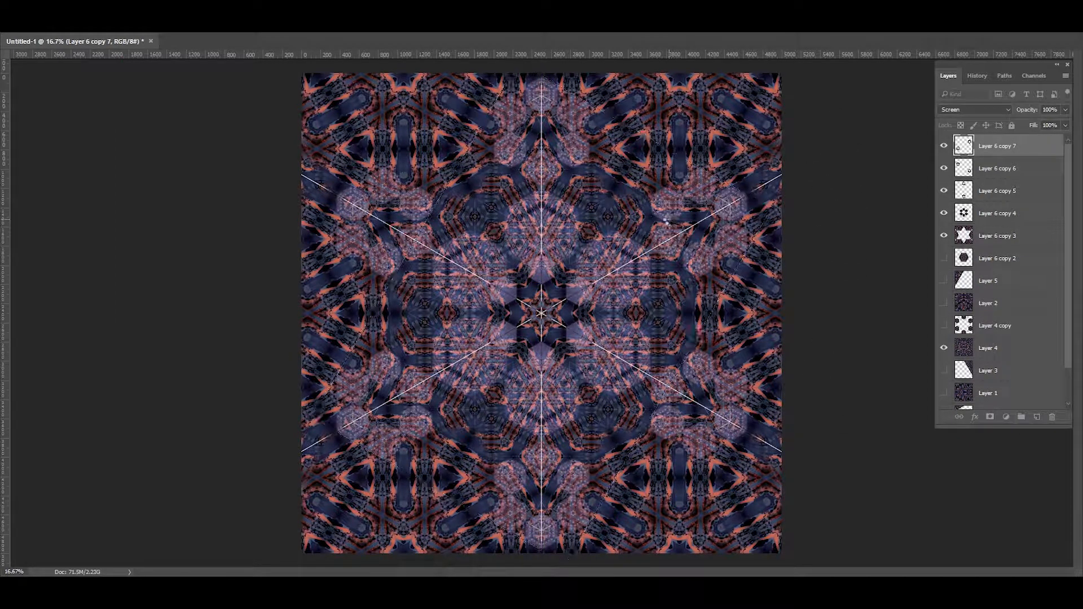
Merge the three ring-pair layers into Layer 6 copy 5 and rotate it so the six rings sit midway between the guide lines.
key(Delete)
key(Delete)
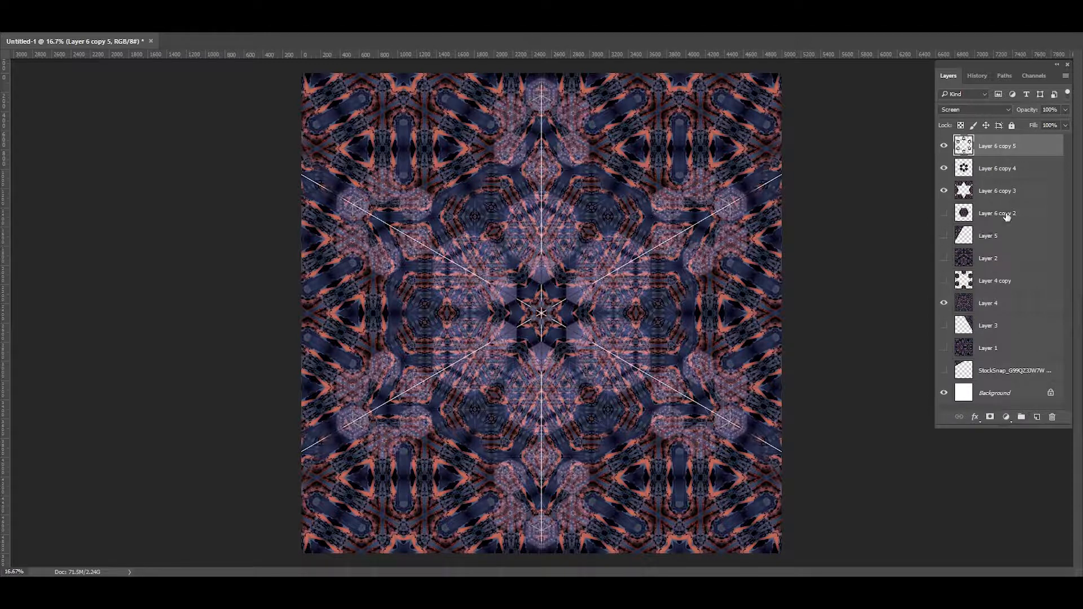
key(ctrl+t)
drag(814, 408, 729, 506)
key(Return)
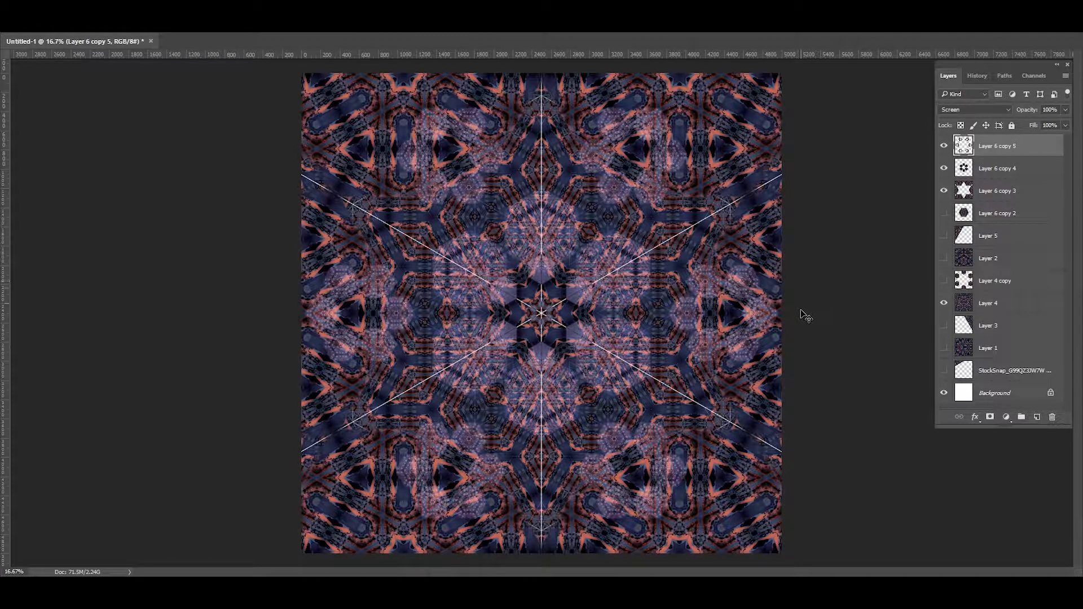
Inspect the layered pattern around the canvas centre at magnifications up to 100%.
key(ctrl+plus)
key(ctrl+plus)
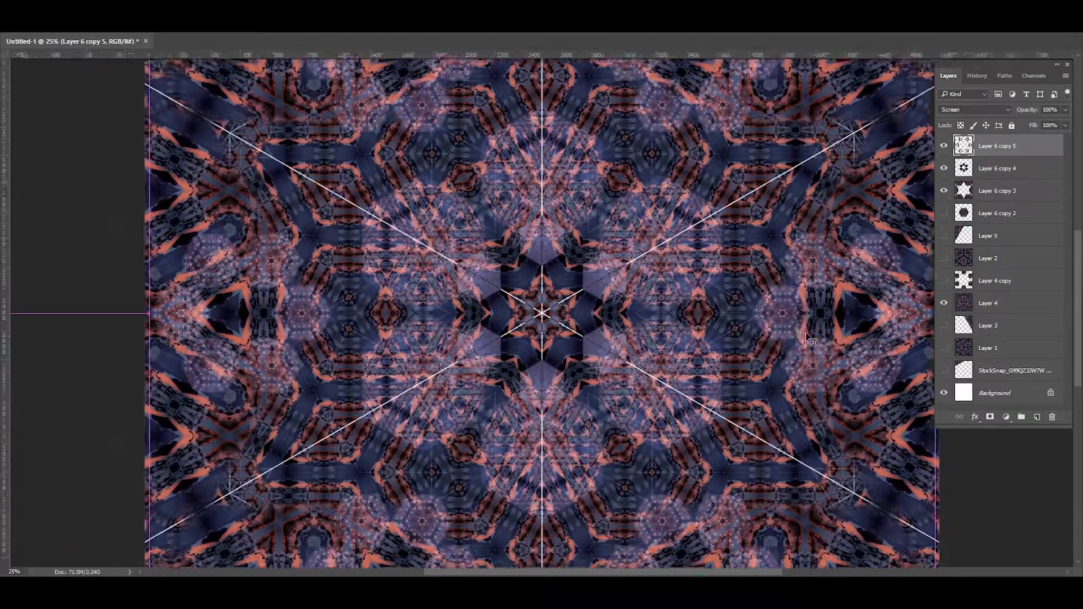
key(ctrl+minus)
key(ctrl+minus)
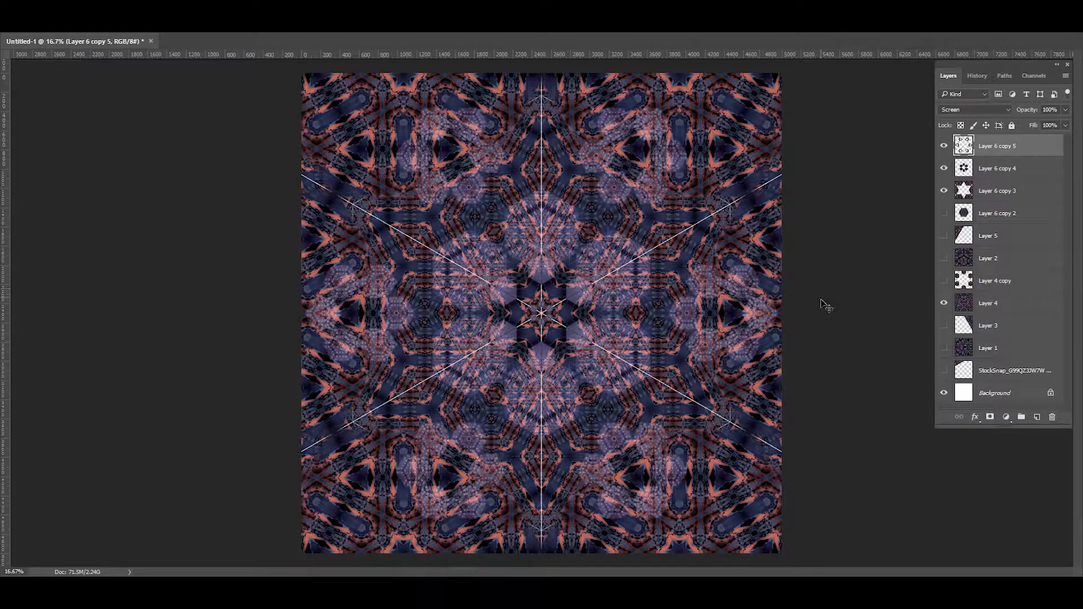
drag(825, 305, 825, 308)
key(ctrl+plus)
key(ctrl+plus)
key(ctrl+plus)
key(ctrl+plus)
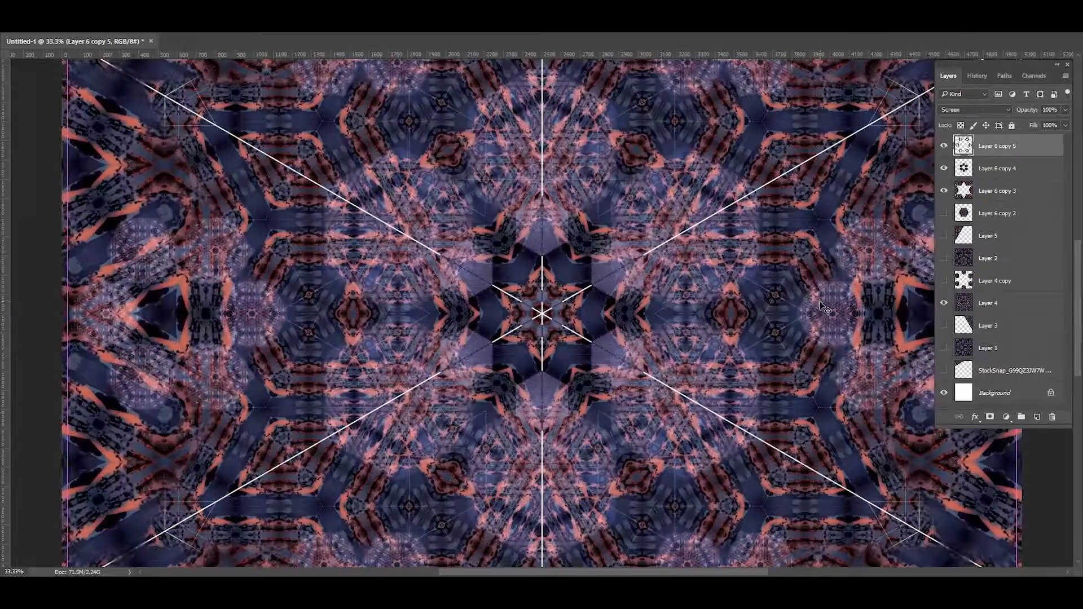
key(ctrl+plus)
key(ctrl+plus)
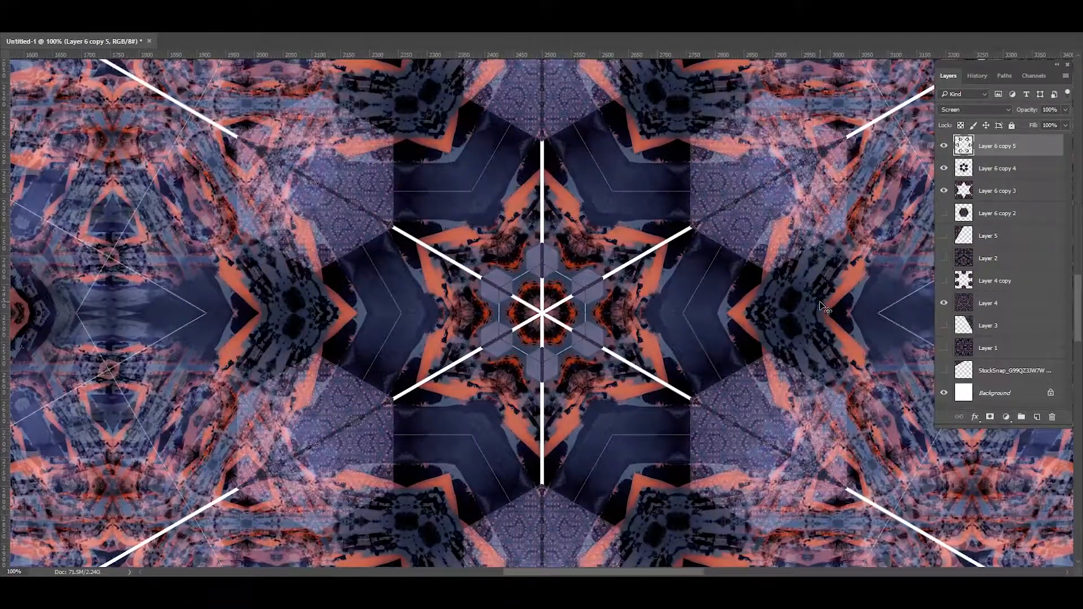
key(ctrl+minus)
Collapse the layer list to clear the view and examine the pattern's detail at 100% from the centre to the top and left edges.
click(1056, 66)
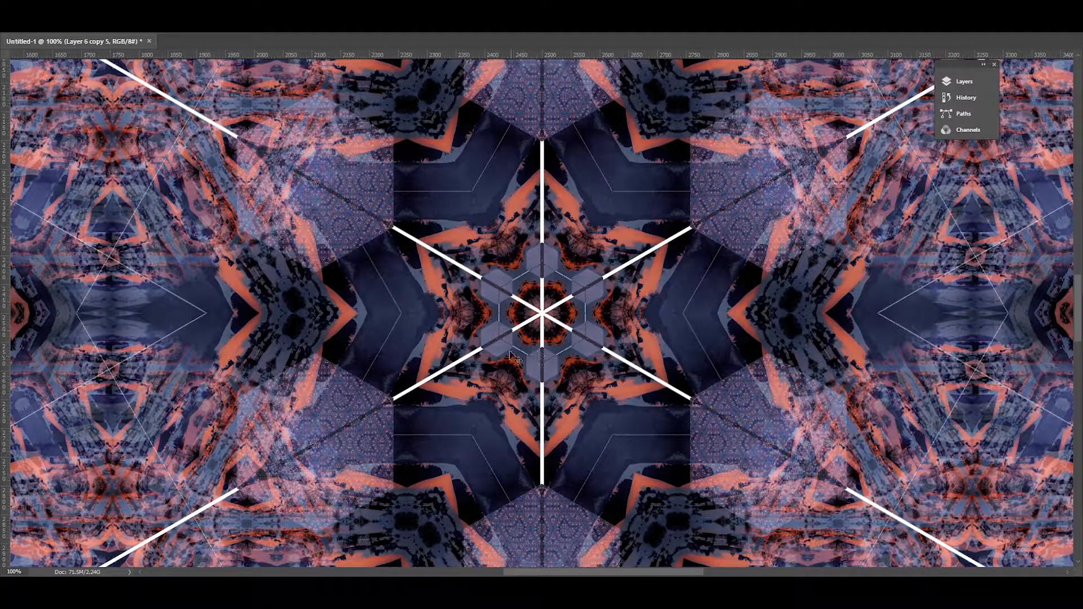
drag(566, 149, 553, 282)
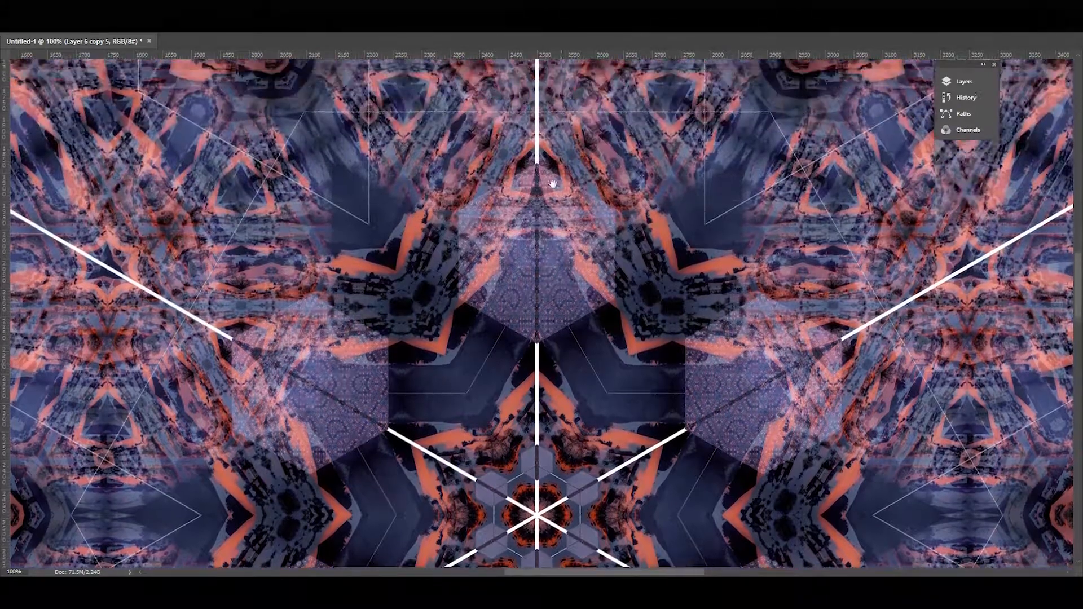
drag(550, 129, 547, 271)
drag(545, 91, 543, 229)
drag(541, 146, 544, 285)
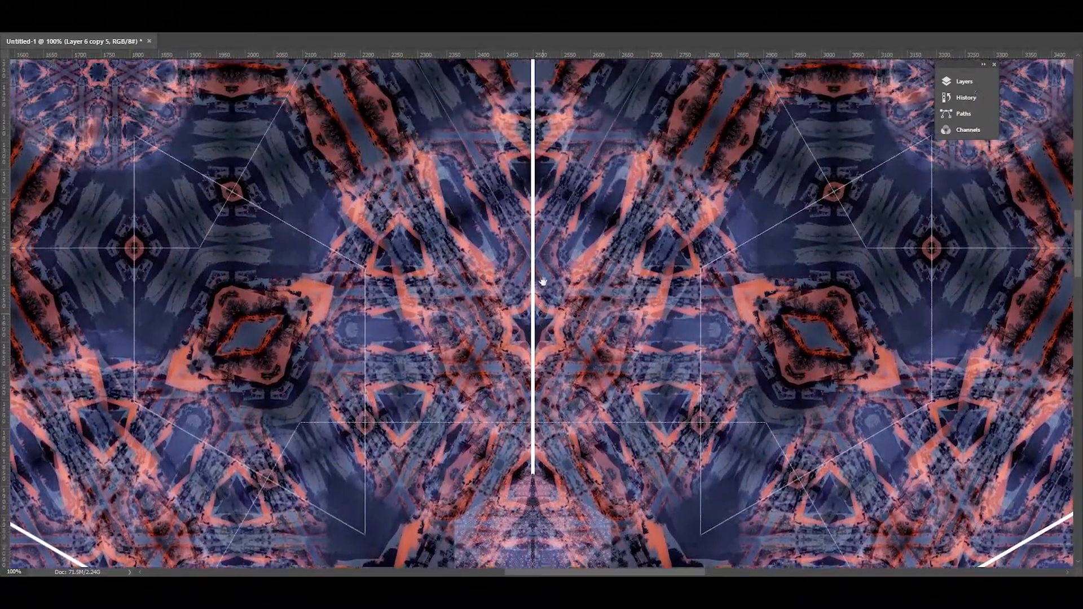
drag(550, 135, 553, 276)
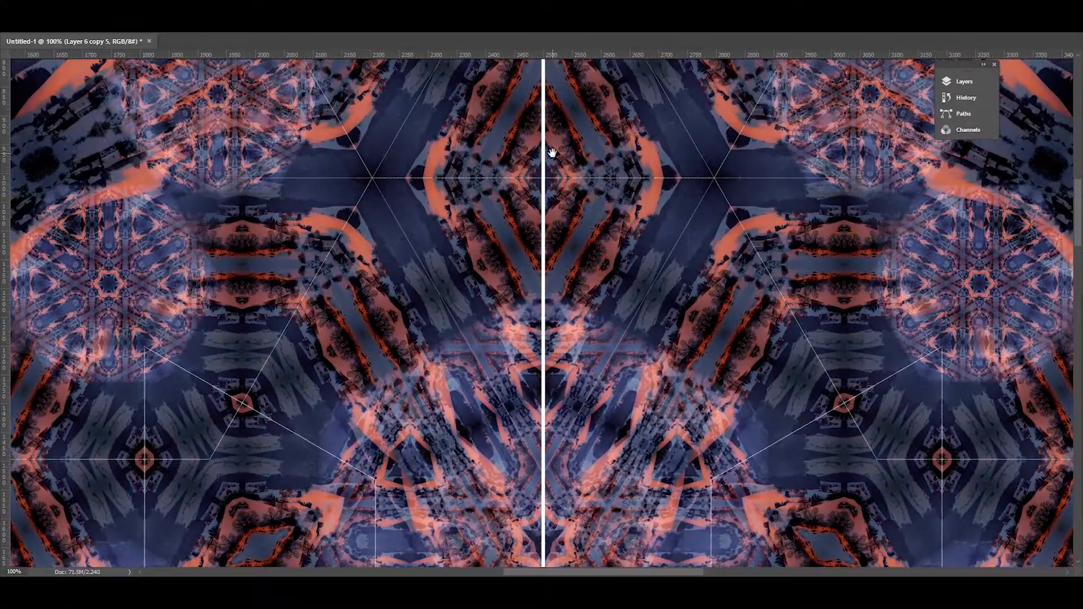
drag(552, 151, 553, 290)
drag(554, 168, 554, 230)
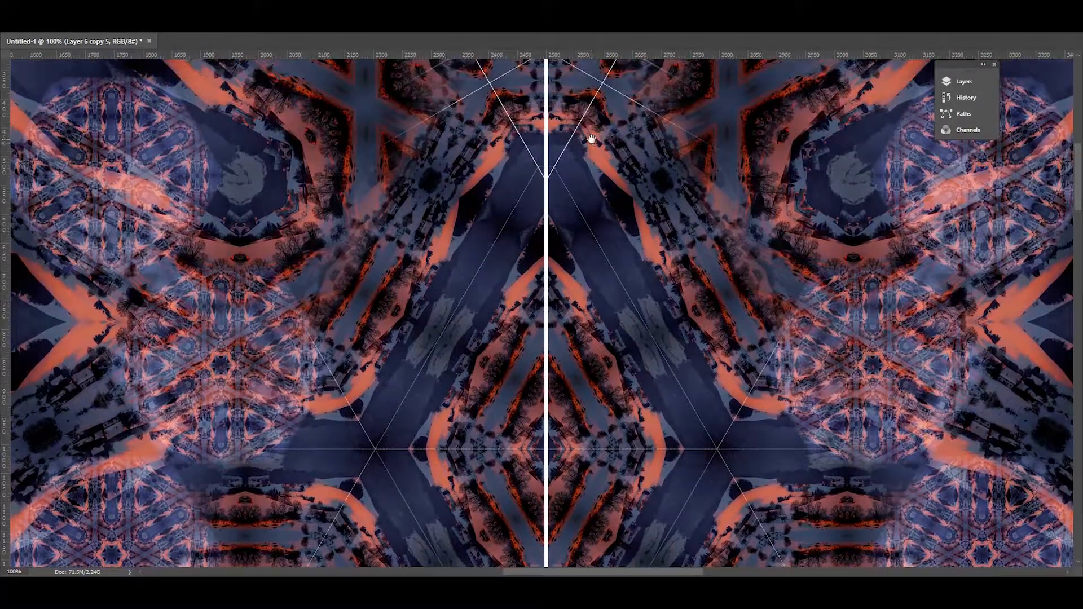
drag(591, 141, 589, 271)
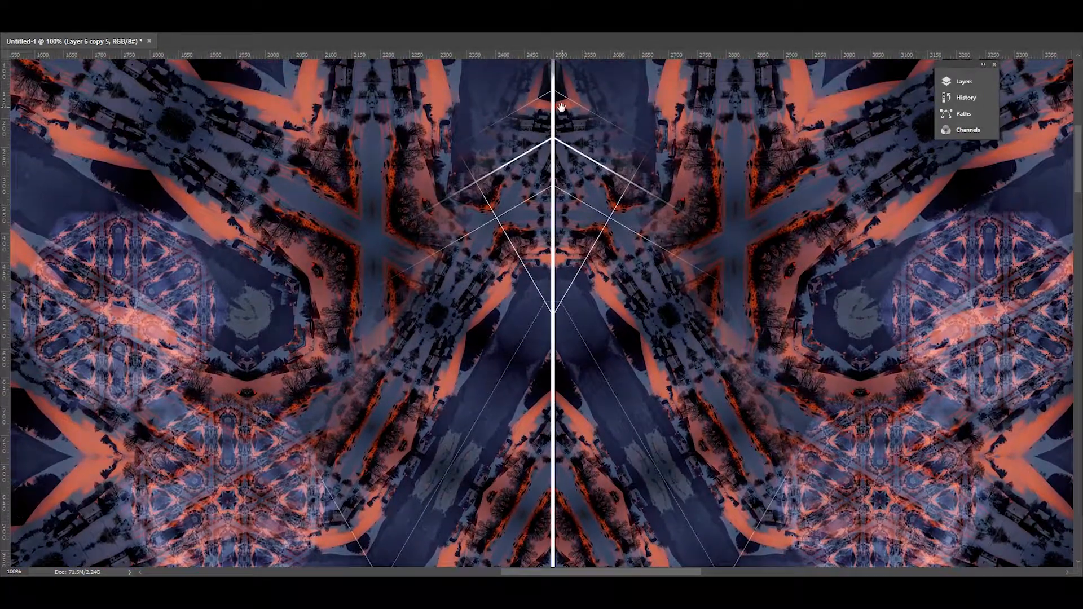
drag(562, 108, 573, 162)
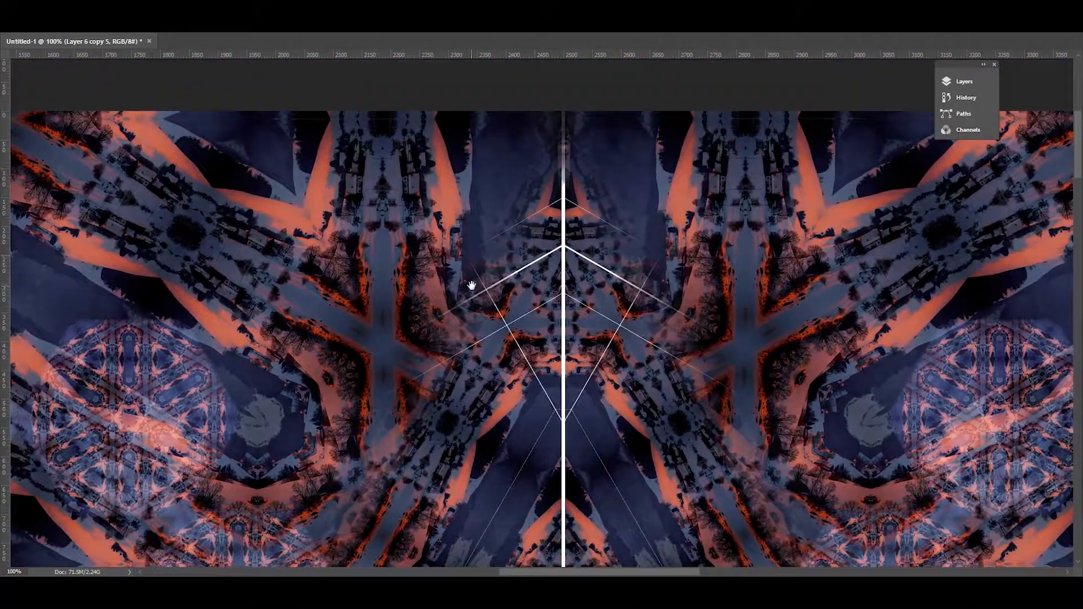
drag(294, 340, 588, 149)
drag(240, 234, 354, 155)
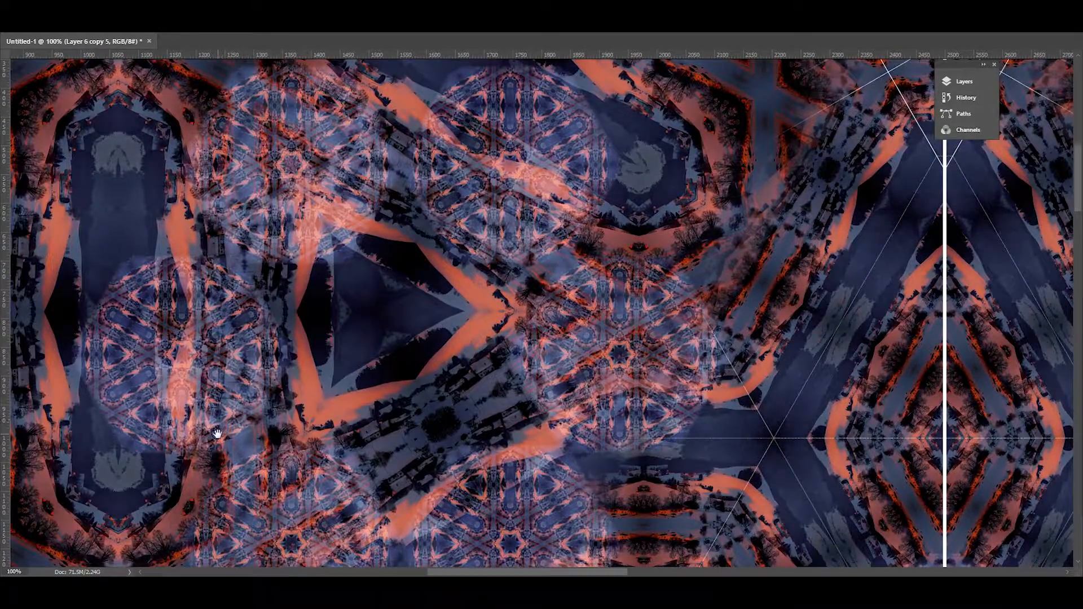
mouse_move(217, 433)
mouse_down()
mouse_move(314, 283)
mouse_move(283, 261)
mouse_up()
drag(285, 406, 394, 98)
drag(310, 322, 321, 304)
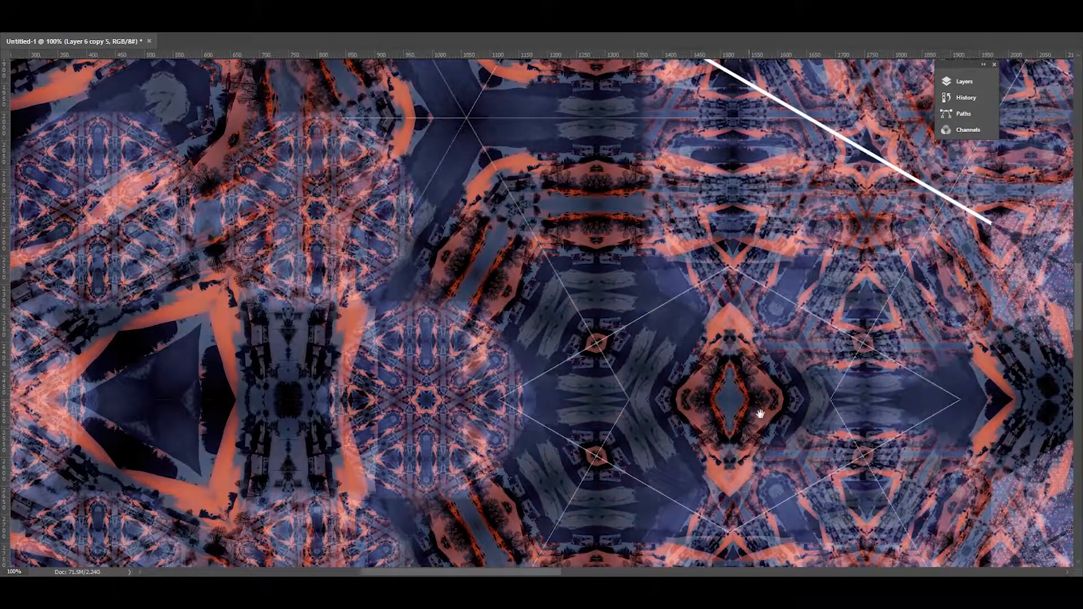
drag(759, 414, 649, 323)
Review the kaleidoscope's left, lower and right areas at 50% magnification to compare how the hexagon rings blend with the base pattern.
key(ctrl+minus)
key(ctrl+minus)
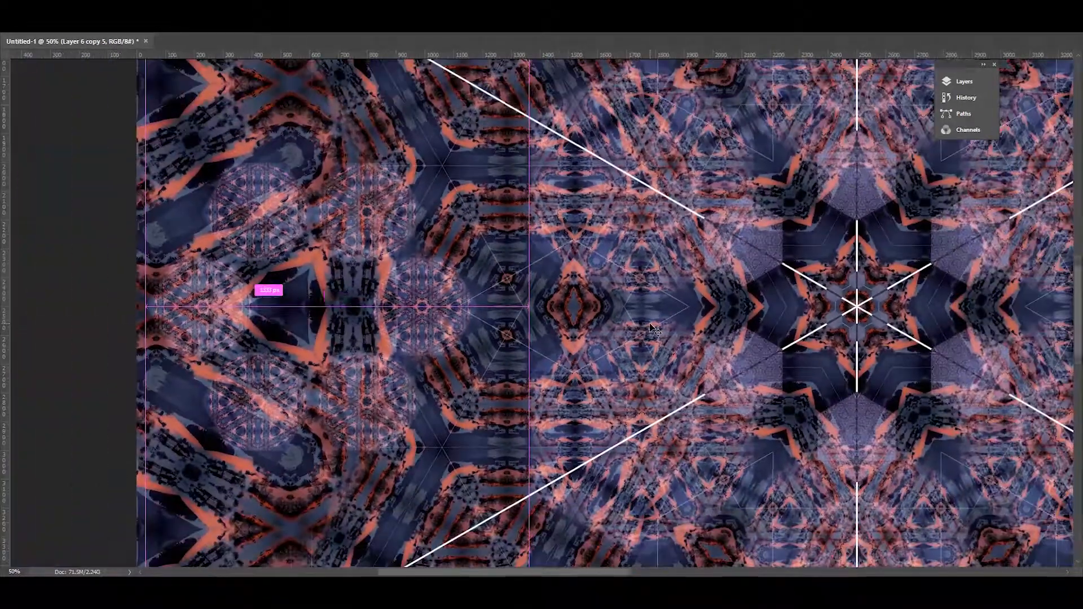
drag(770, 399, 559, 346)
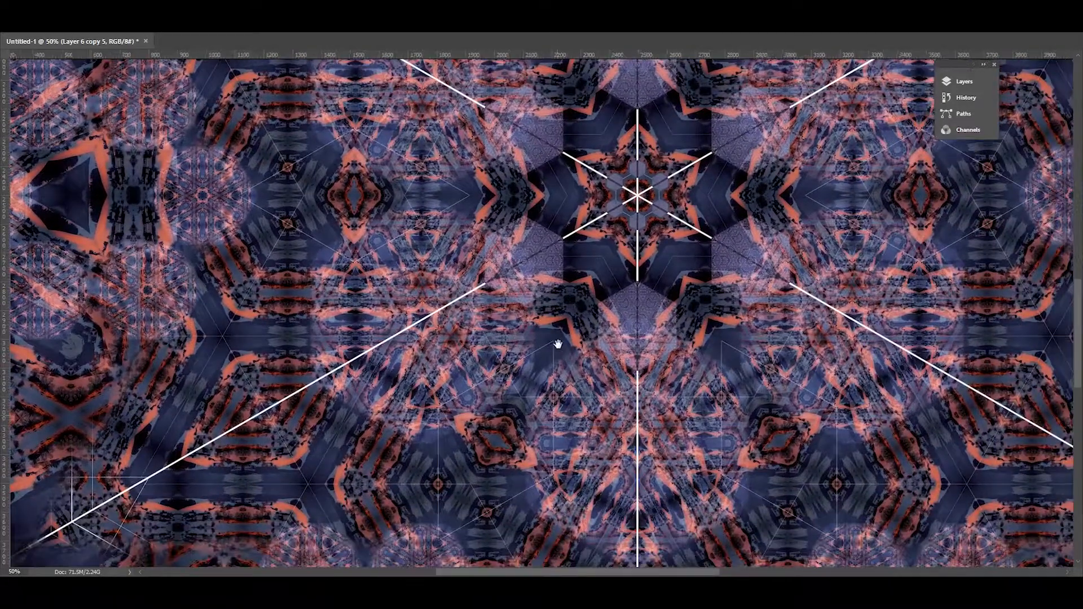
scroll(627, 391, down, 3)
drag(628, 392, 624, 327)
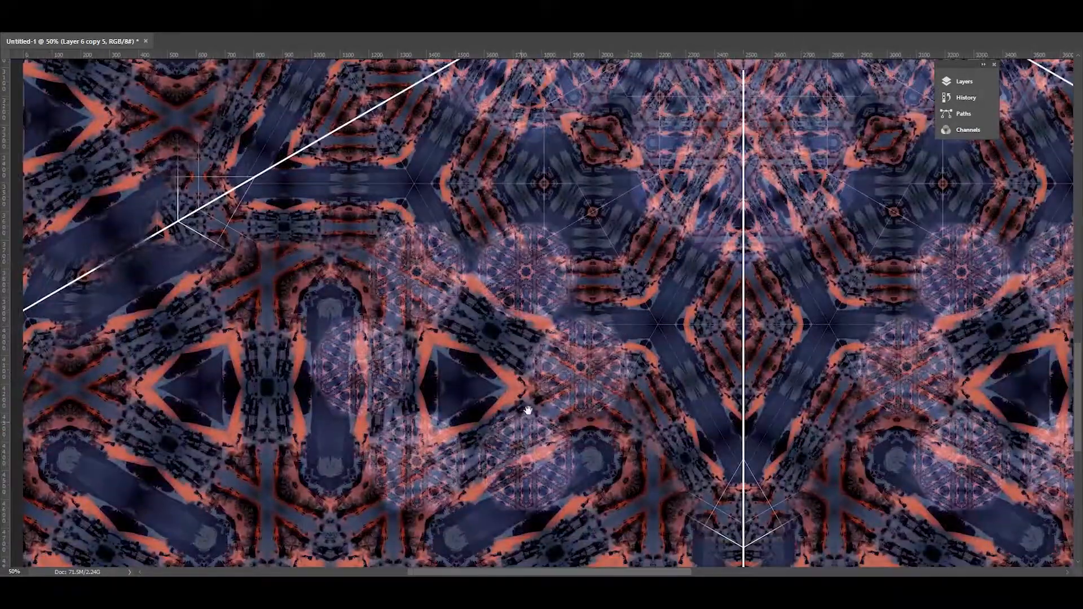
drag(527, 411, 561, 278)
drag(866, 346, 639, 359)
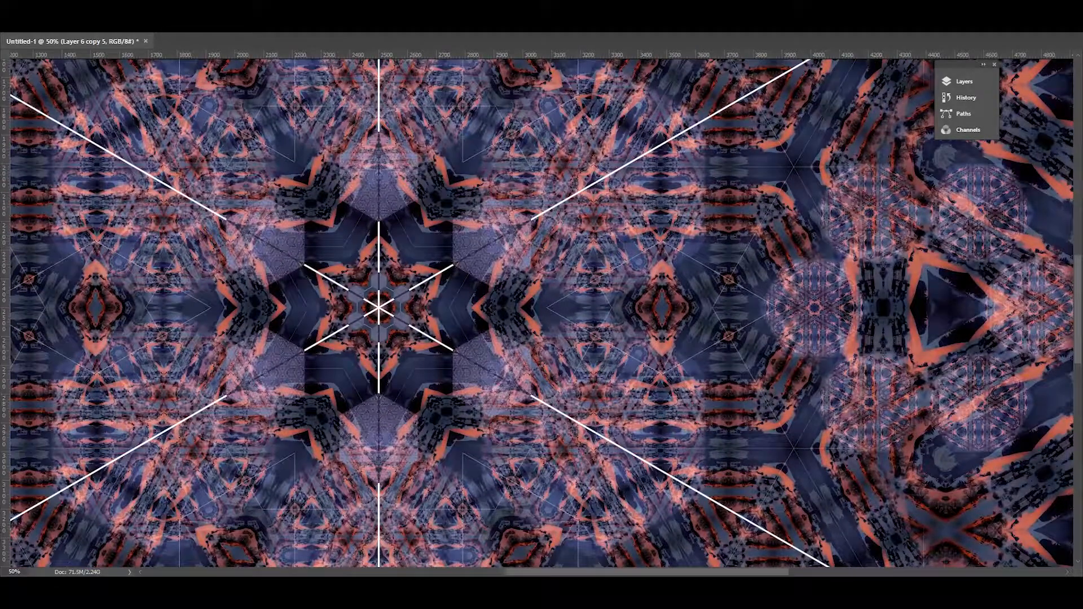